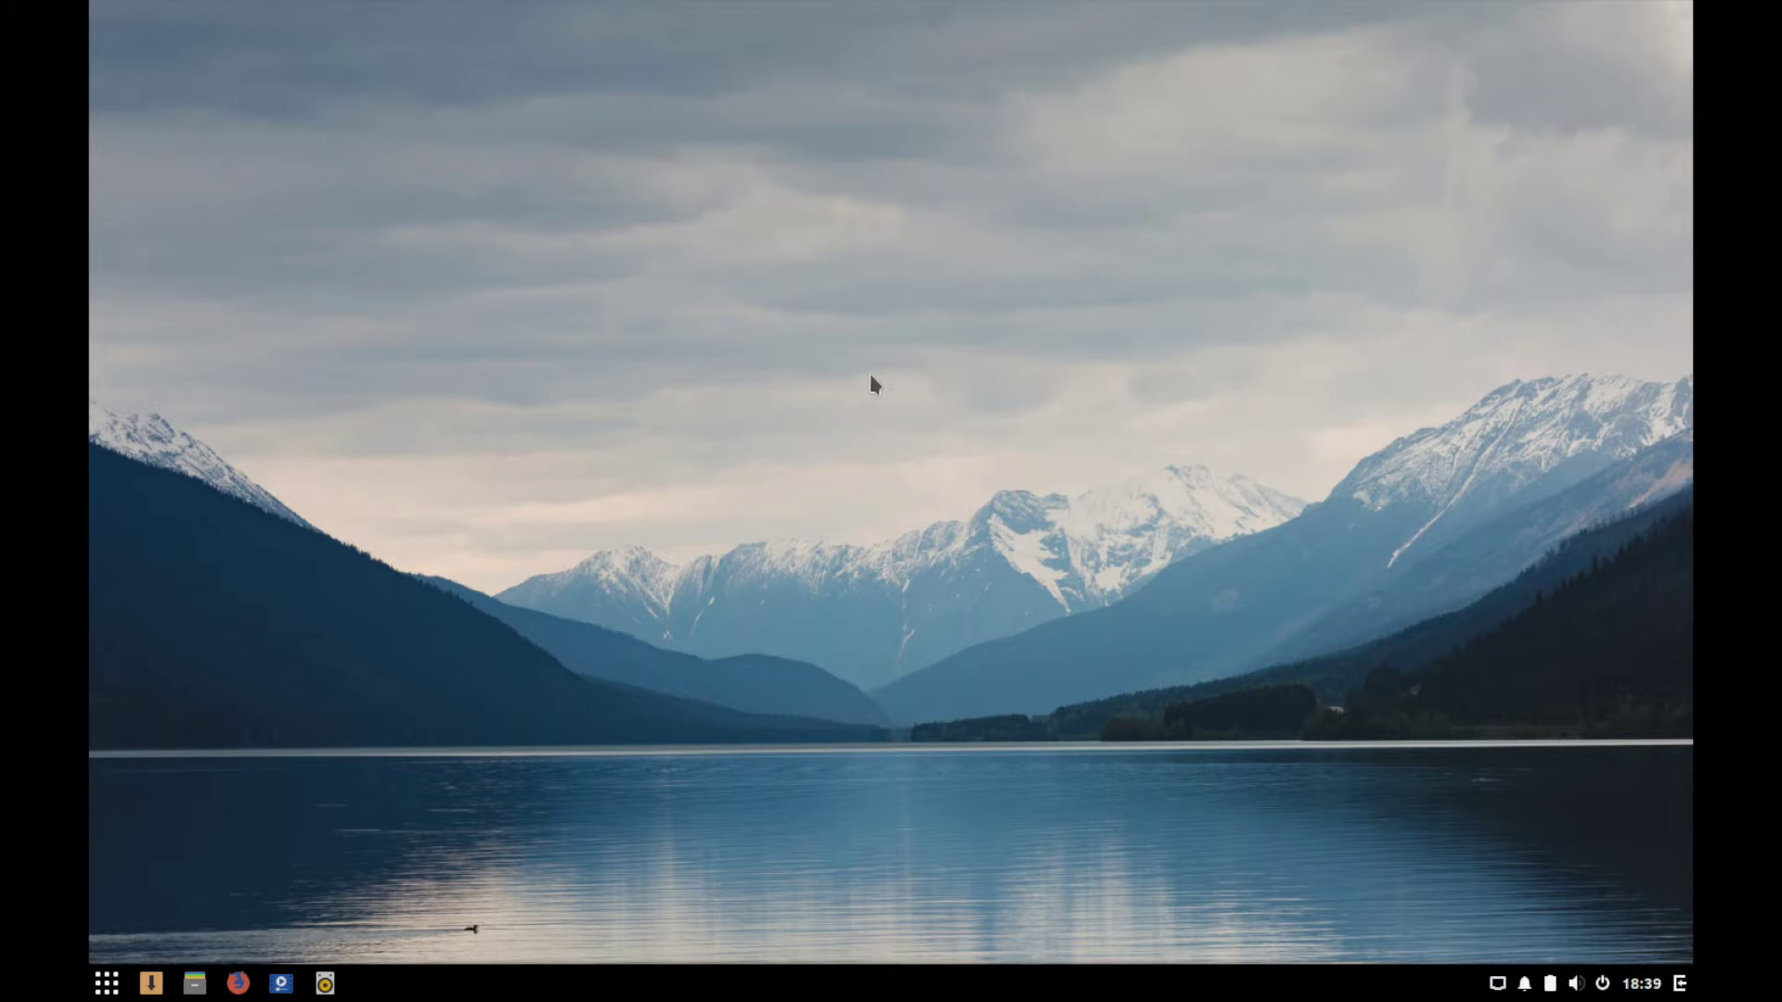
# Set the stone arch bridge lake photo as the desktop wallpaper, then close Settings.
pyautogui.rightClick(886, 418)
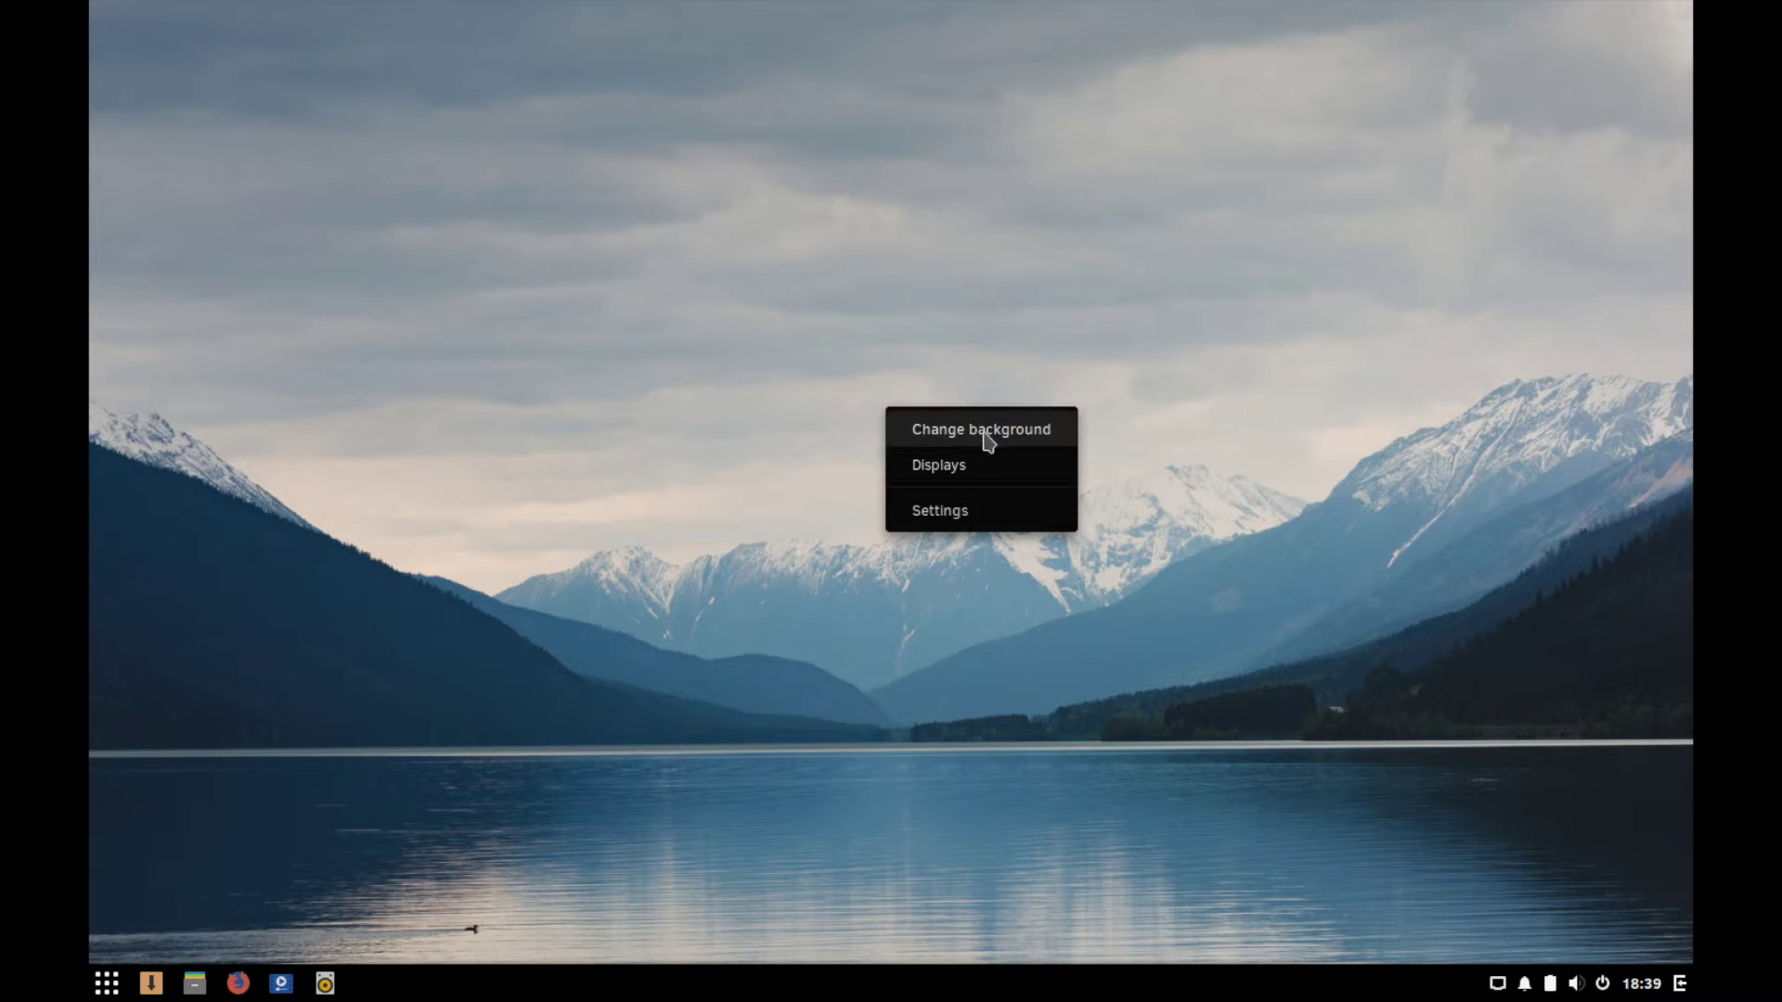
pyautogui.click(983, 428)
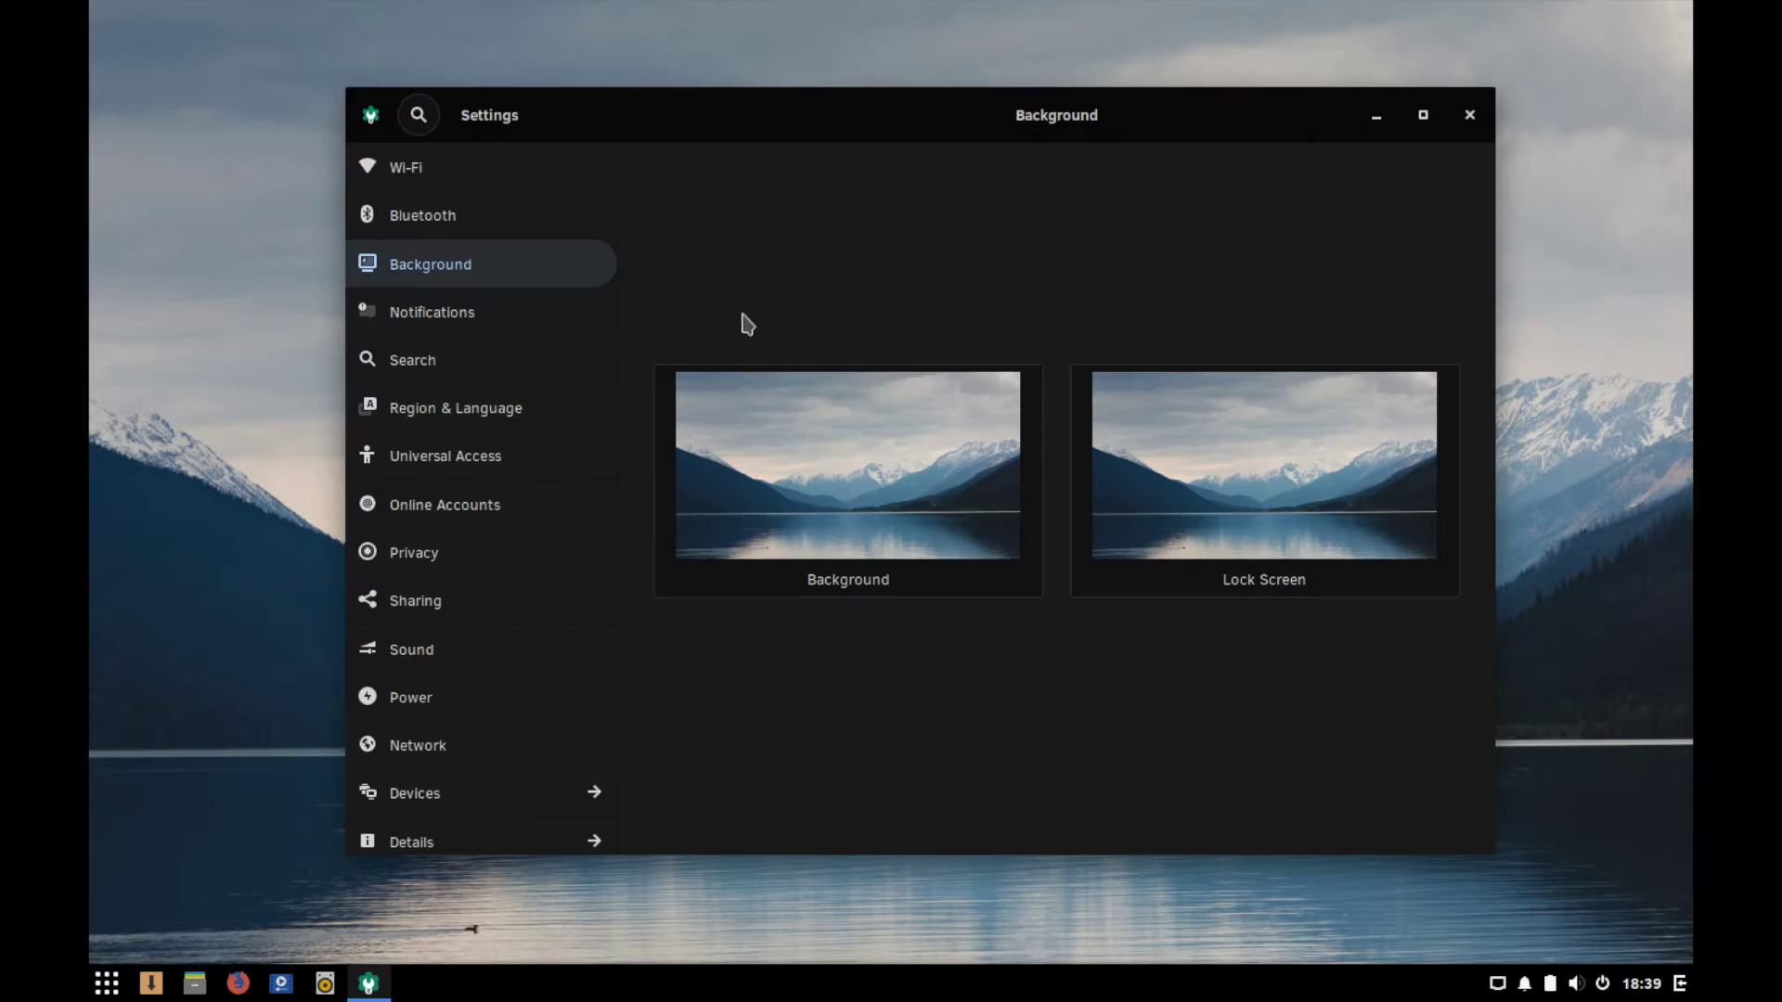
pyautogui.click(872, 473)
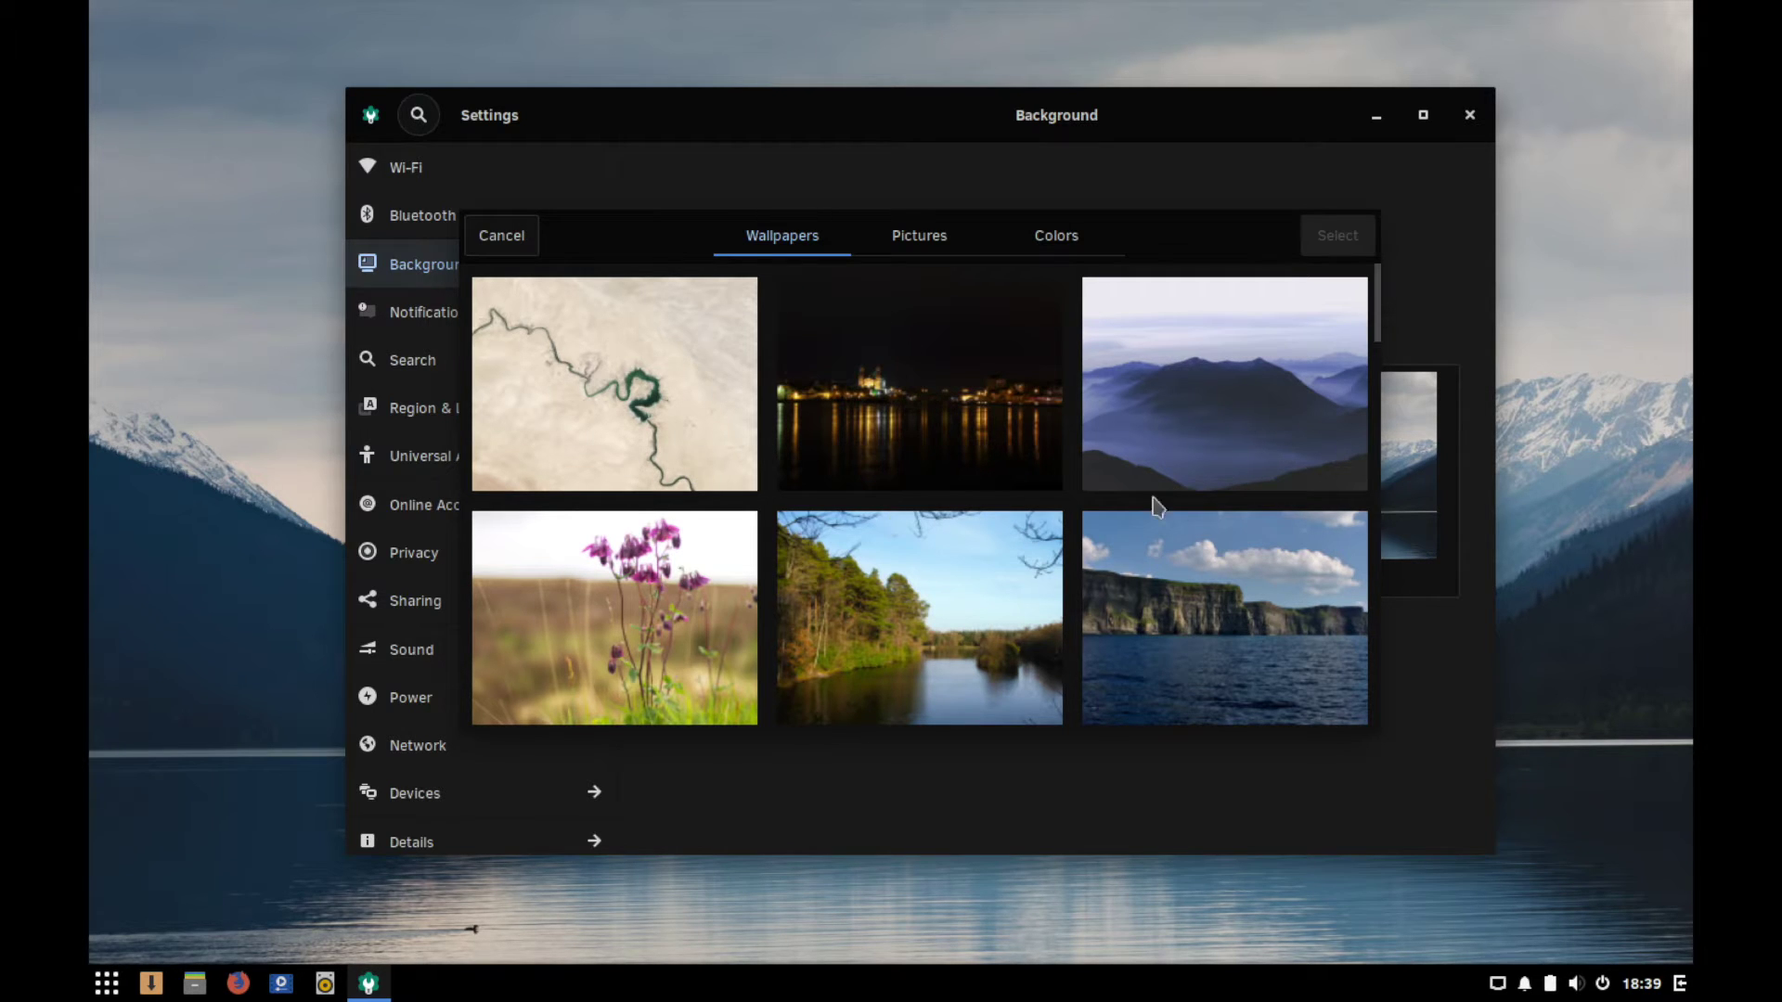
pyautogui.moveTo(1378, 329); pyautogui.dragTo(1391, 717)
pyautogui.doubleClick(1243, 658)
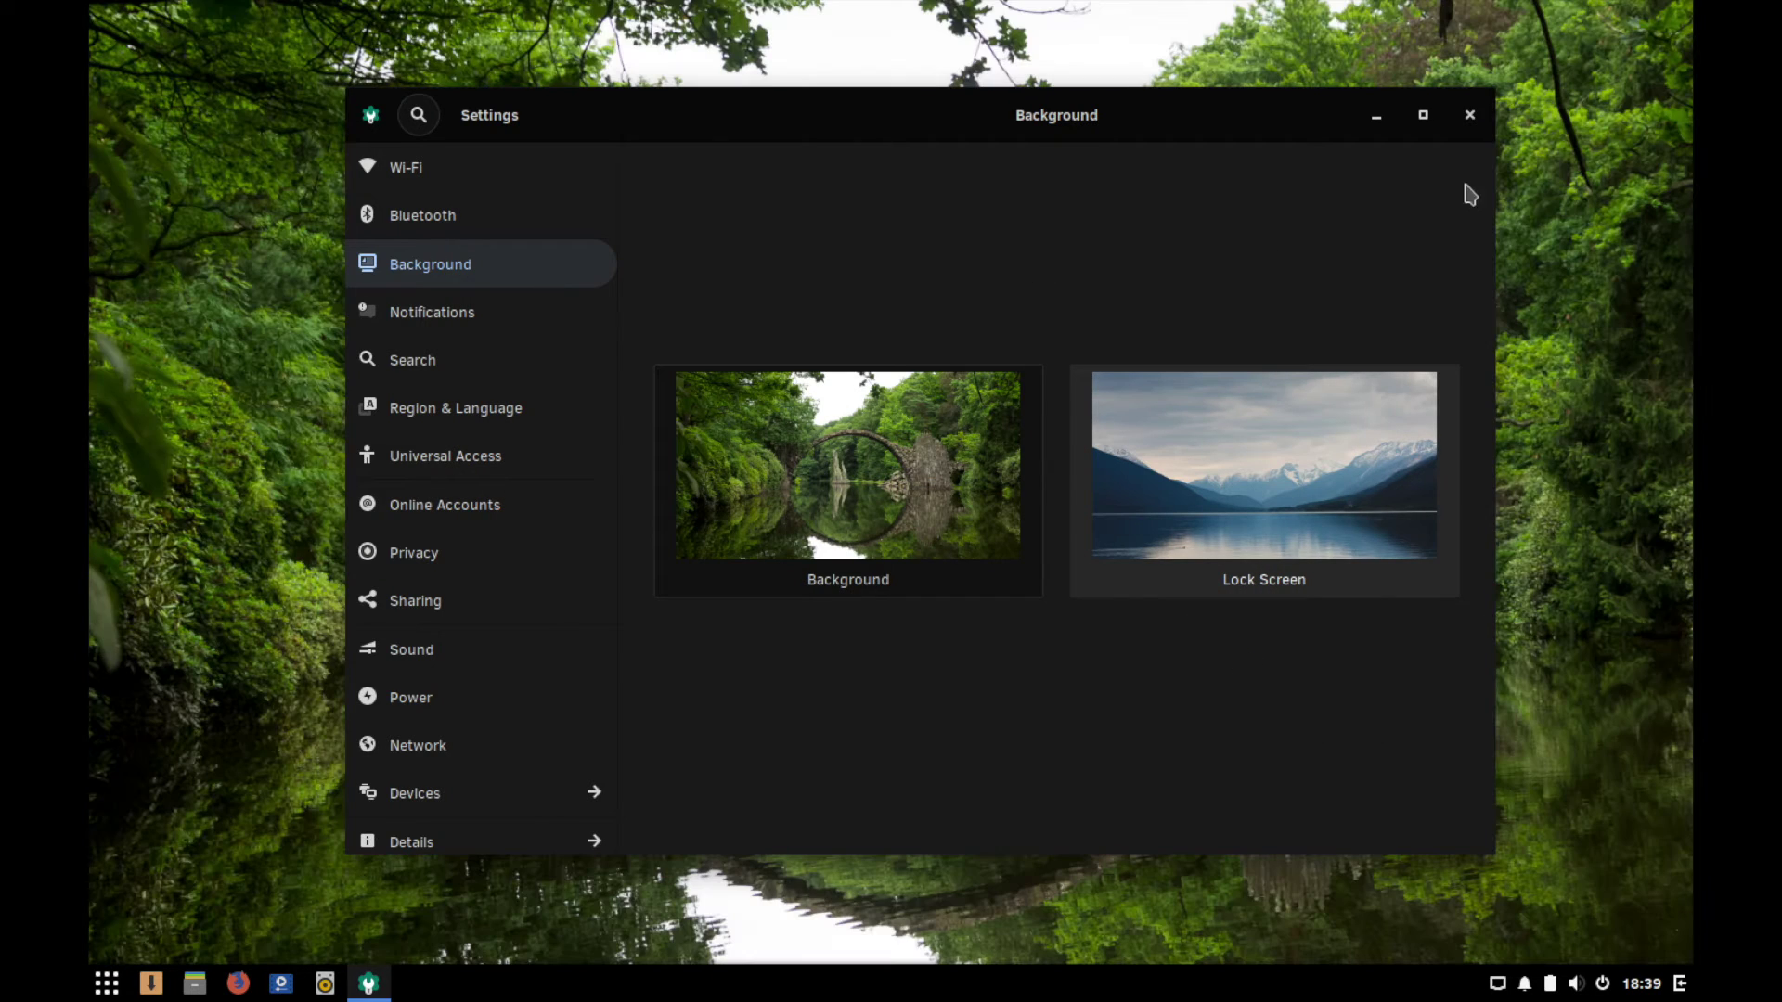
pyautogui.click(1469, 115)
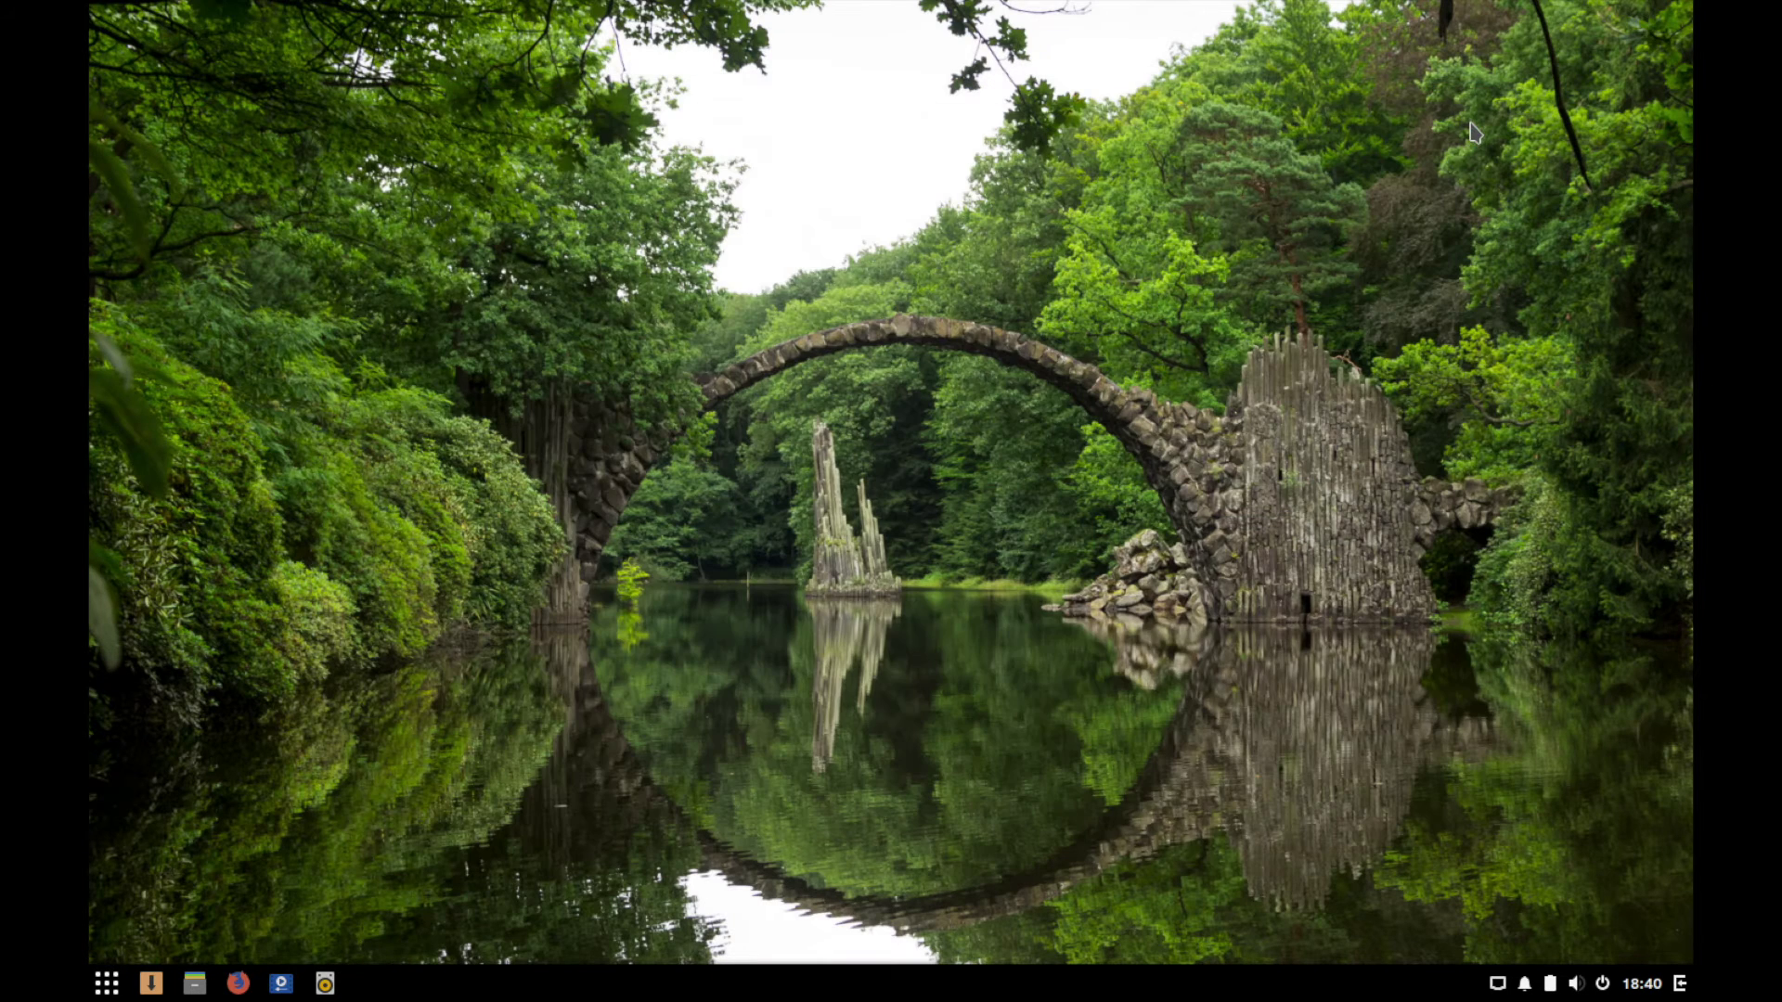
pyautogui.click(1605, 983)
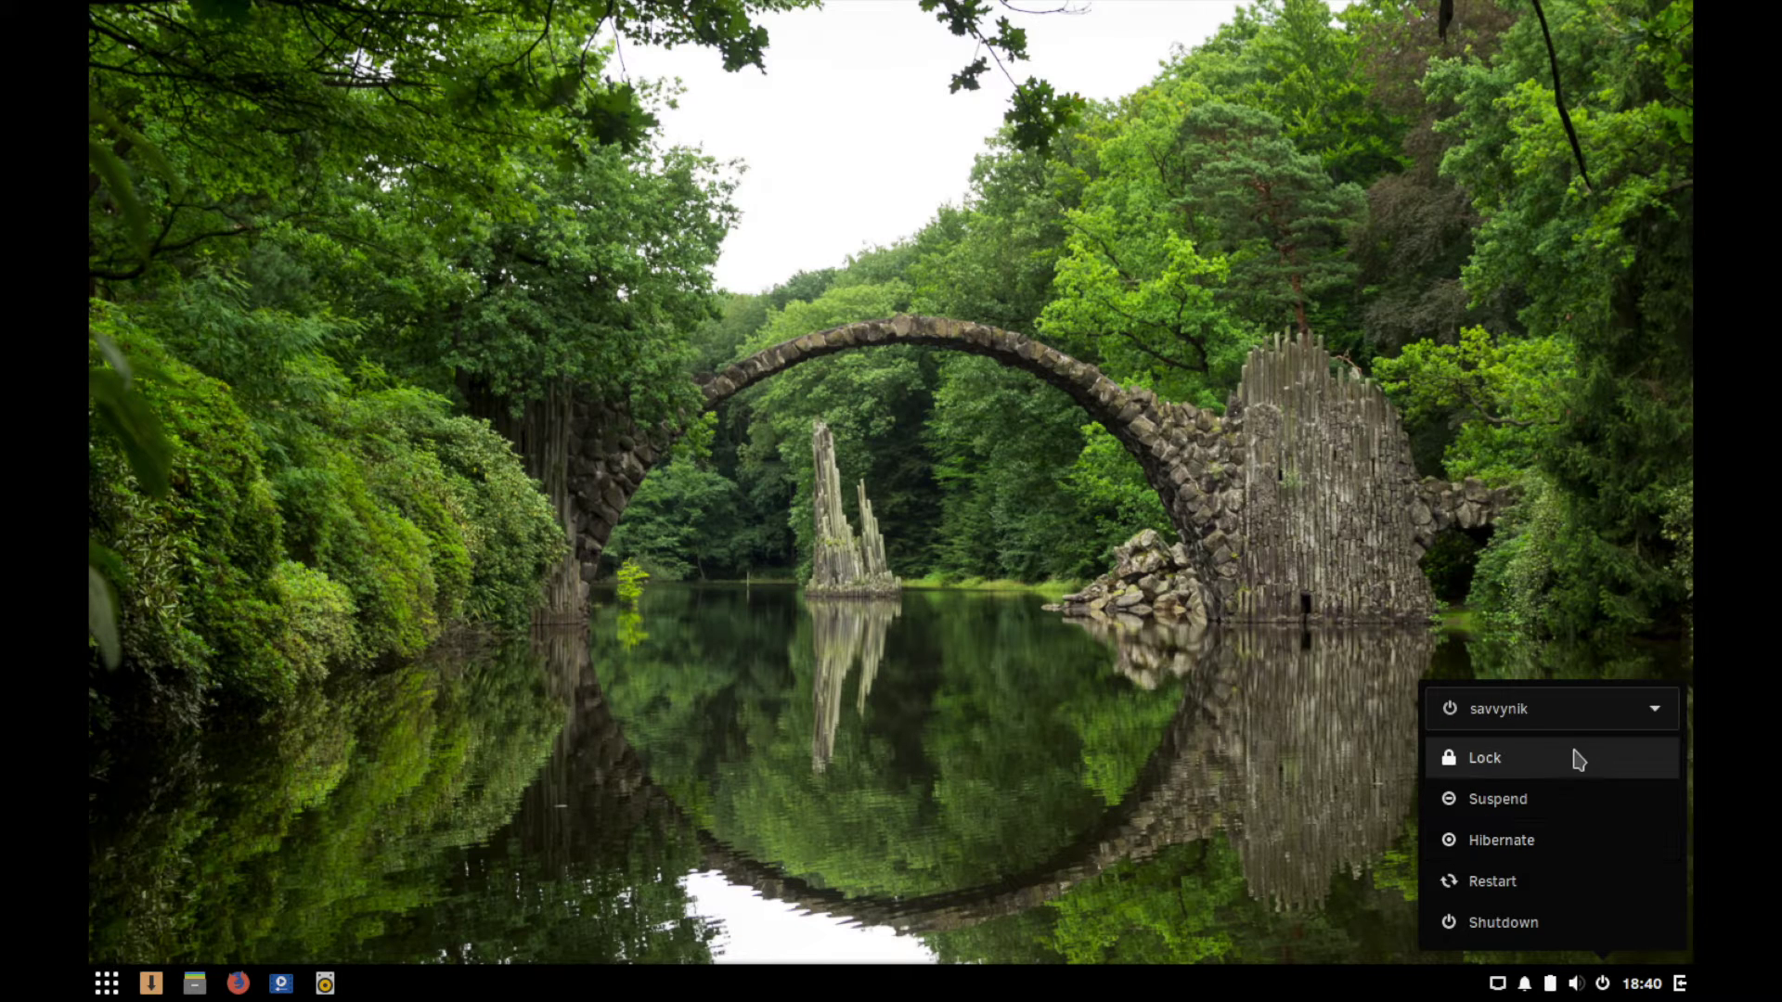
pyautogui.click(1657, 714)
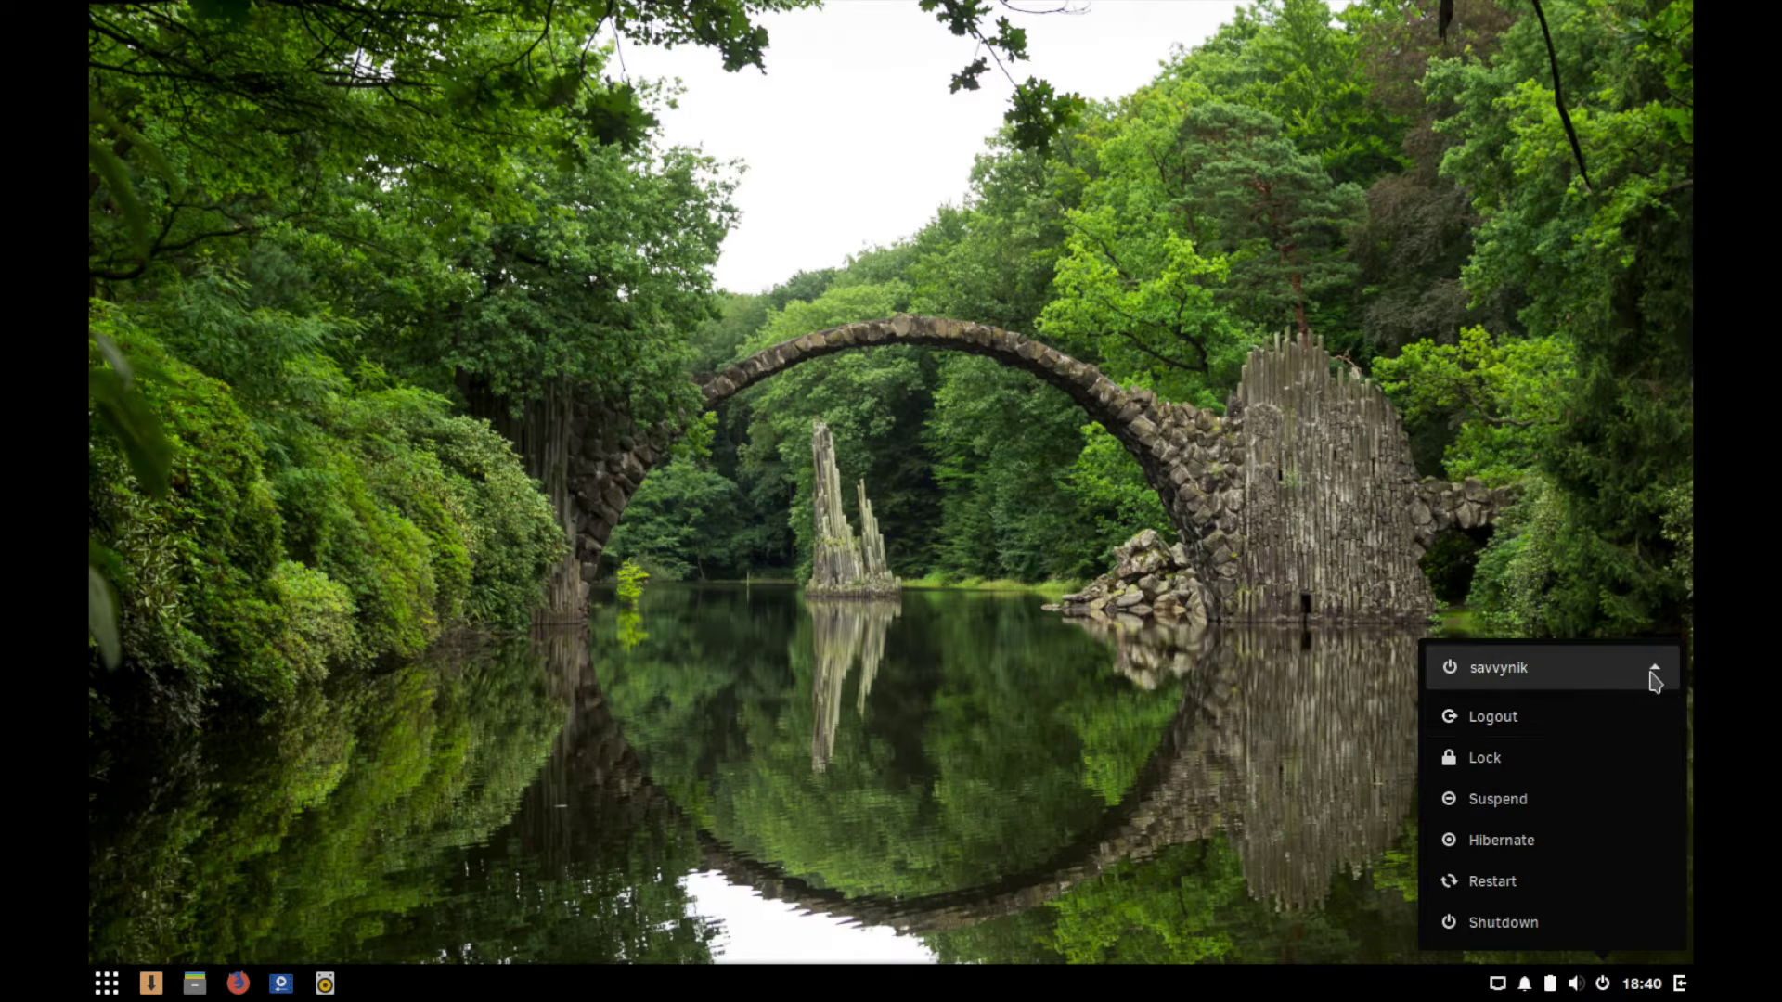
pyautogui.click(1650, 677)
pyautogui.click(1655, 705)
pyautogui.click(1651, 685)
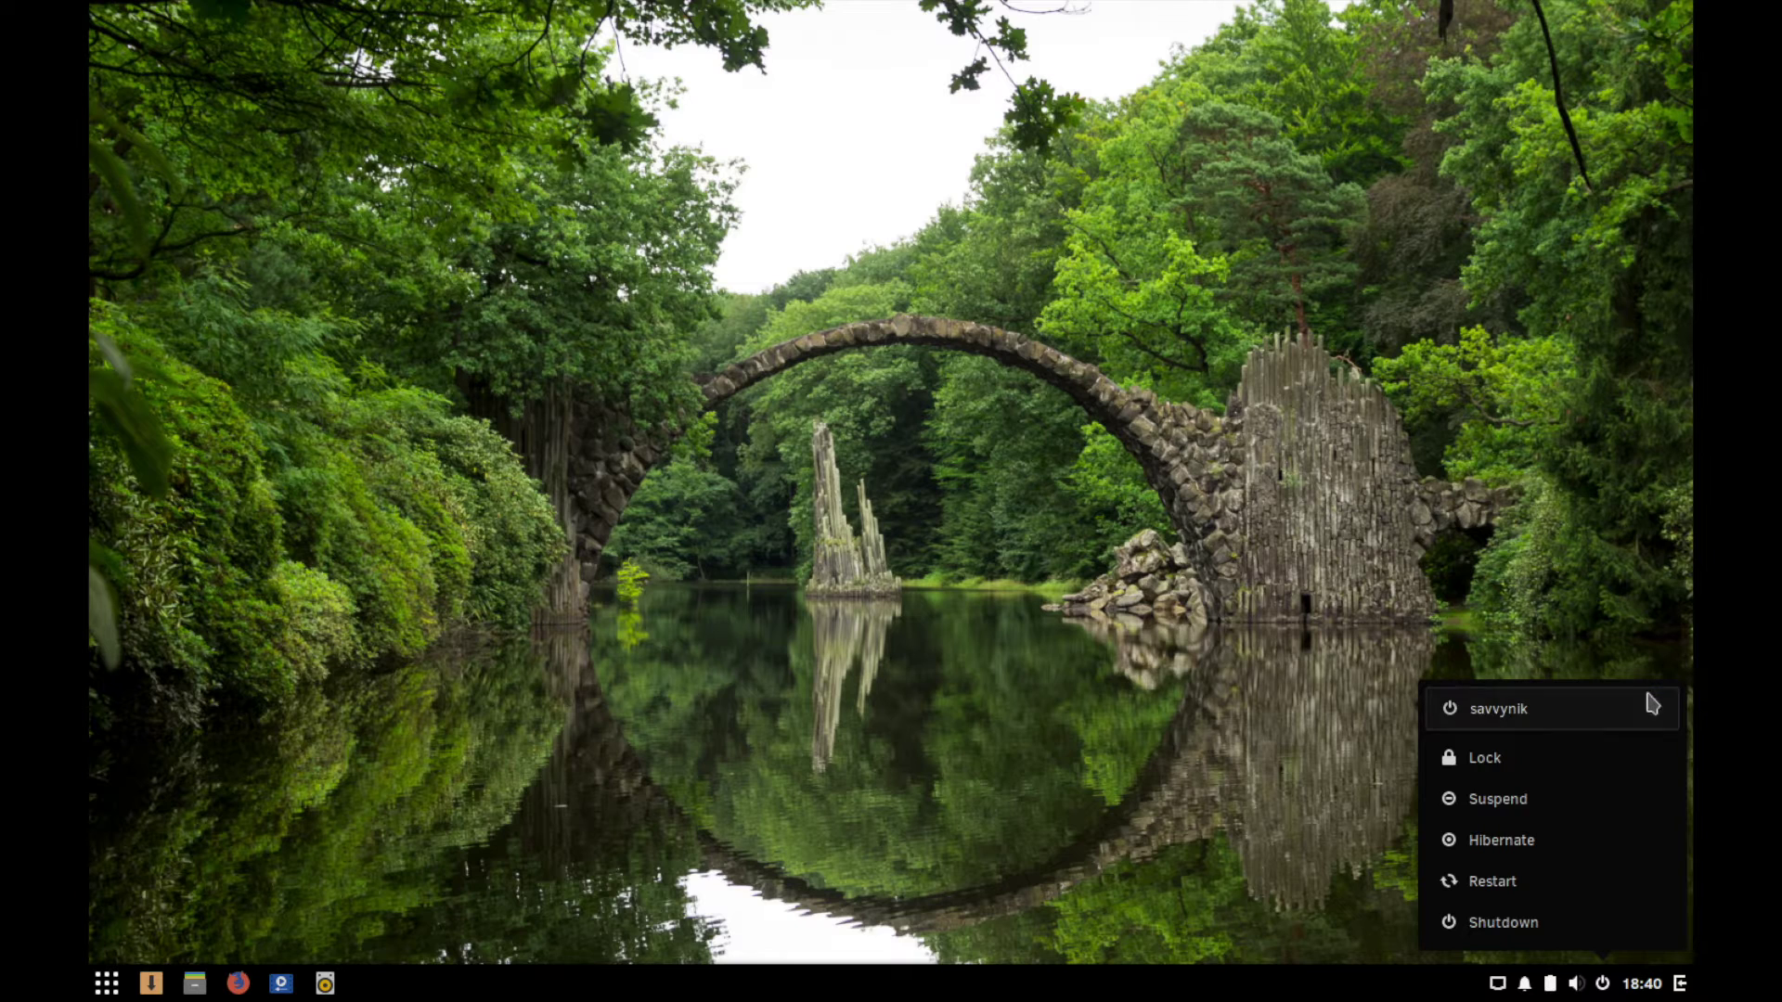
pyautogui.click(1646, 705)
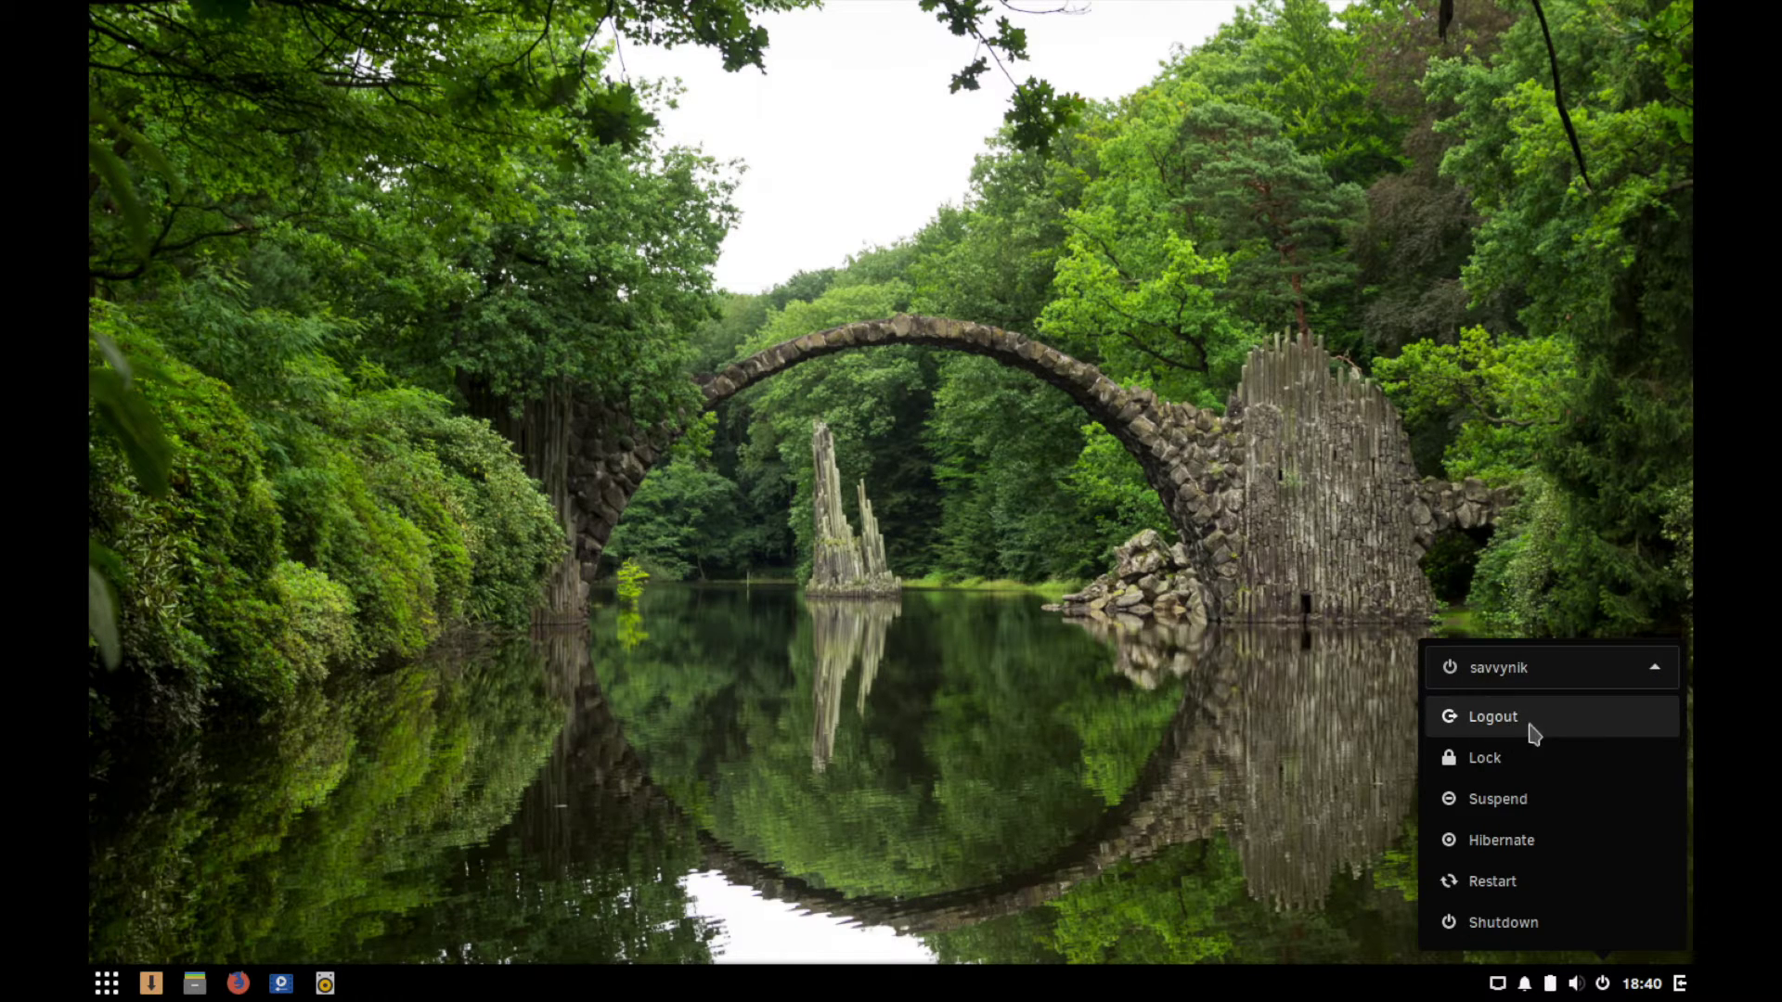
pyautogui.click(1665, 679)
pyautogui.click(1663, 698)
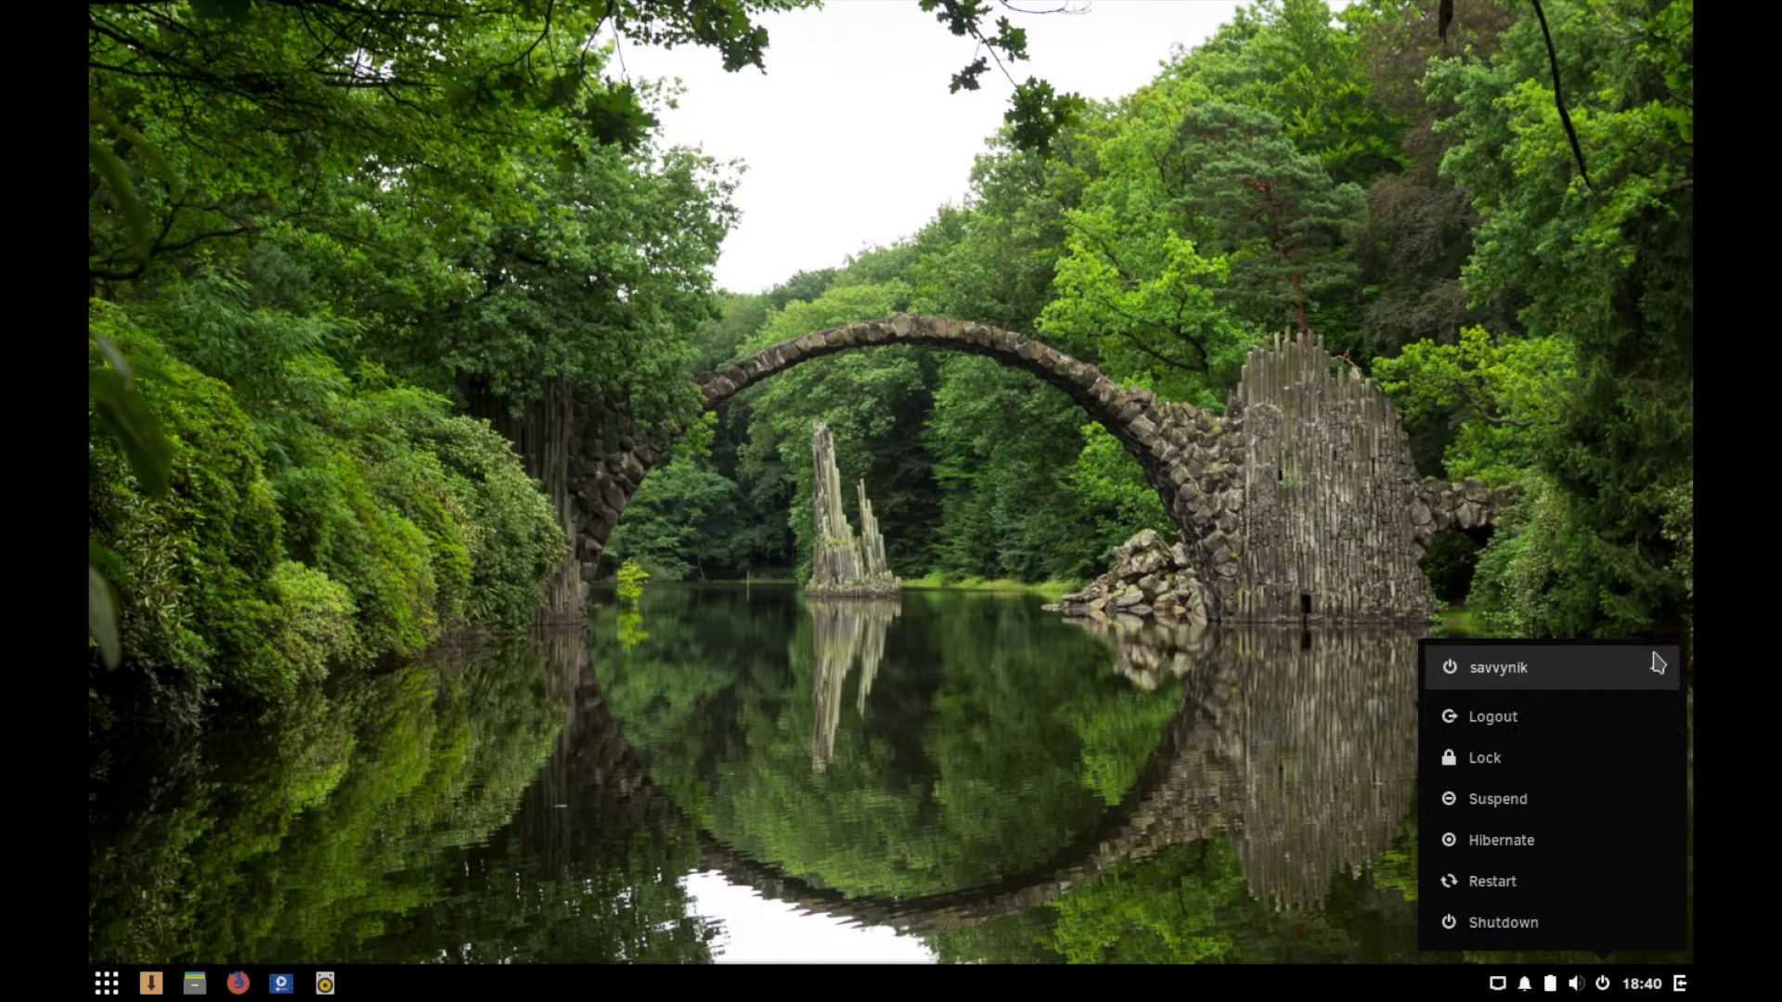
pyautogui.click(1533, 592)
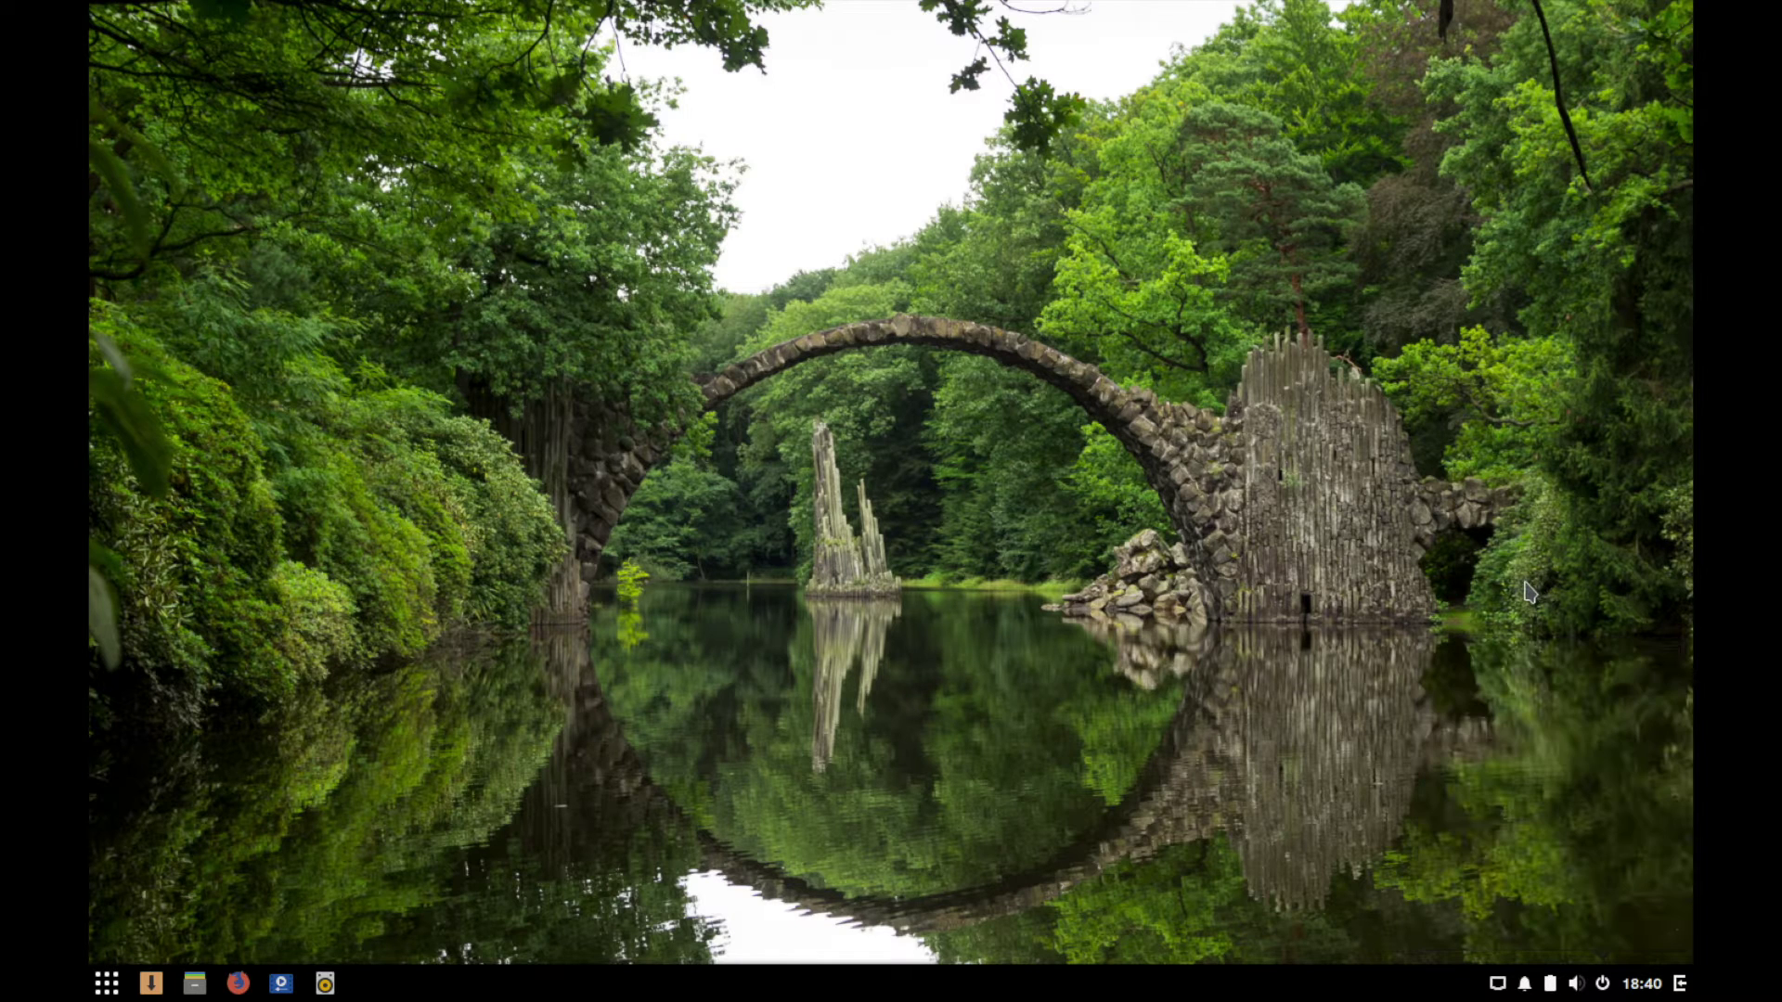
pyautogui.click(1680, 986)
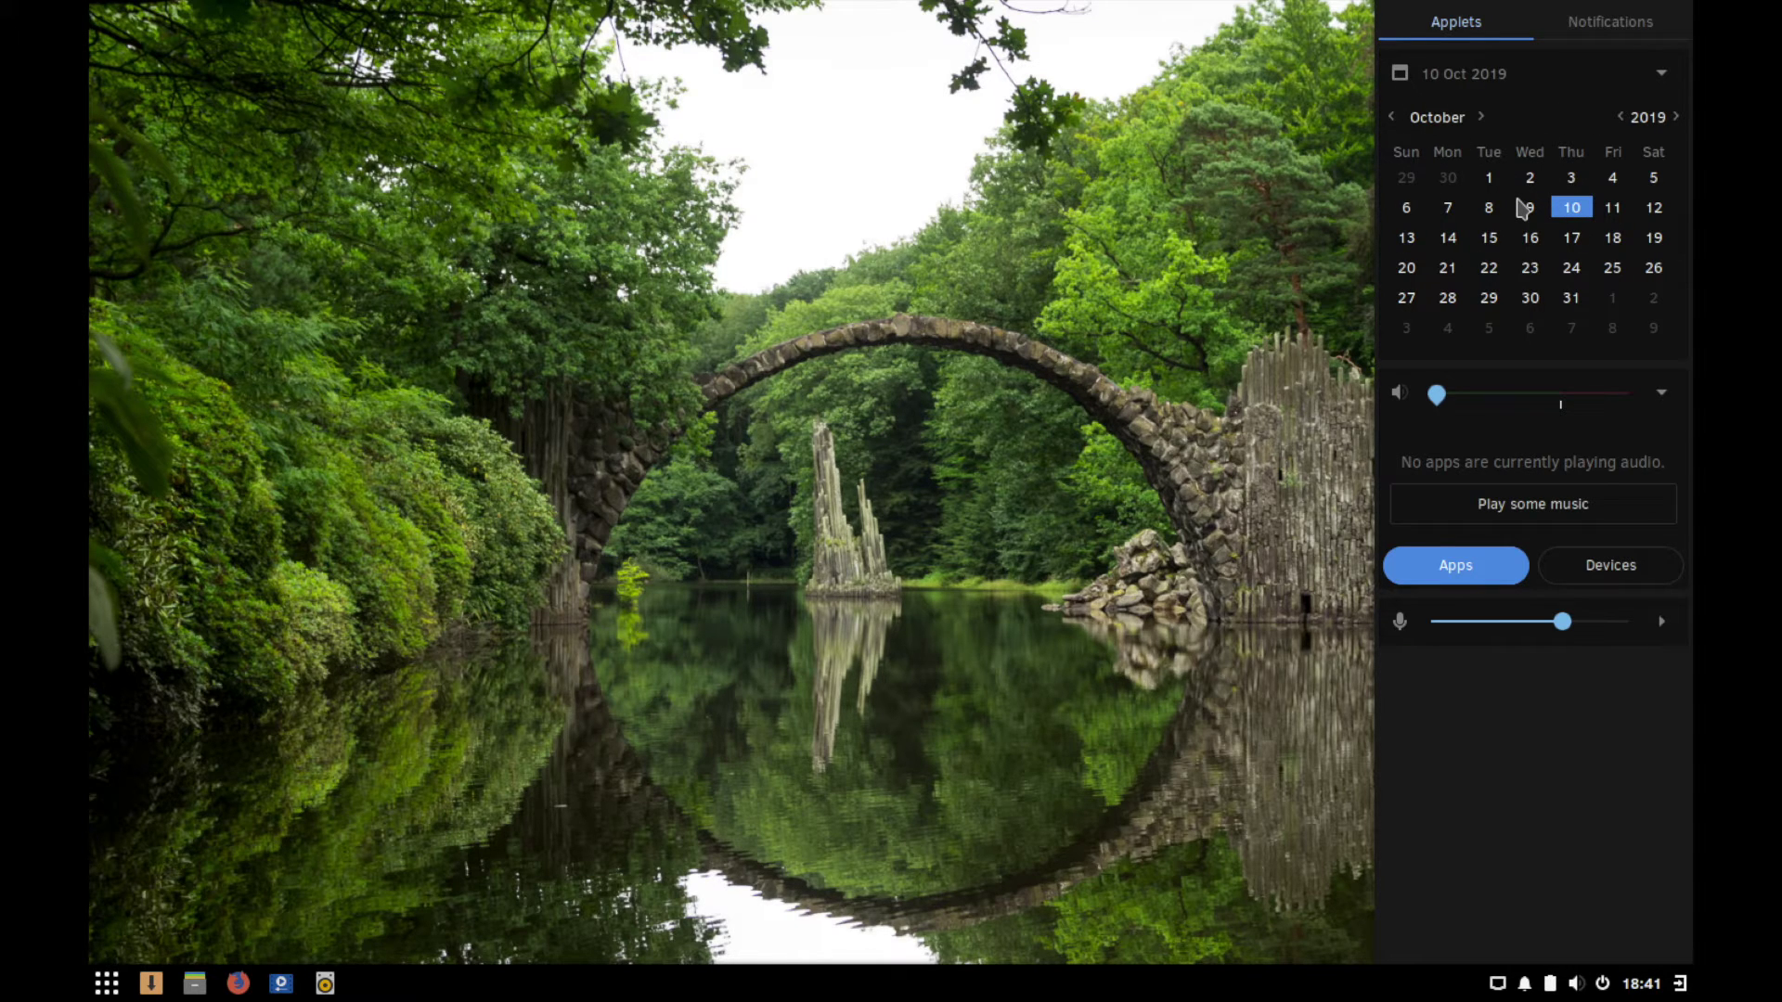
pyautogui.click(1599, 34)
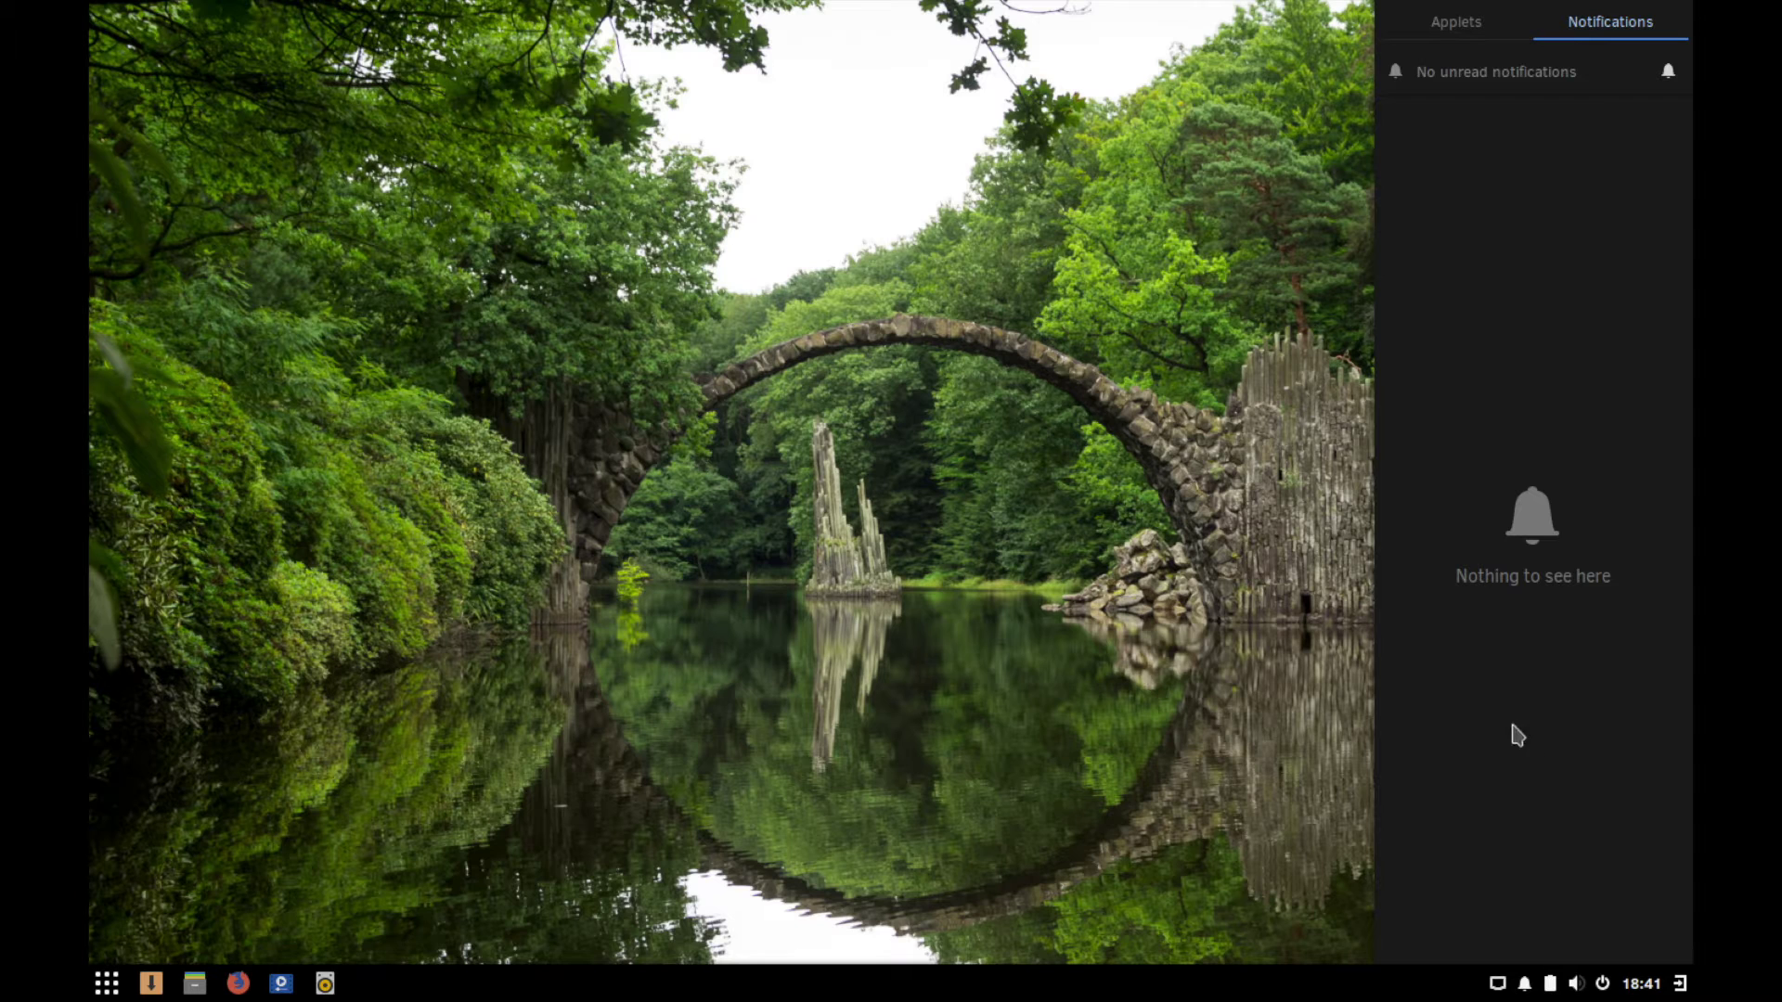
pyautogui.click(1334, 768)
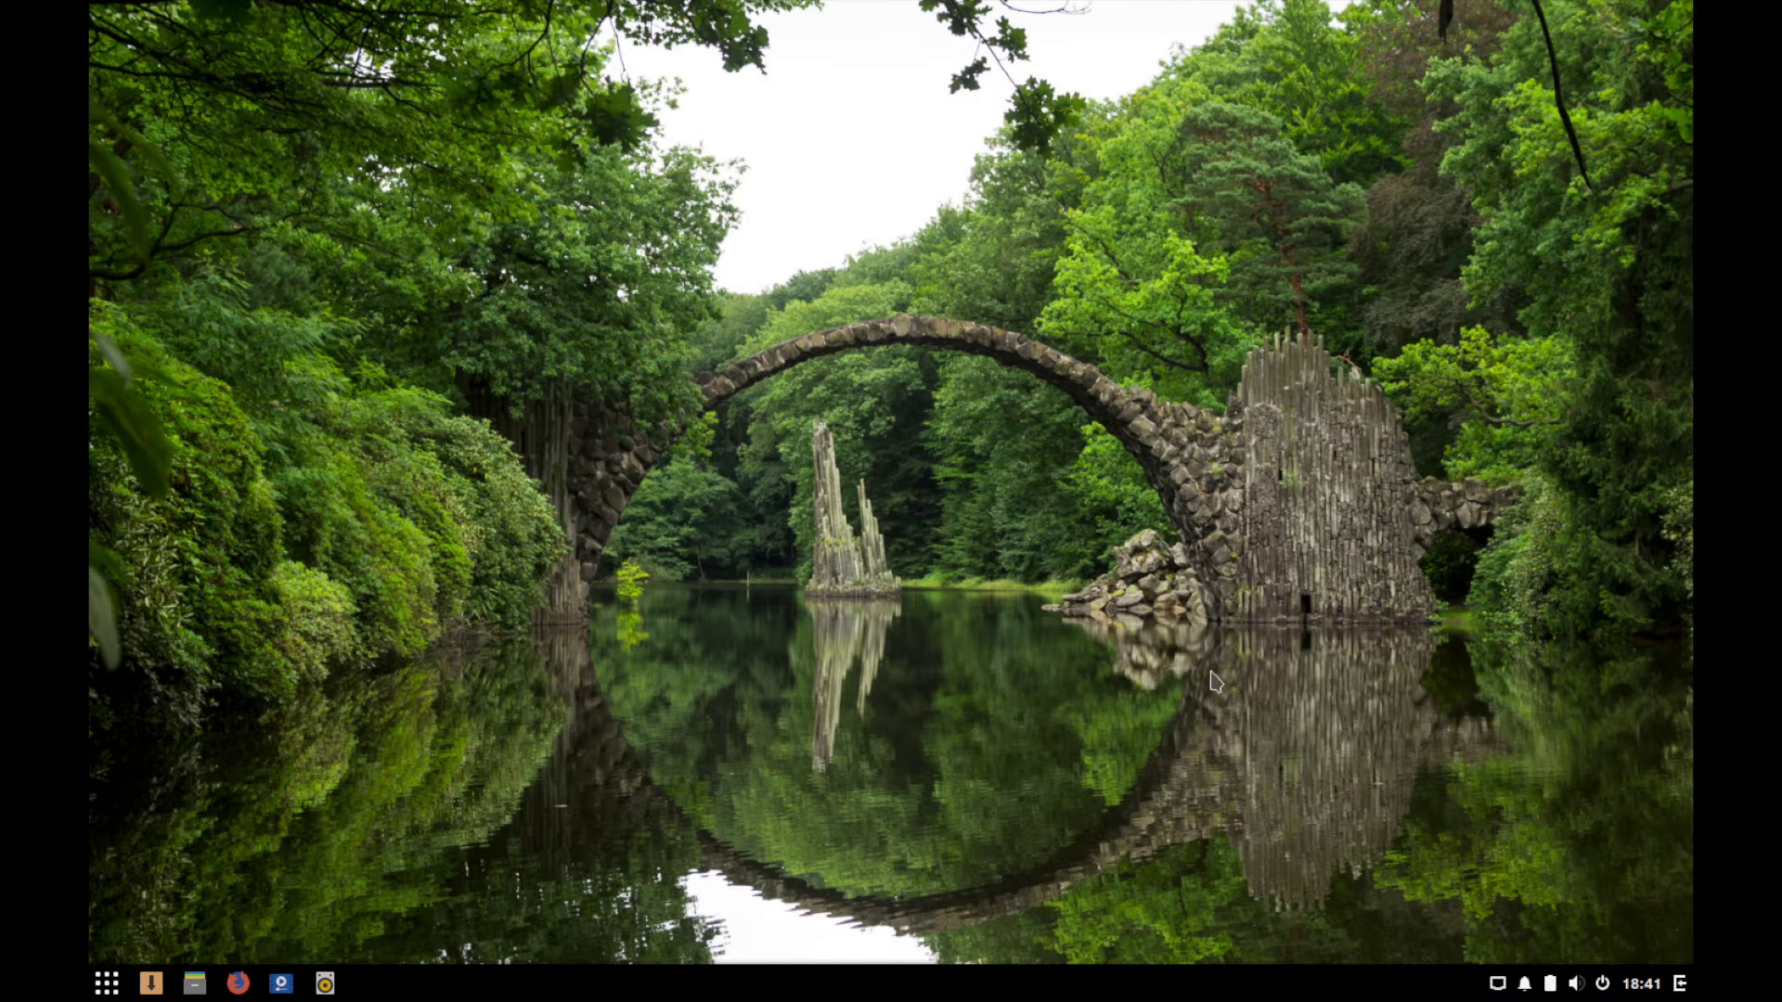
pyautogui.click(1680, 983)
pyautogui.click(1680, 985)
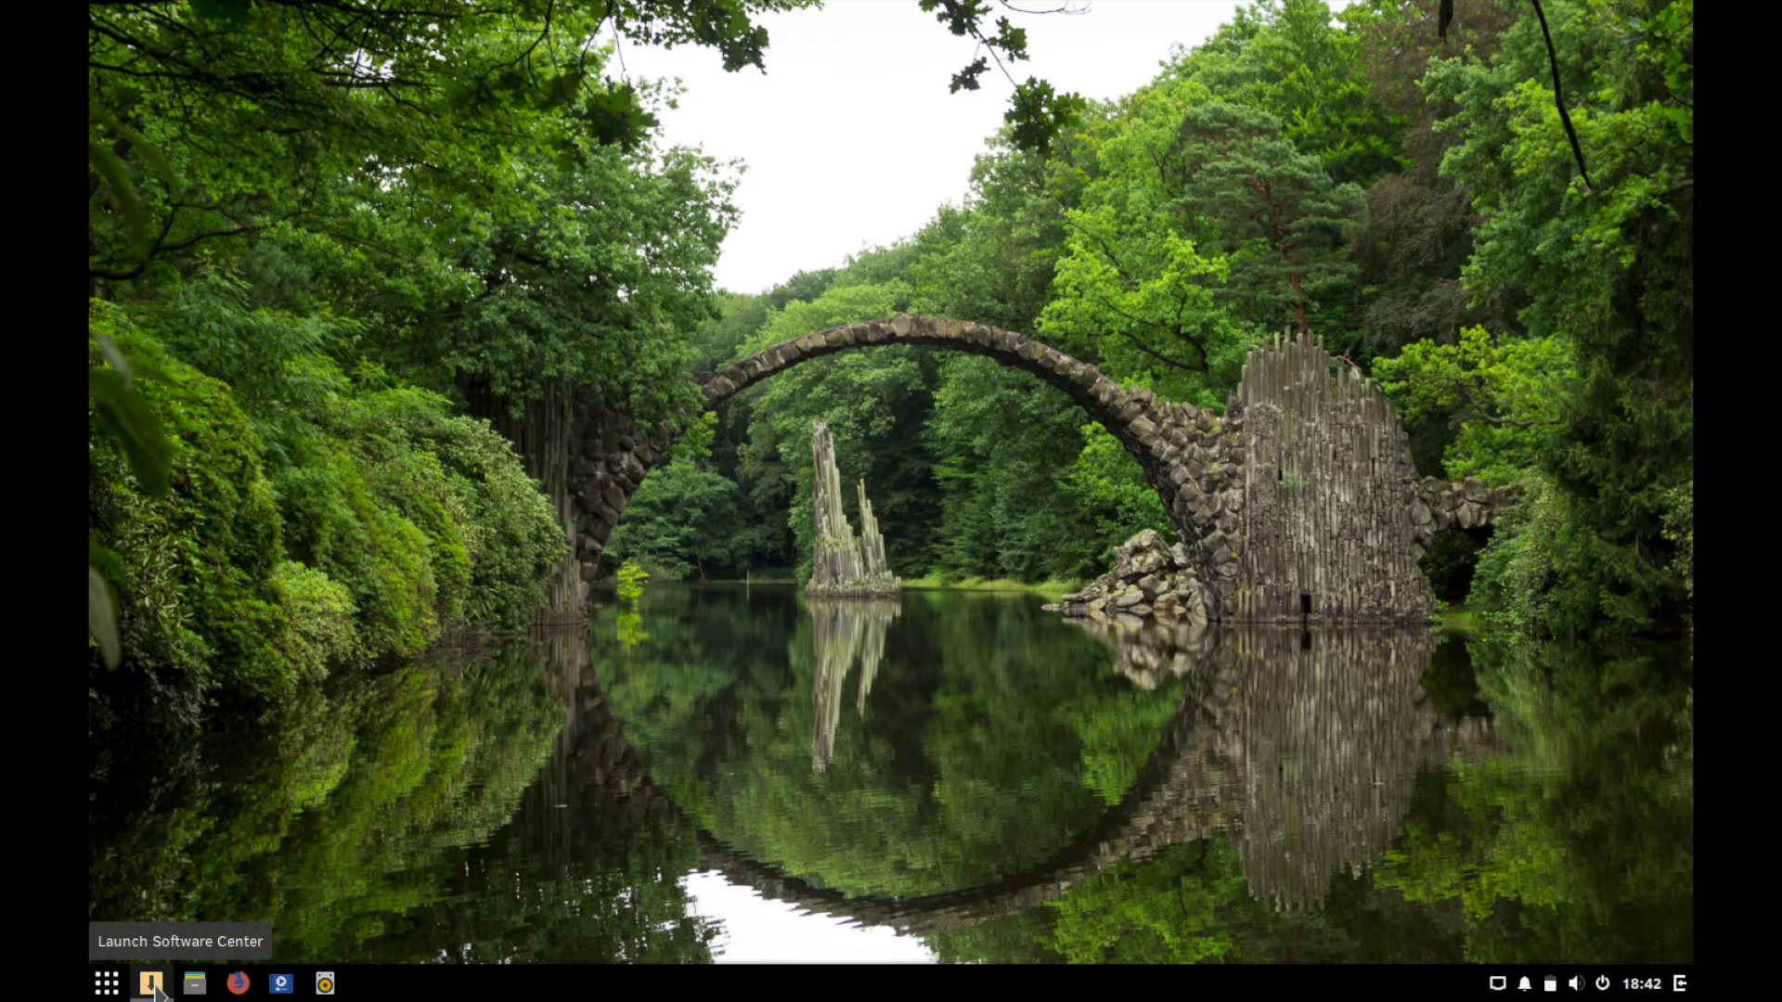
# Open the application menu from the grid button at the left end of the panel.
pyautogui.click(109, 989)
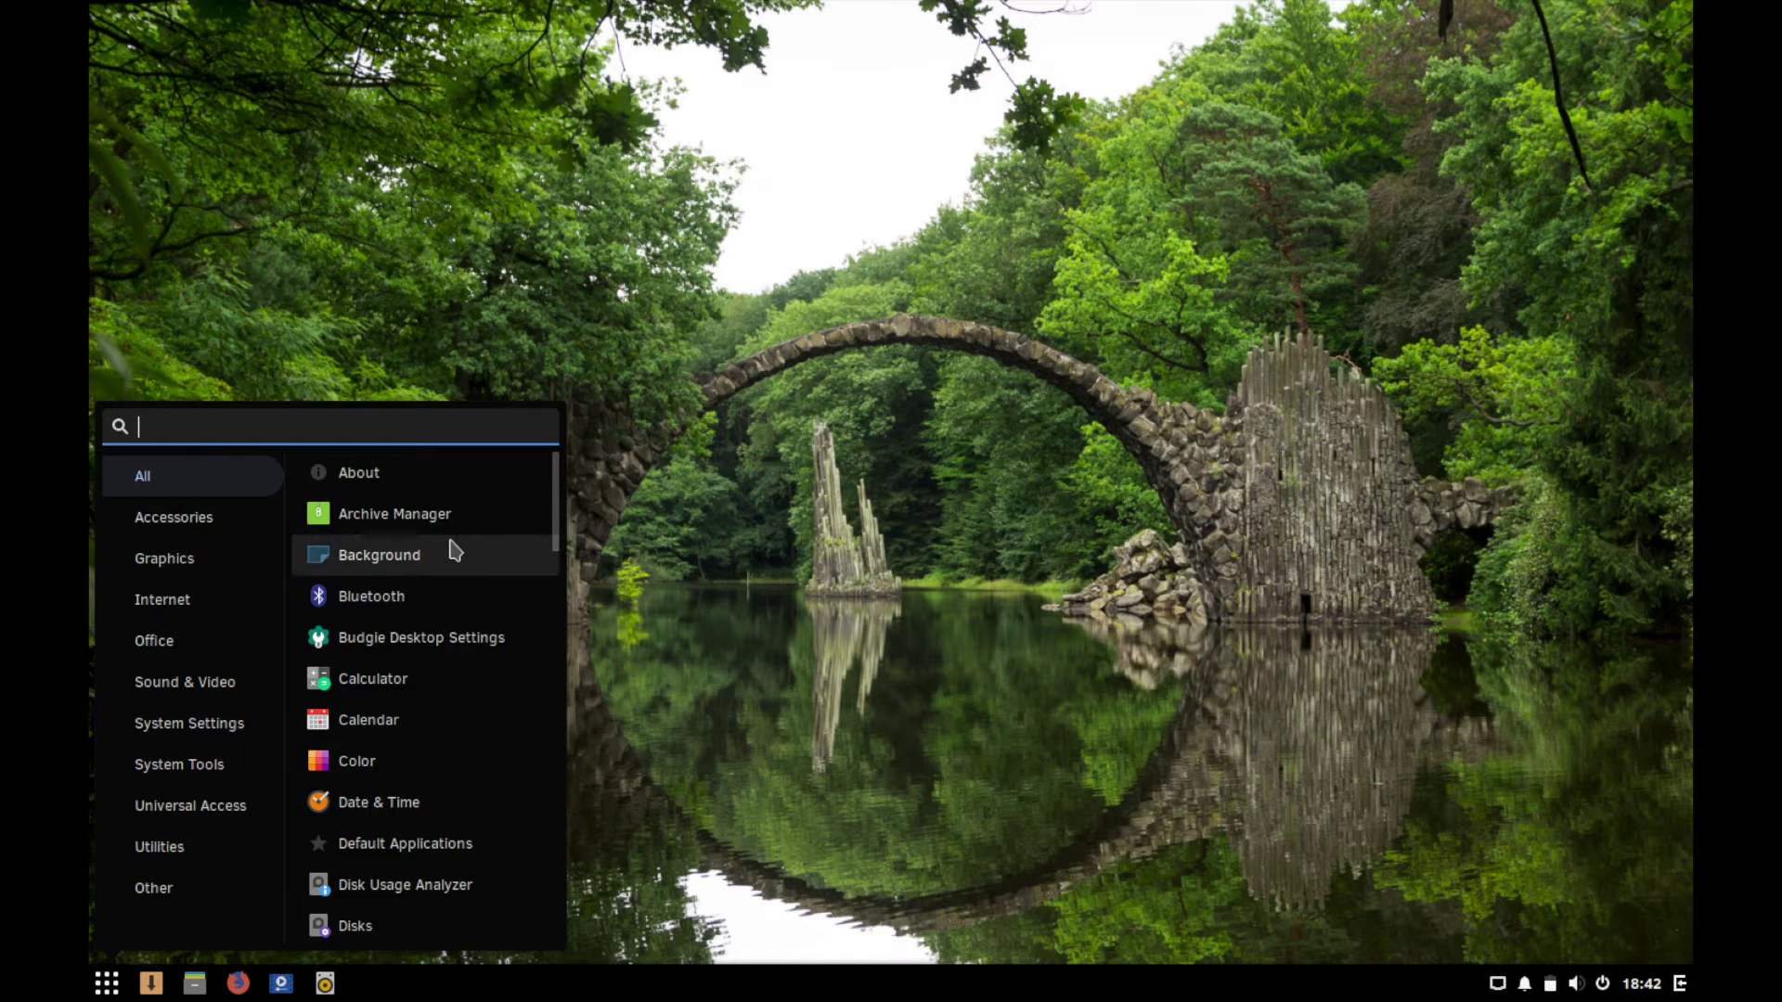
# Scroll to the bottom of the app list, then dismiss the menu by clicking the desktop.
pyautogui.scroll(-5, 452, 551)
pyautogui.scroll(-10, 452, 551)
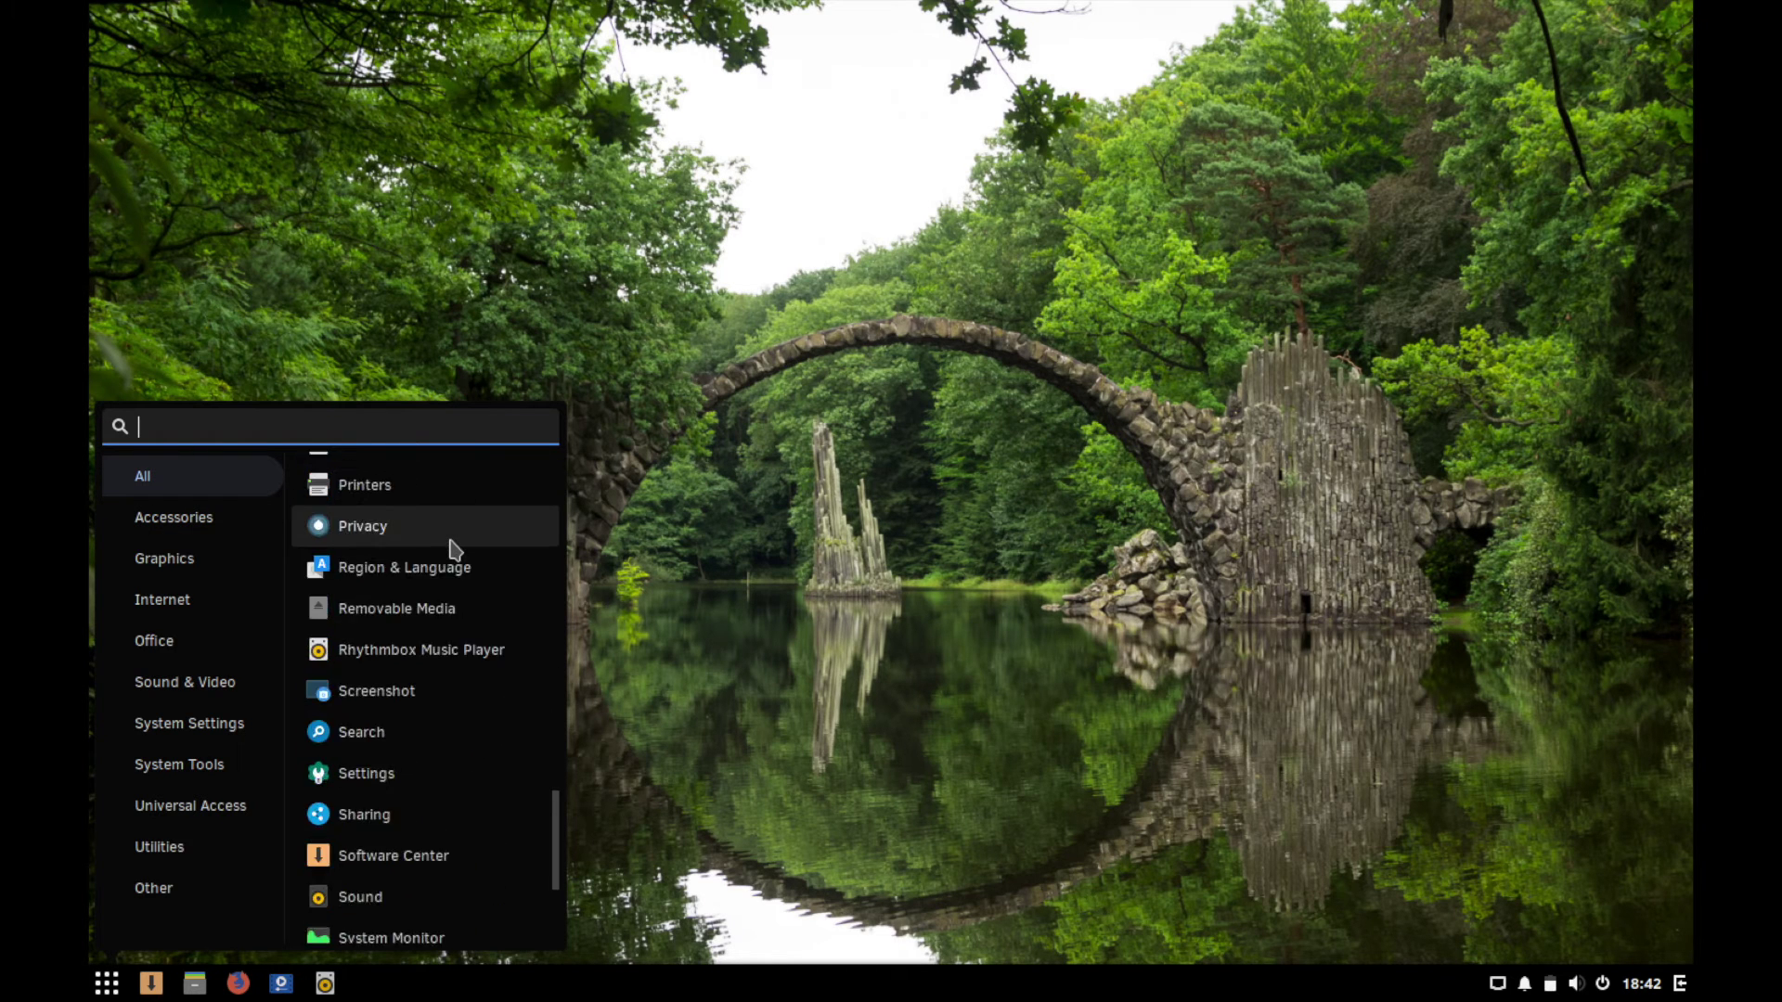
pyautogui.scroll(-3, 450, 549)
pyautogui.click(872, 399)
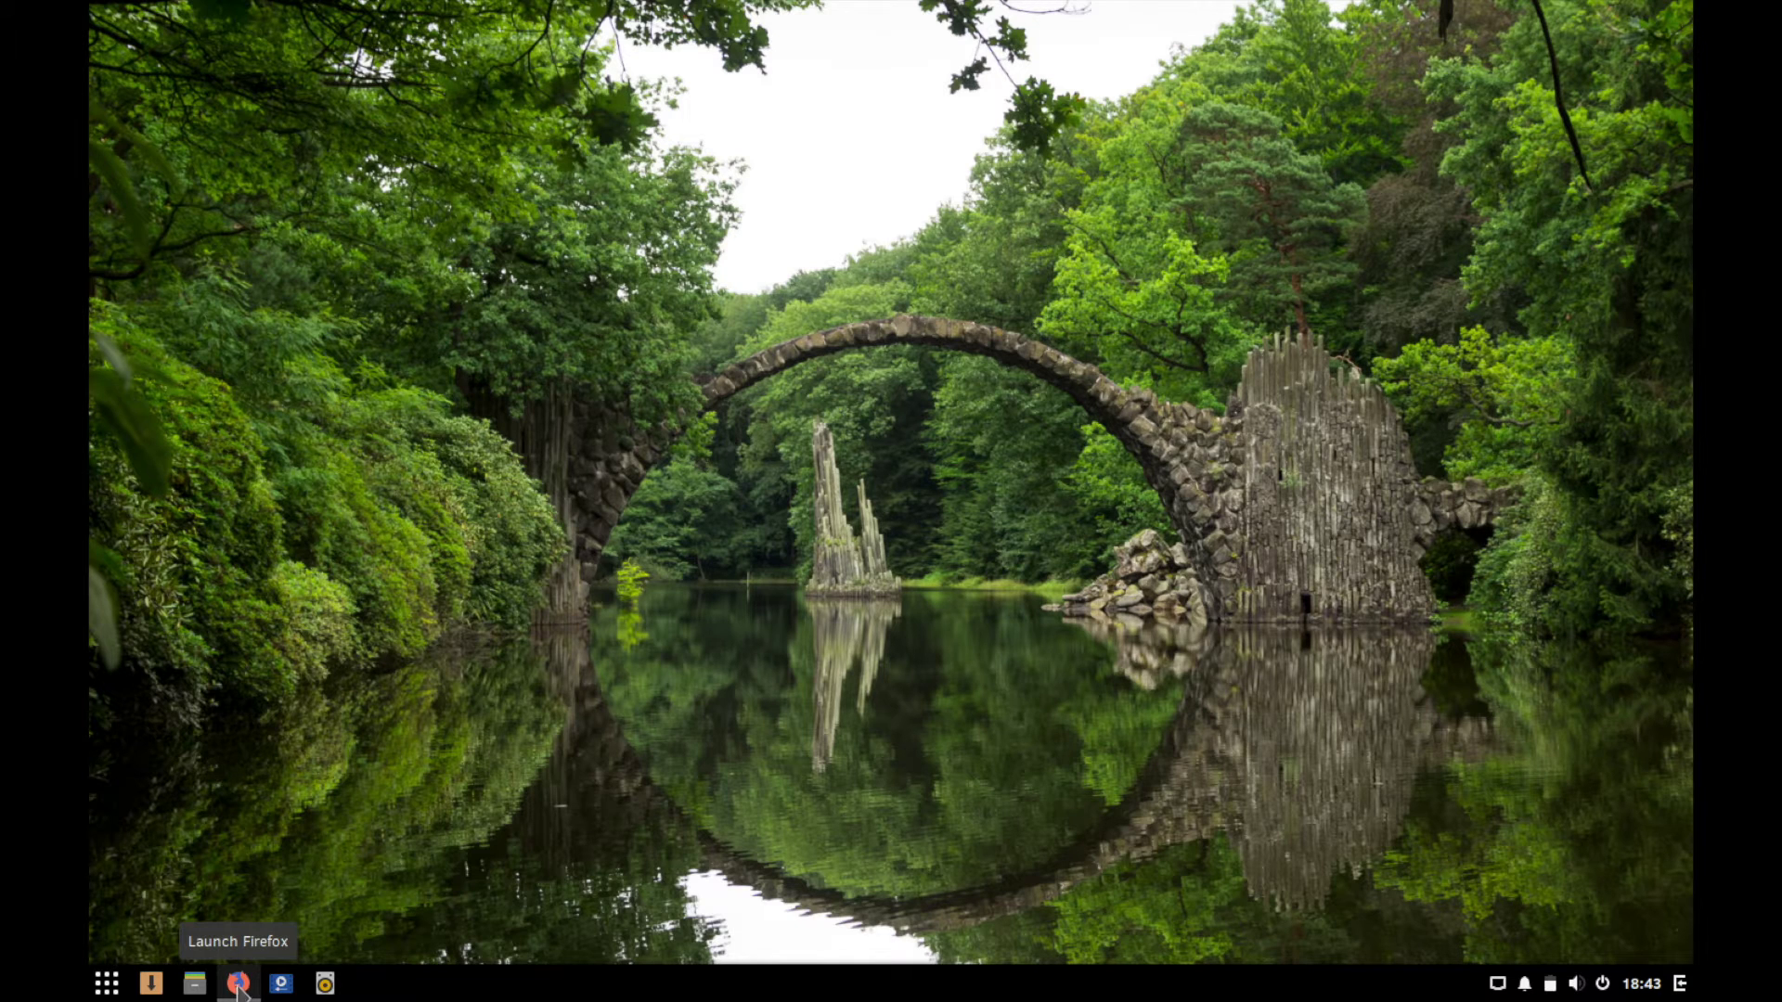
# Browse the Office category, launch GNOME MPV from the panel, and reopen the app menu with Super.
pyautogui.click(107, 984)
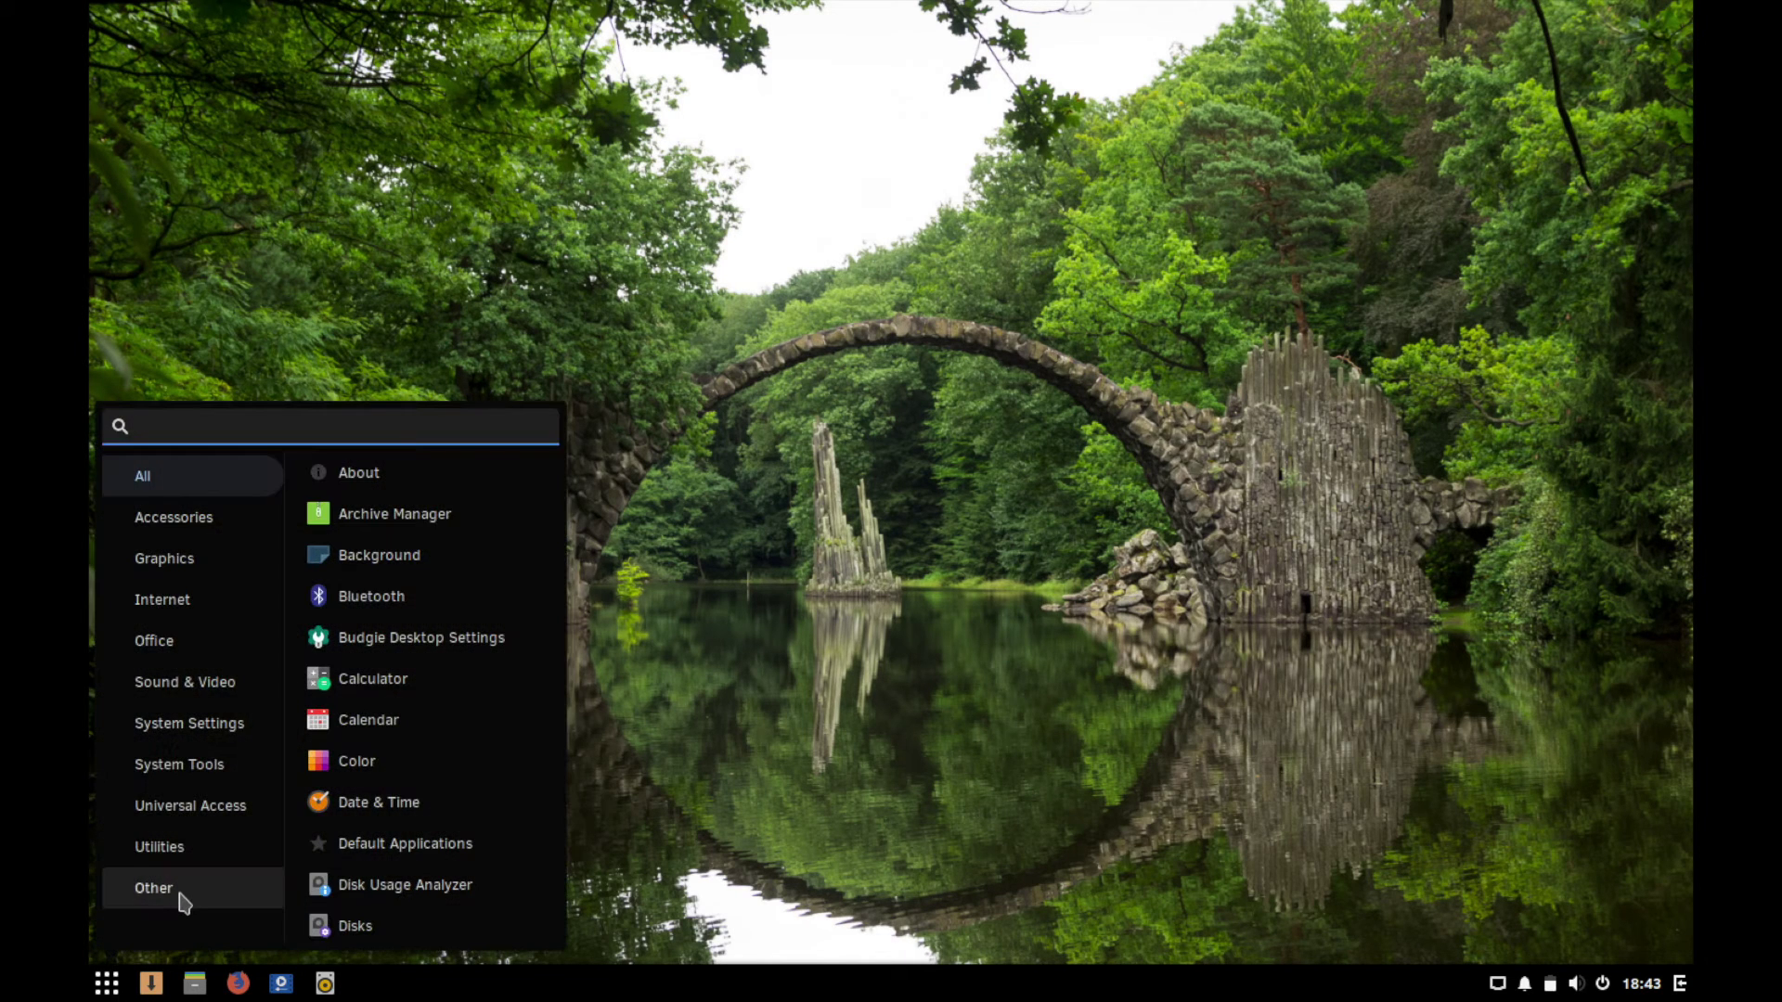
pyautogui.scroll(-3, 411, 768)
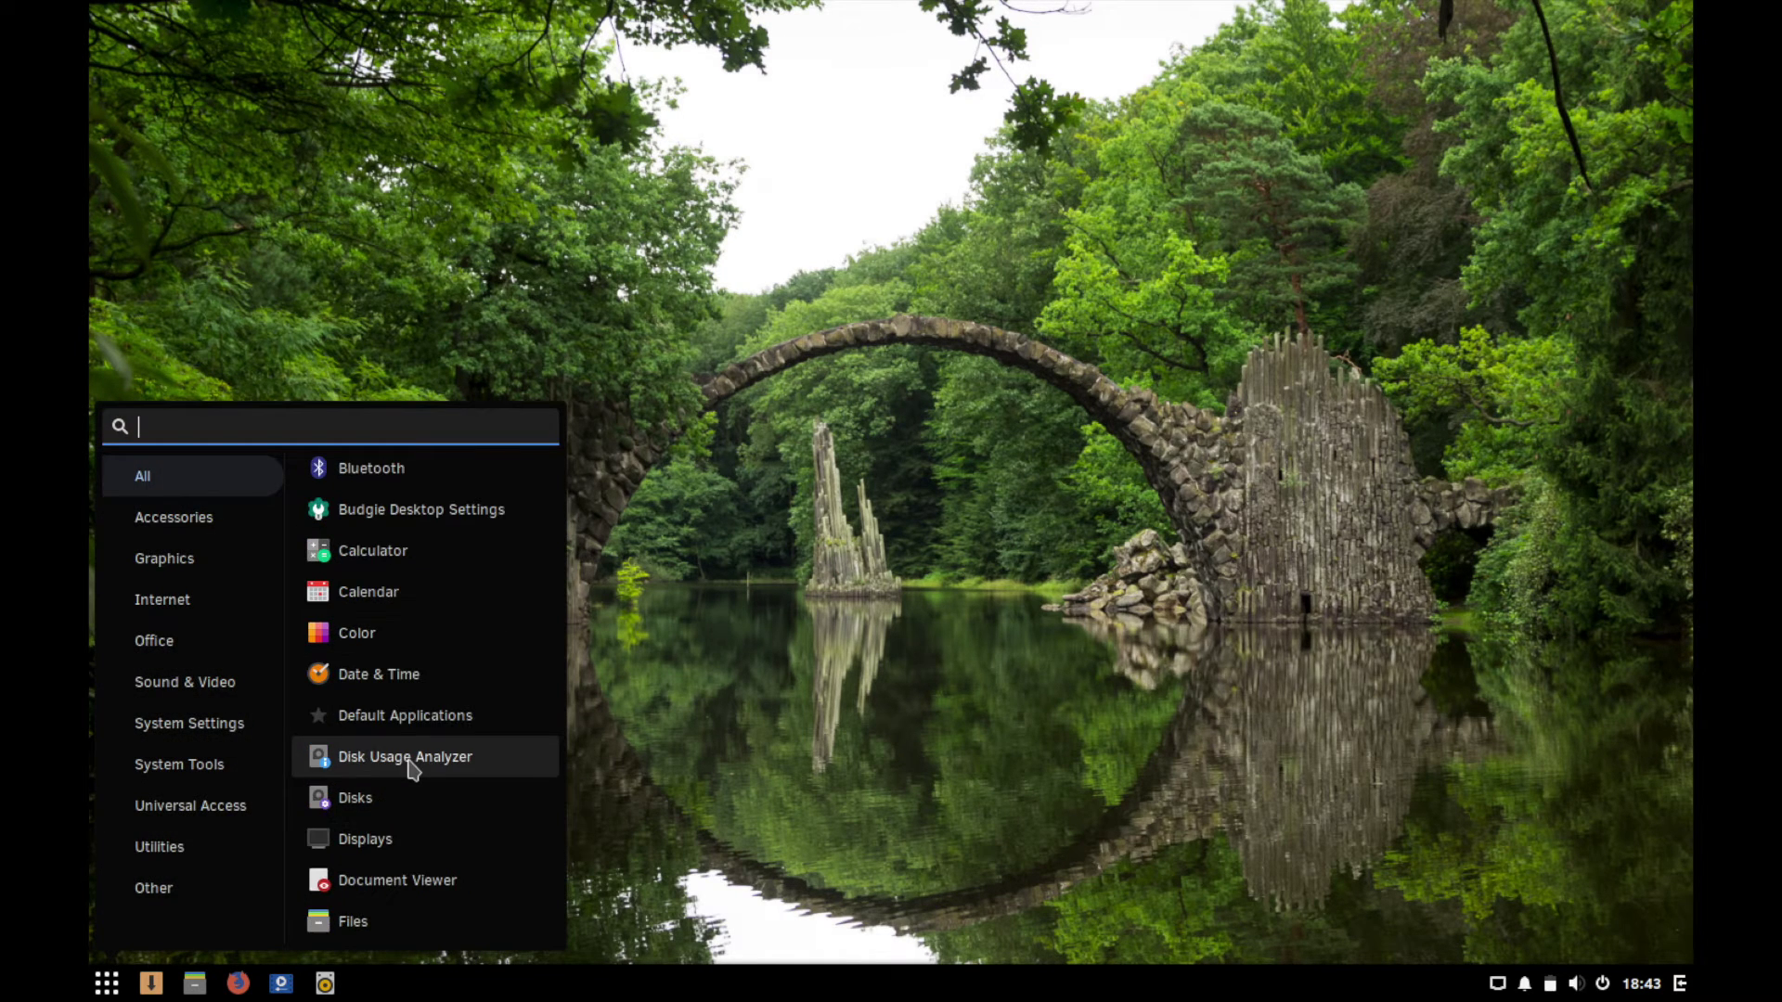
pyautogui.click(182, 652)
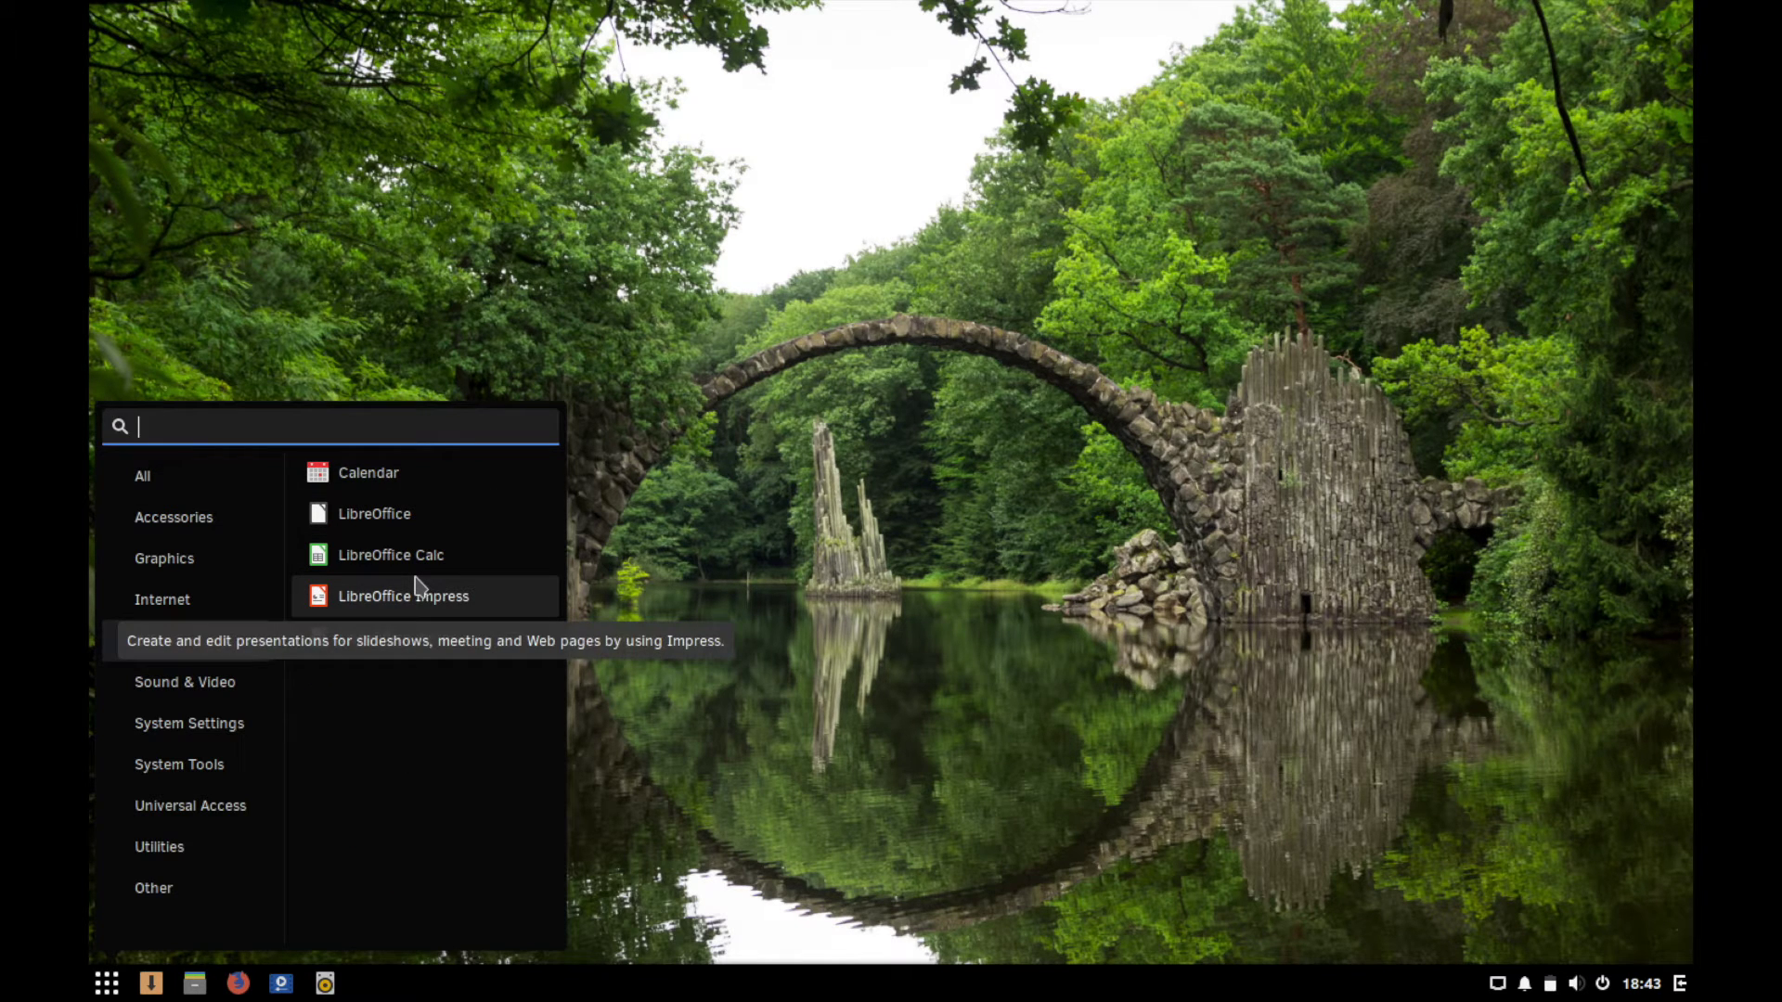
pyautogui.click(581, 694)
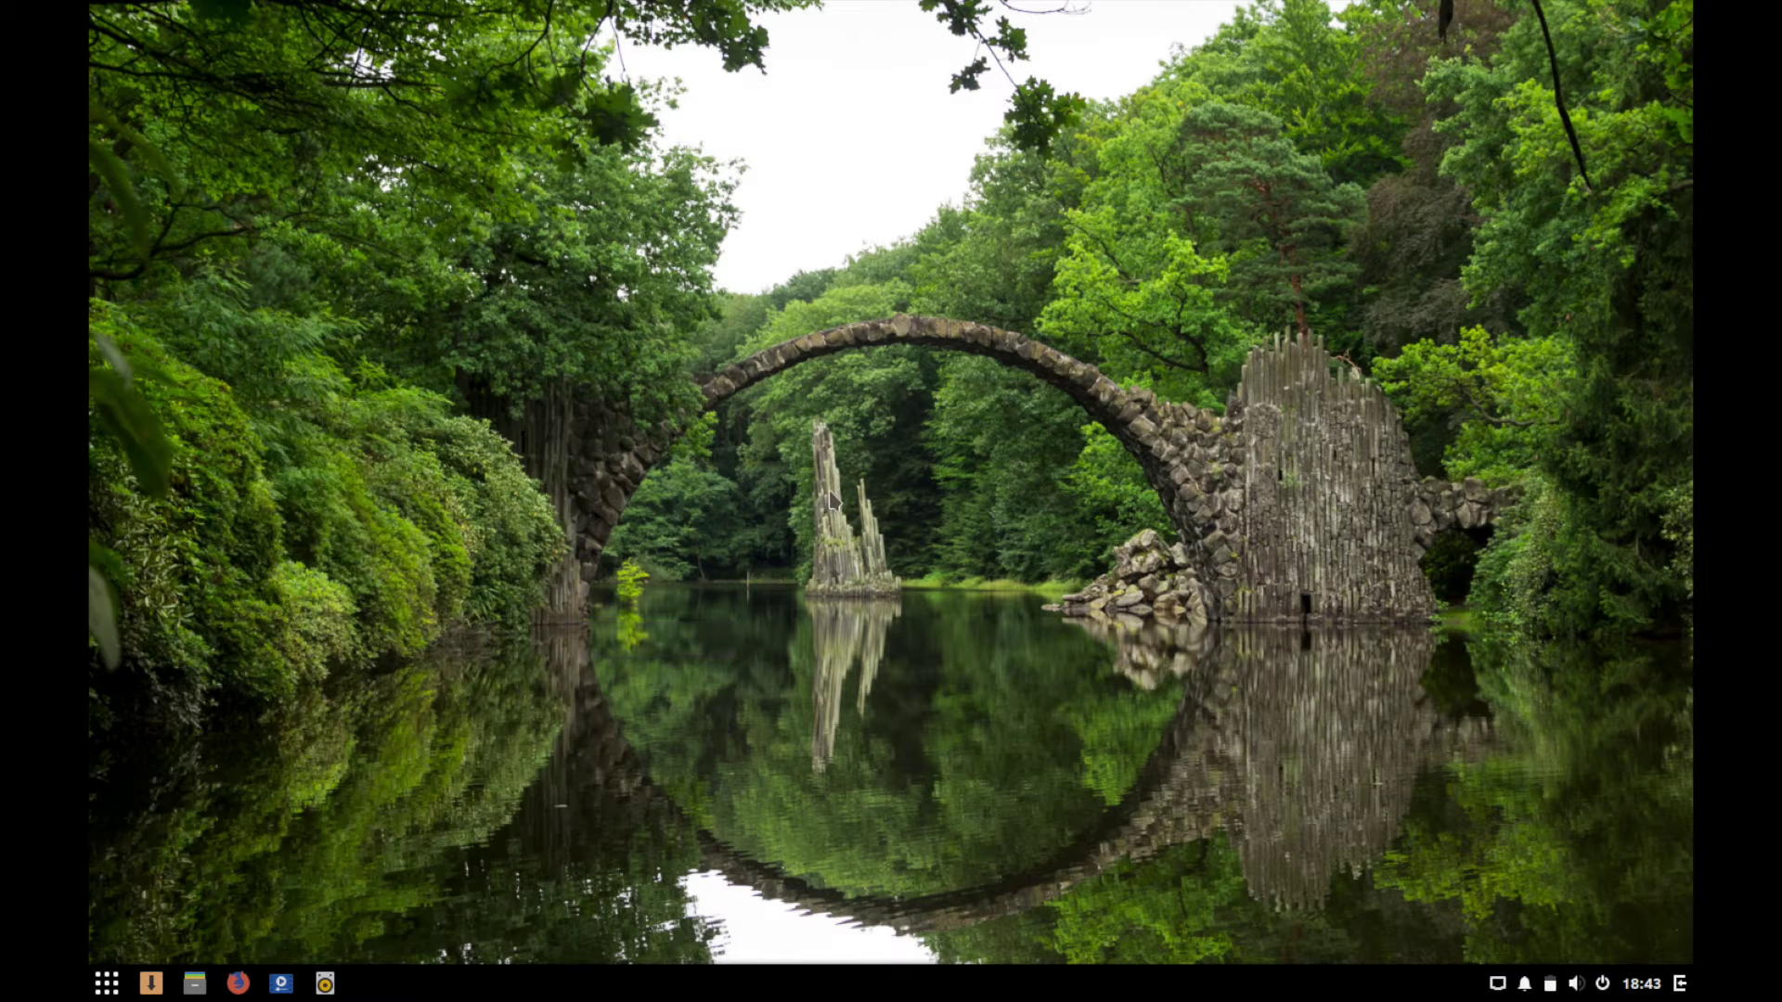
pyautogui.click(282, 984)
pyautogui.press('super')
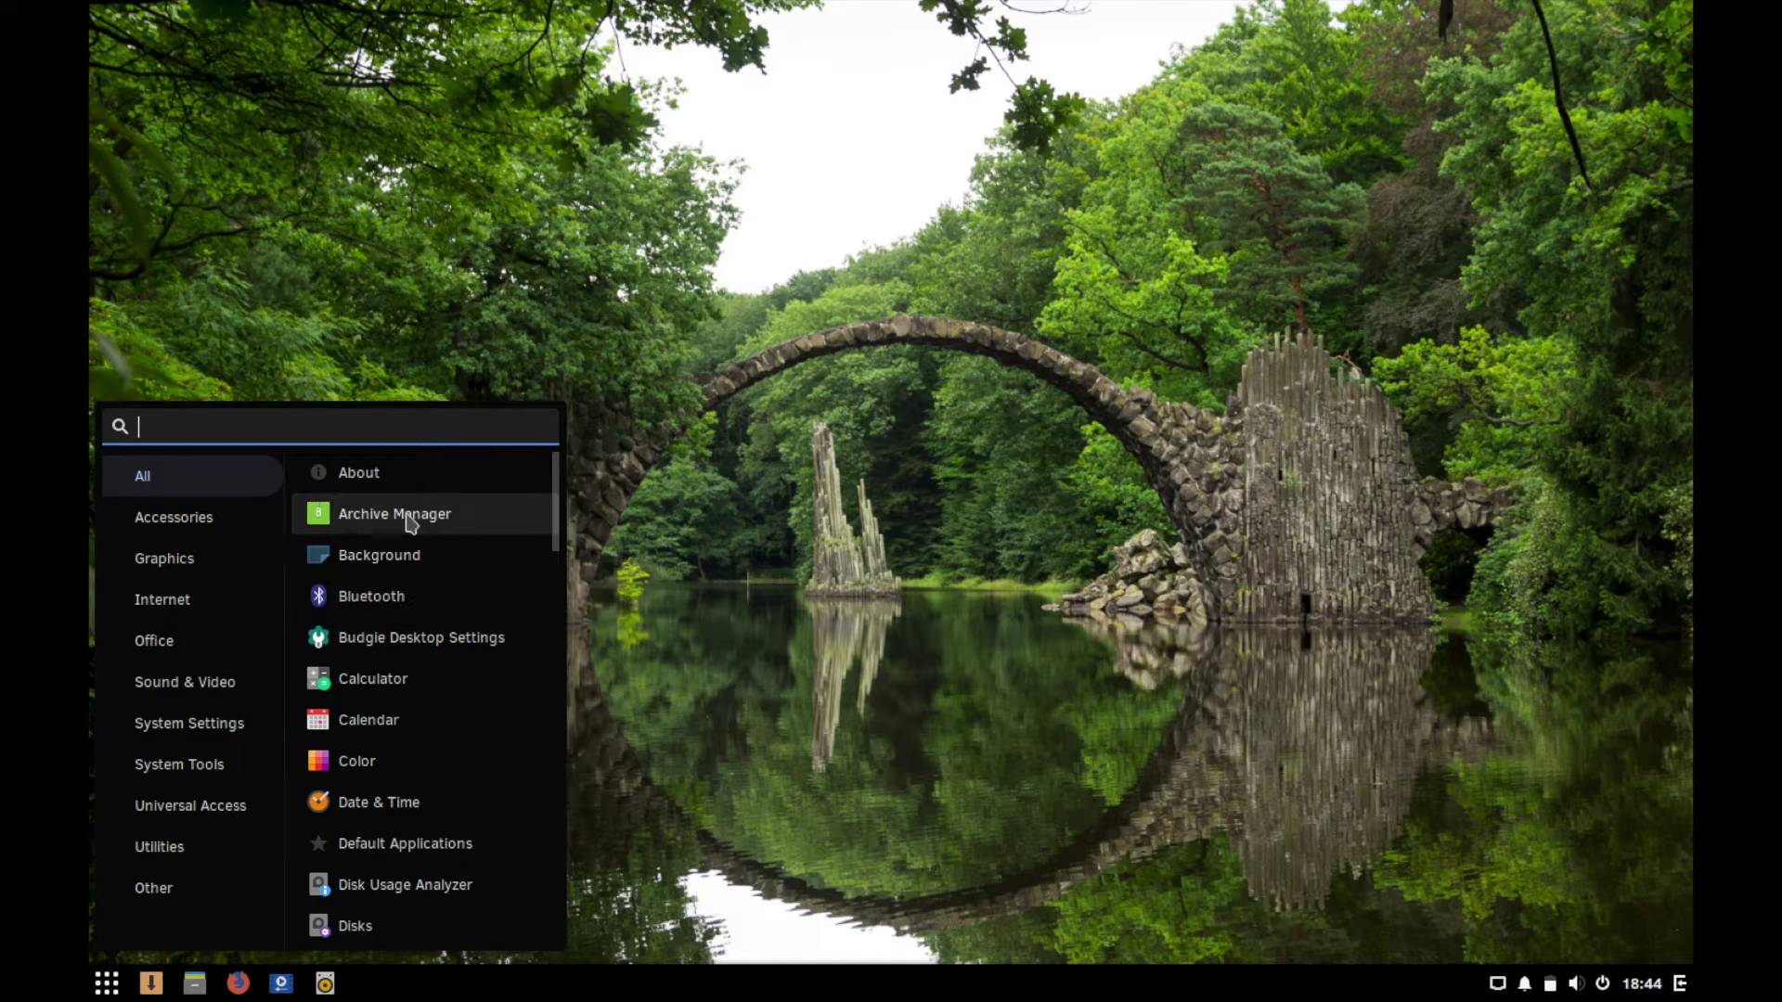
# Step through the Accessories, Graphics, Internet, Office and Sound & Video categories in the app menu.
pyautogui.scroll(-5, 410, 645)
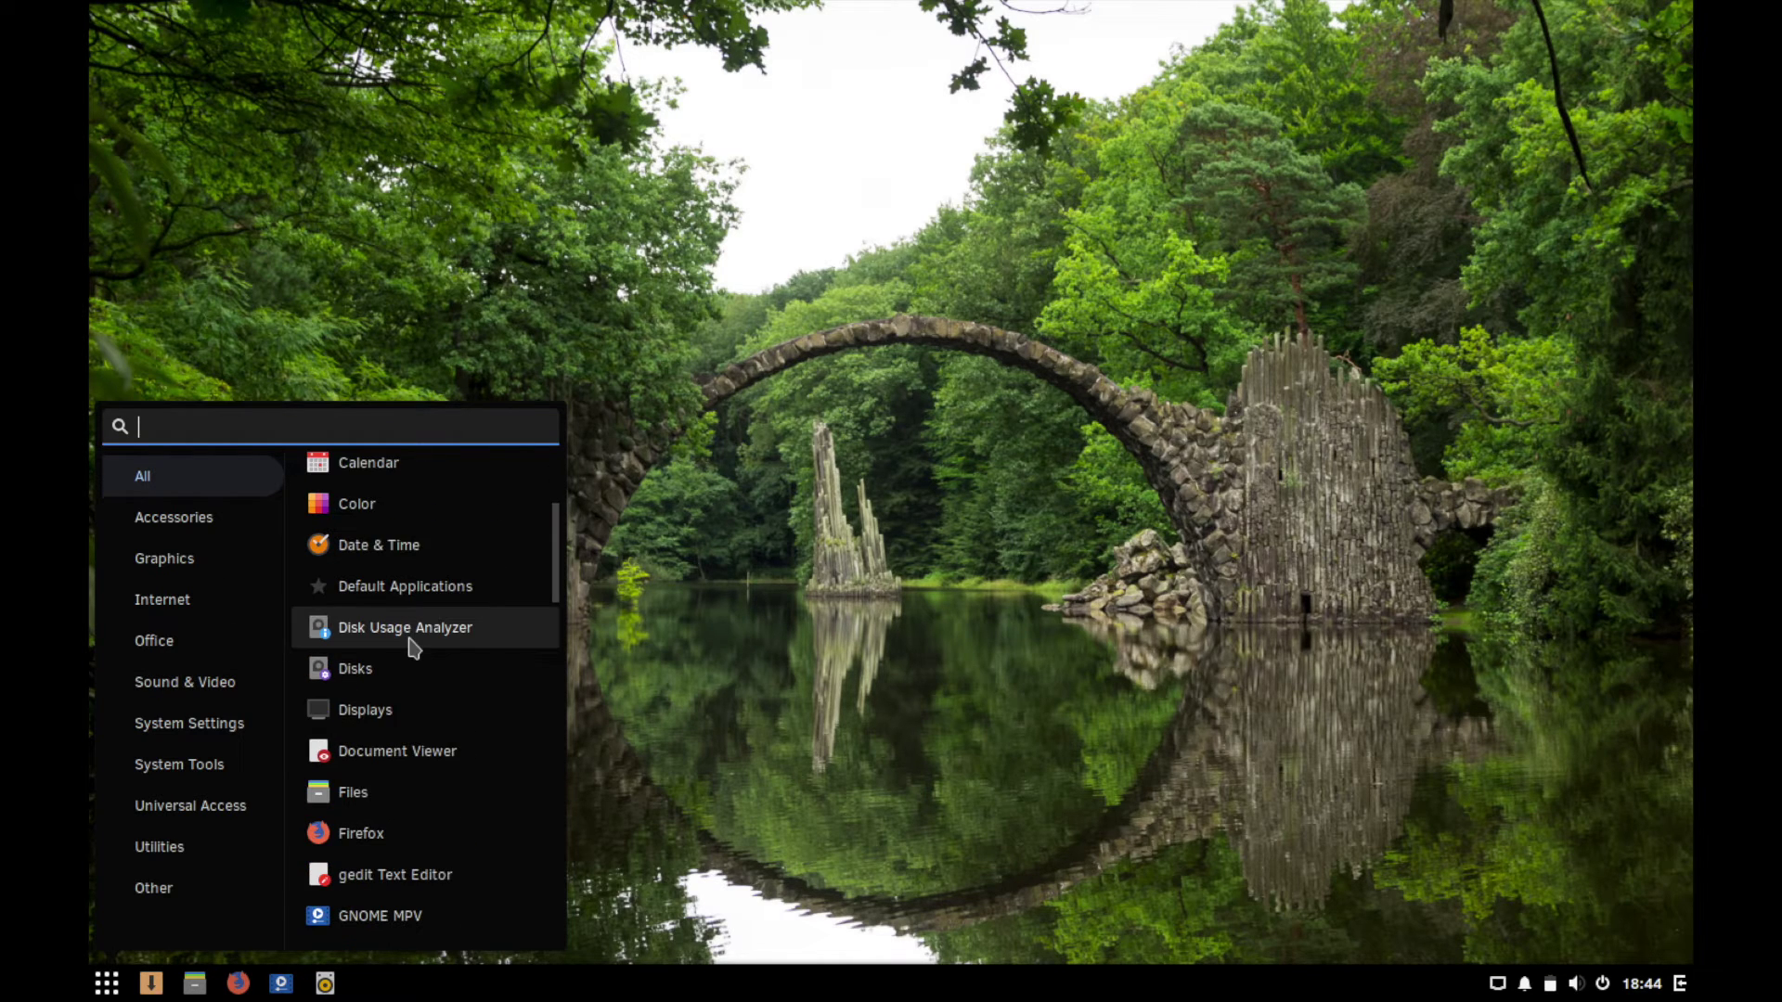
pyautogui.click(176, 530)
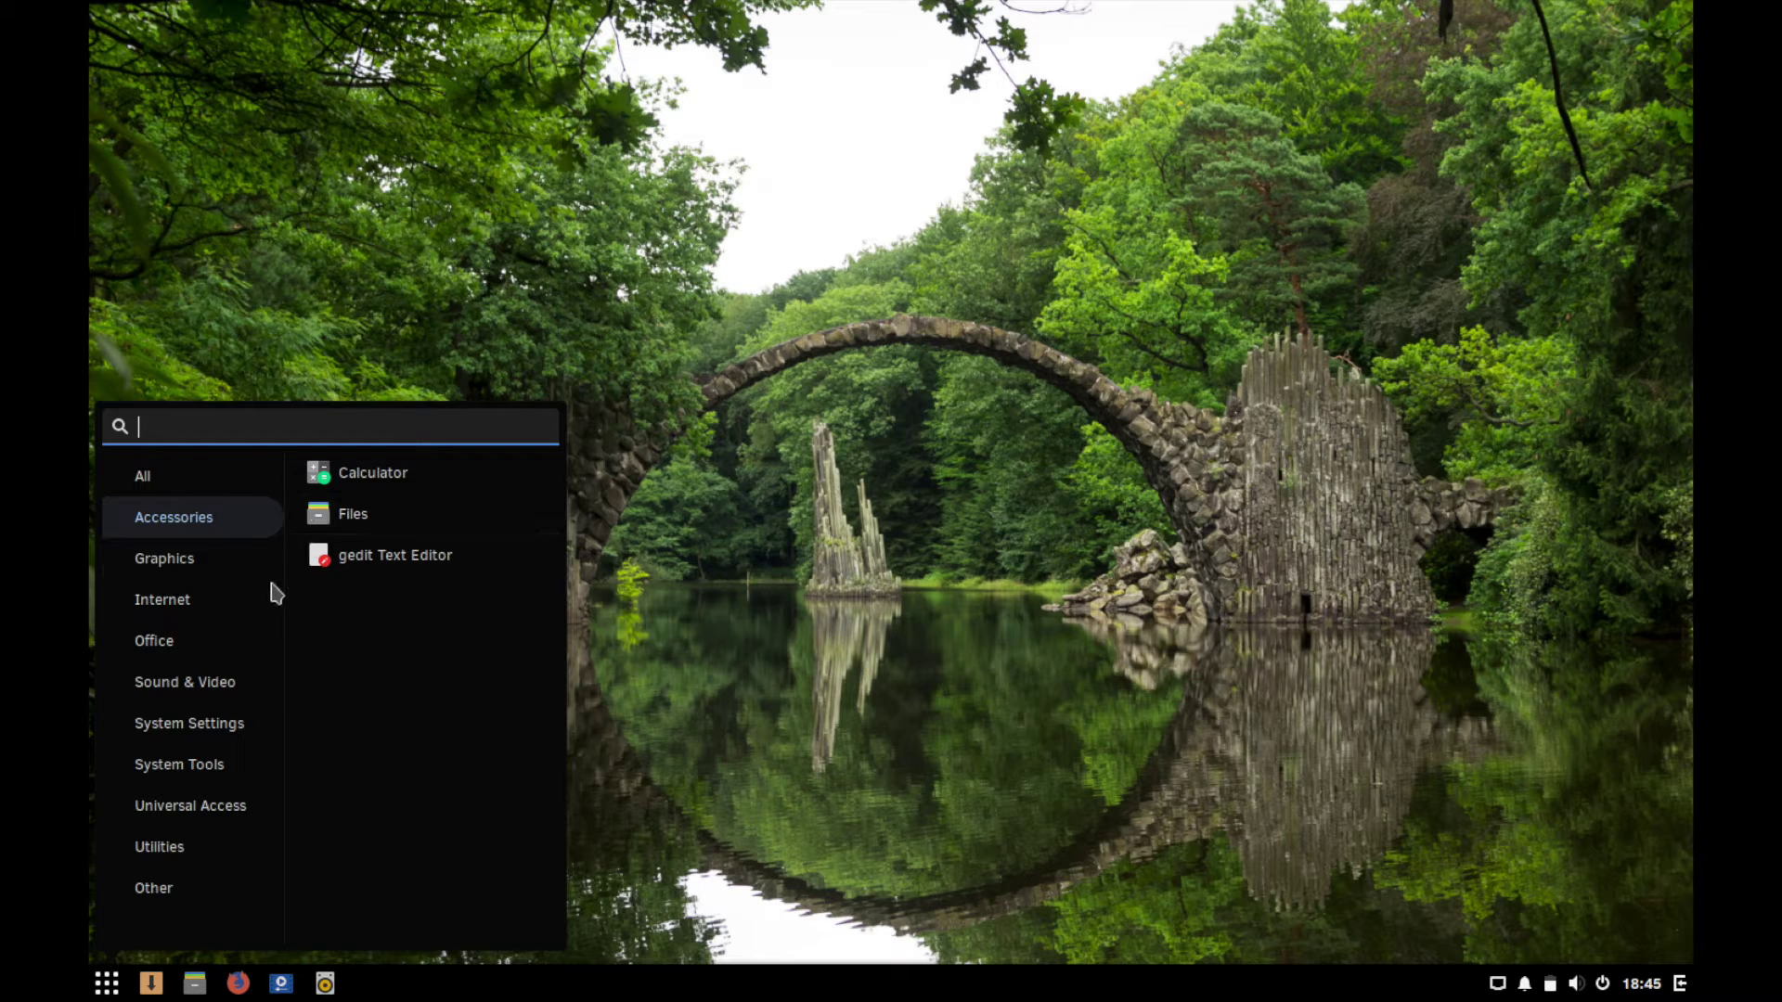
pyautogui.click(152, 569)
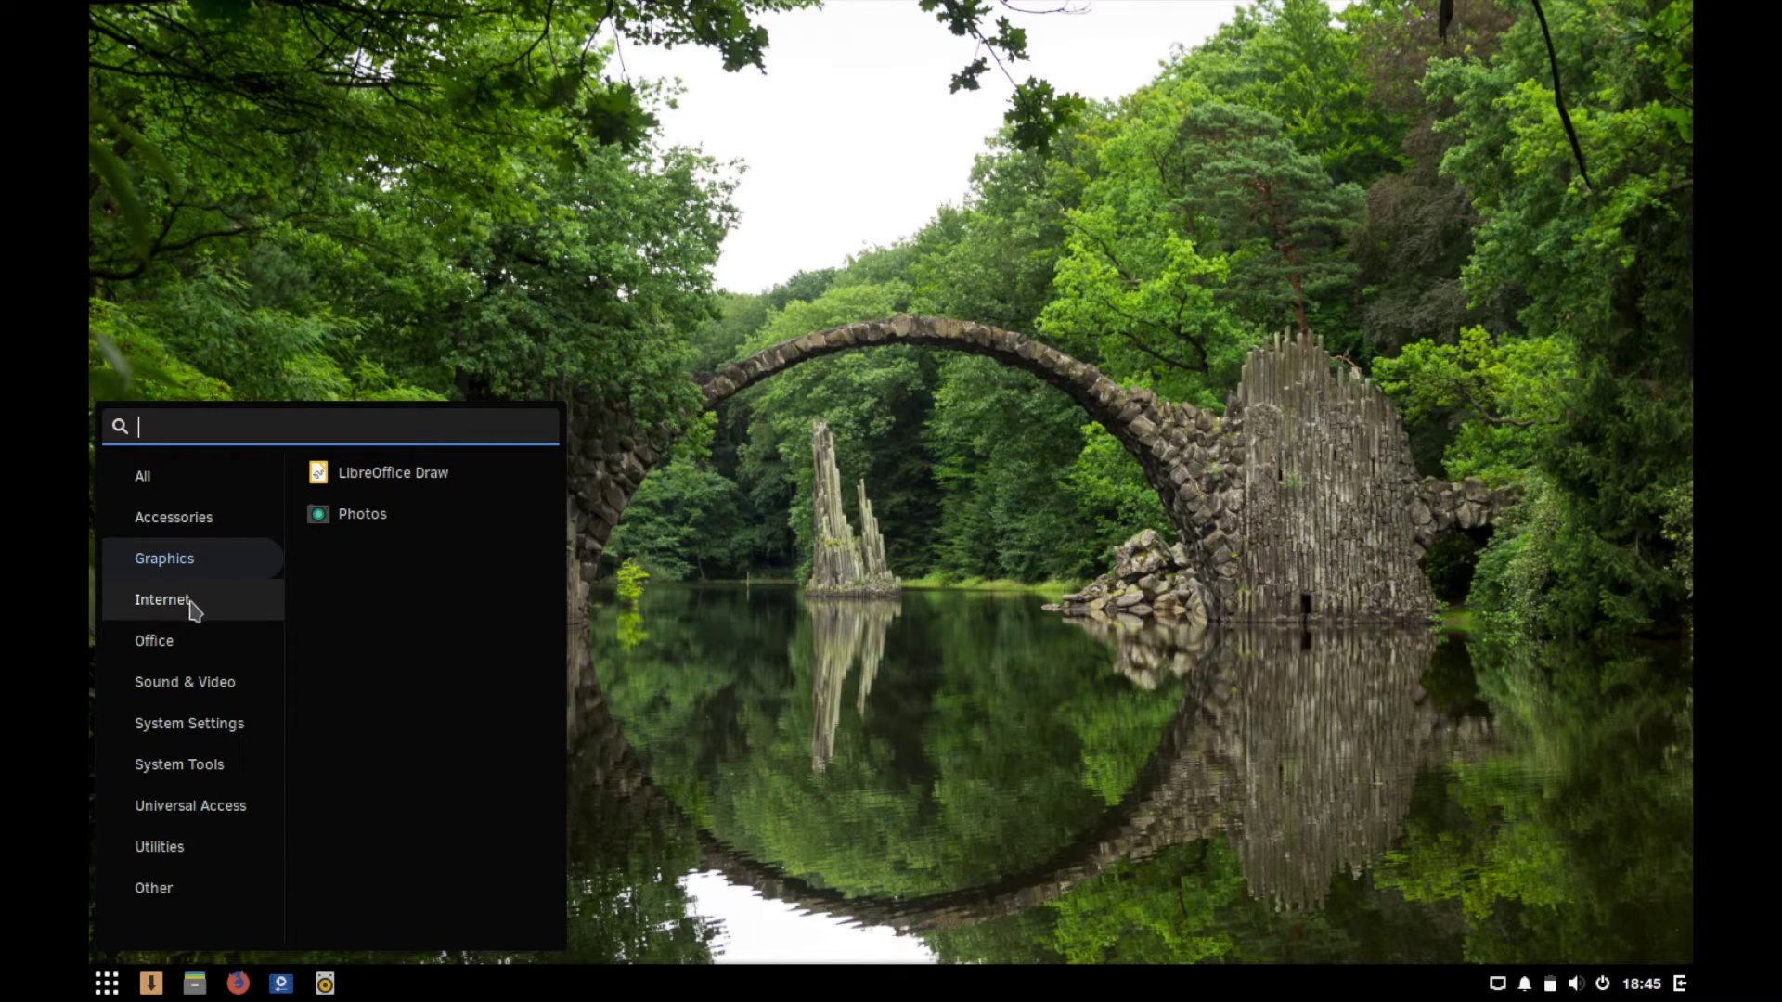
pyautogui.click(192, 607)
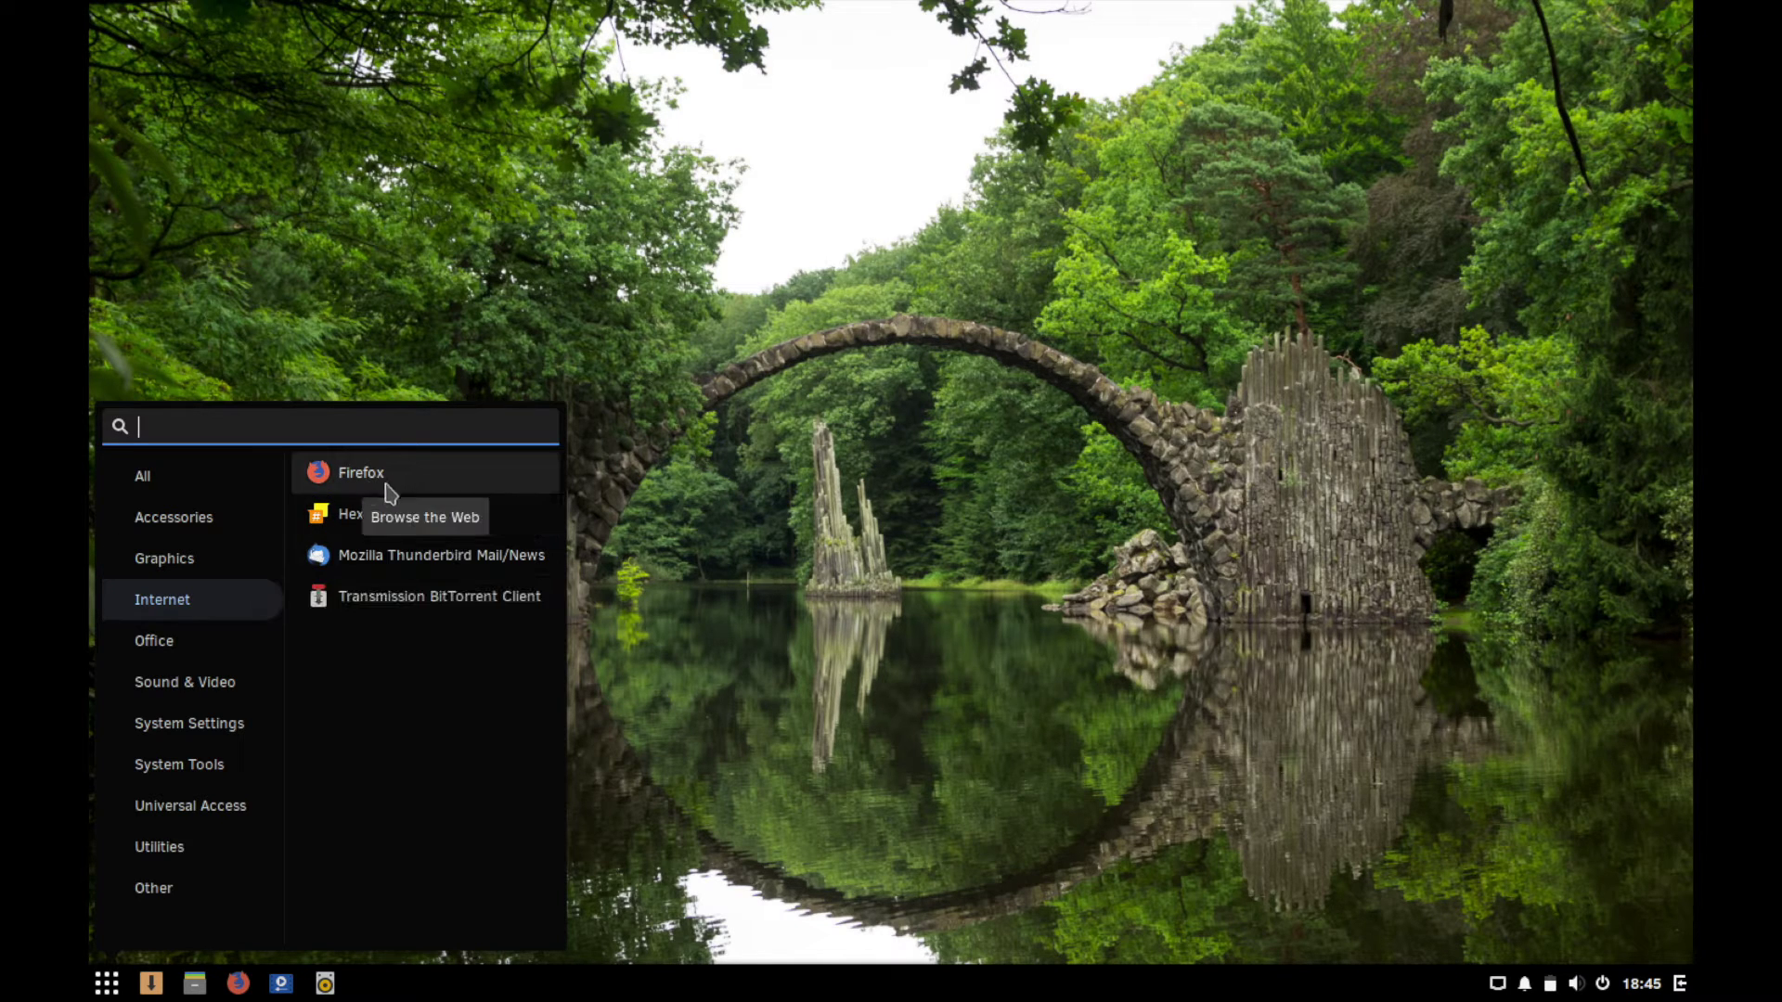
pyautogui.click(209, 651)
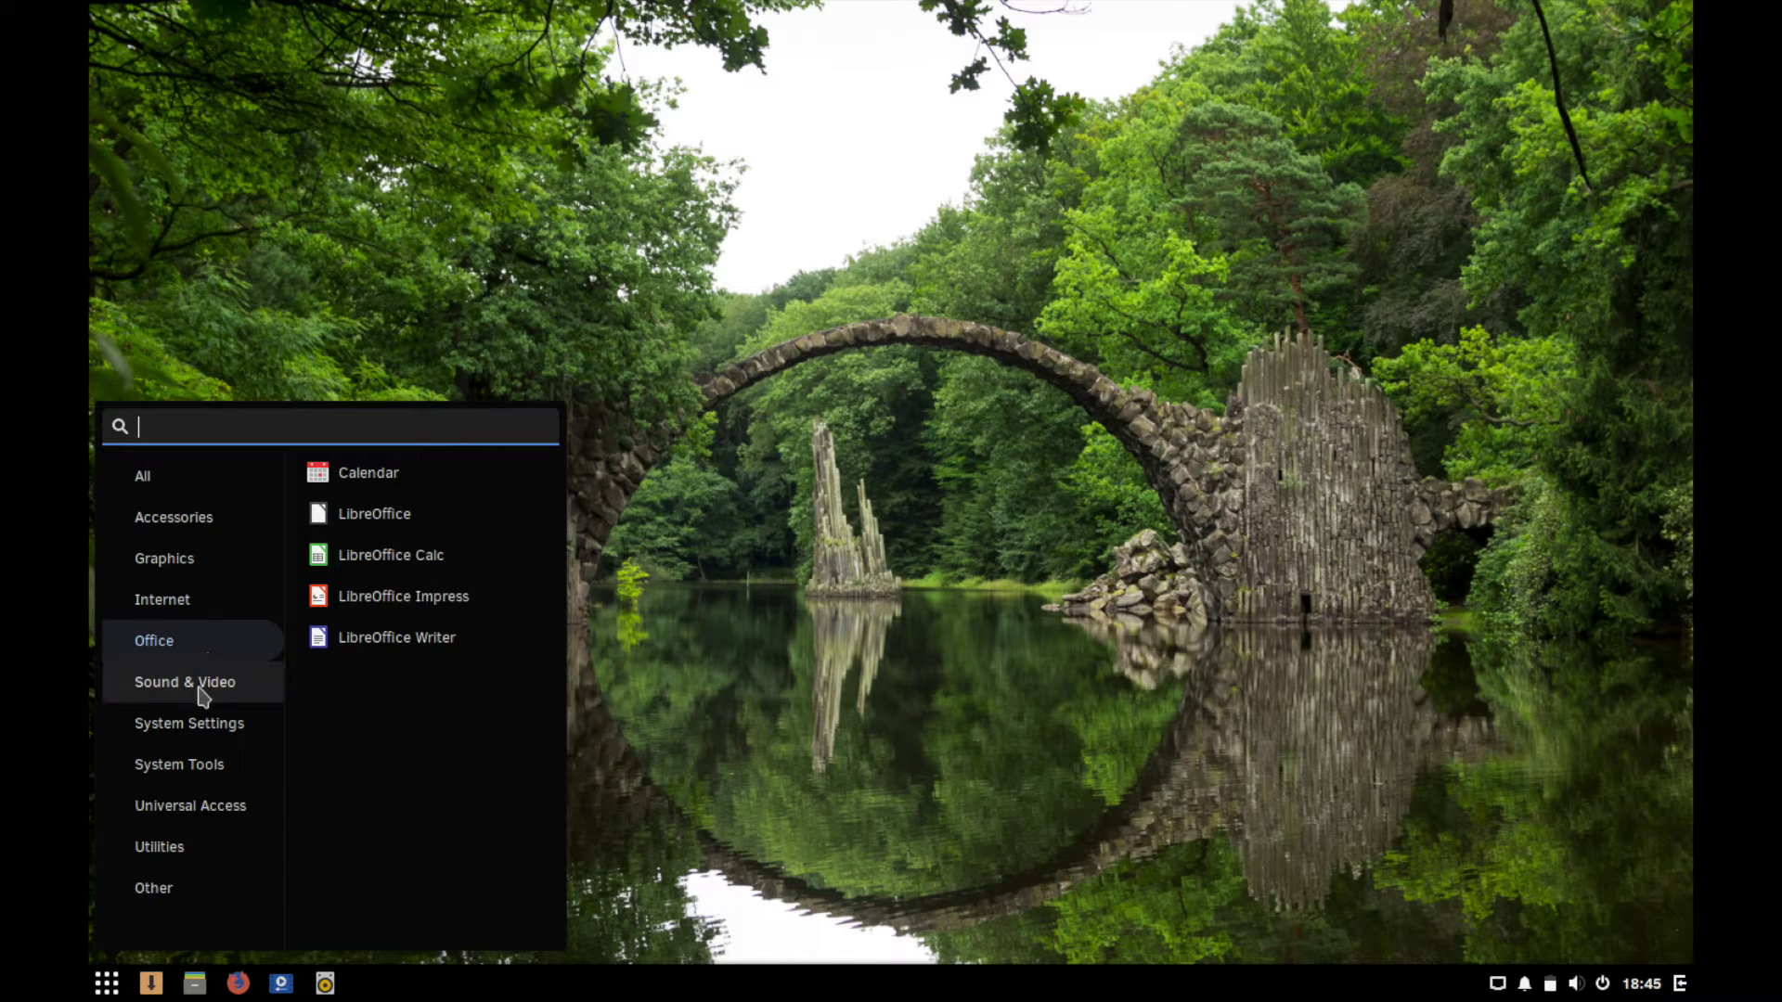
pyautogui.click(200, 691)
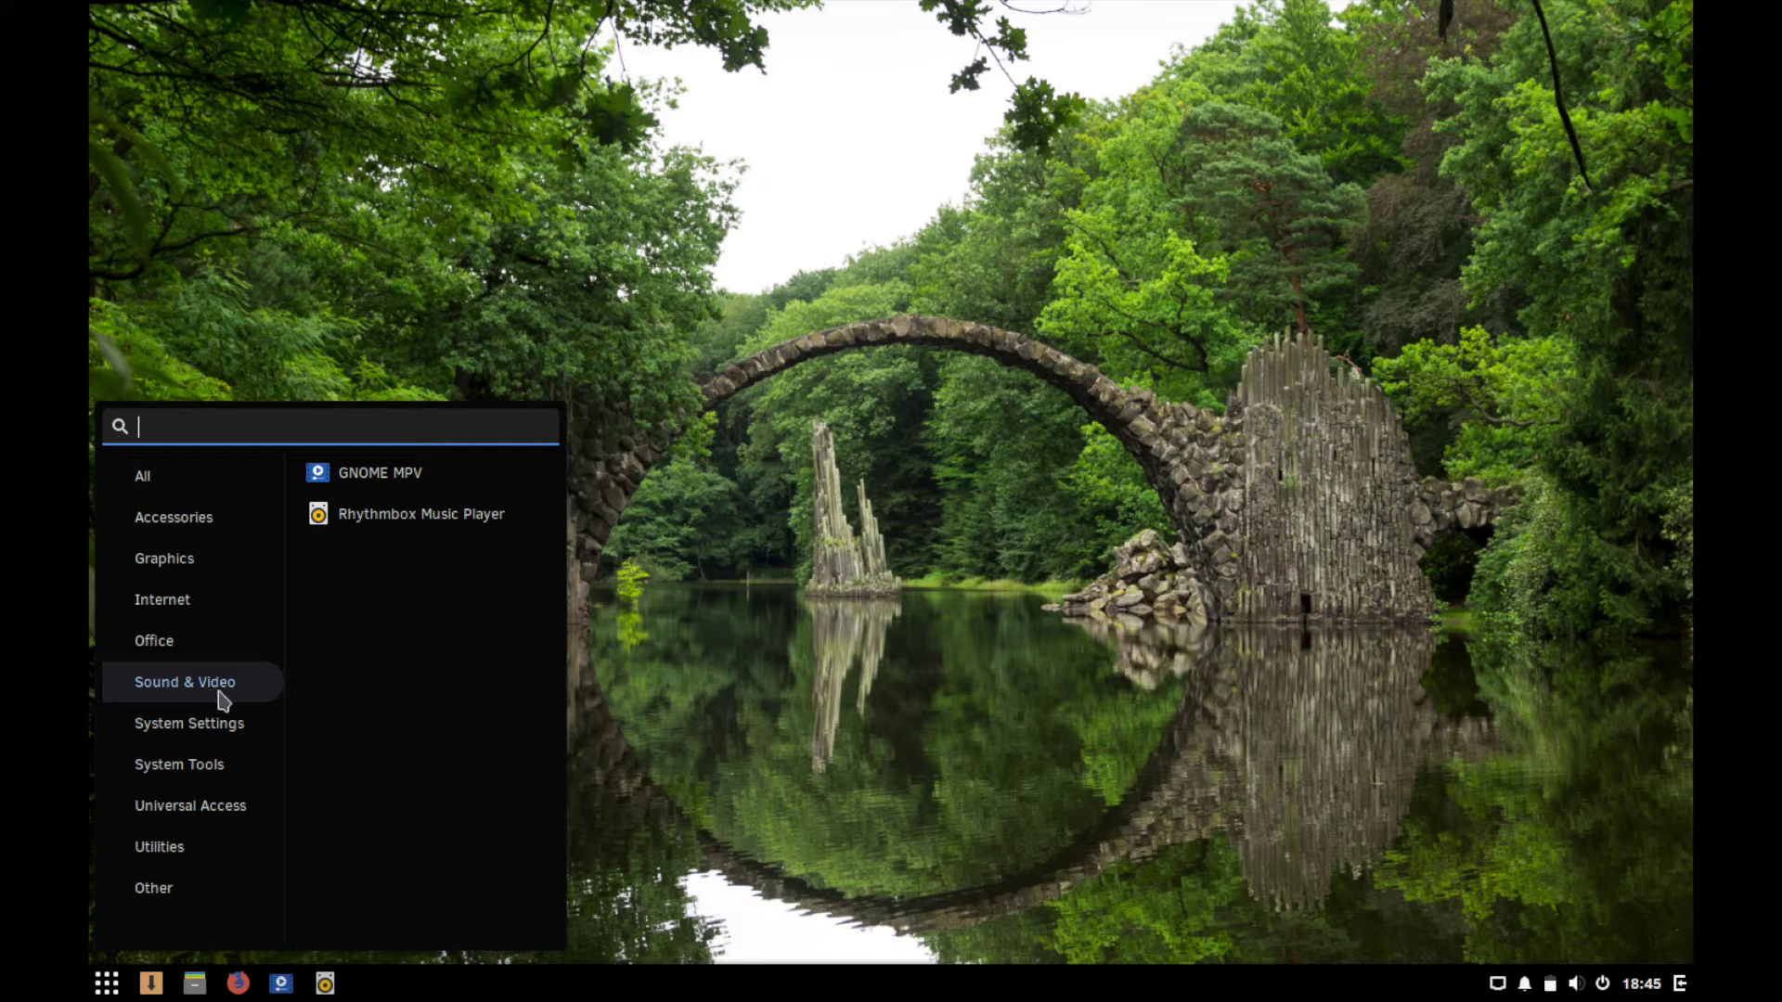
# Show the System Settings entries and scroll through their list.
pyautogui.click(208, 731)
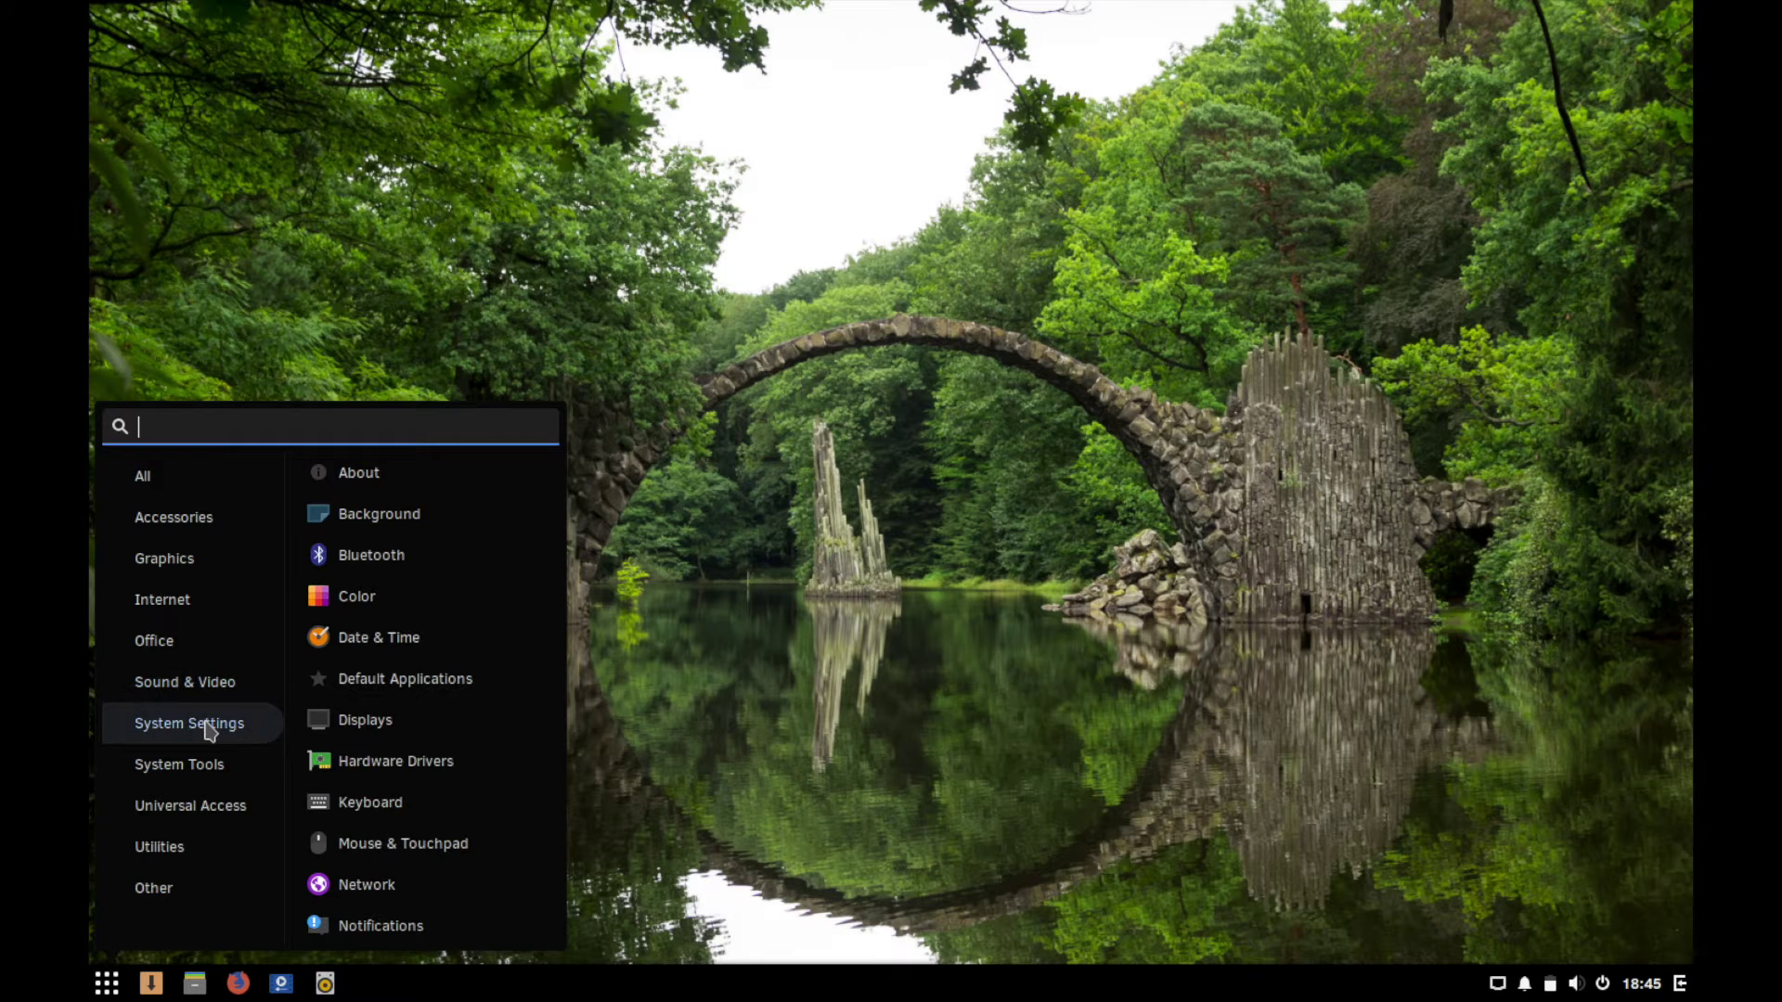
pyautogui.scroll(-10, 398, 748)
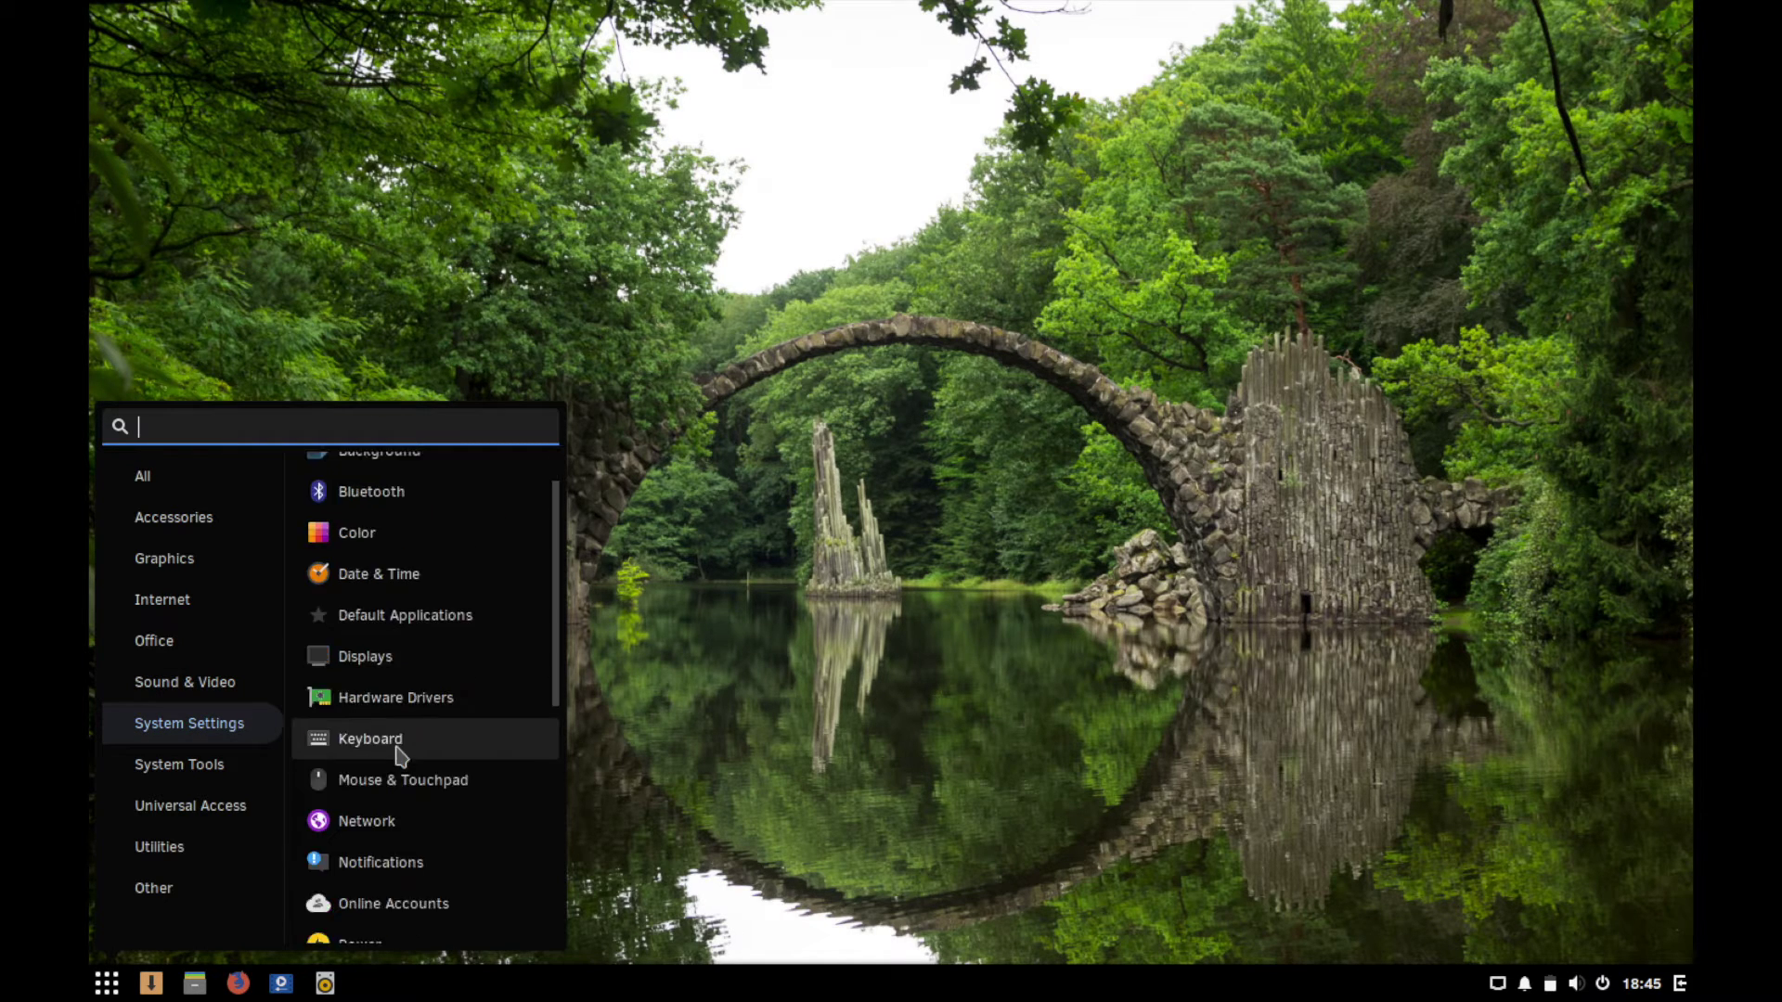
pyautogui.scroll(10, 401, 757)
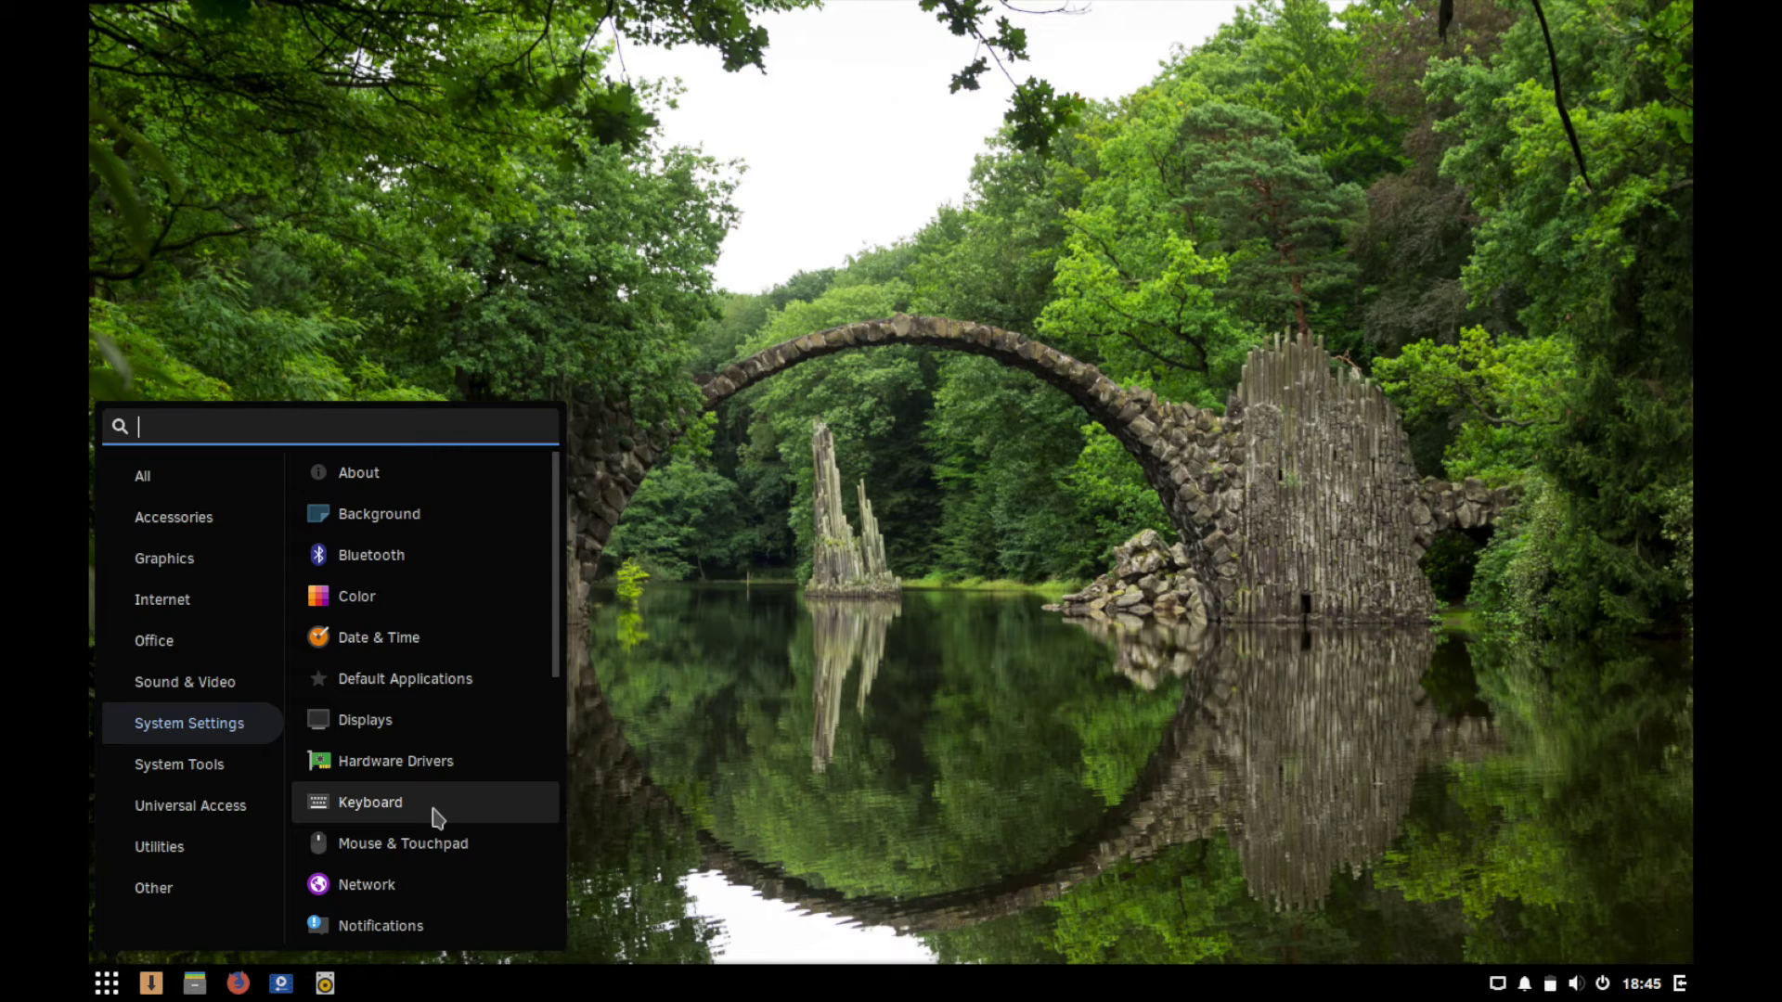
pyautogui.scroll(-4, 437, 817)
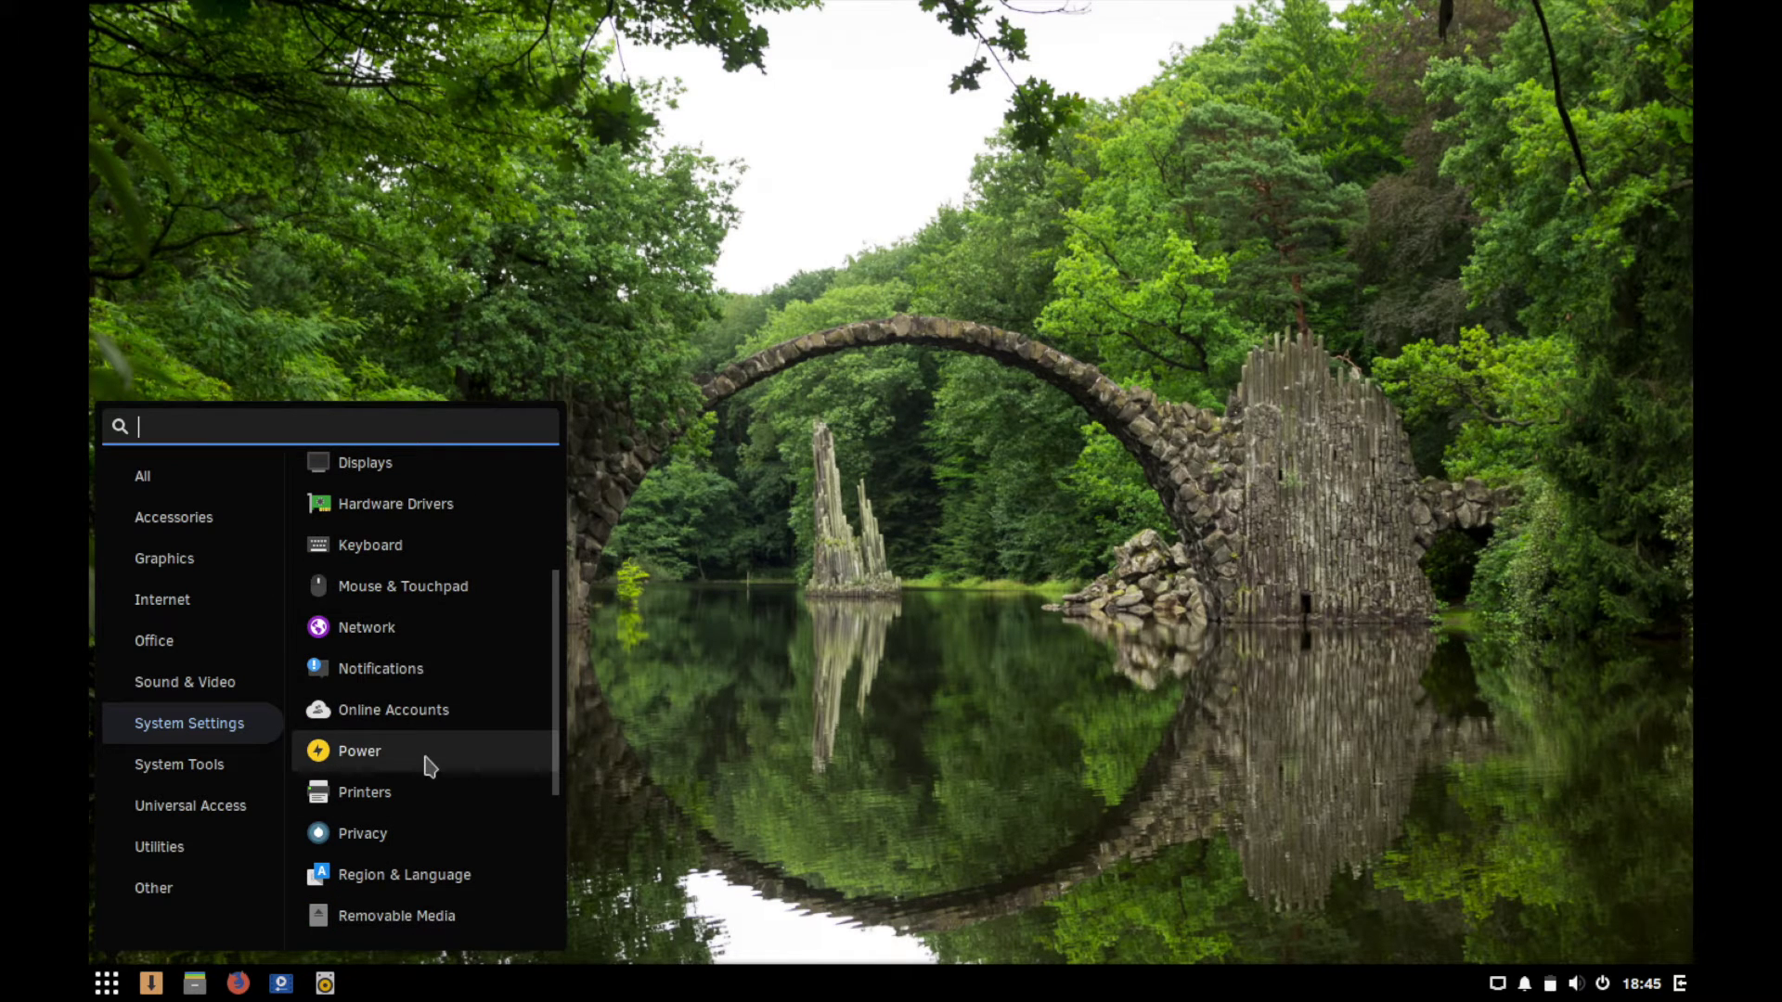
pyautogui.scroll(-5, 430, 765)
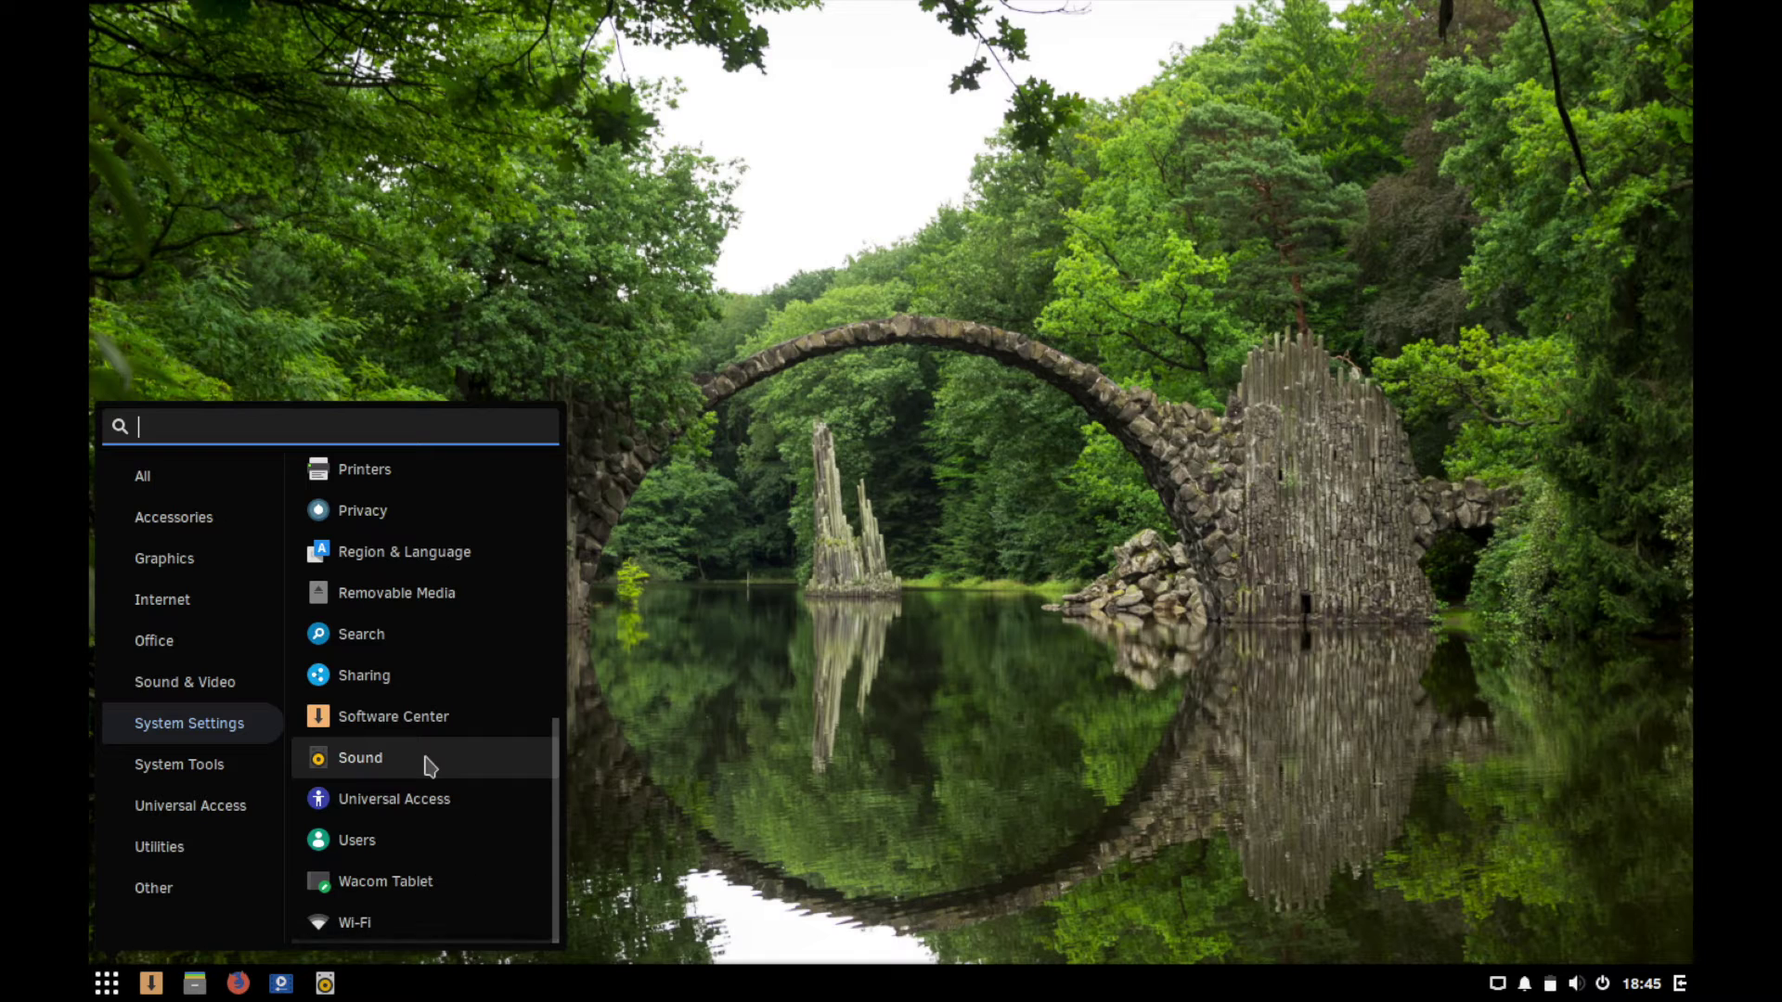
# View the System Tools, Universal Access, Utilities and Other categories, then close the menu.
pyautogui.click(192, 774)
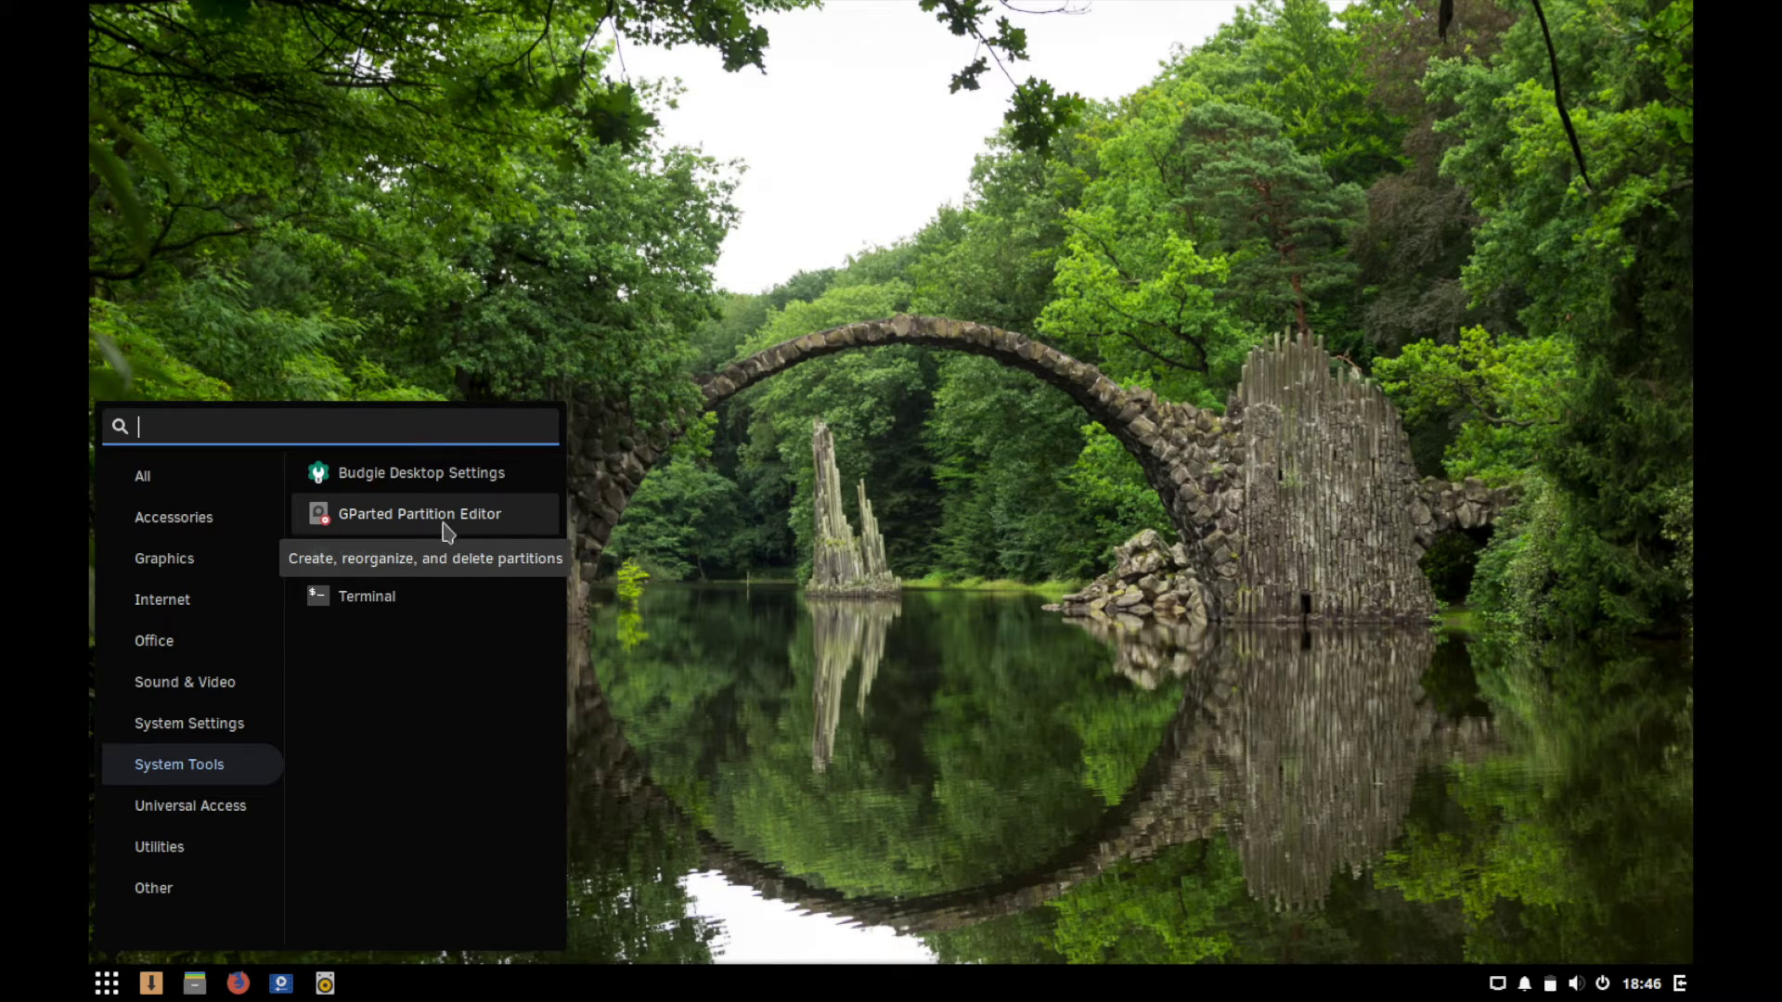
pyautogui.click(222, 812)
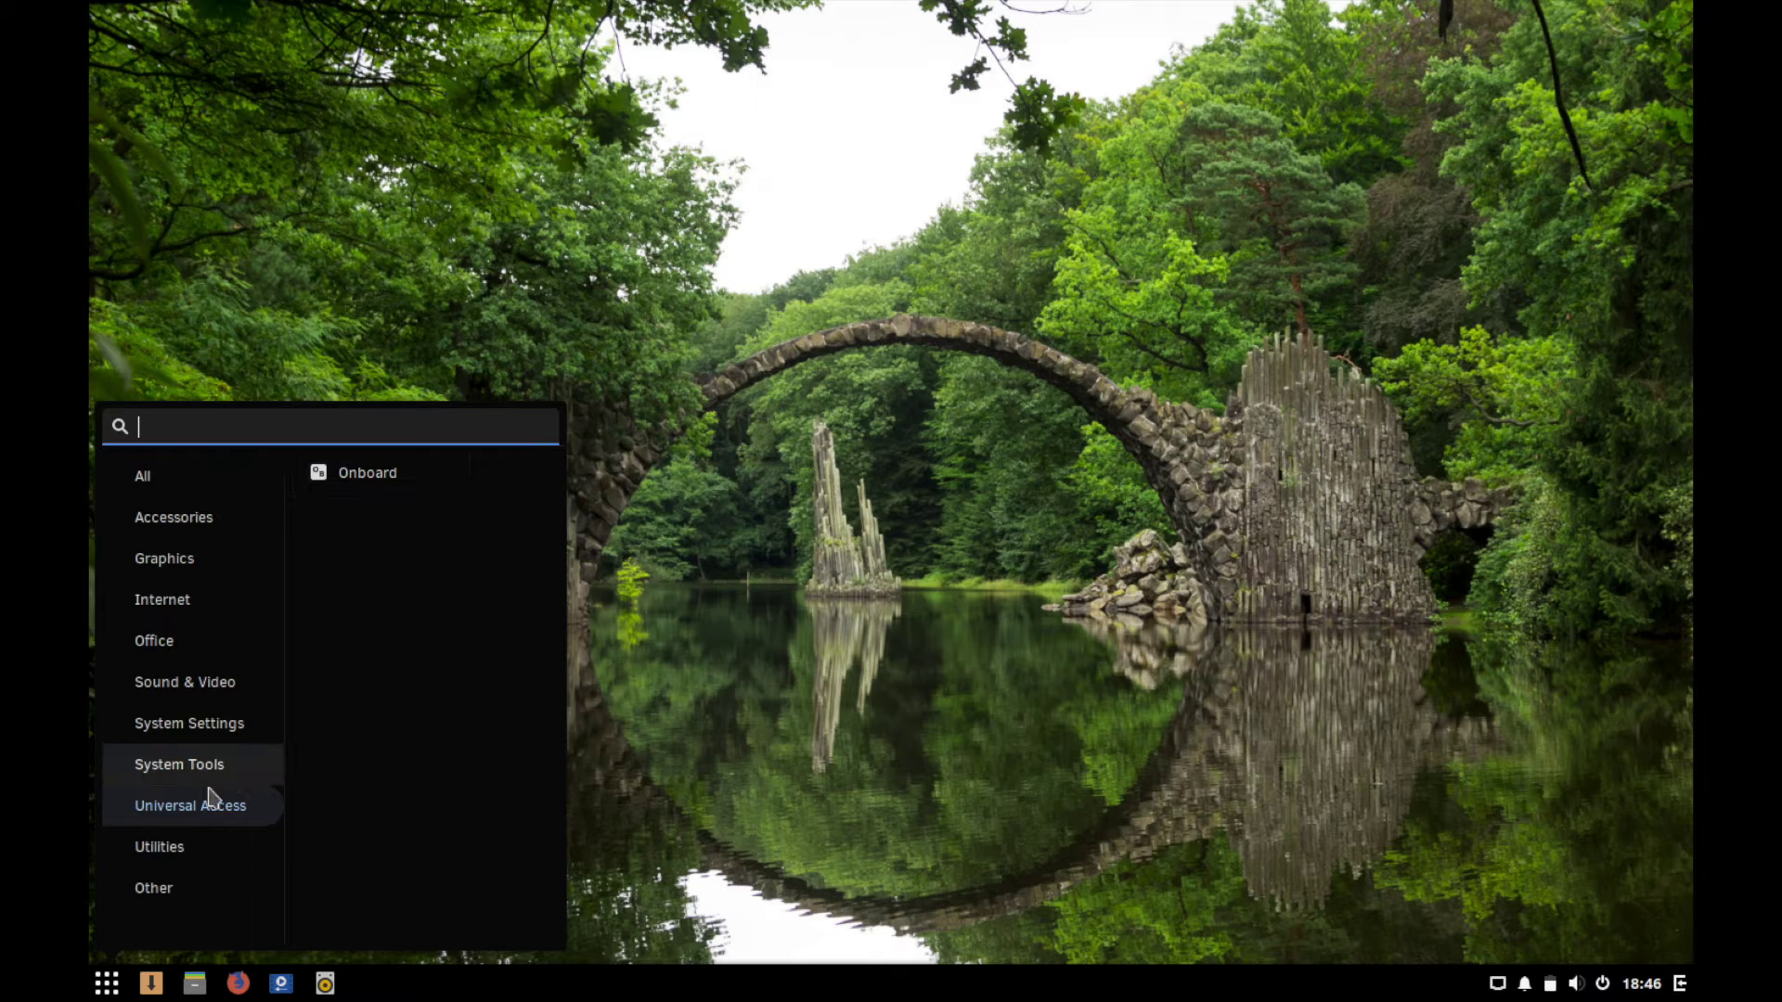
pyautogui.click(170, 856)
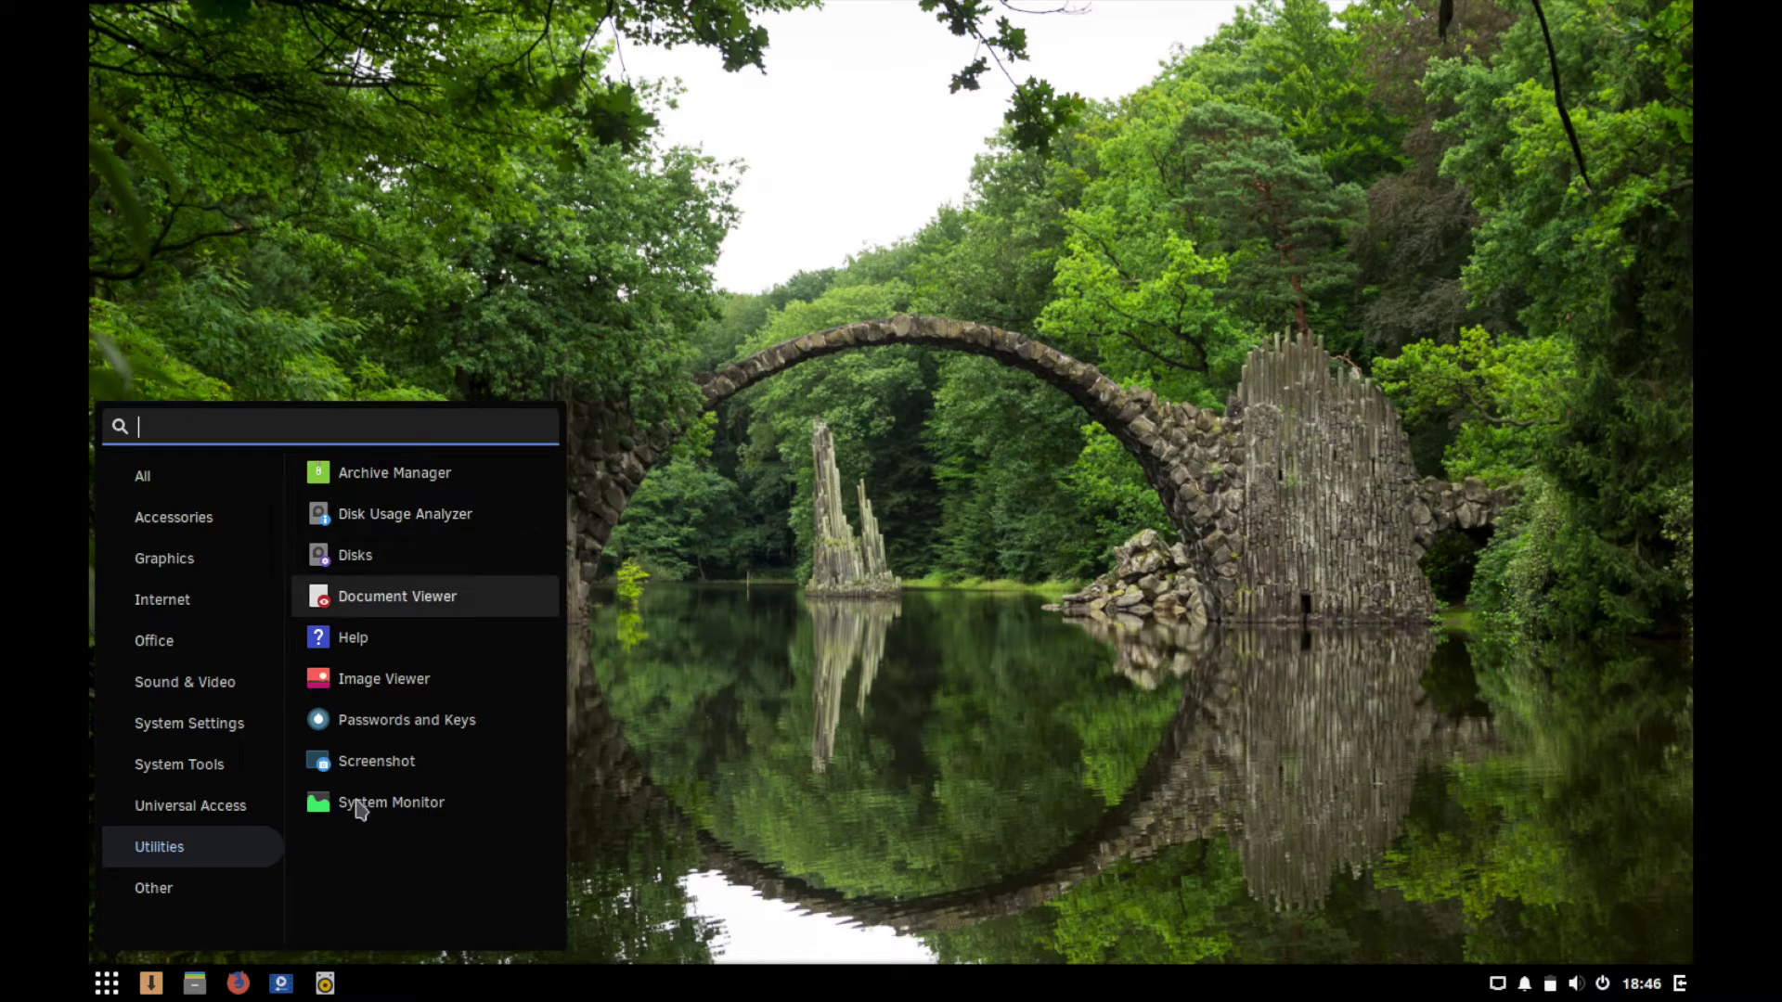
pyautogui.click(206, 890)
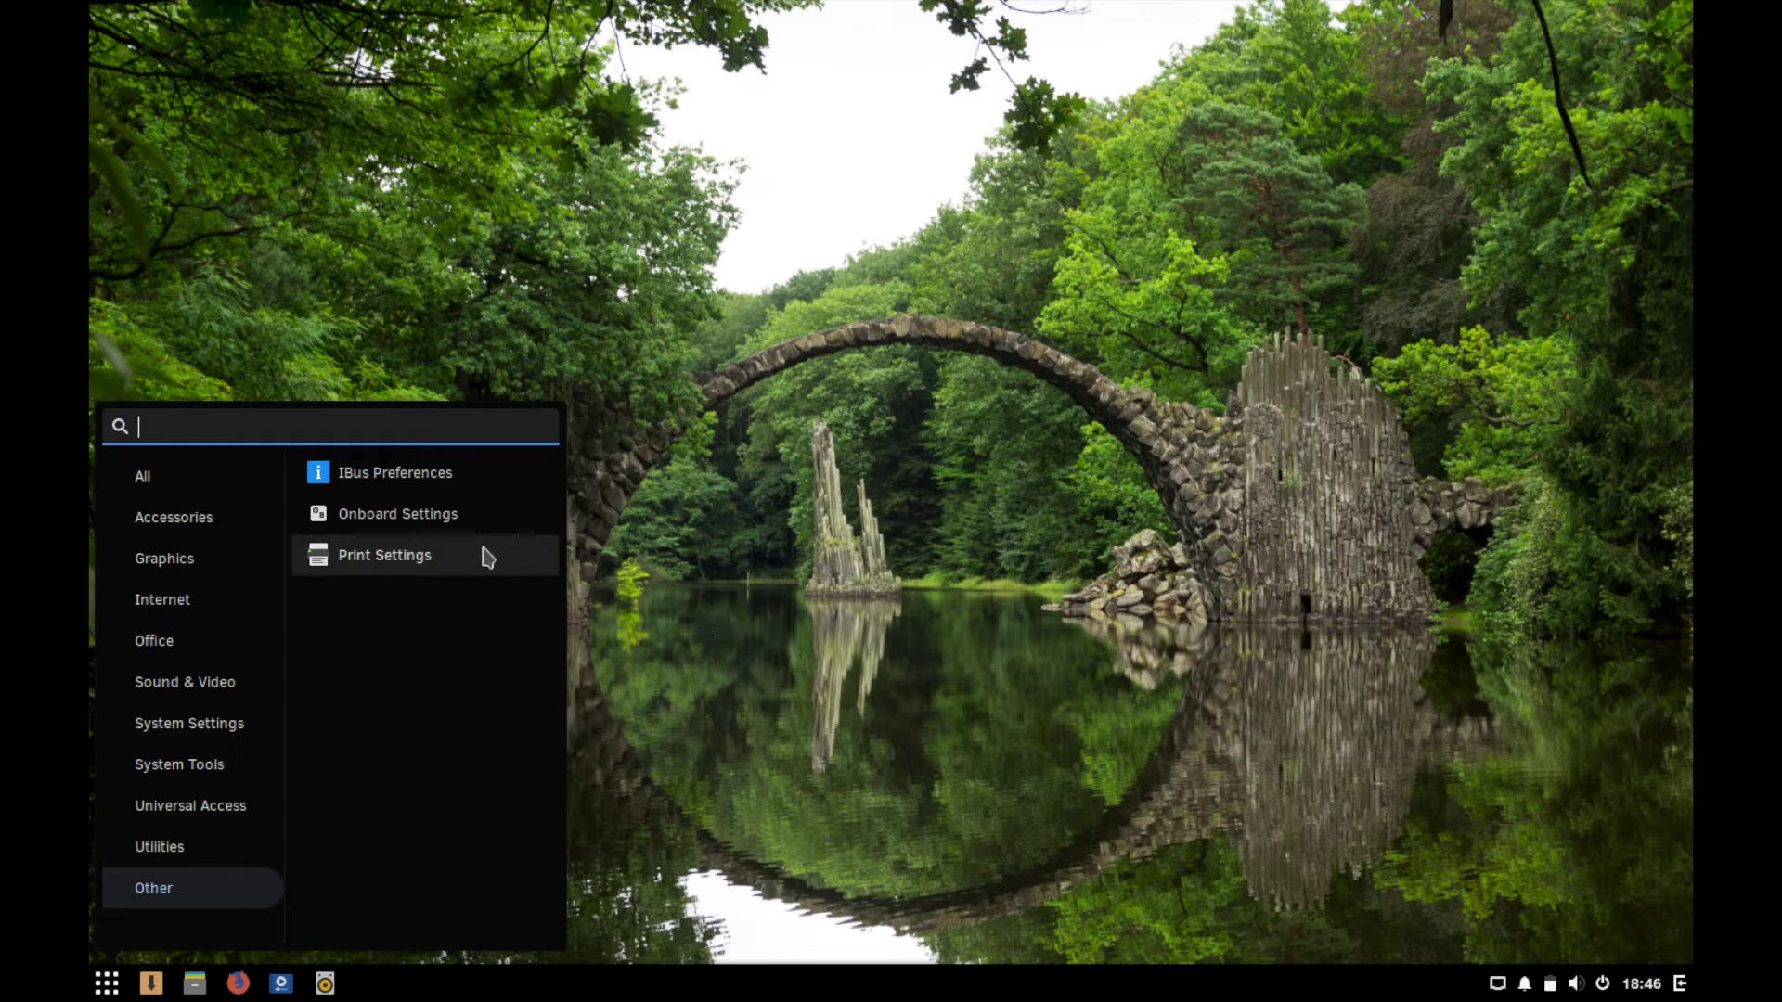
pyautogui.click(782, 478)
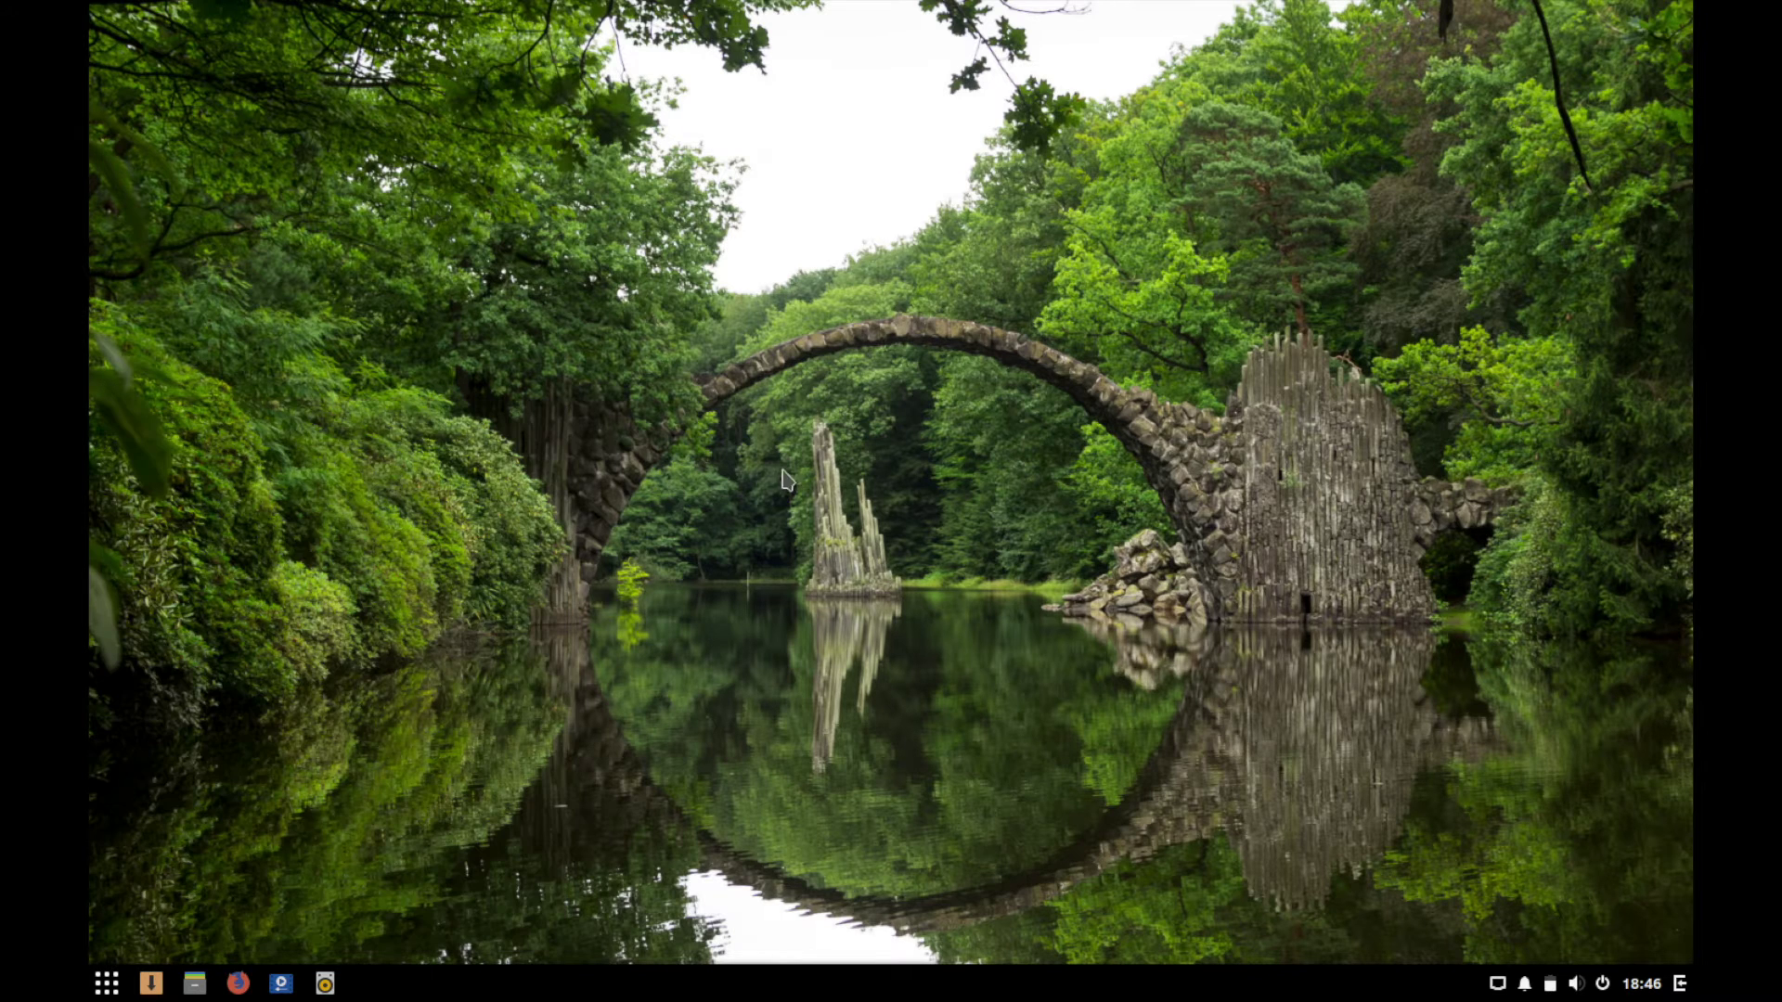
# Use the desktop's right-click menu to open Settings on the Displays page.
pyautogui.rightClick(778, 619)
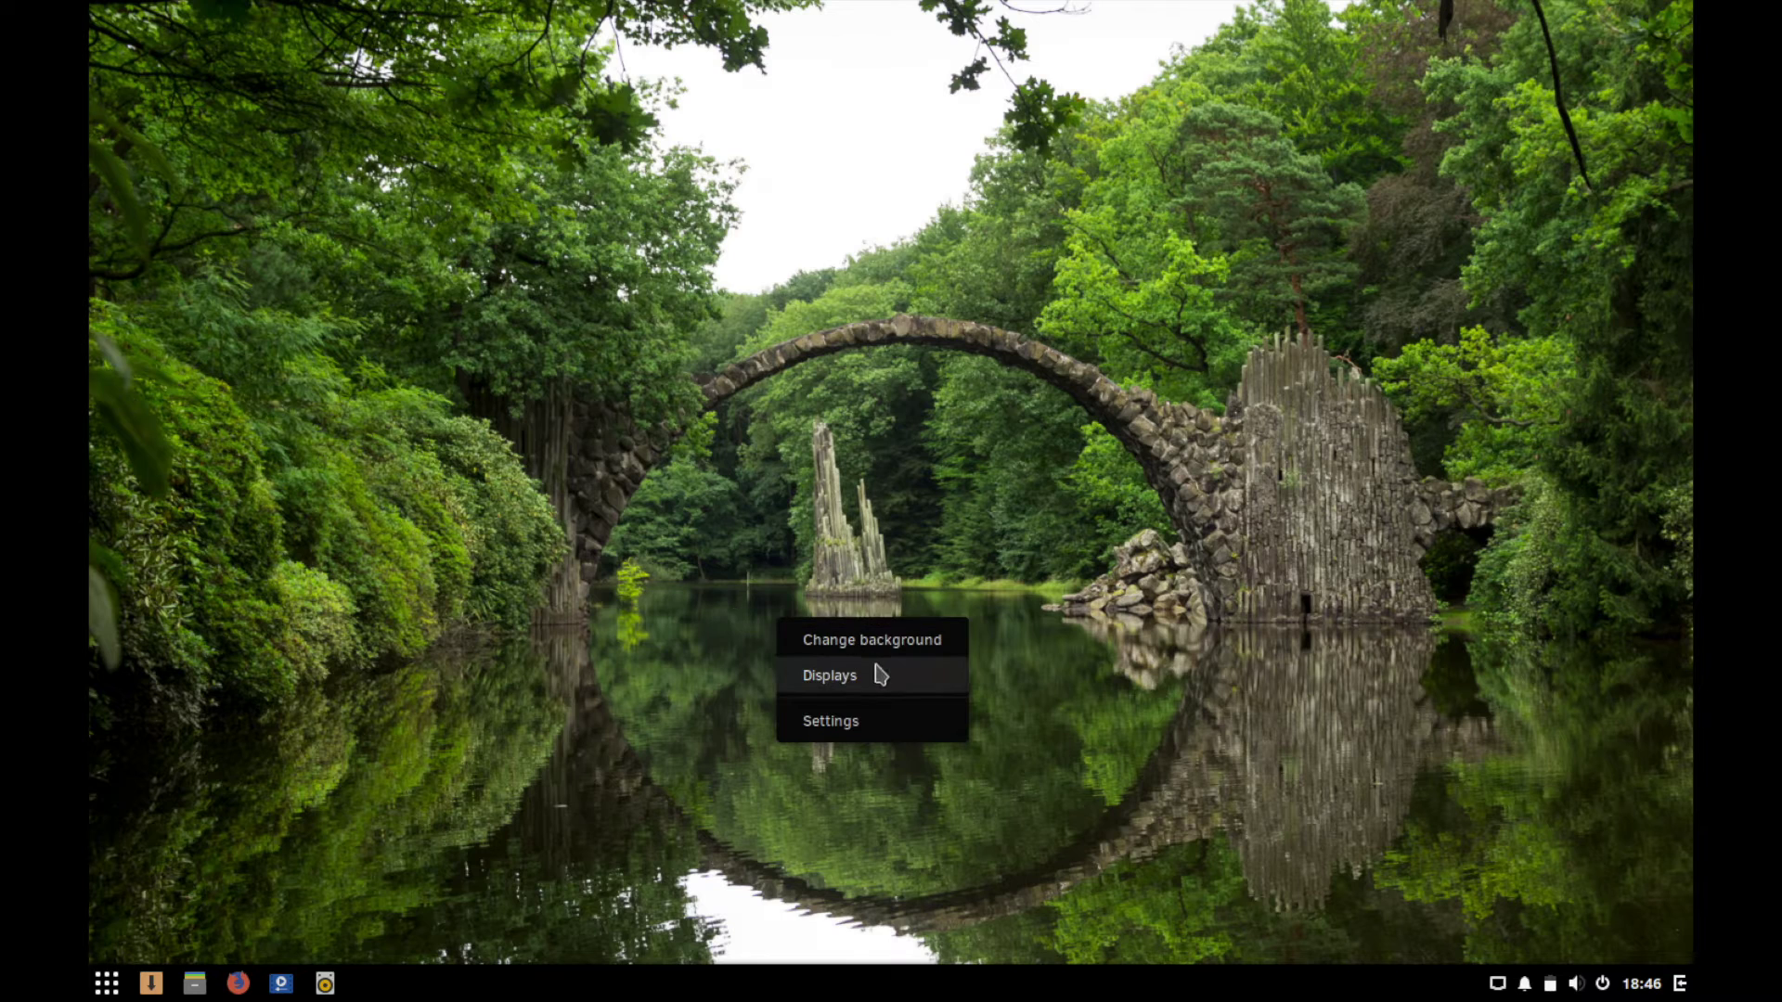
pyautogui.click(870, 487)
pyautogui.rightClick(871, 487)
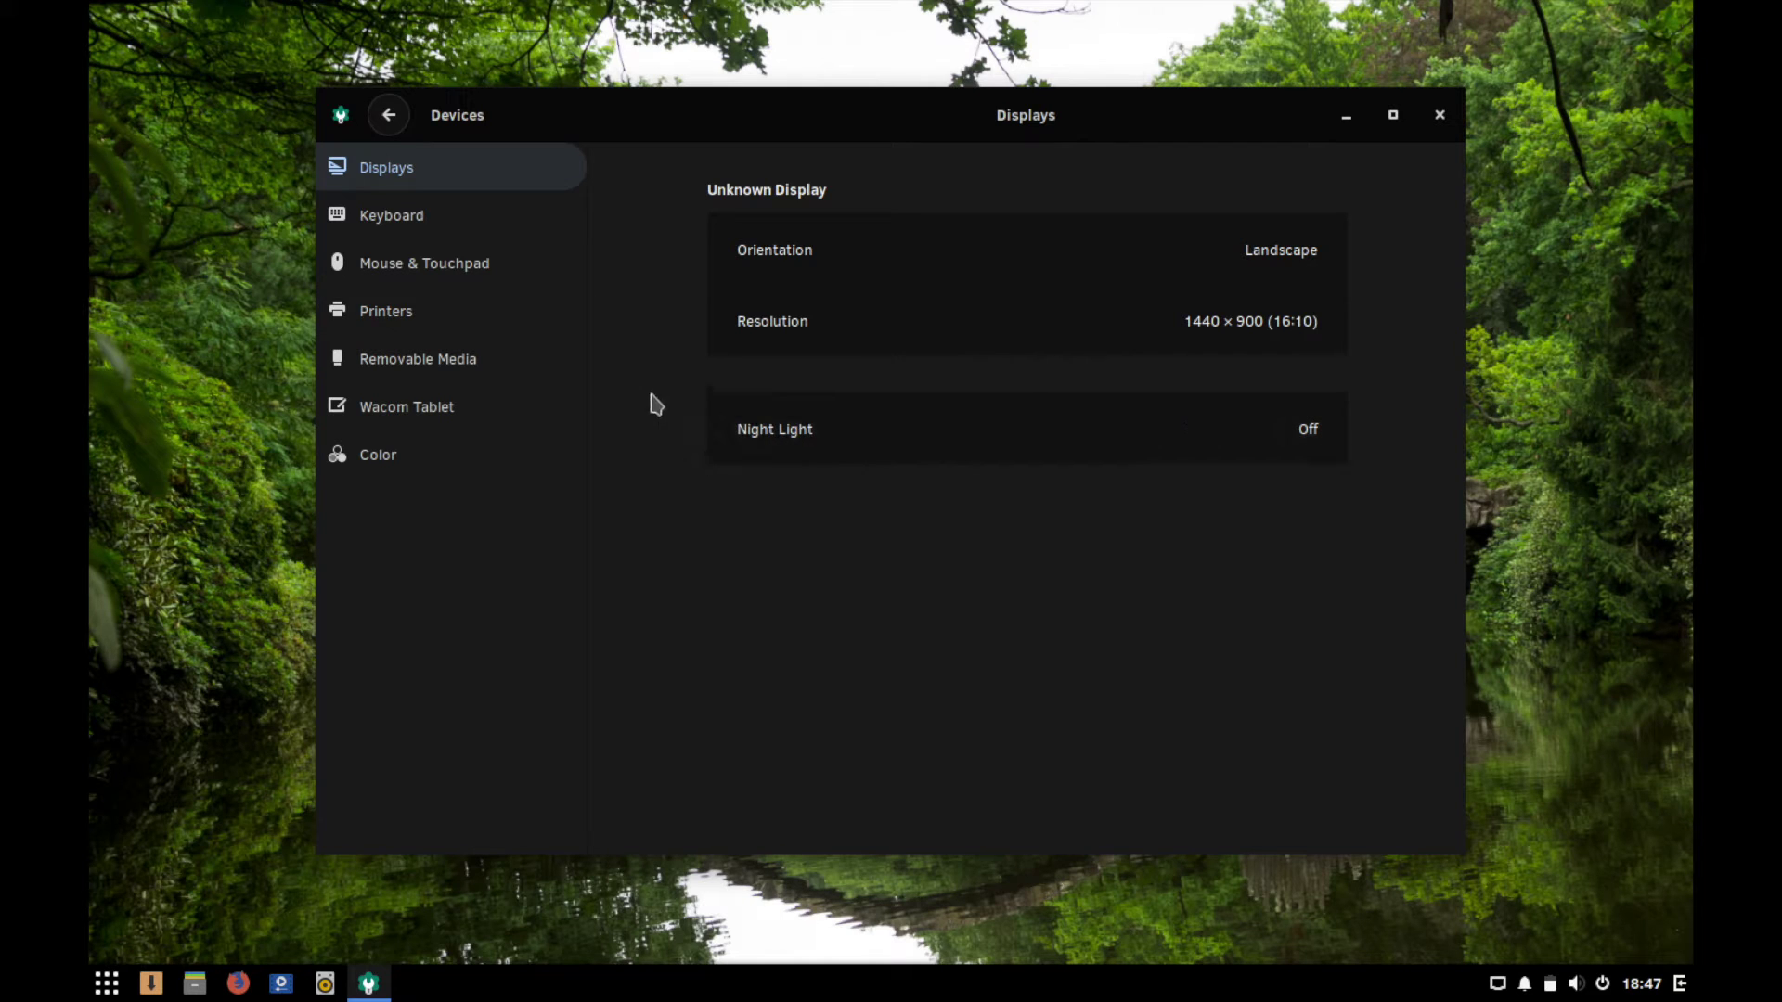
# Return to the main settings list and close the Settings window.
pyautogui.click(390, 118)
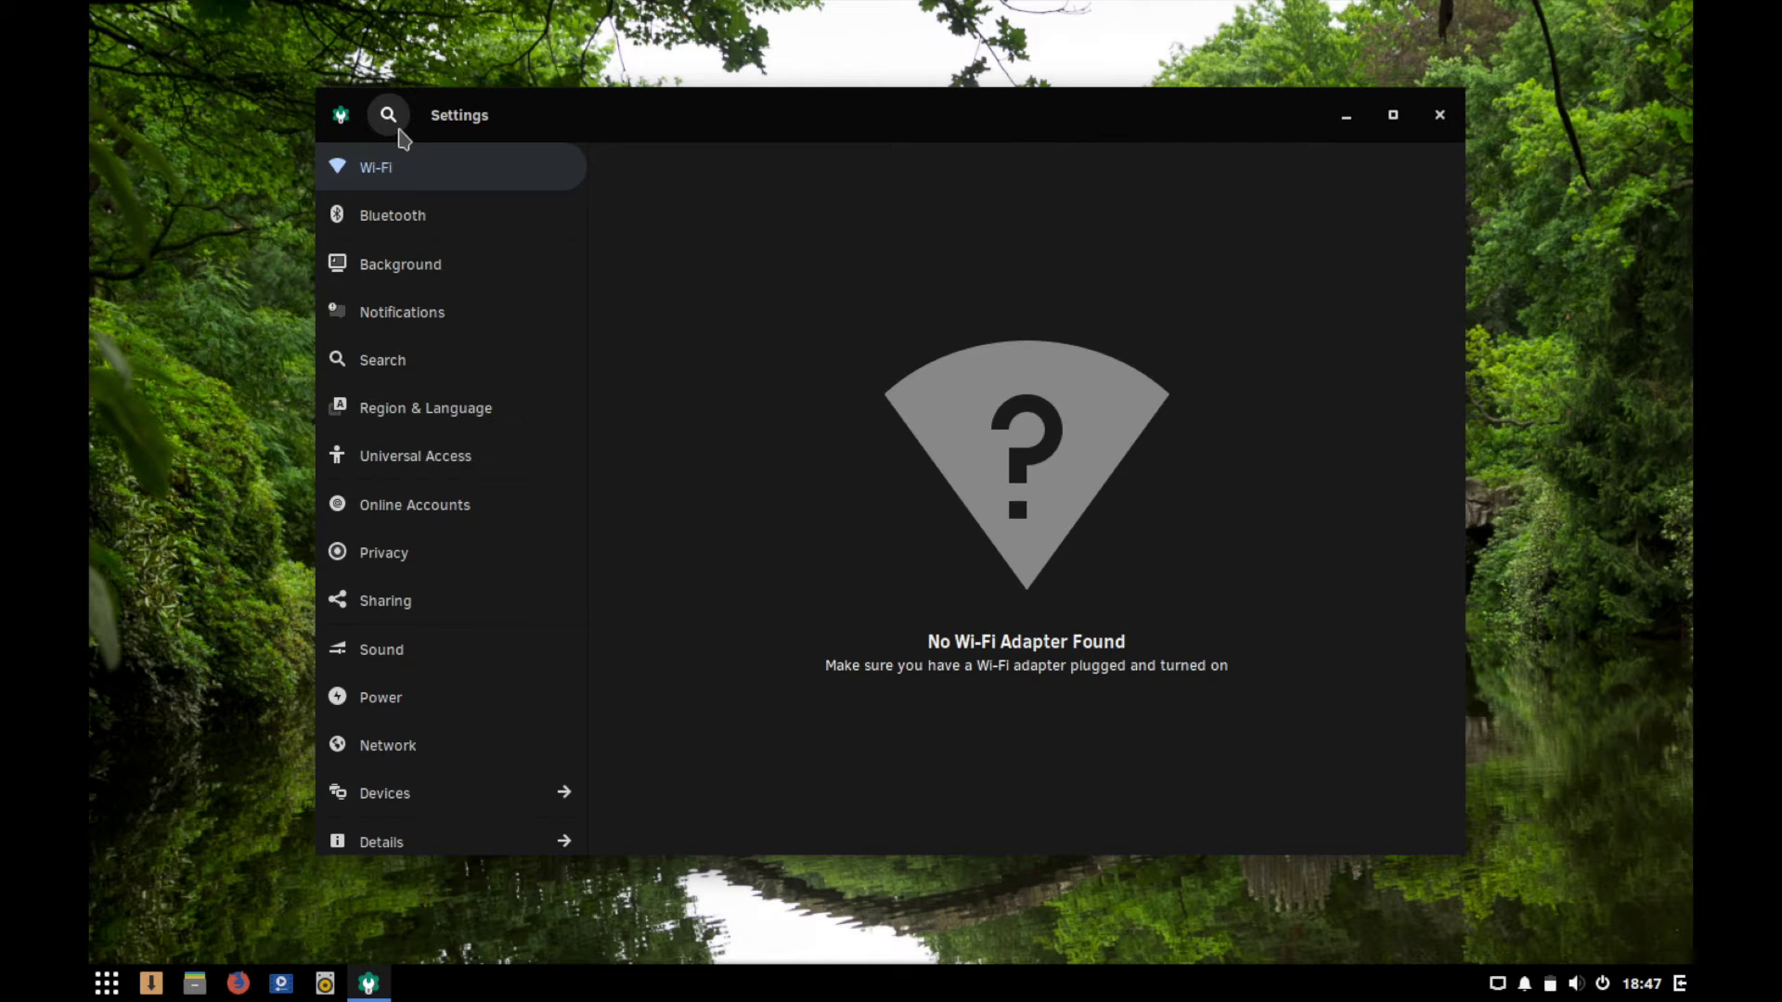
pyautogui.scroll(-1, 439, 548)
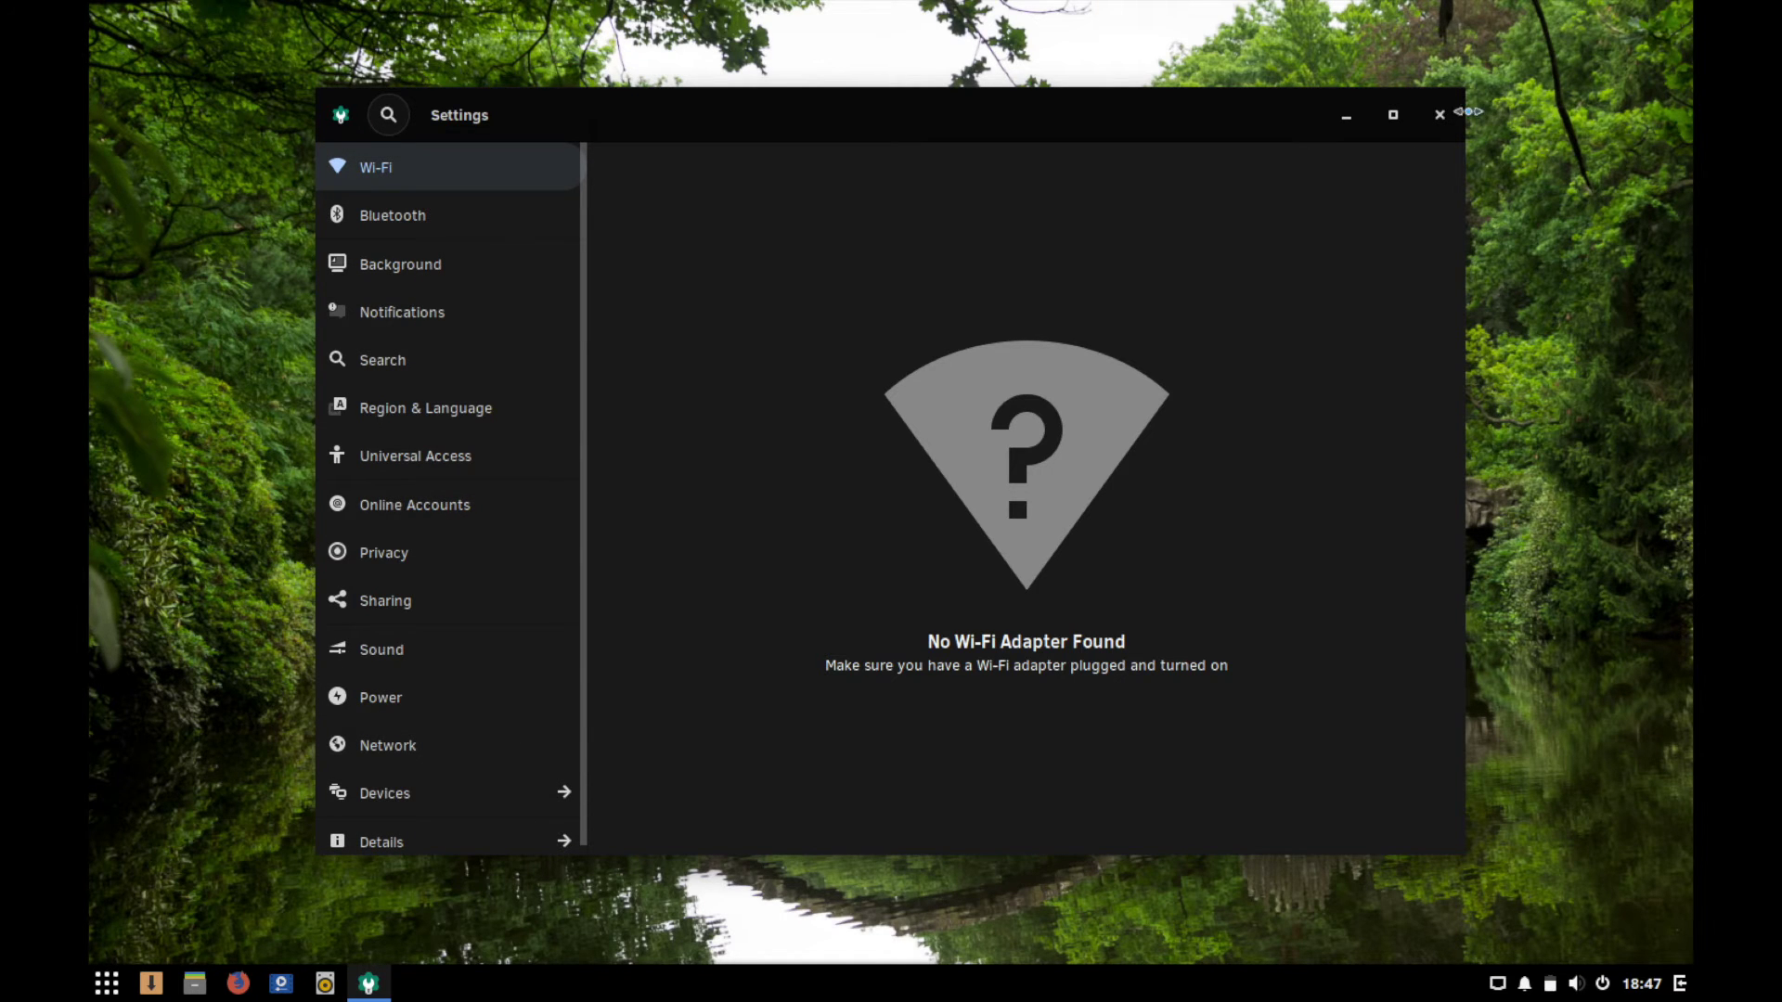
pyautogui.click(1439, 114)
# Reopen Settings from the desktop menu and scroll through its sidebar categories.
pyautogui.rightClick(1095, 234)
pyautogui.click(1180, 336)
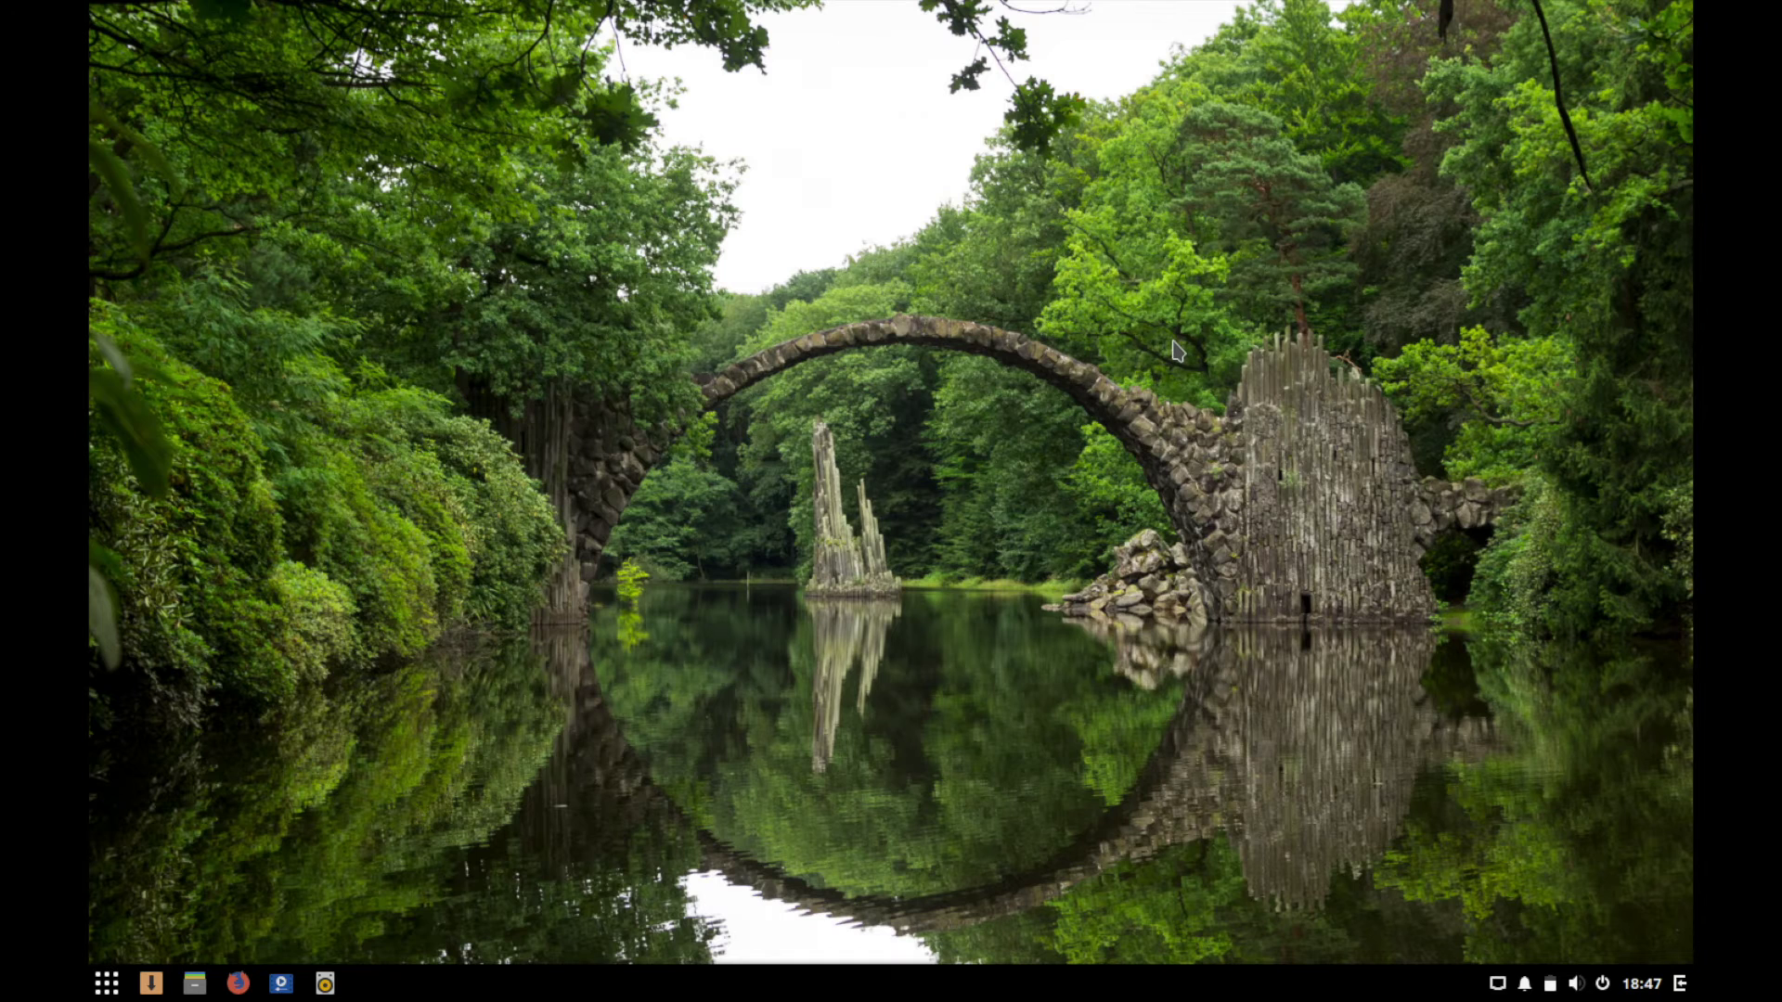
pyautogui.scroll(-1, 507, 532)
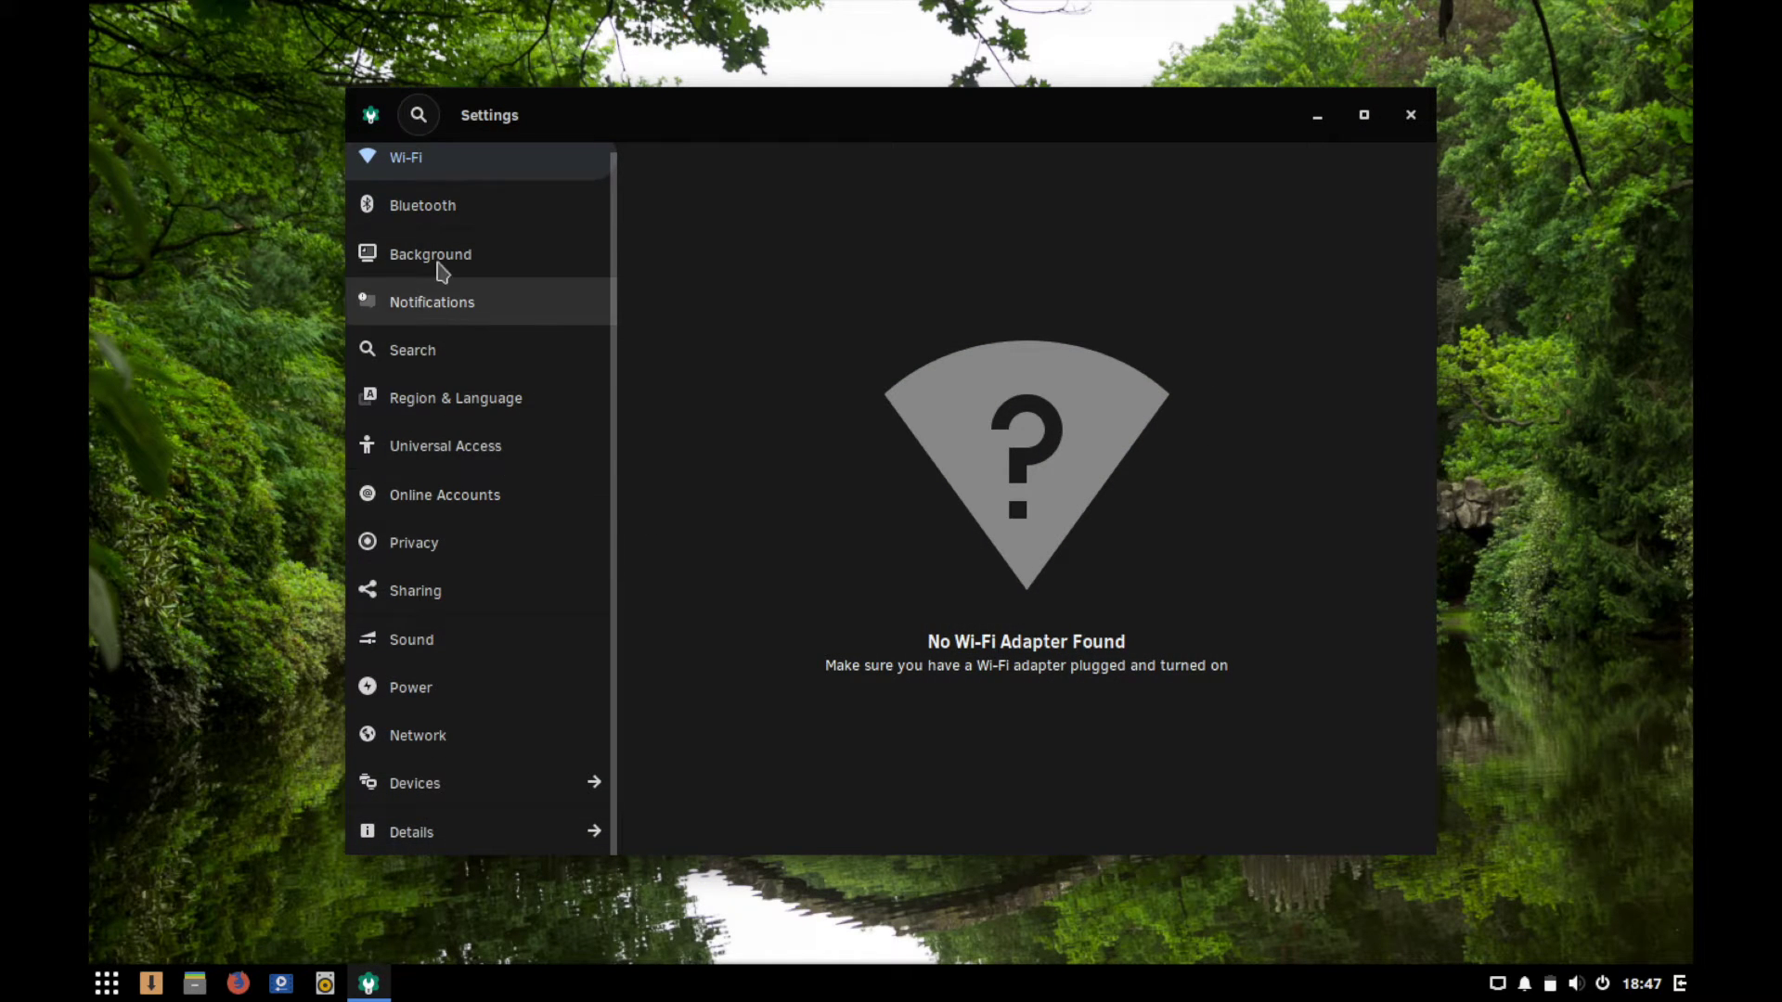
pyautogui.scroll(1, 440, 246)
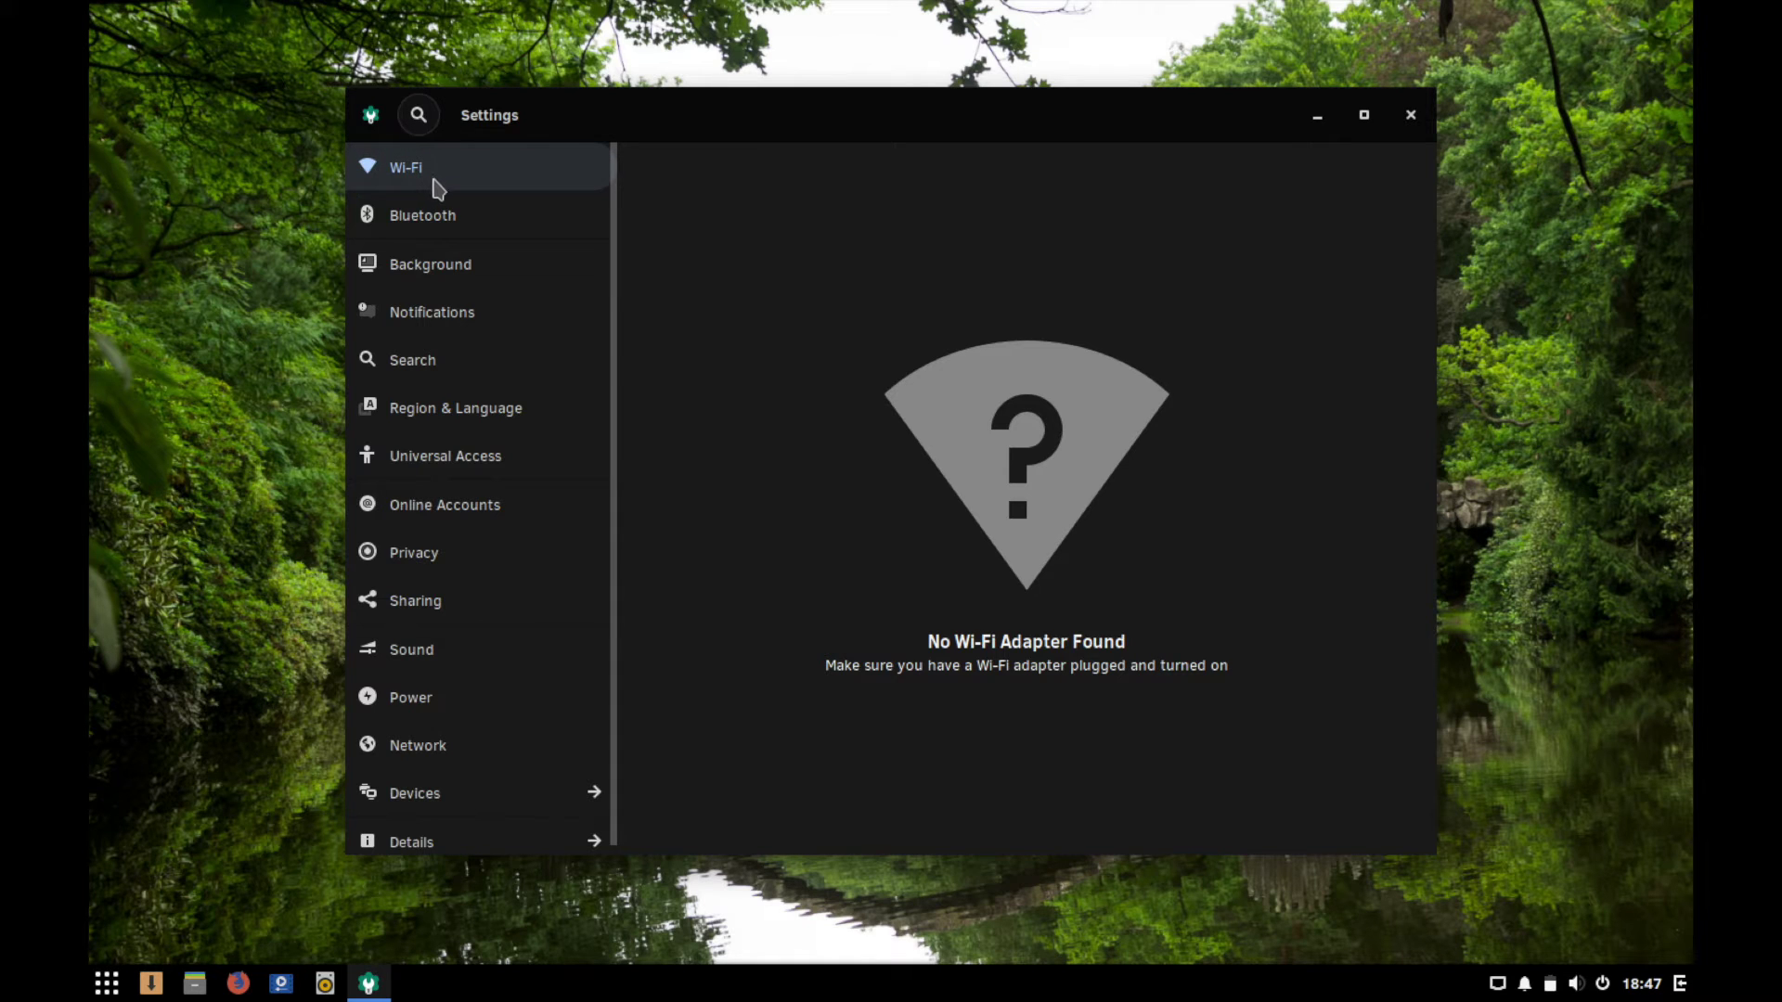
pyautogui.scroll(-1, 471, 688)
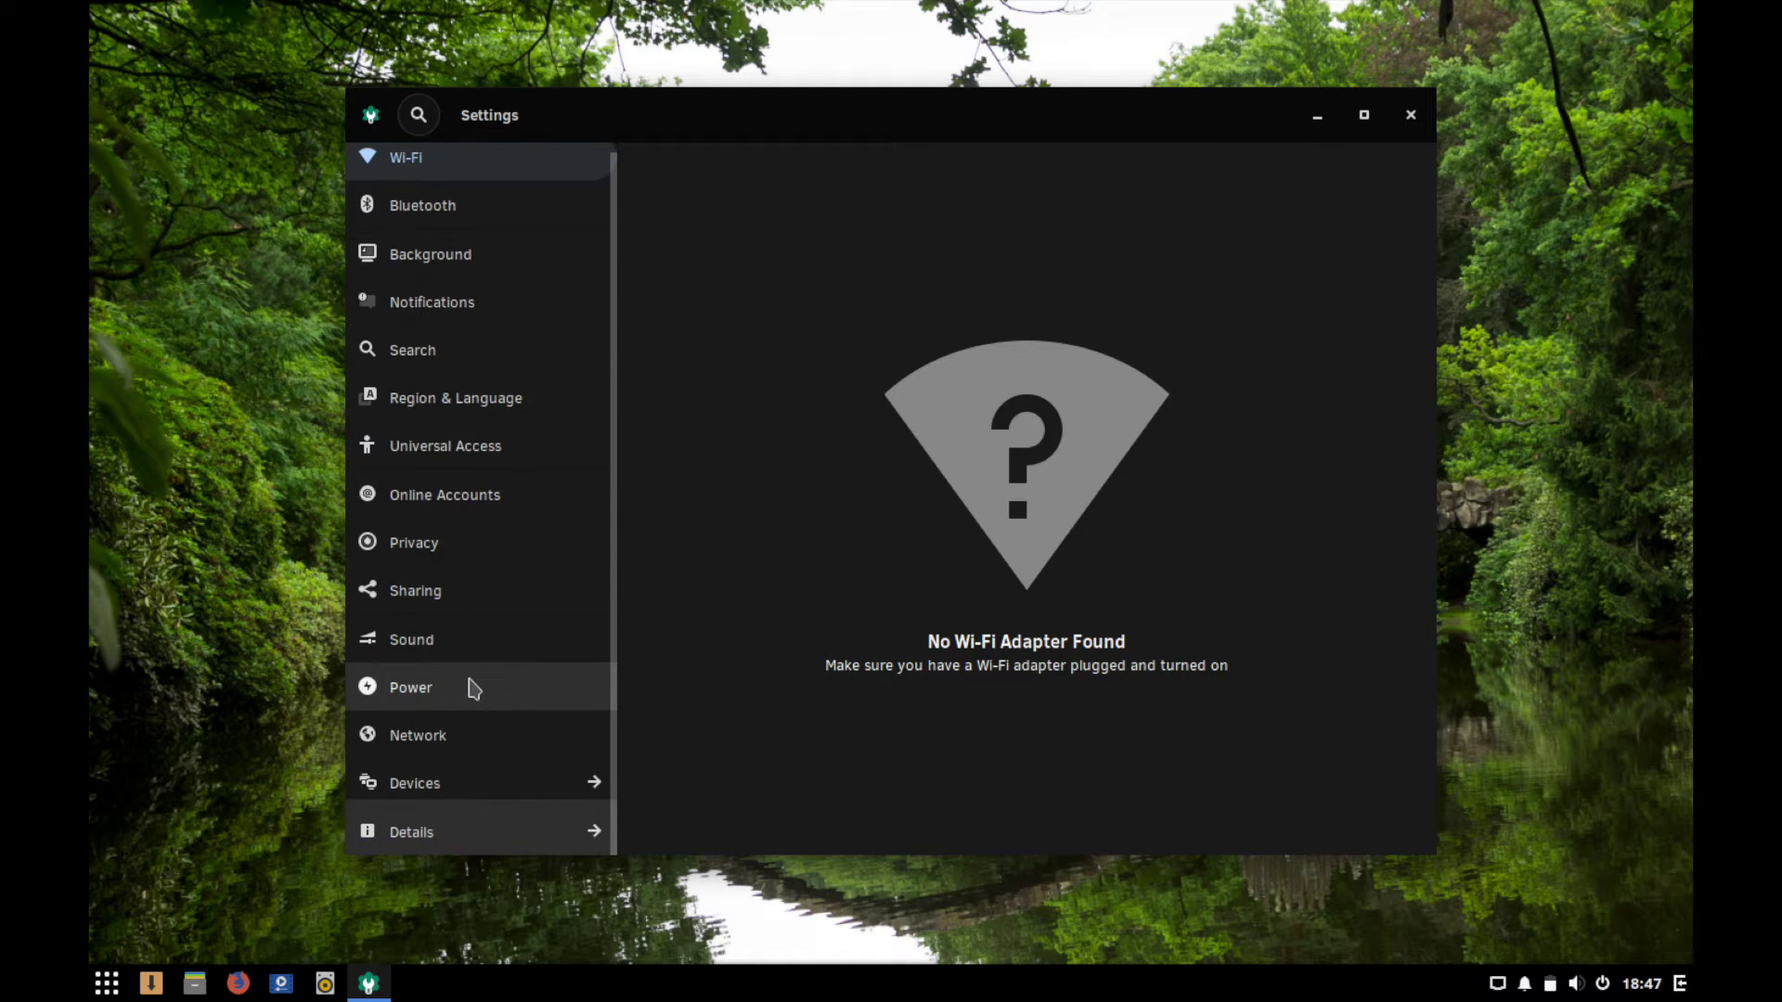
pyautogui.scroll(1, 468, 640)
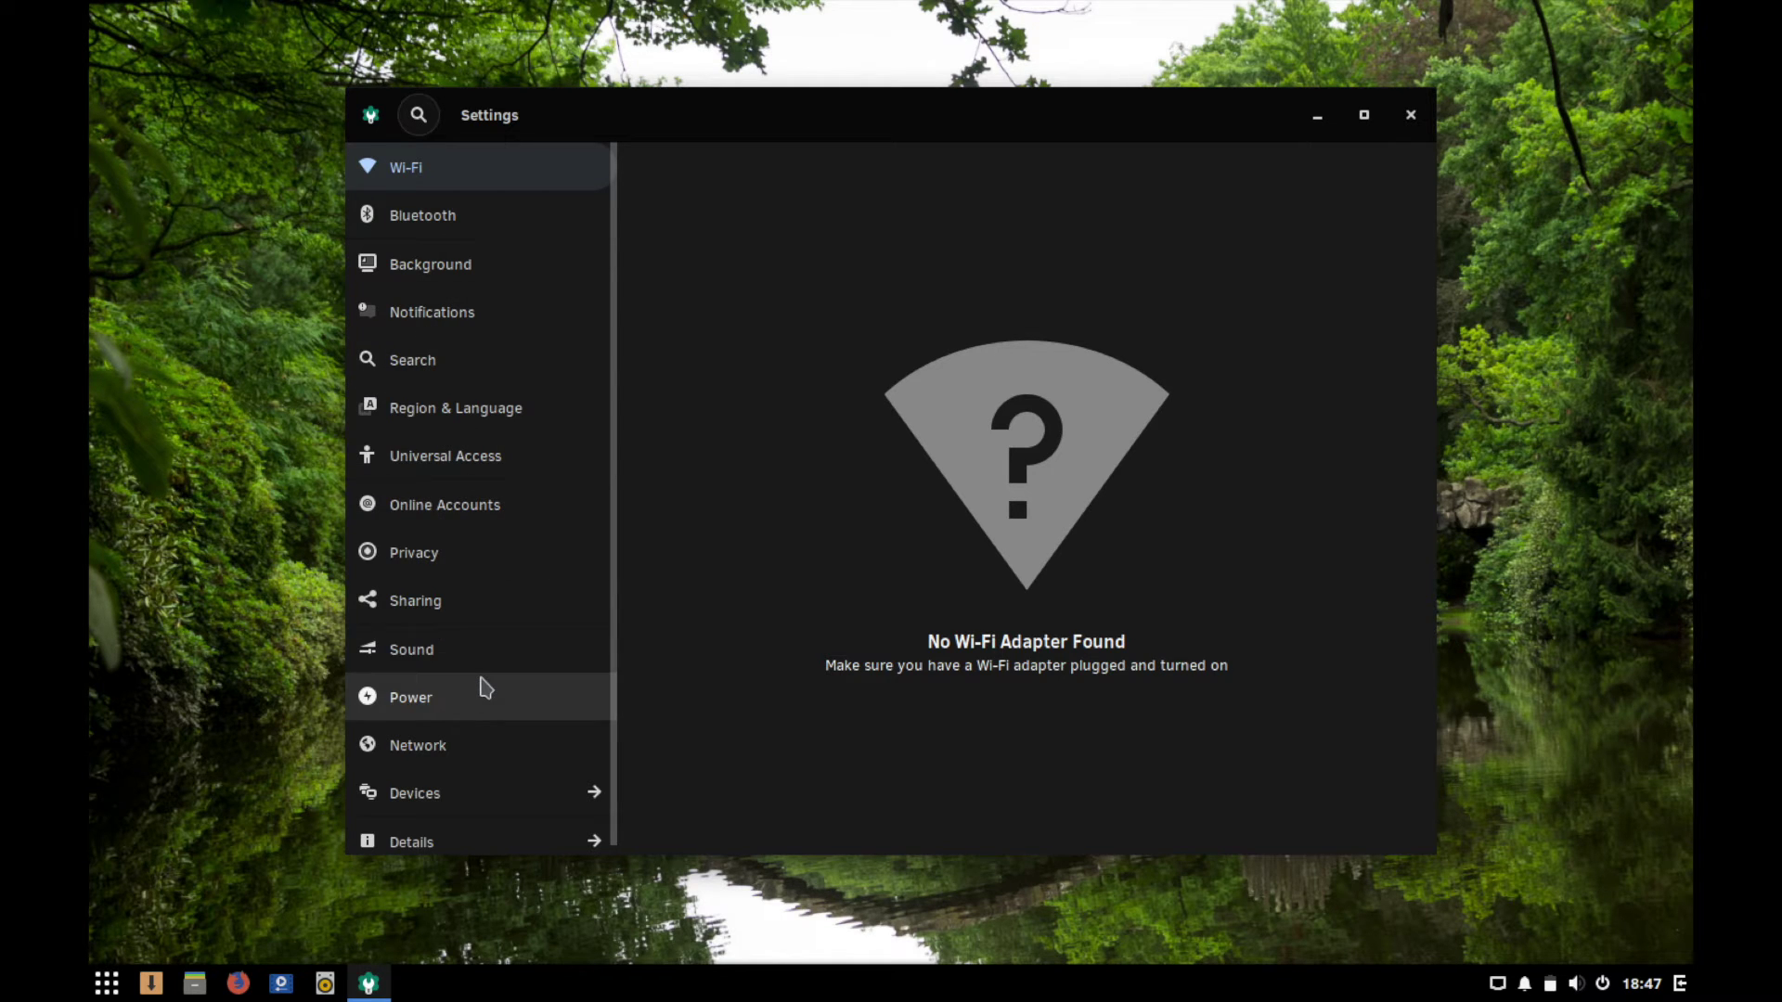
pyautogui.scroll(-1, 470, 615)
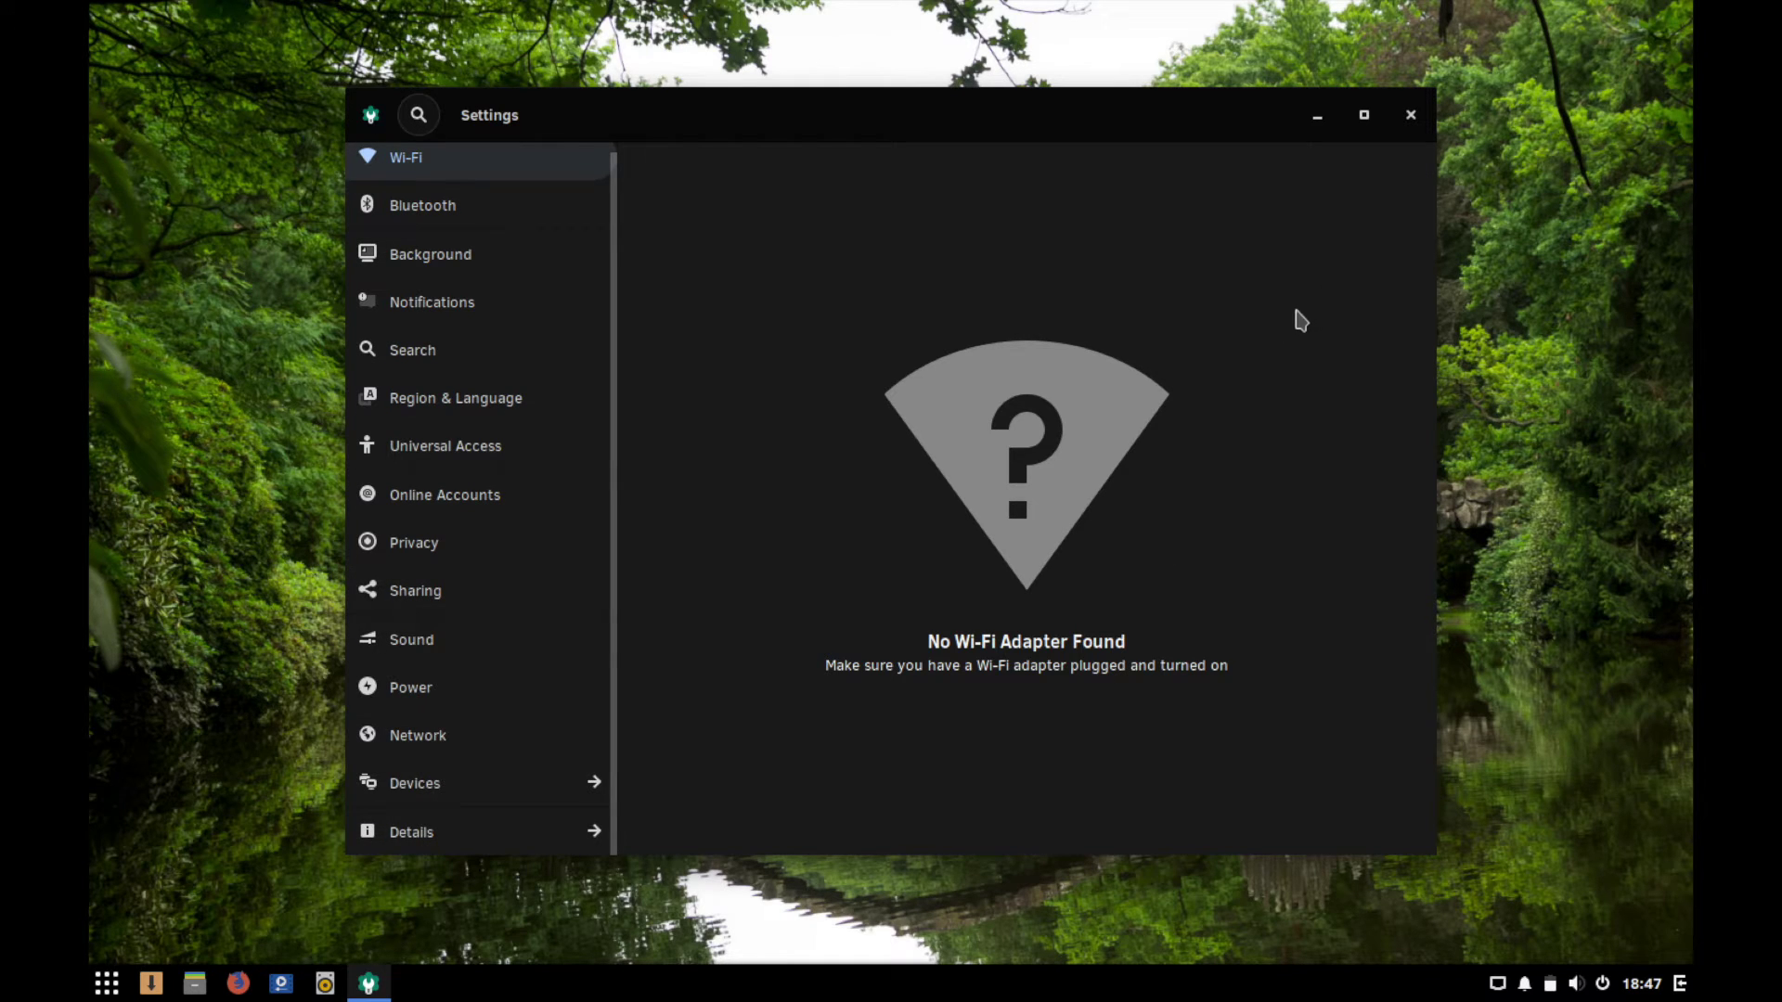
pyautogui.scroll(1, 557, 523)
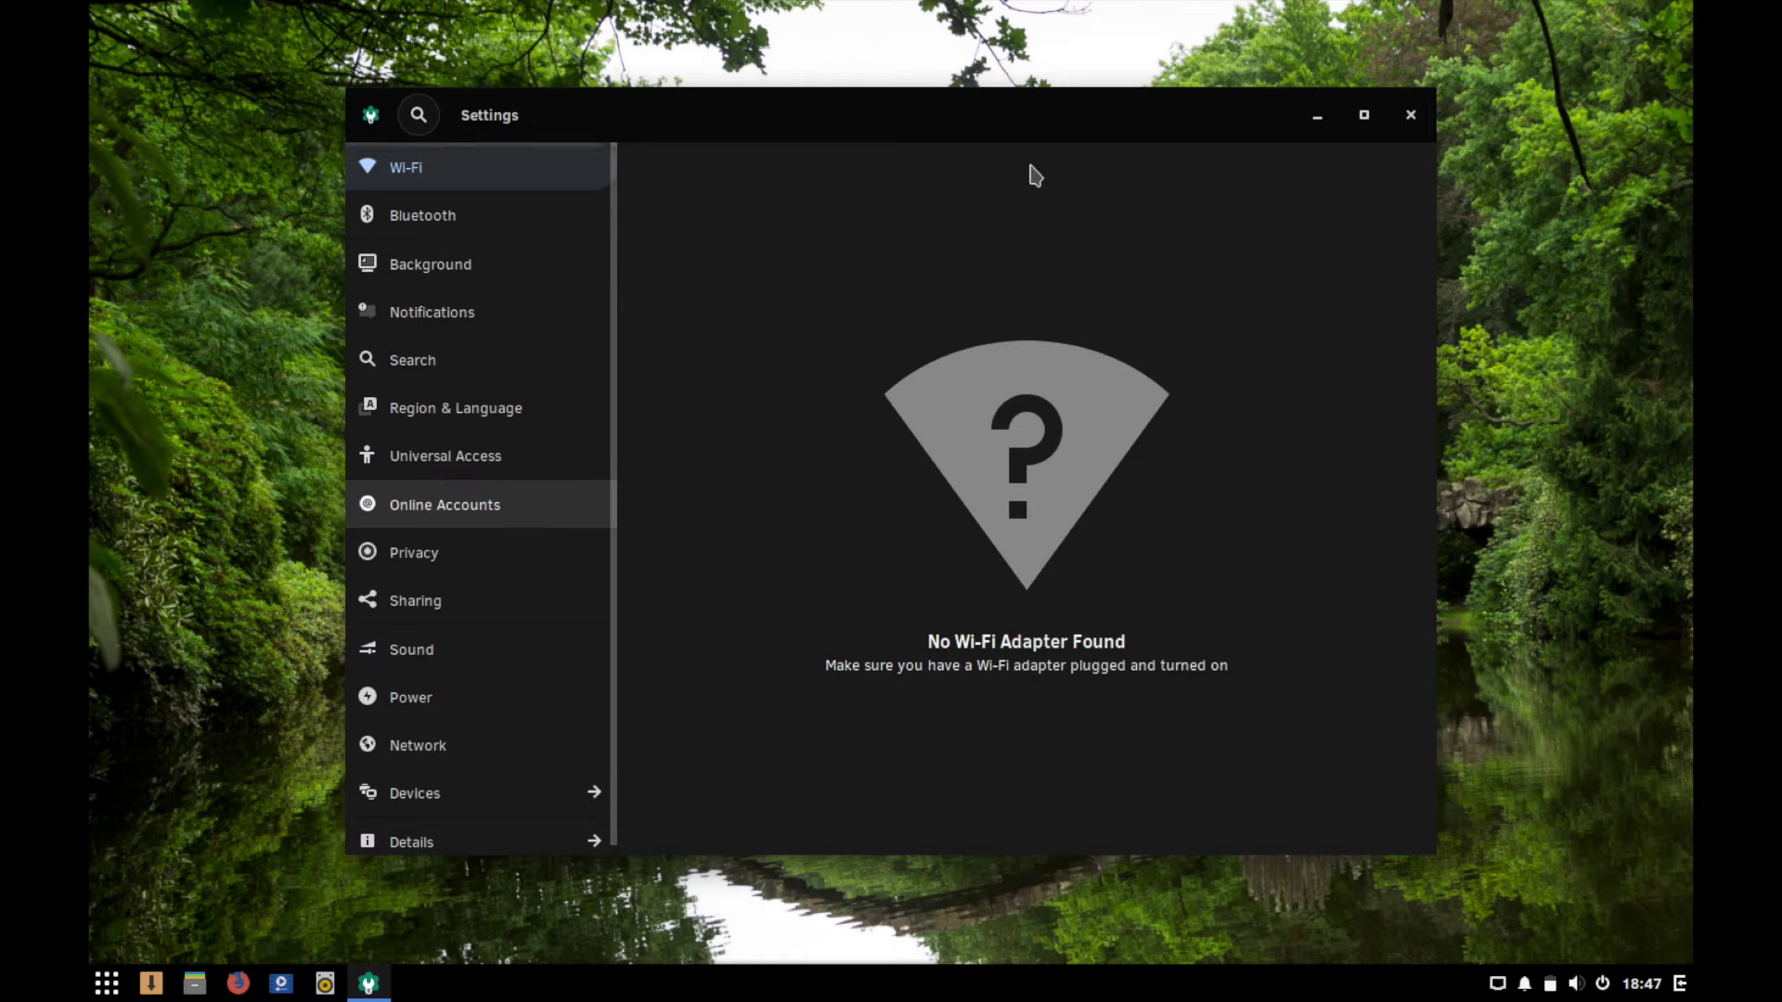
pyautogui.click(1411, 116)
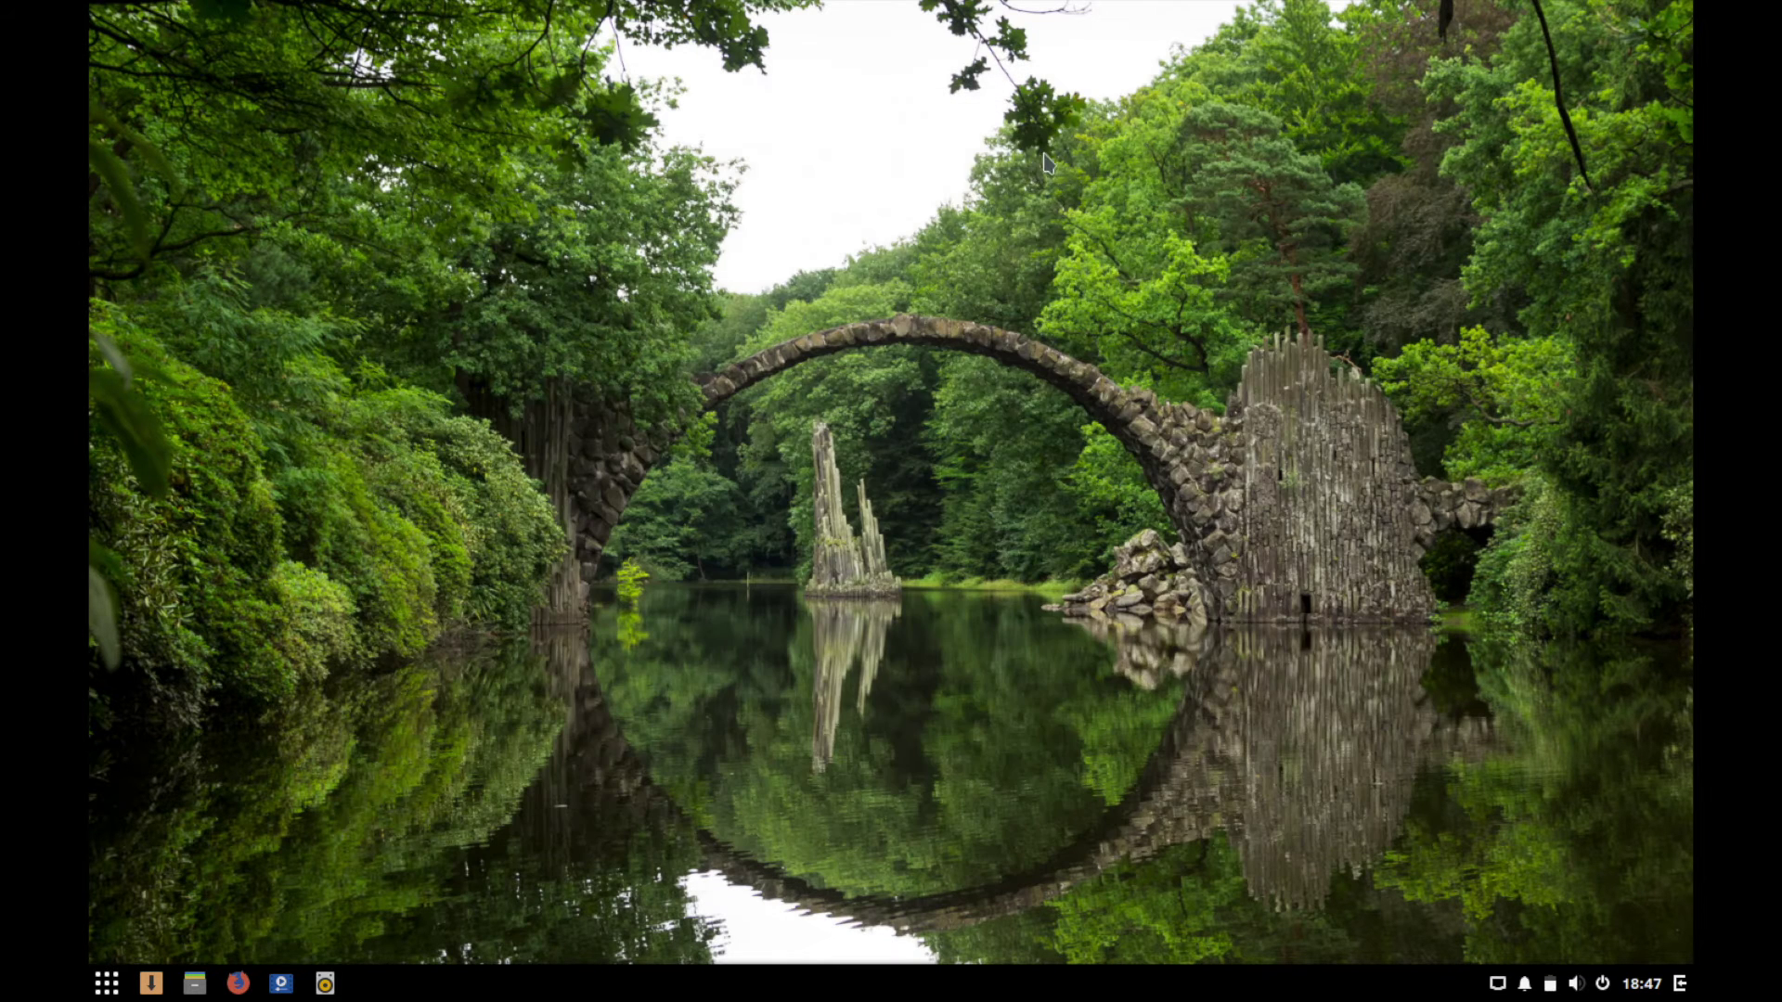
pyautogui.rightClick(1036, 174)
pyautogui.click(1101, 195)
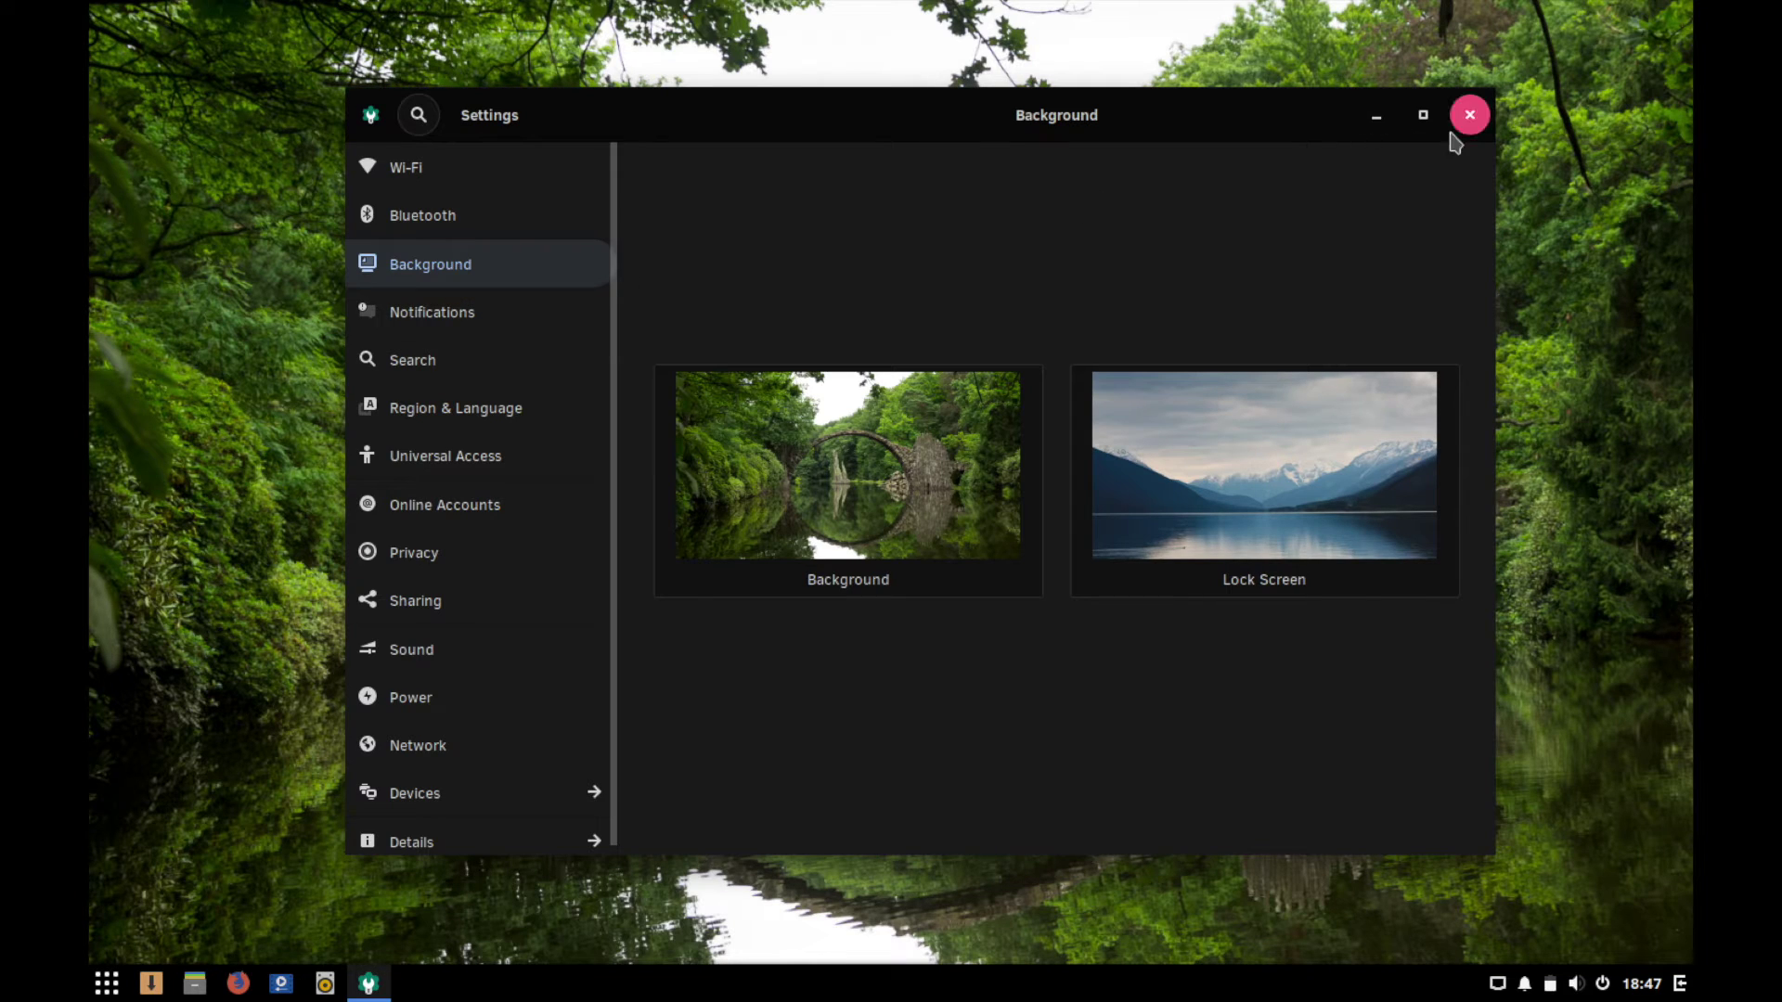
pyautogui.click(1462, 130)
pyautogui.rightClick(1049, 256)
pyautogui.click(1109, 370)
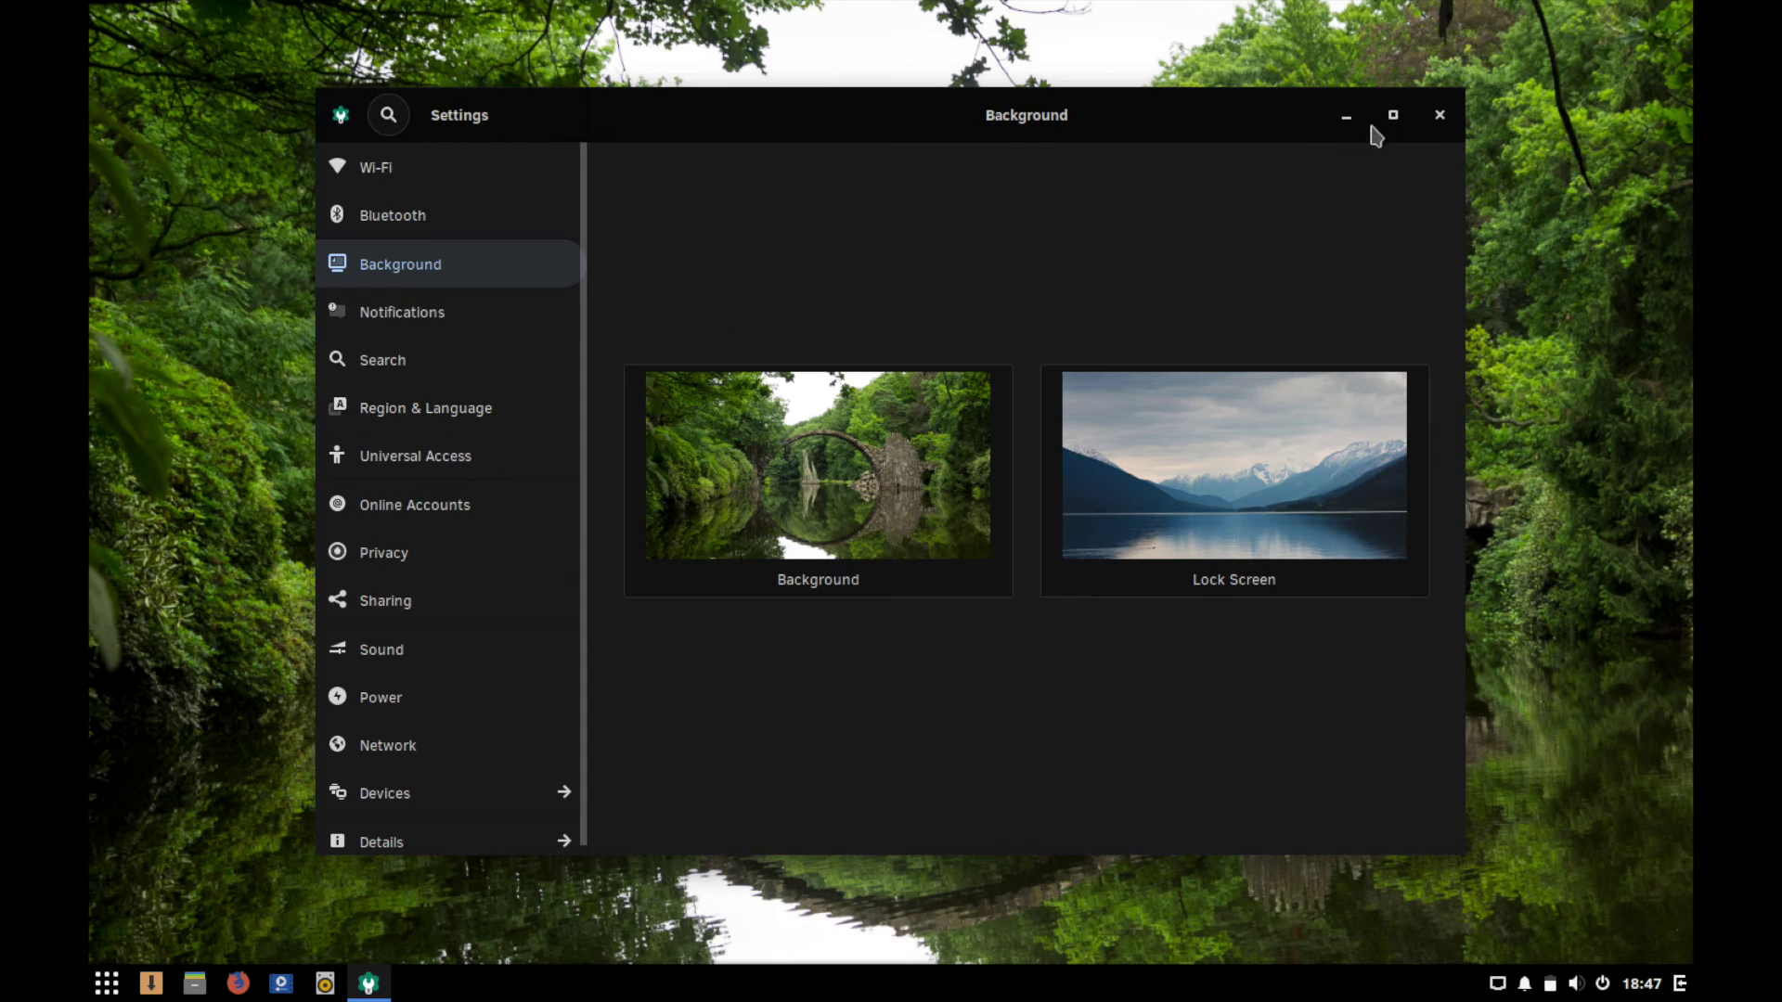
pyautogui.click(1439, 115)
pyautogui.rightClick(1124, 273)
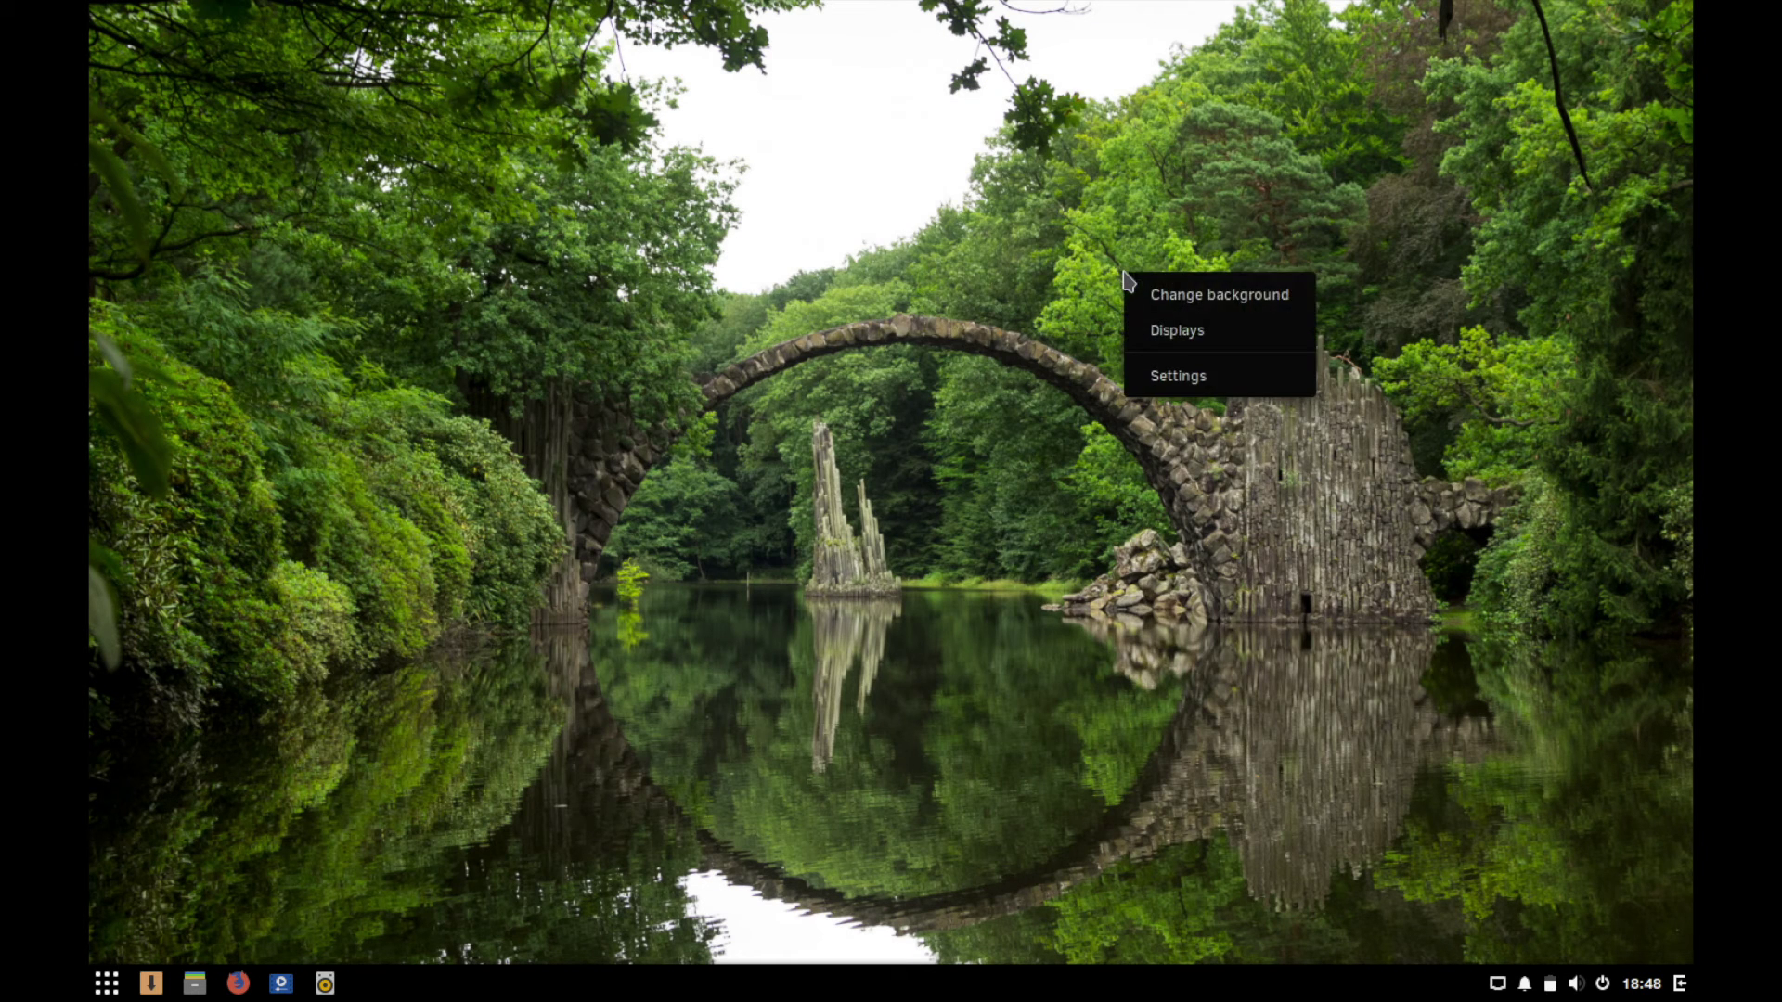
pyautogui.click(1151, 306)
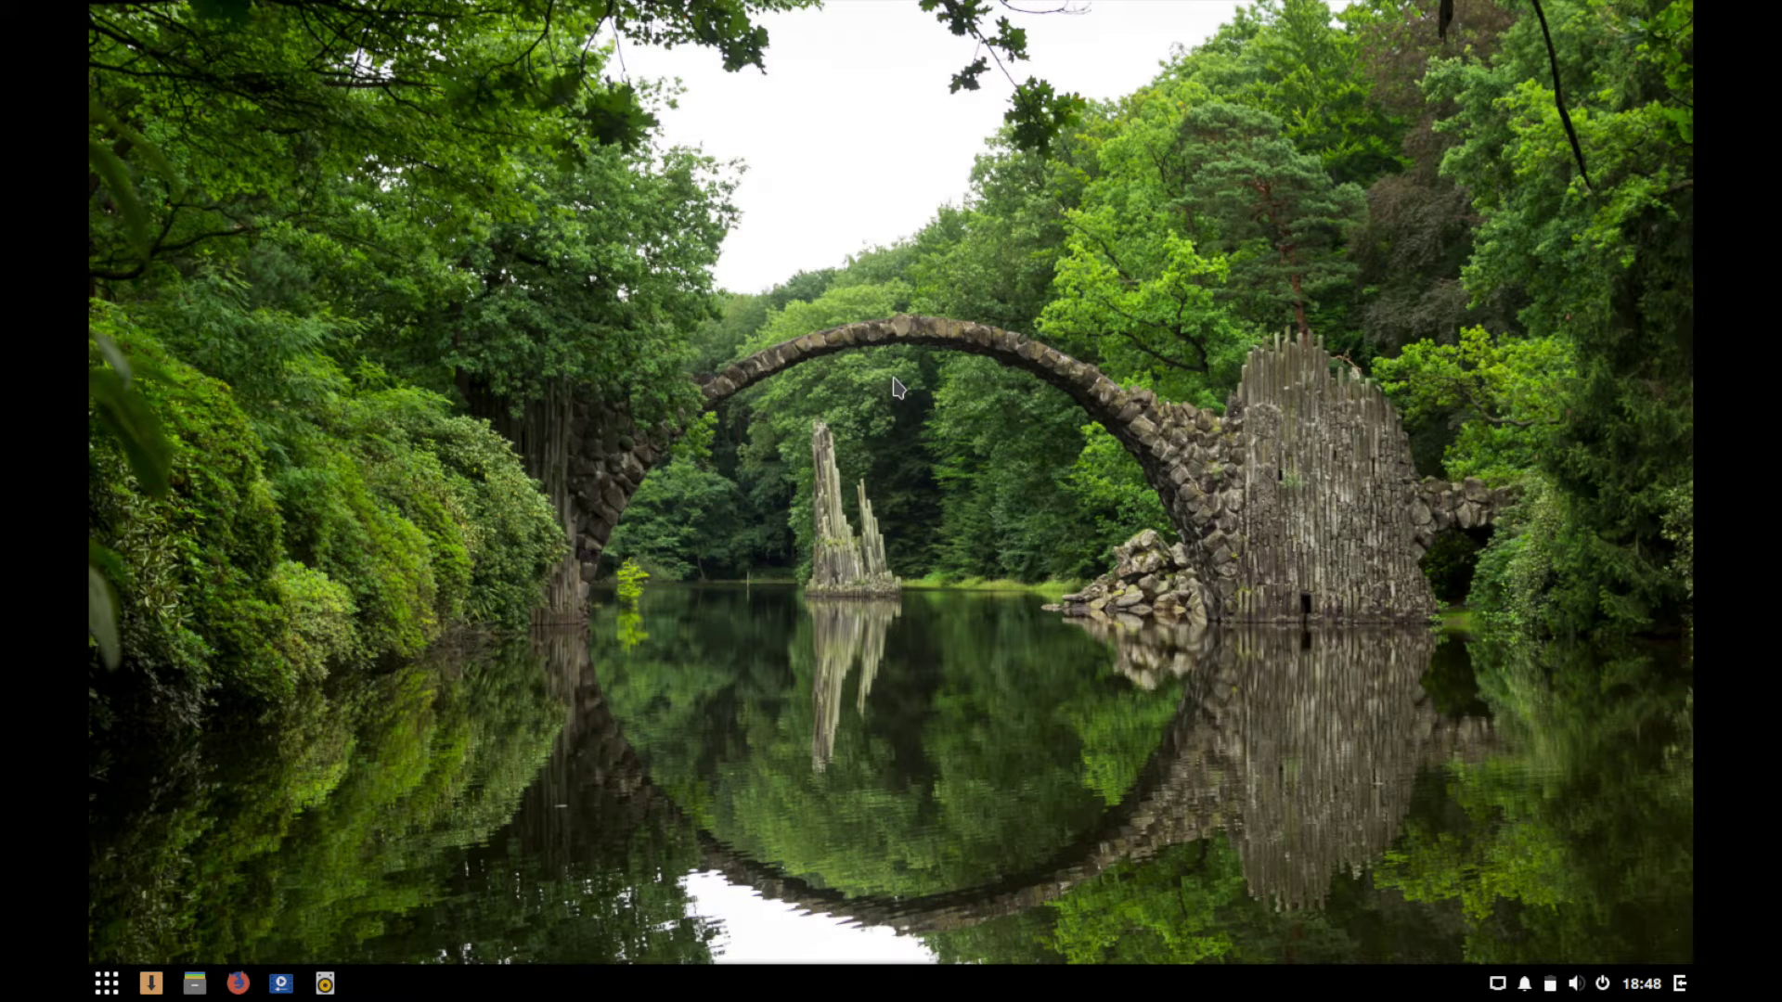
pyautogui.rightClick(894, 378)
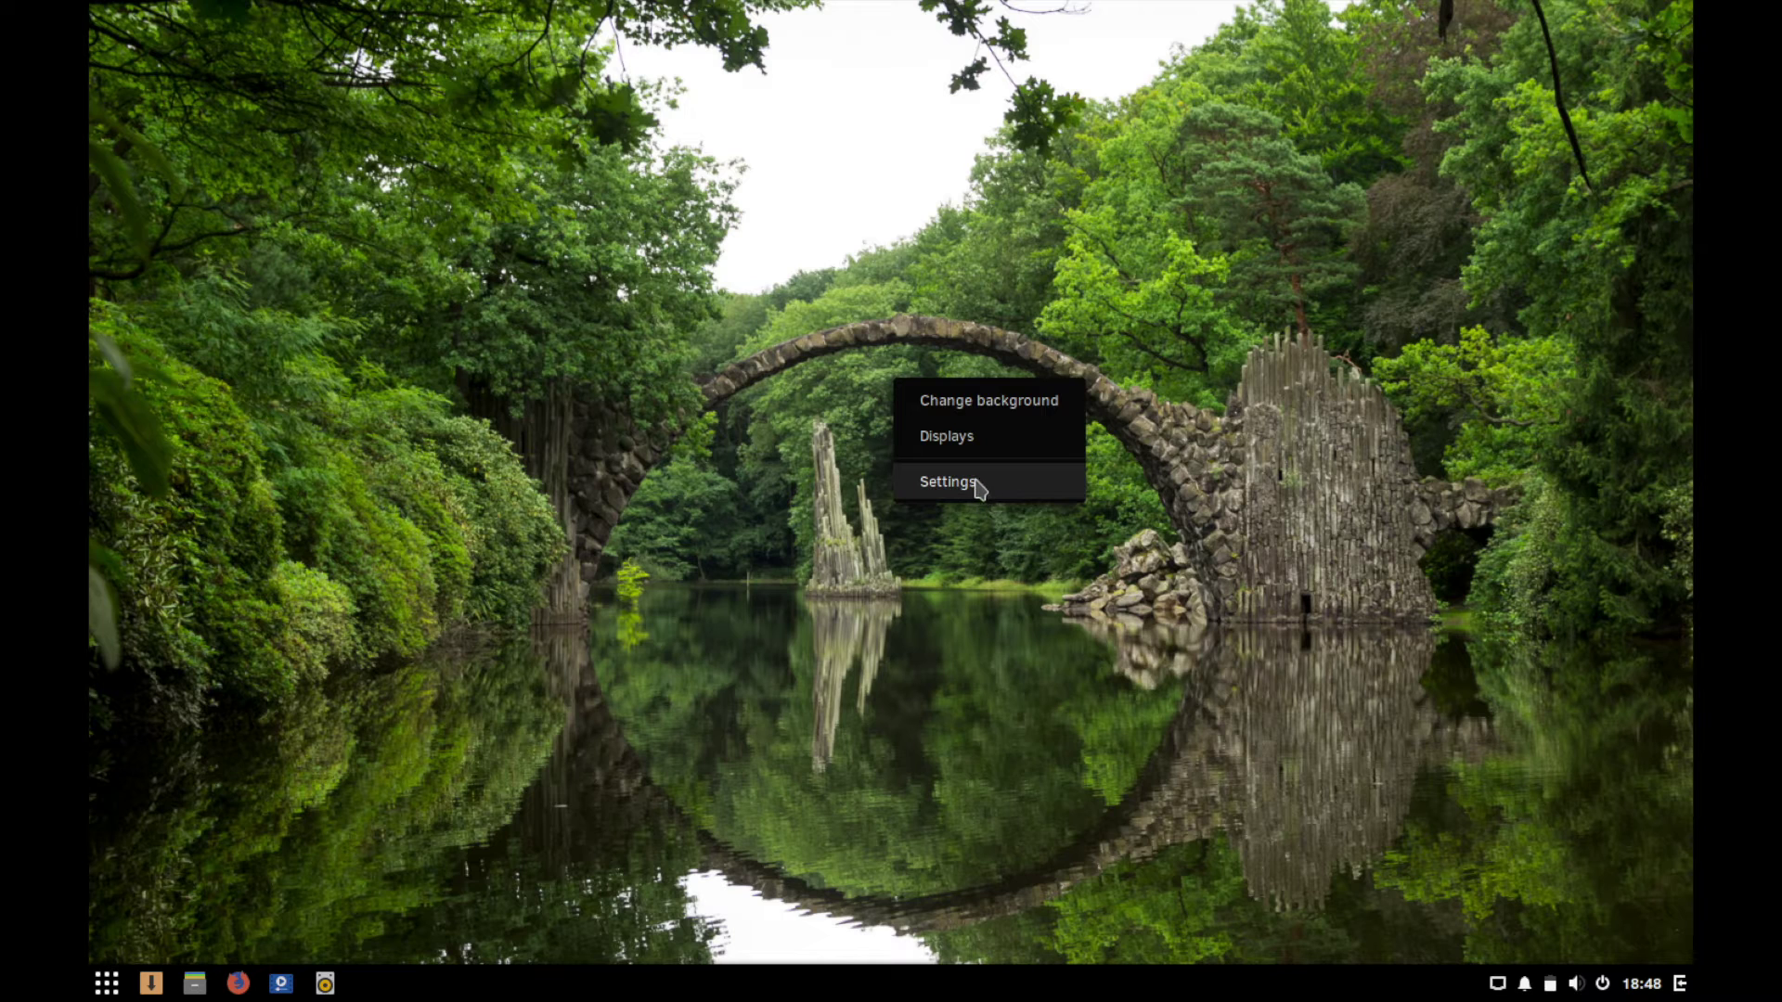
pyautogui.click(811, 543)
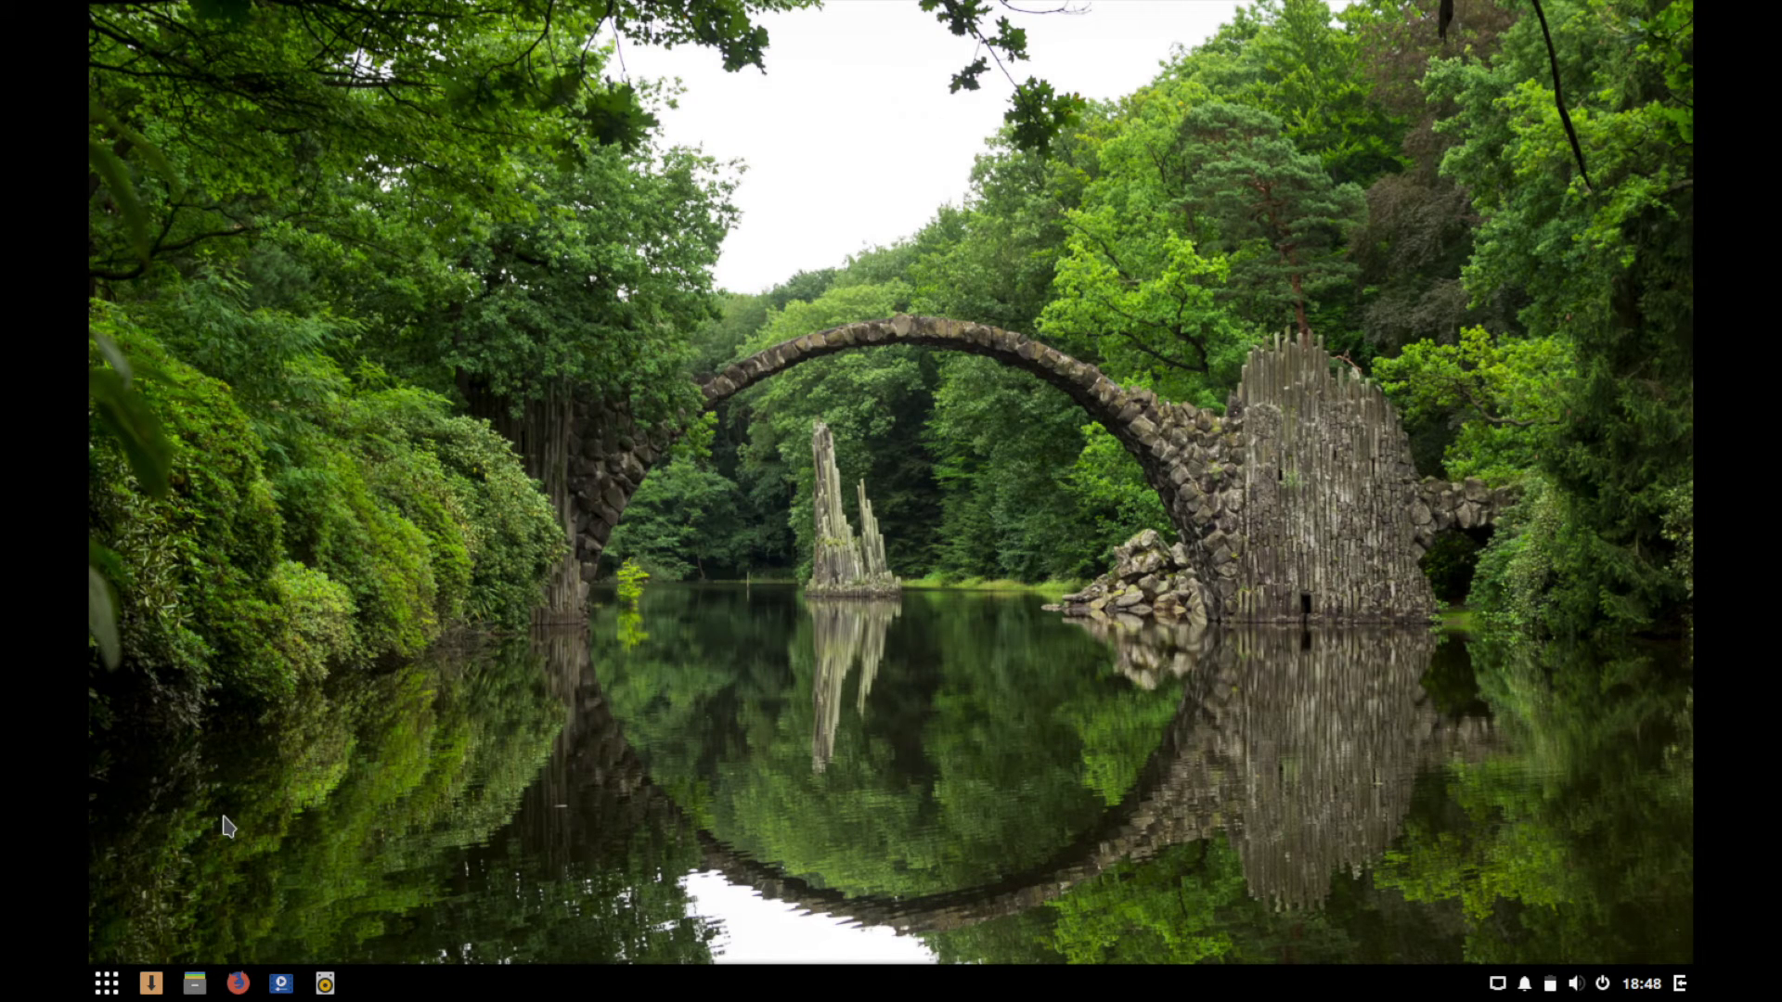
pyautogui.click(195, 985)
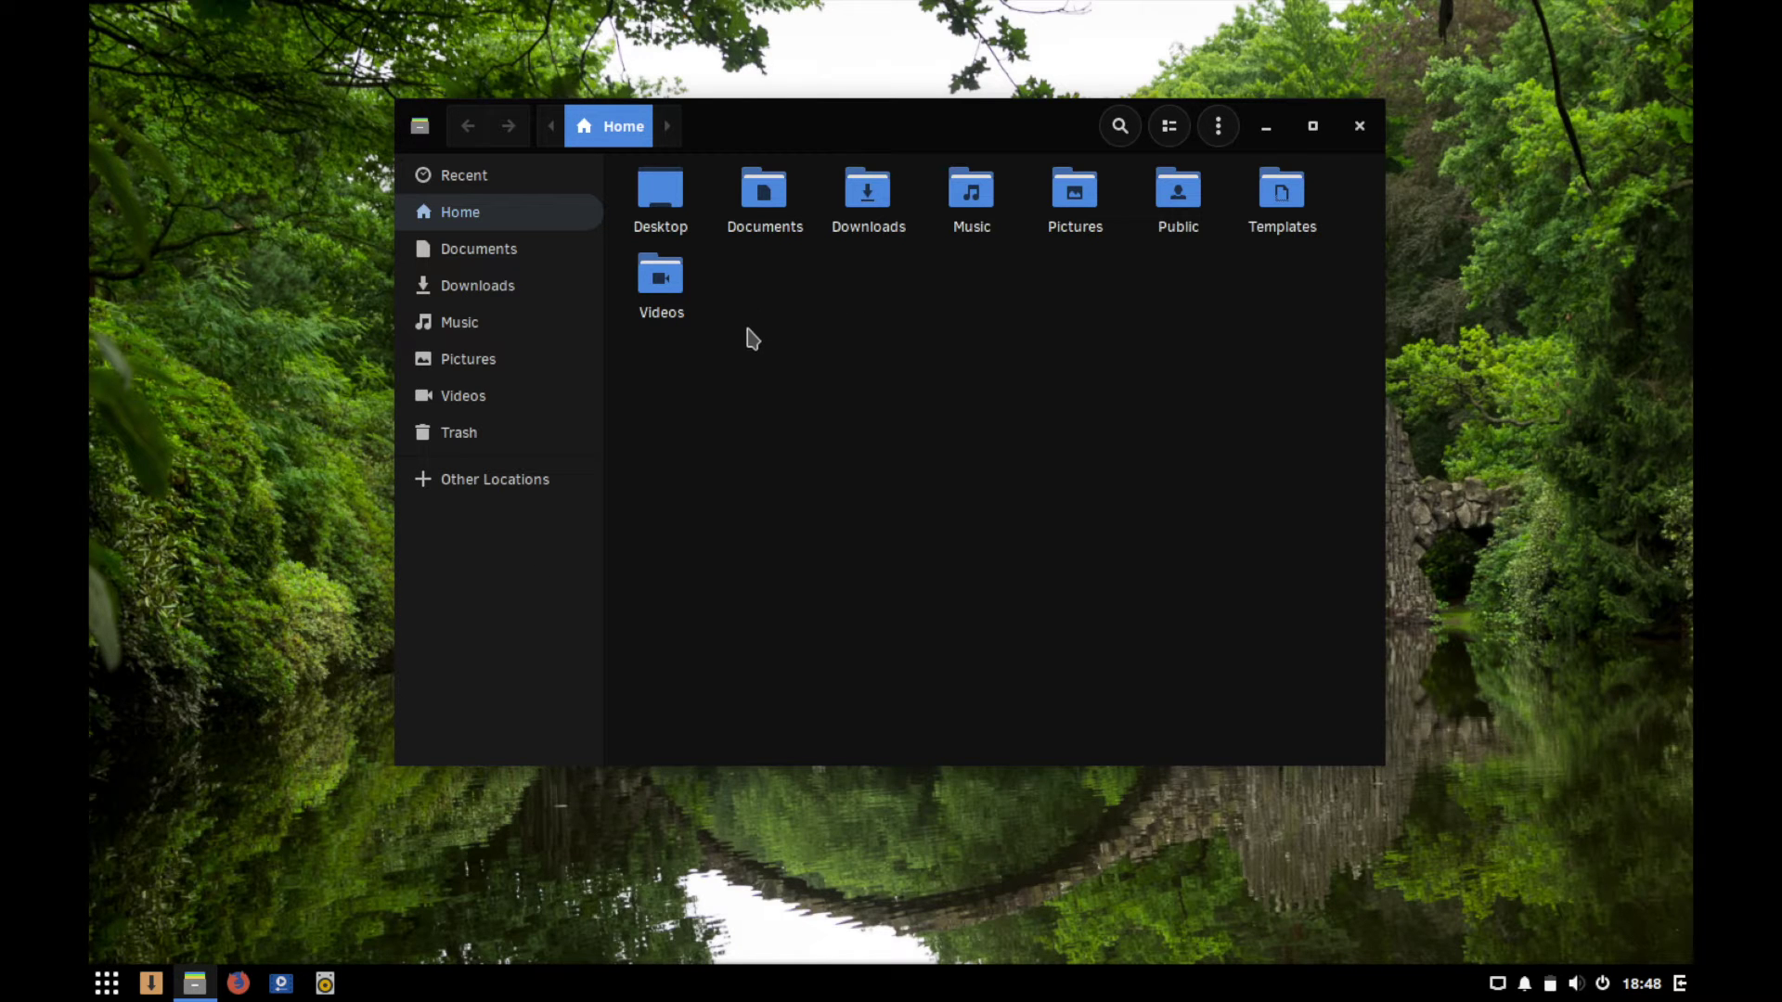
# Reposition the Files window slightly right and down, then rubber-band select and deselect the Home folders.
pyautogui.moveTo(882, 128); pyautogui.dragTo(813, 100)
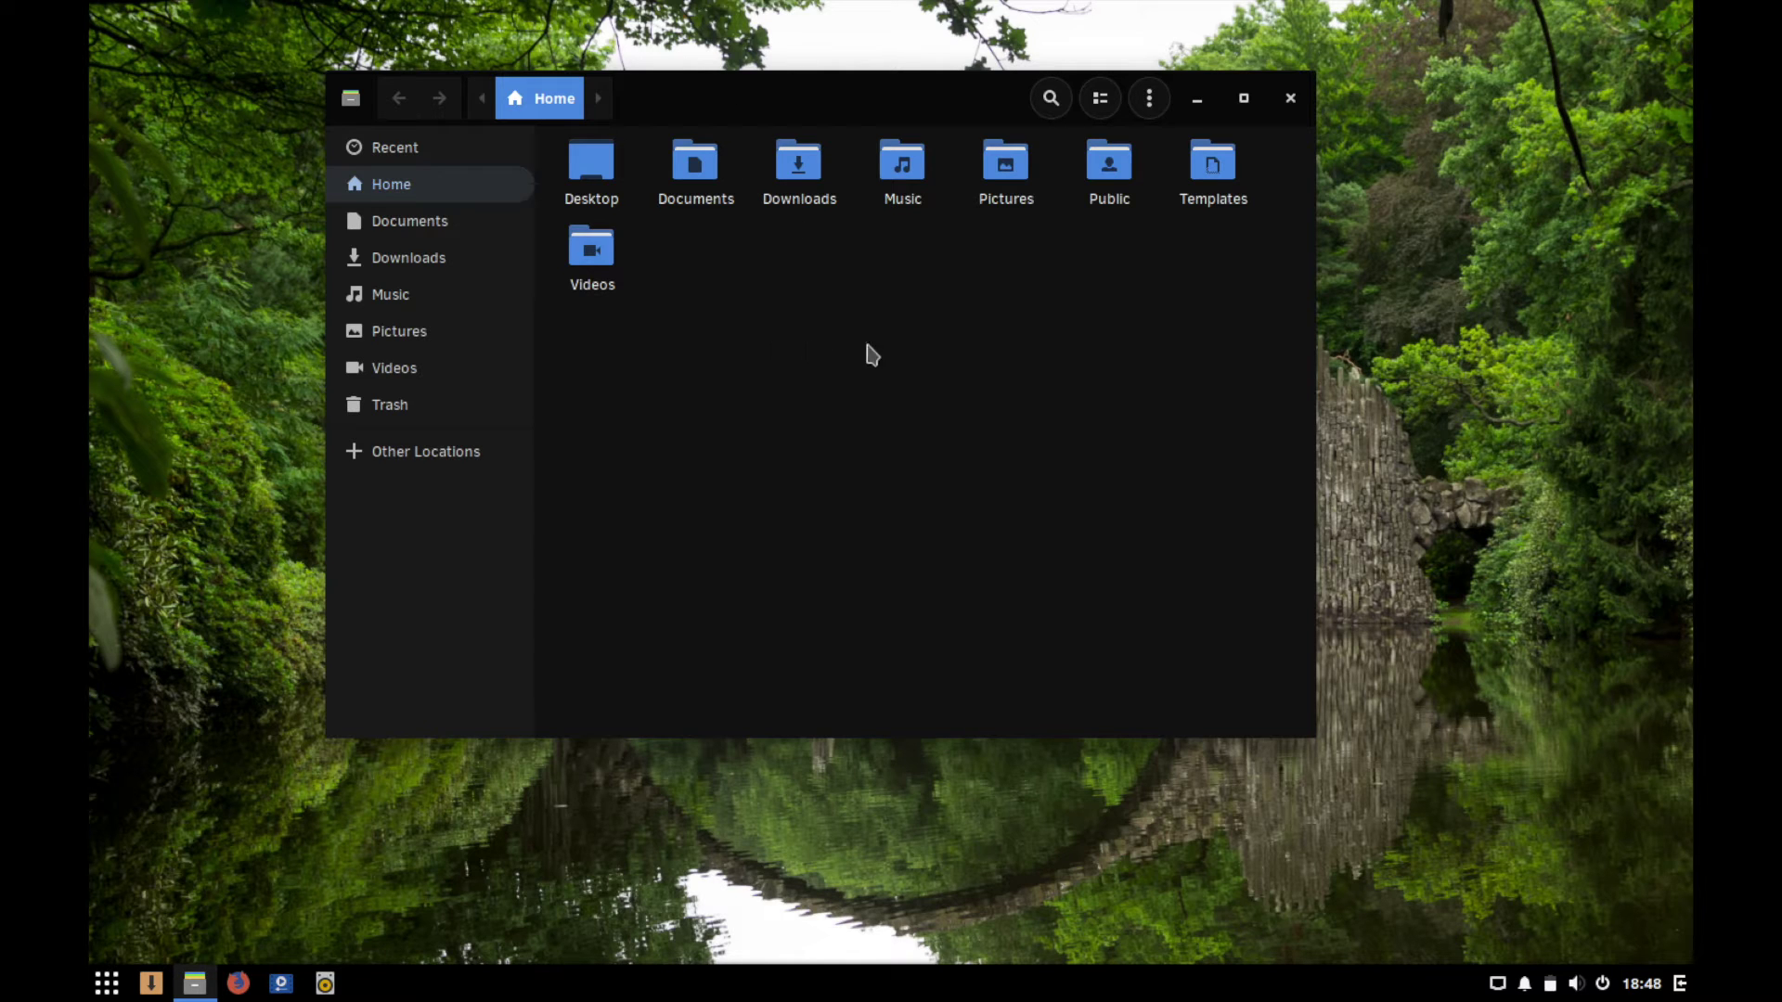
pyautogui.moveTo(937, 113); pyautogui.dragTo(1005, 123)
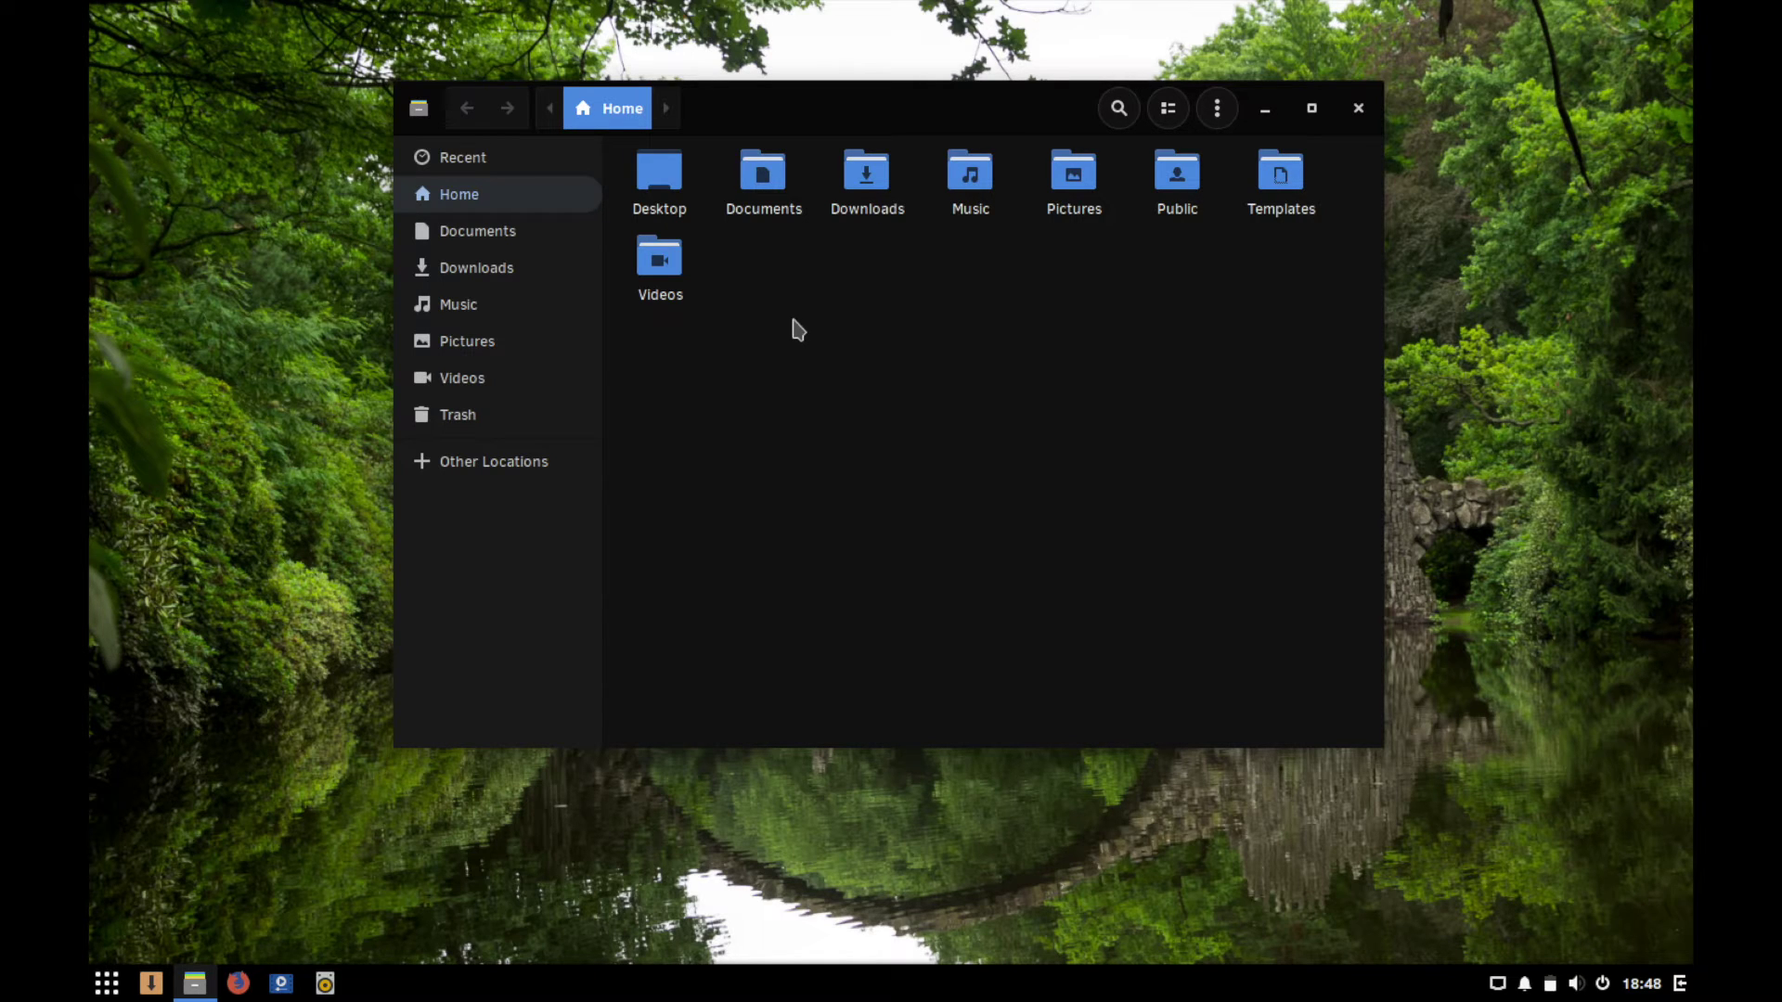
pyautogui.moveTo(652, 328); pyautogui.dragTo(1185, 282)
pyautogui.click(1185, 282)
pyautogui.moveTo(710, 379); pyautogui.dragTo(748, 330)
# Open the search bar in the Home folder and check its filtering options.
pyautogui.click(1126, 112)
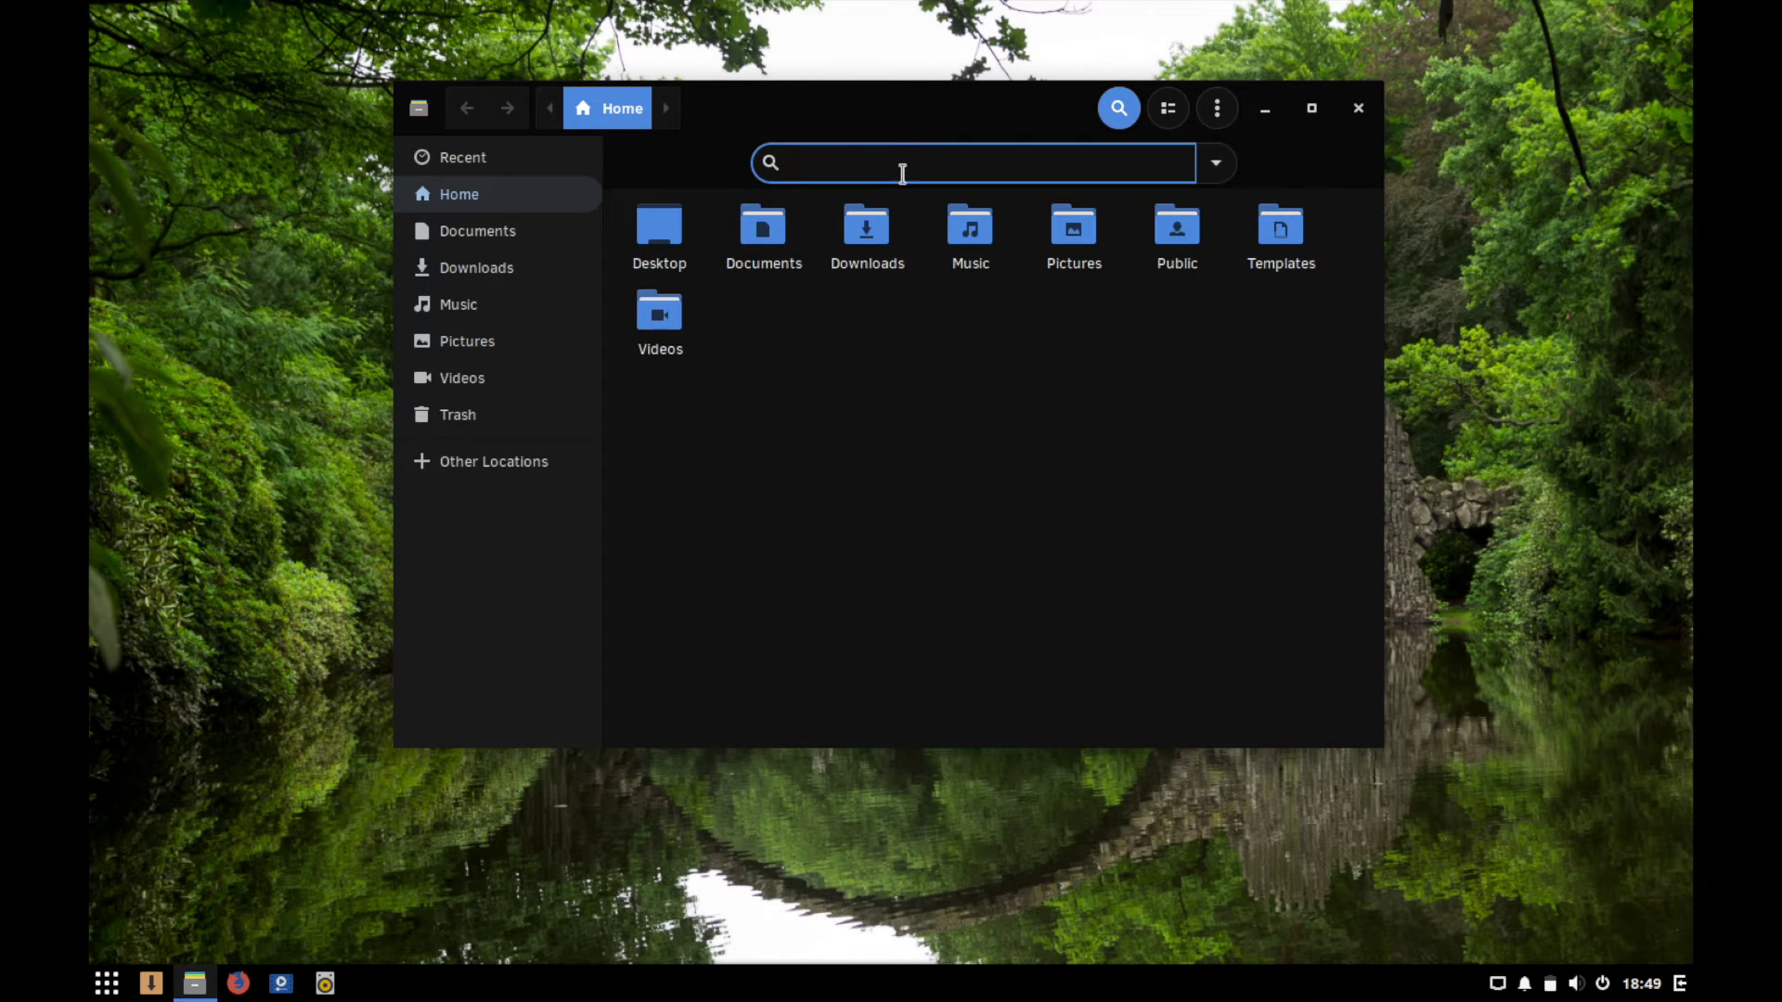
pyautogui.click(1213, 167)
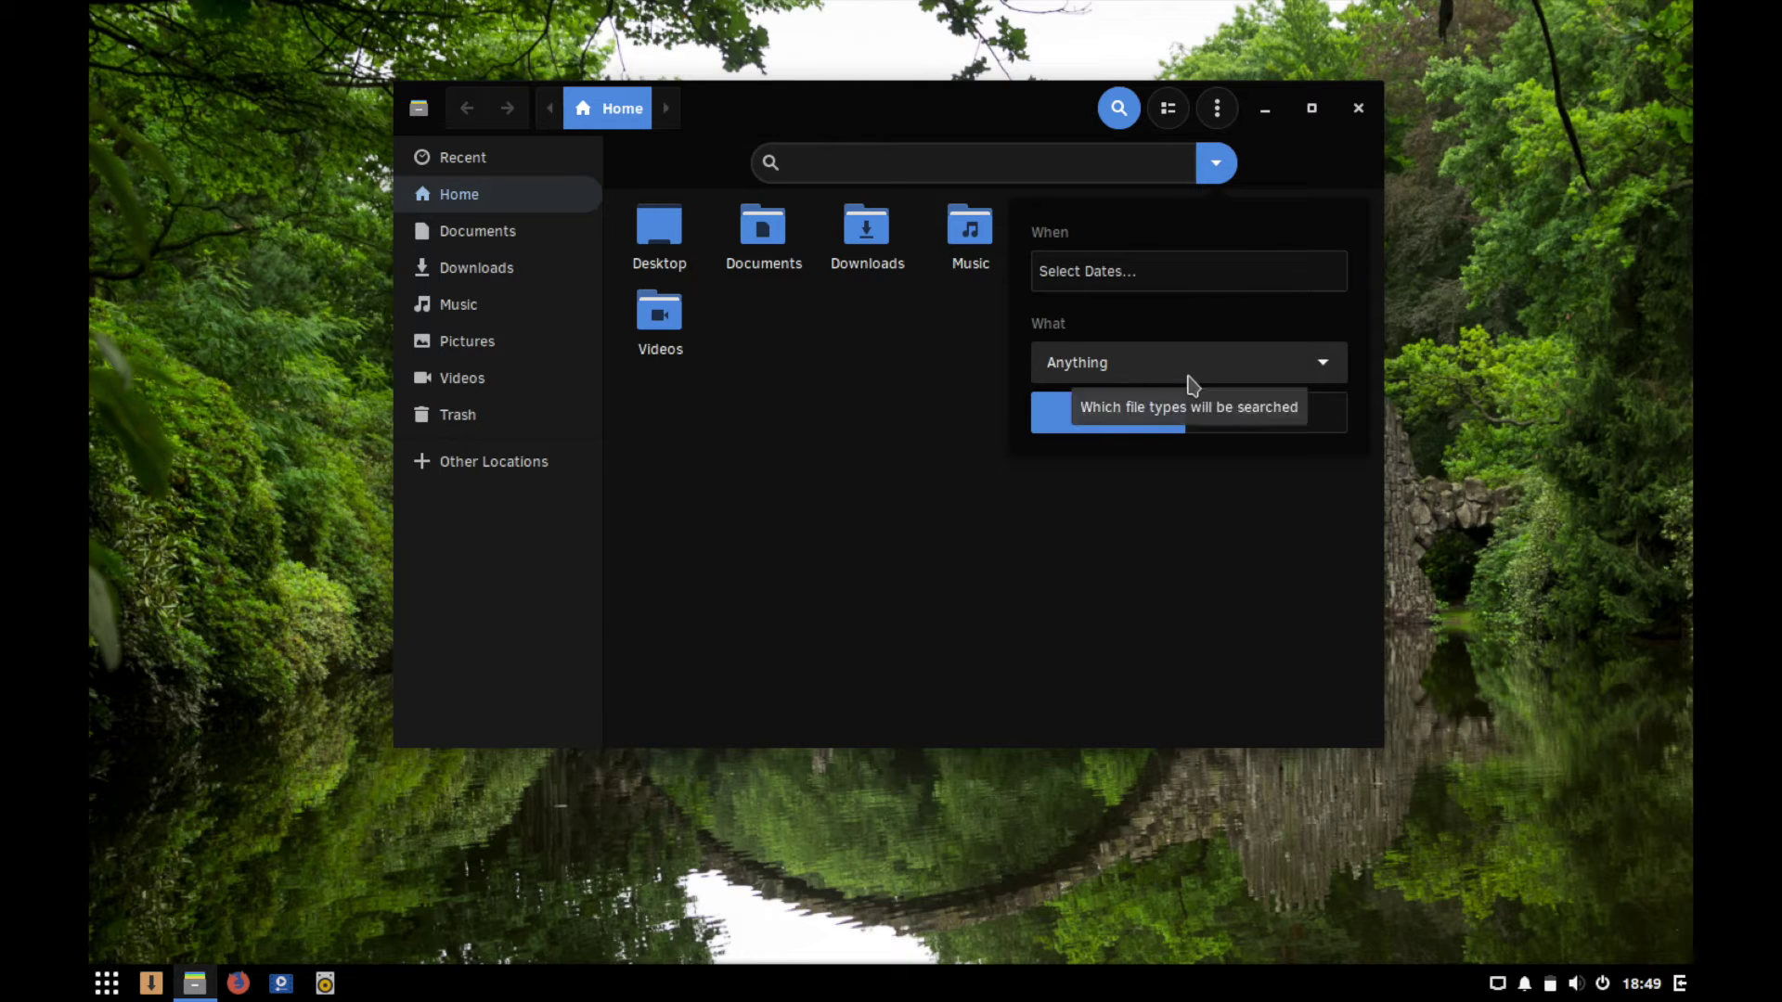
pyautogui.click(1215, 169)
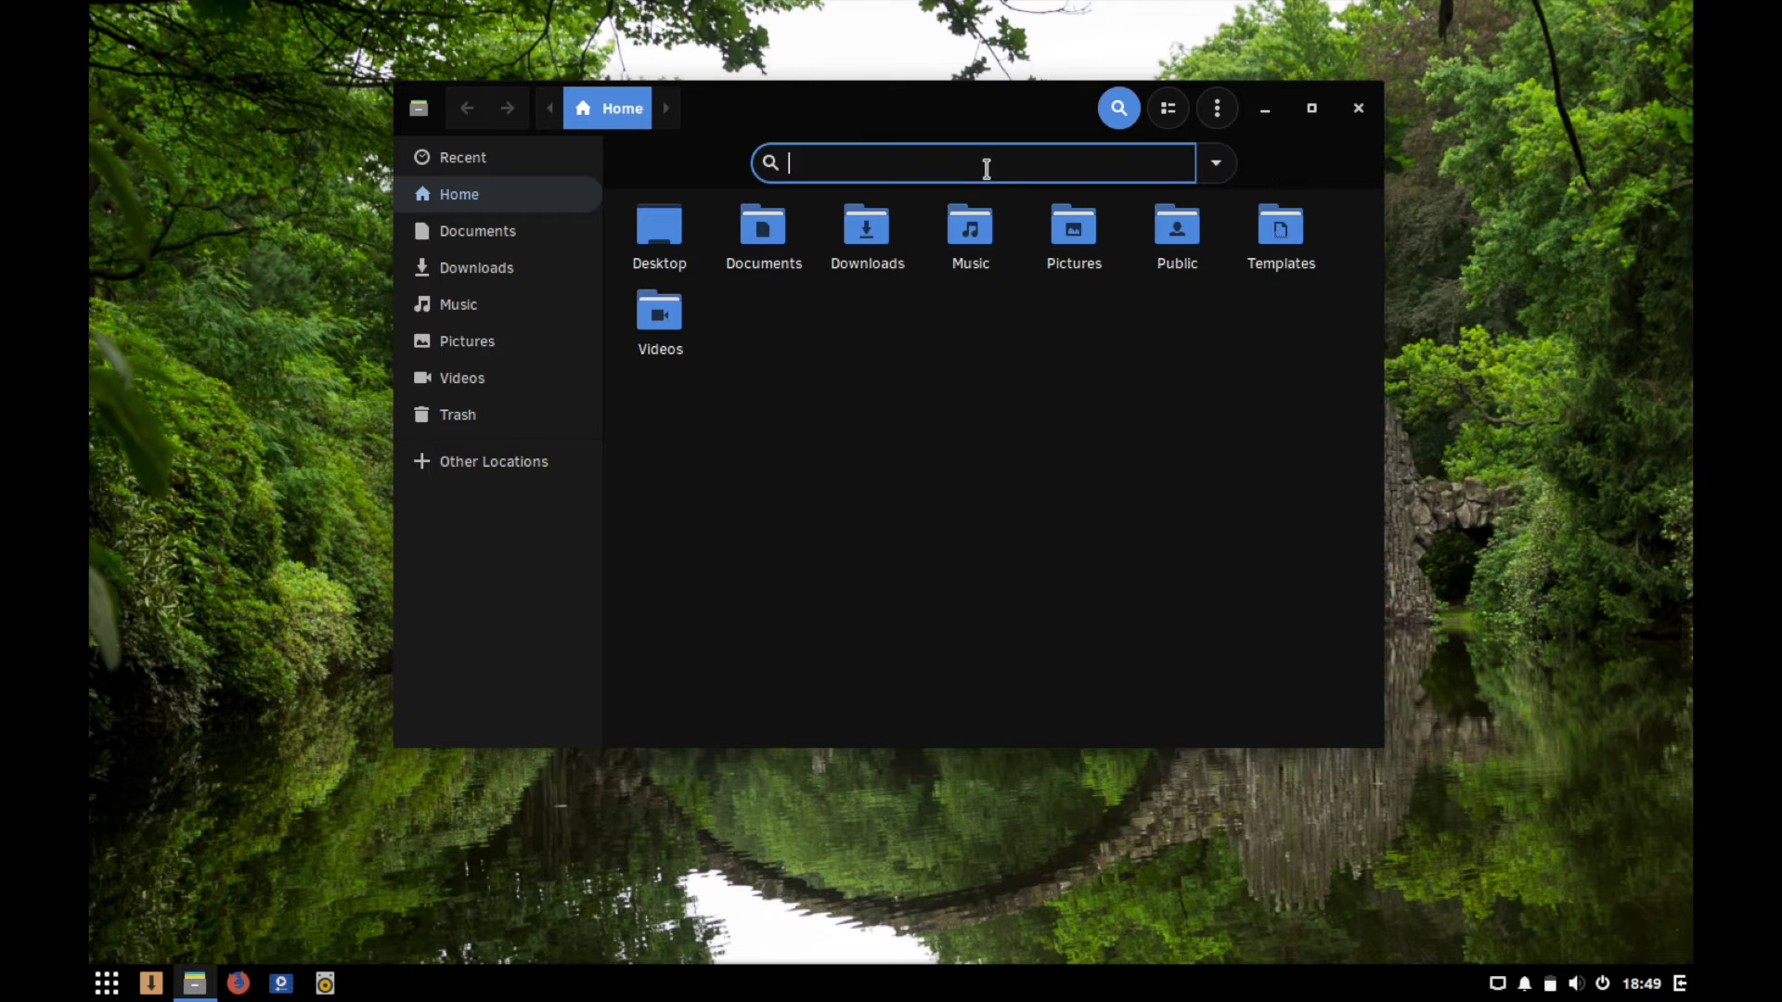
# Switch the Home folder to List view with name, size and modified columns, then open view options.
pyautogui.click(1170, 112)
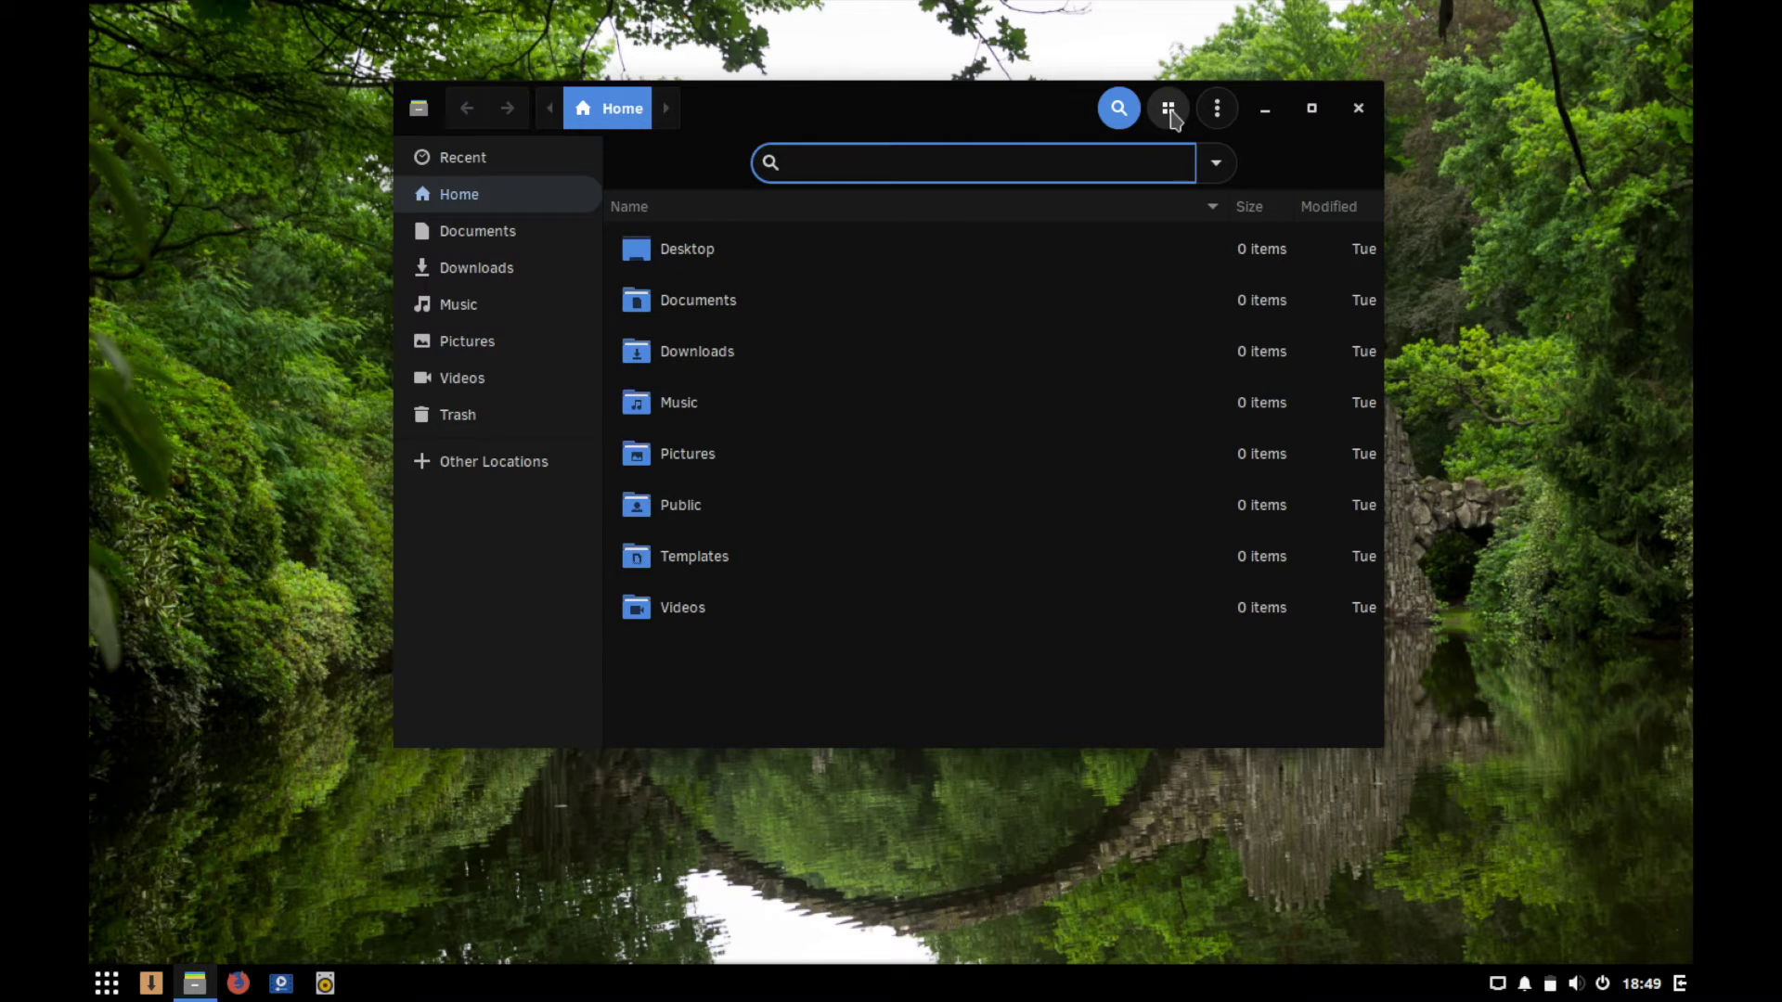
pyautogui.click(1170, 113)
pyautogui.click(1170, 112)
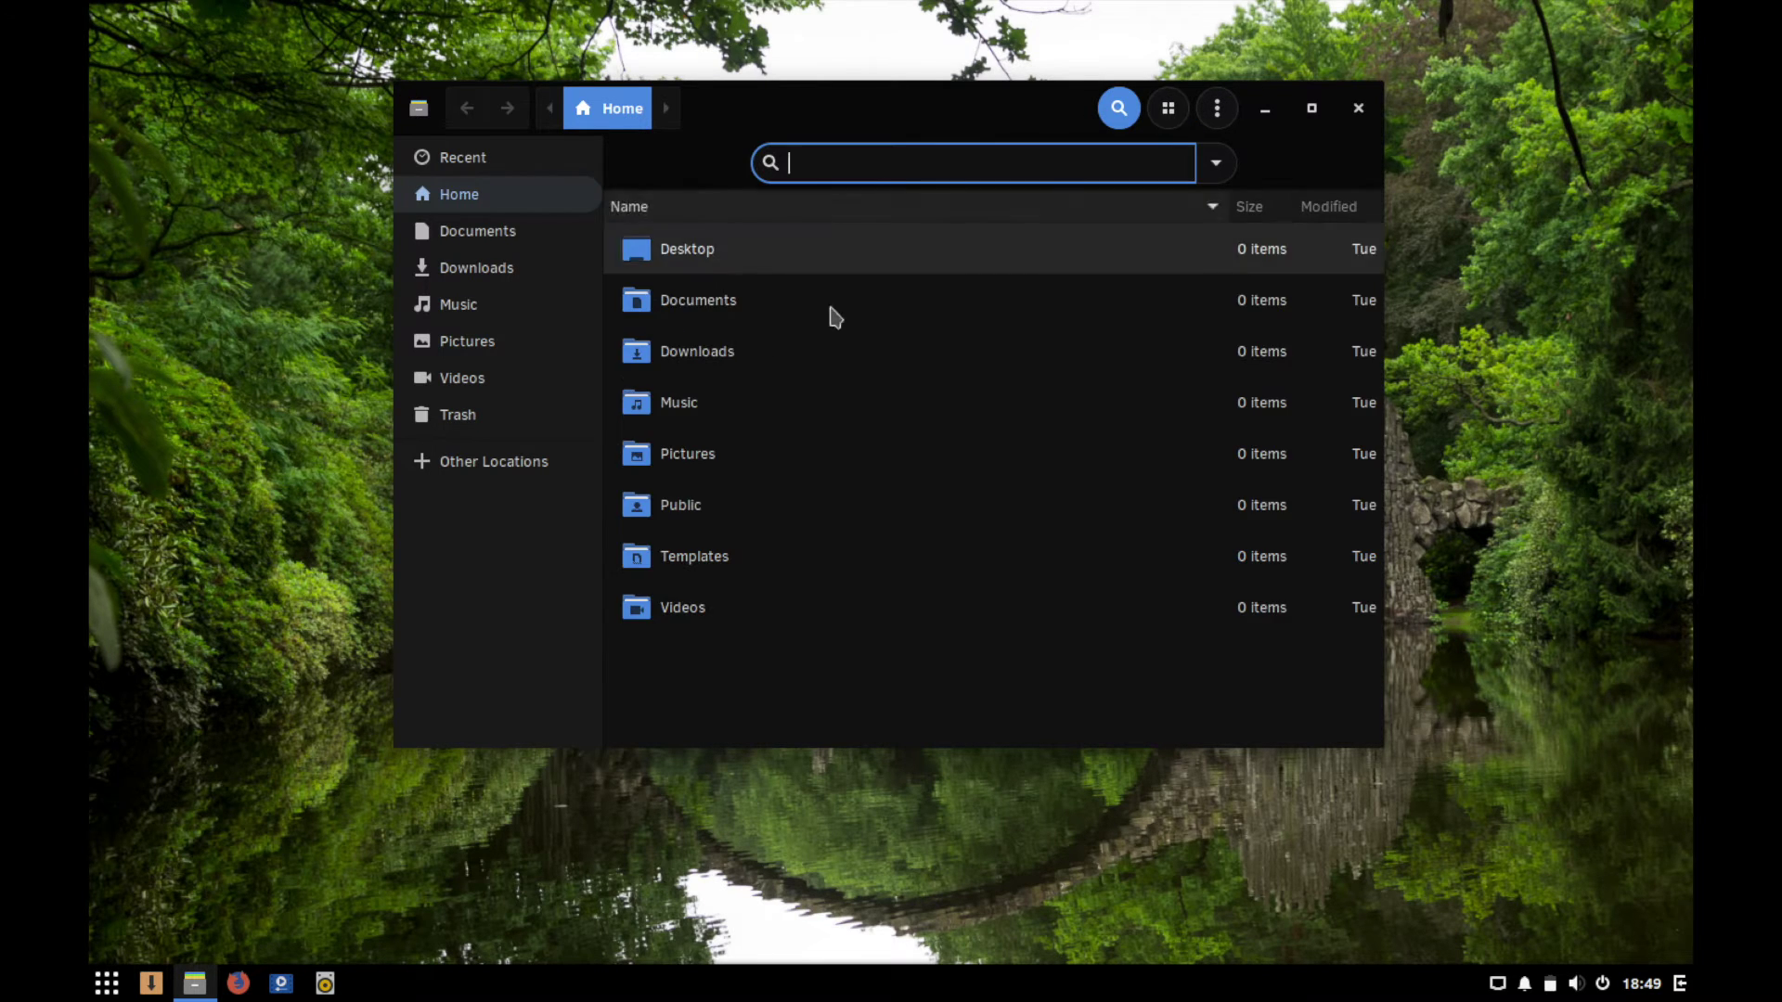
pyautogui.click(1168, 115)
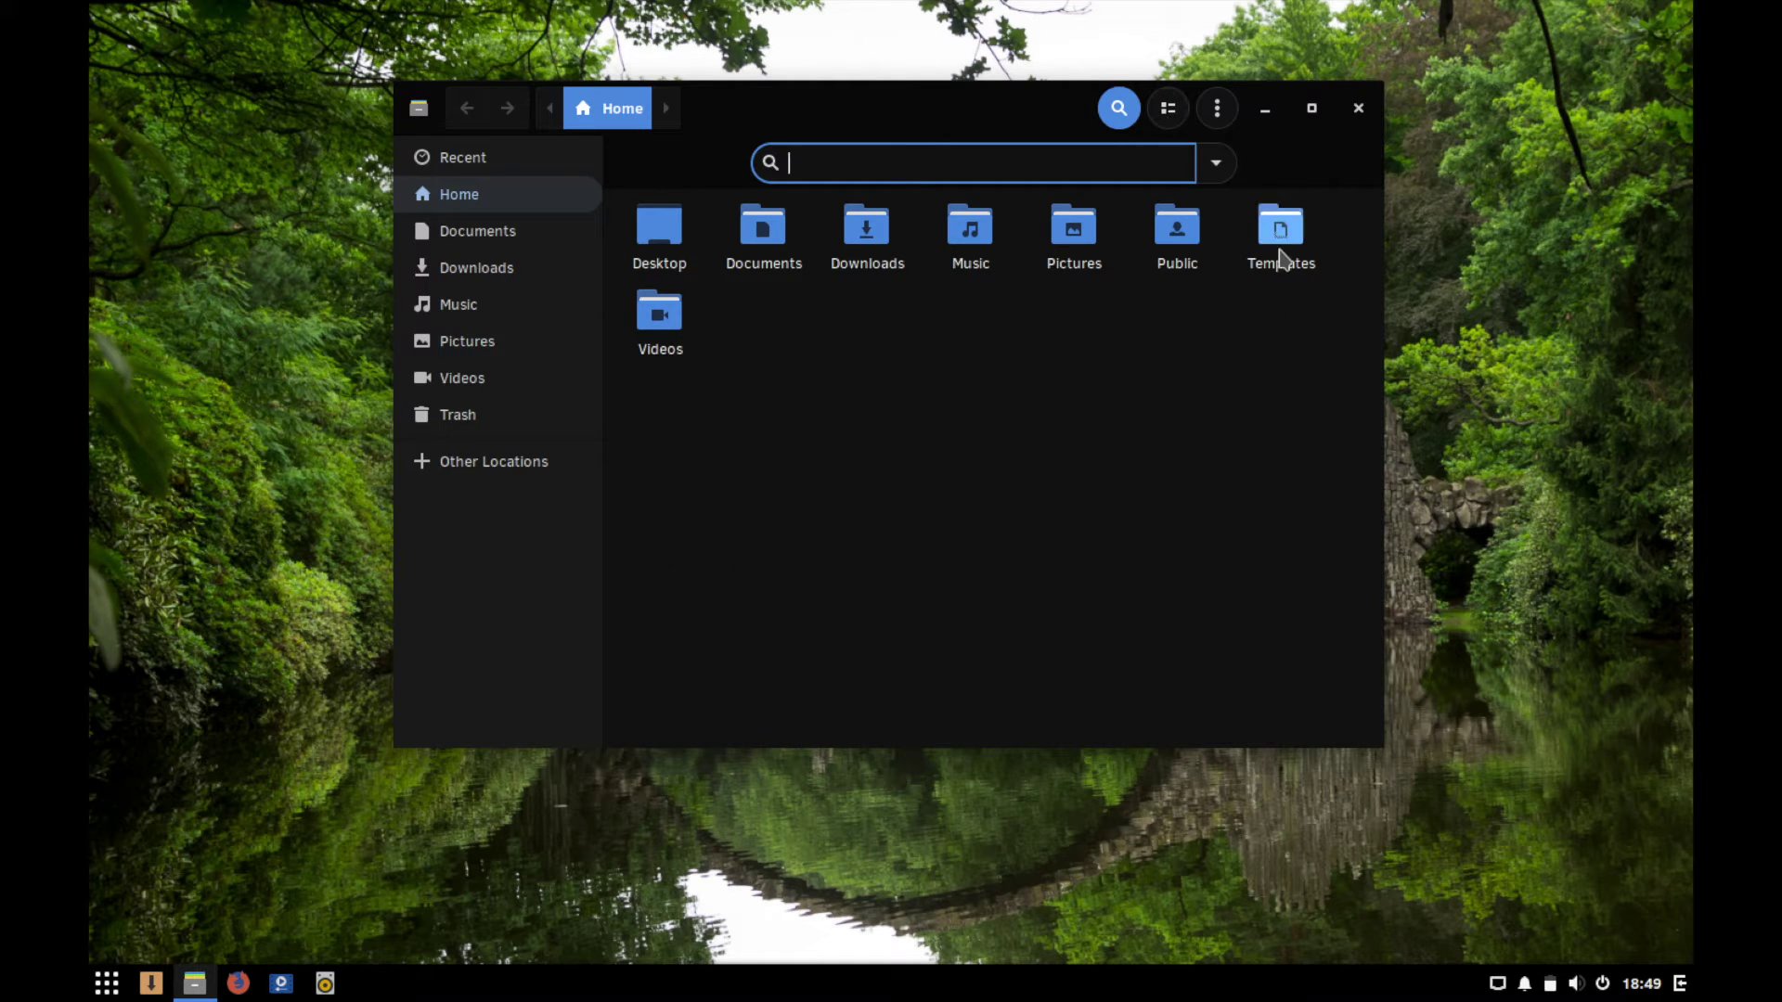
pyautogui.click(1171, 108)
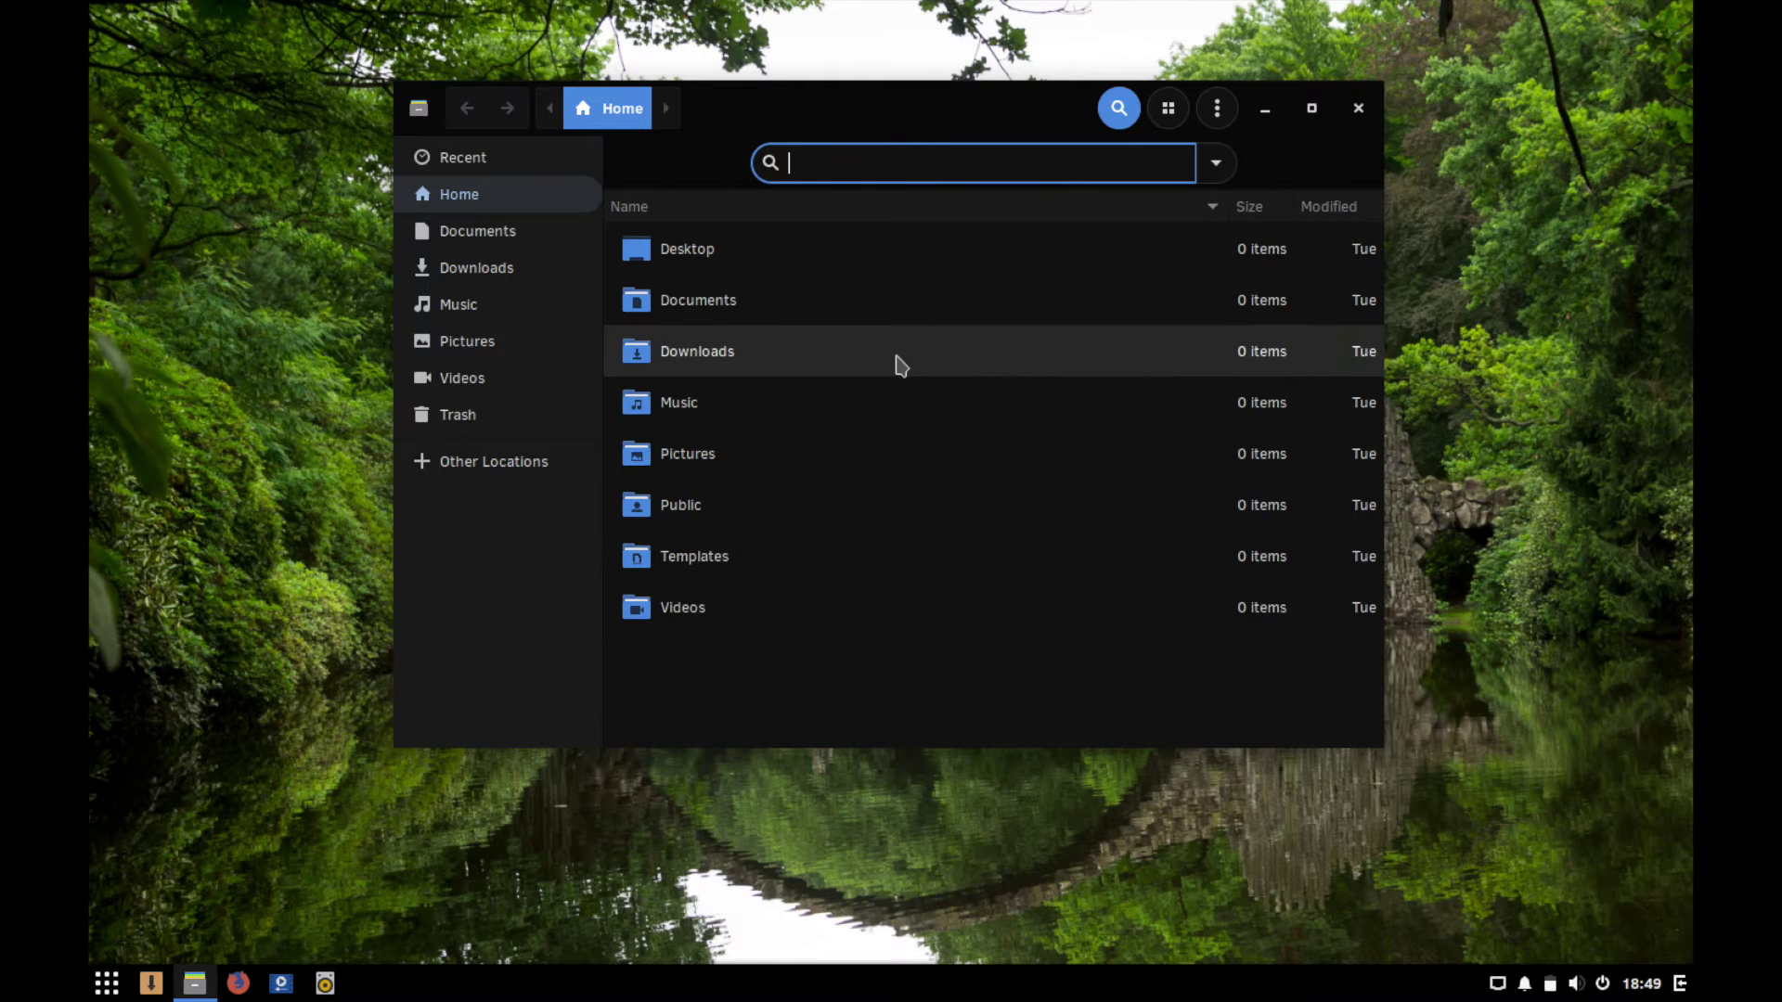
pyautogui.click(1218, 117)
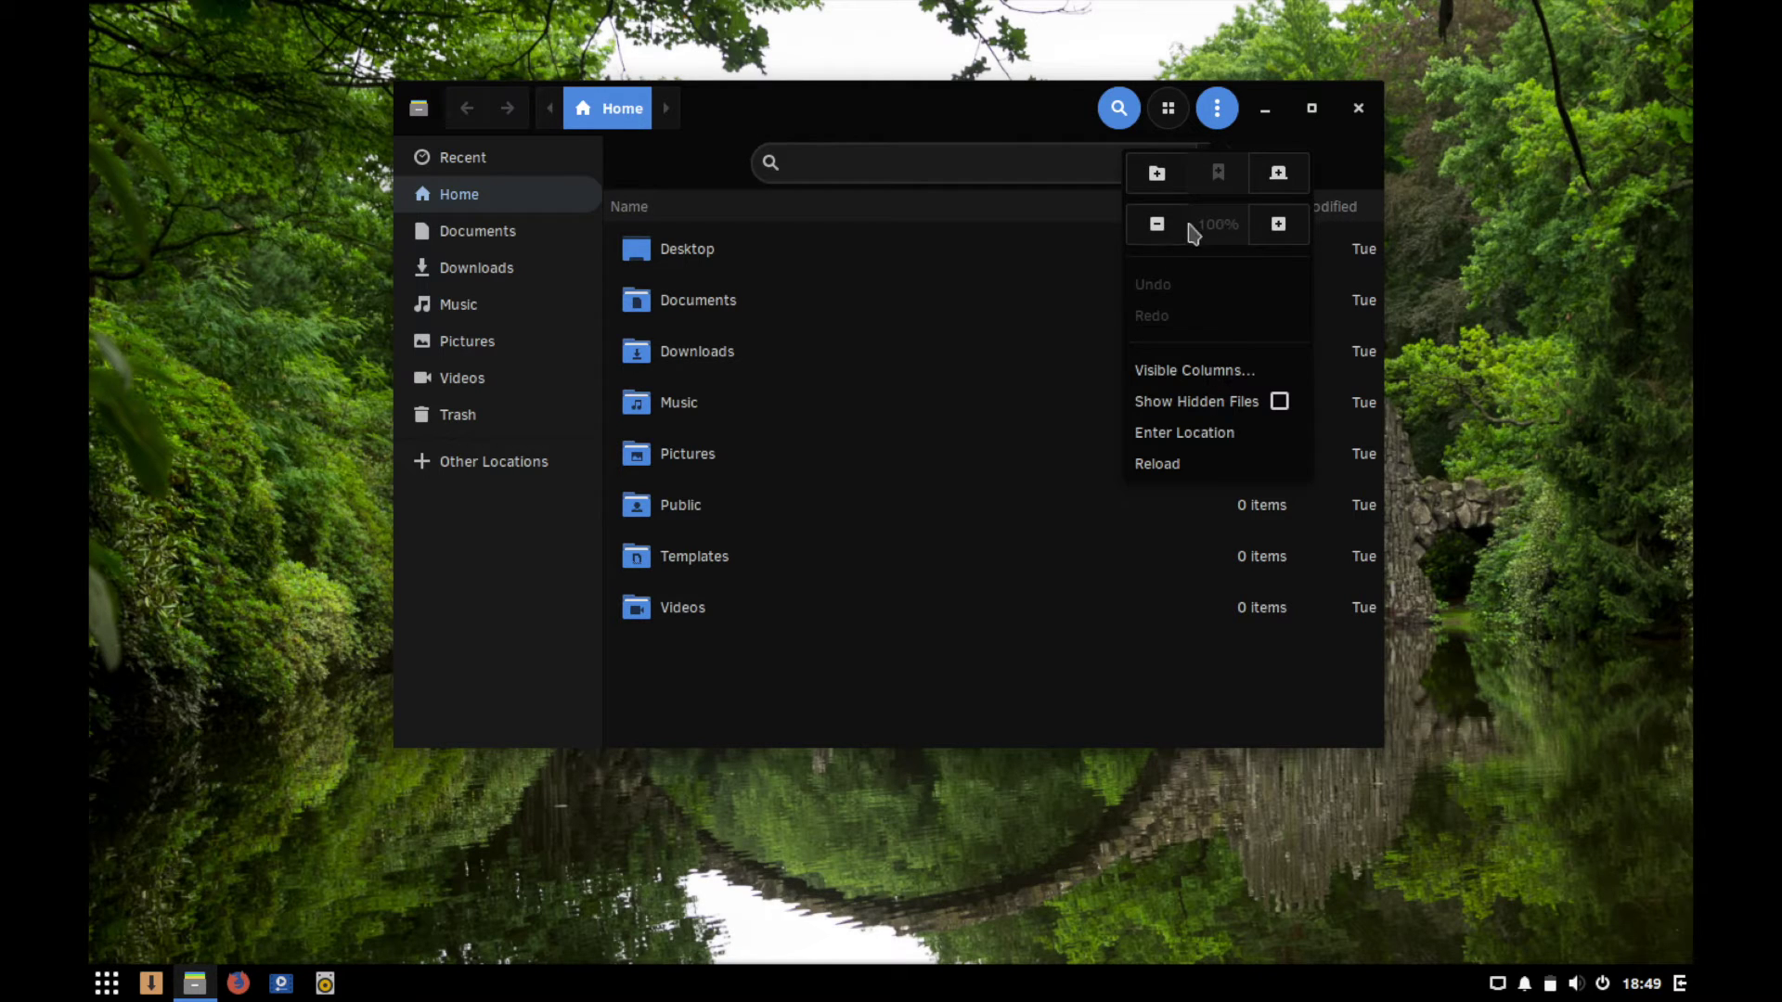
# Zoom the list view to 200%, then switch to grid view and set icons to 133%.
pyautogui.click(1279, 224)
pyautogui.click(1279, 224)
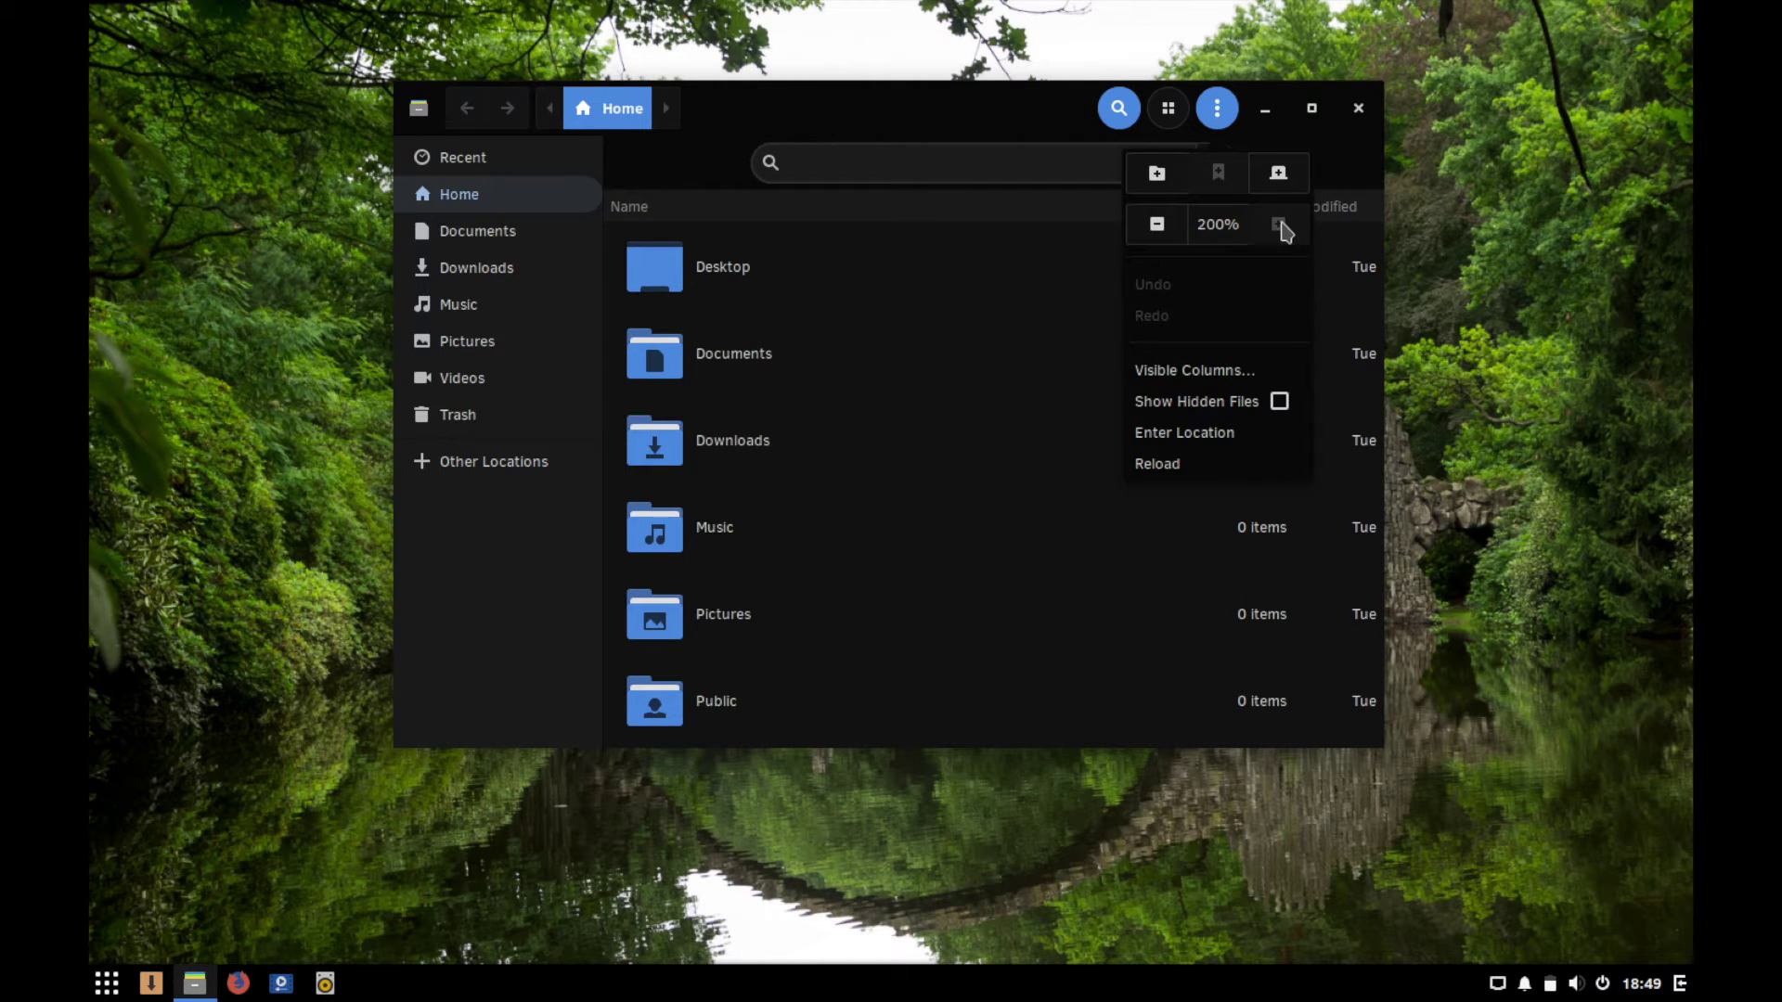
pyautogui.click(1084, 135)
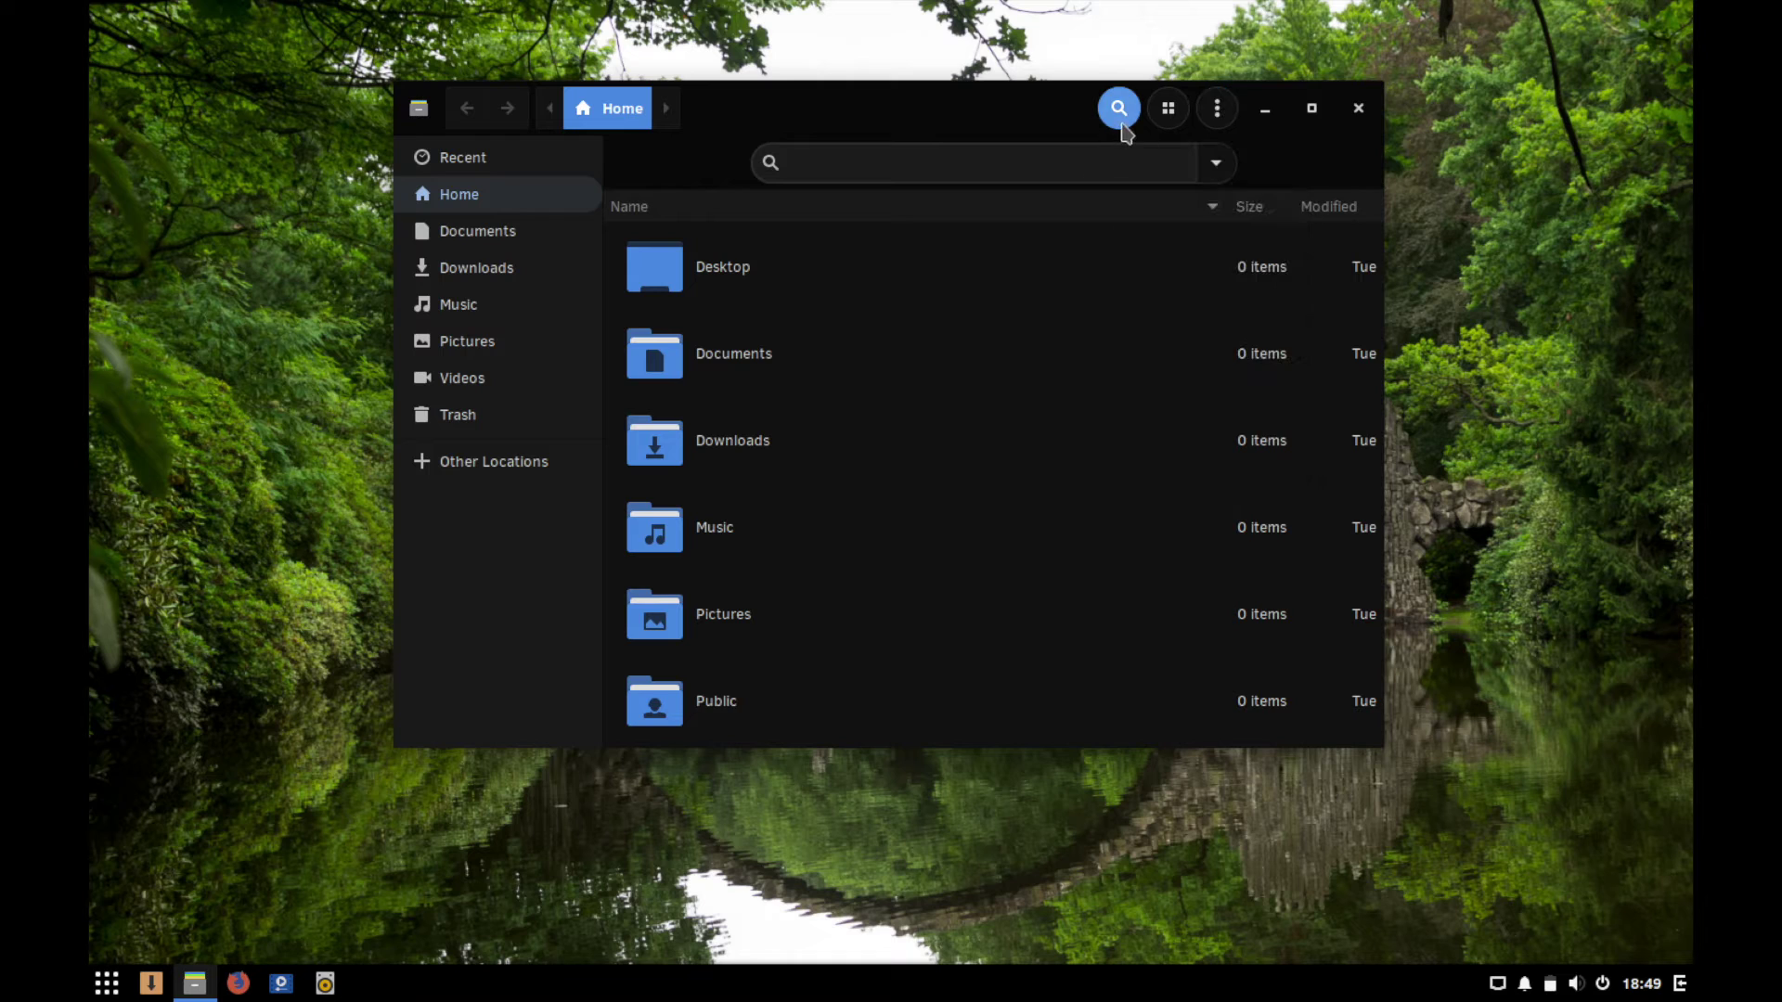
pyautogui.click(1170, 111)
pyautogui.click(1219, 119)
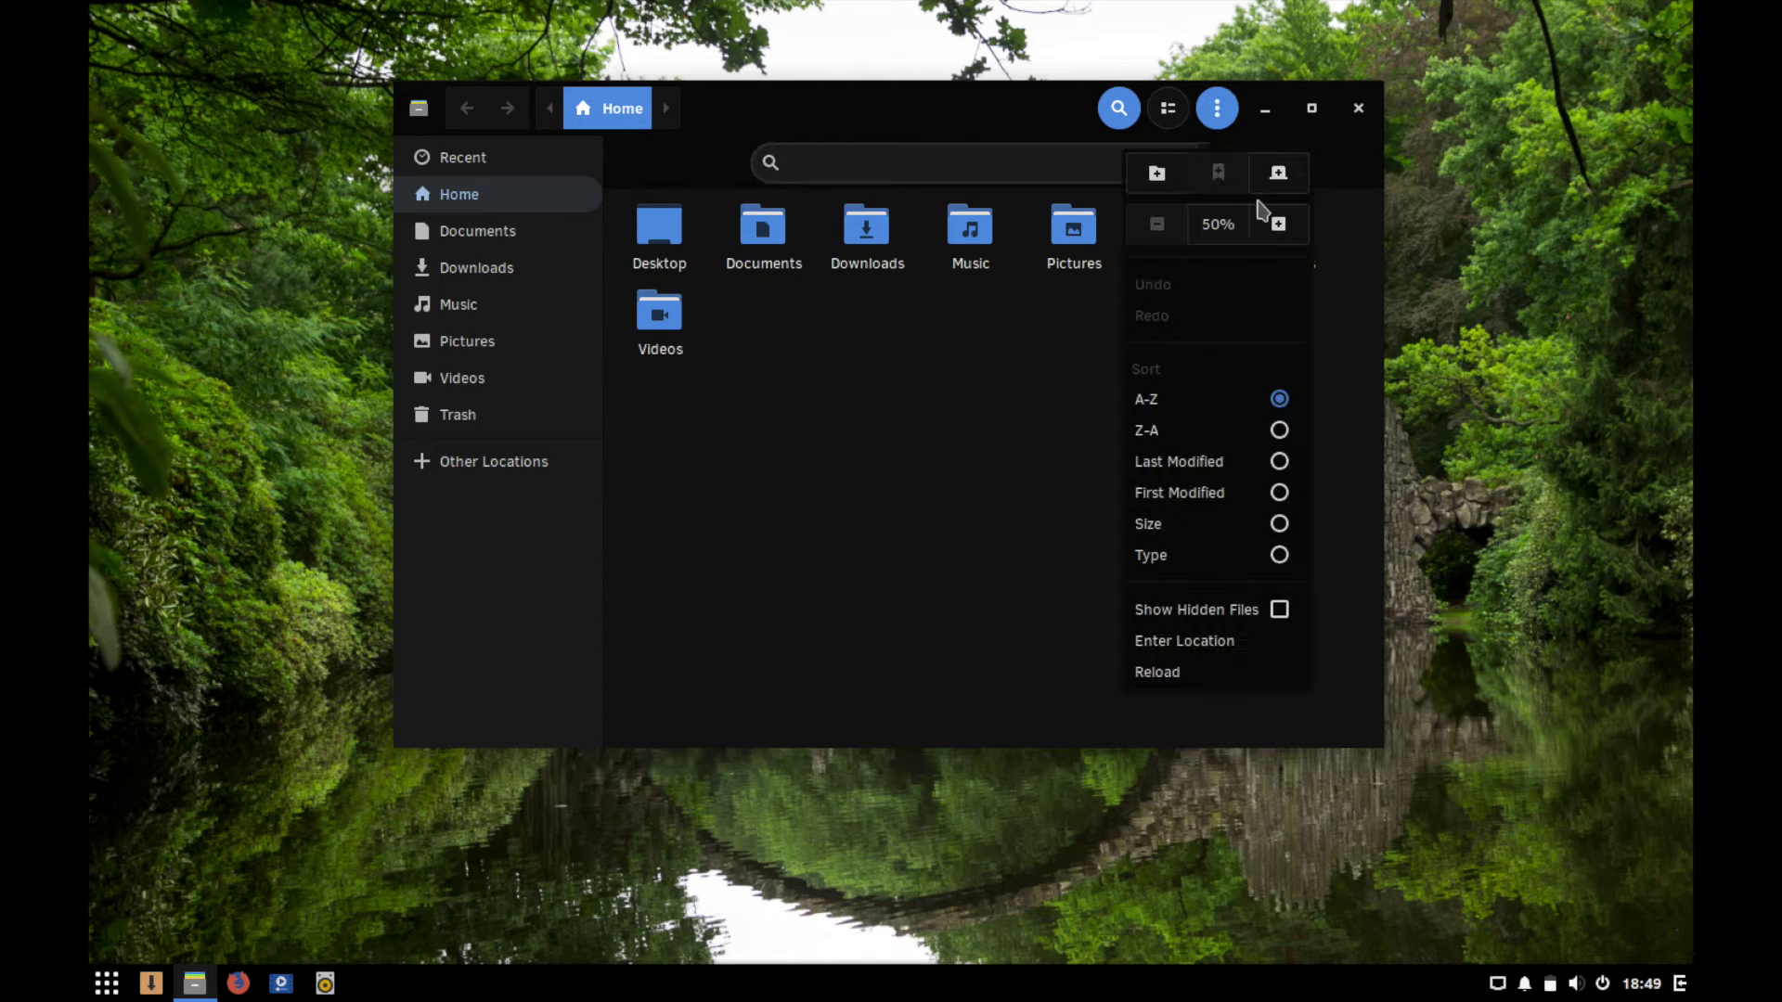
pyautogui.click(1269, 233)
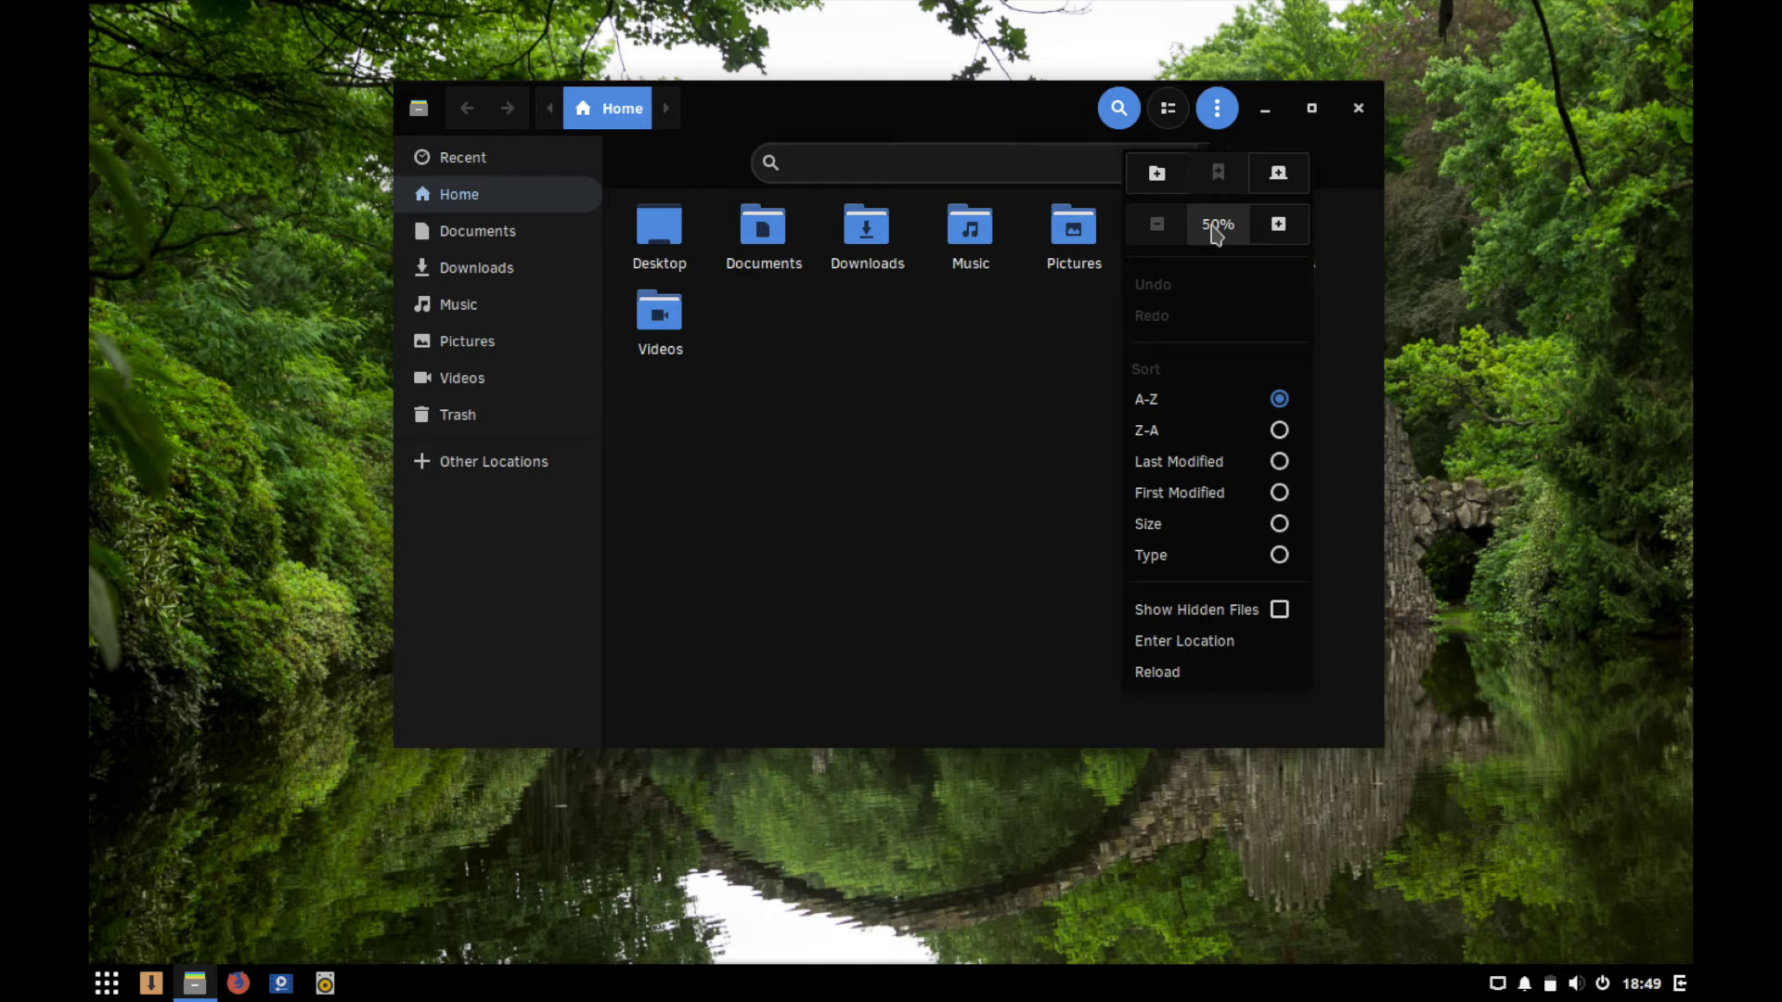
pyautogui.click(1276, 226)
pyautogui.click(1156, 226)
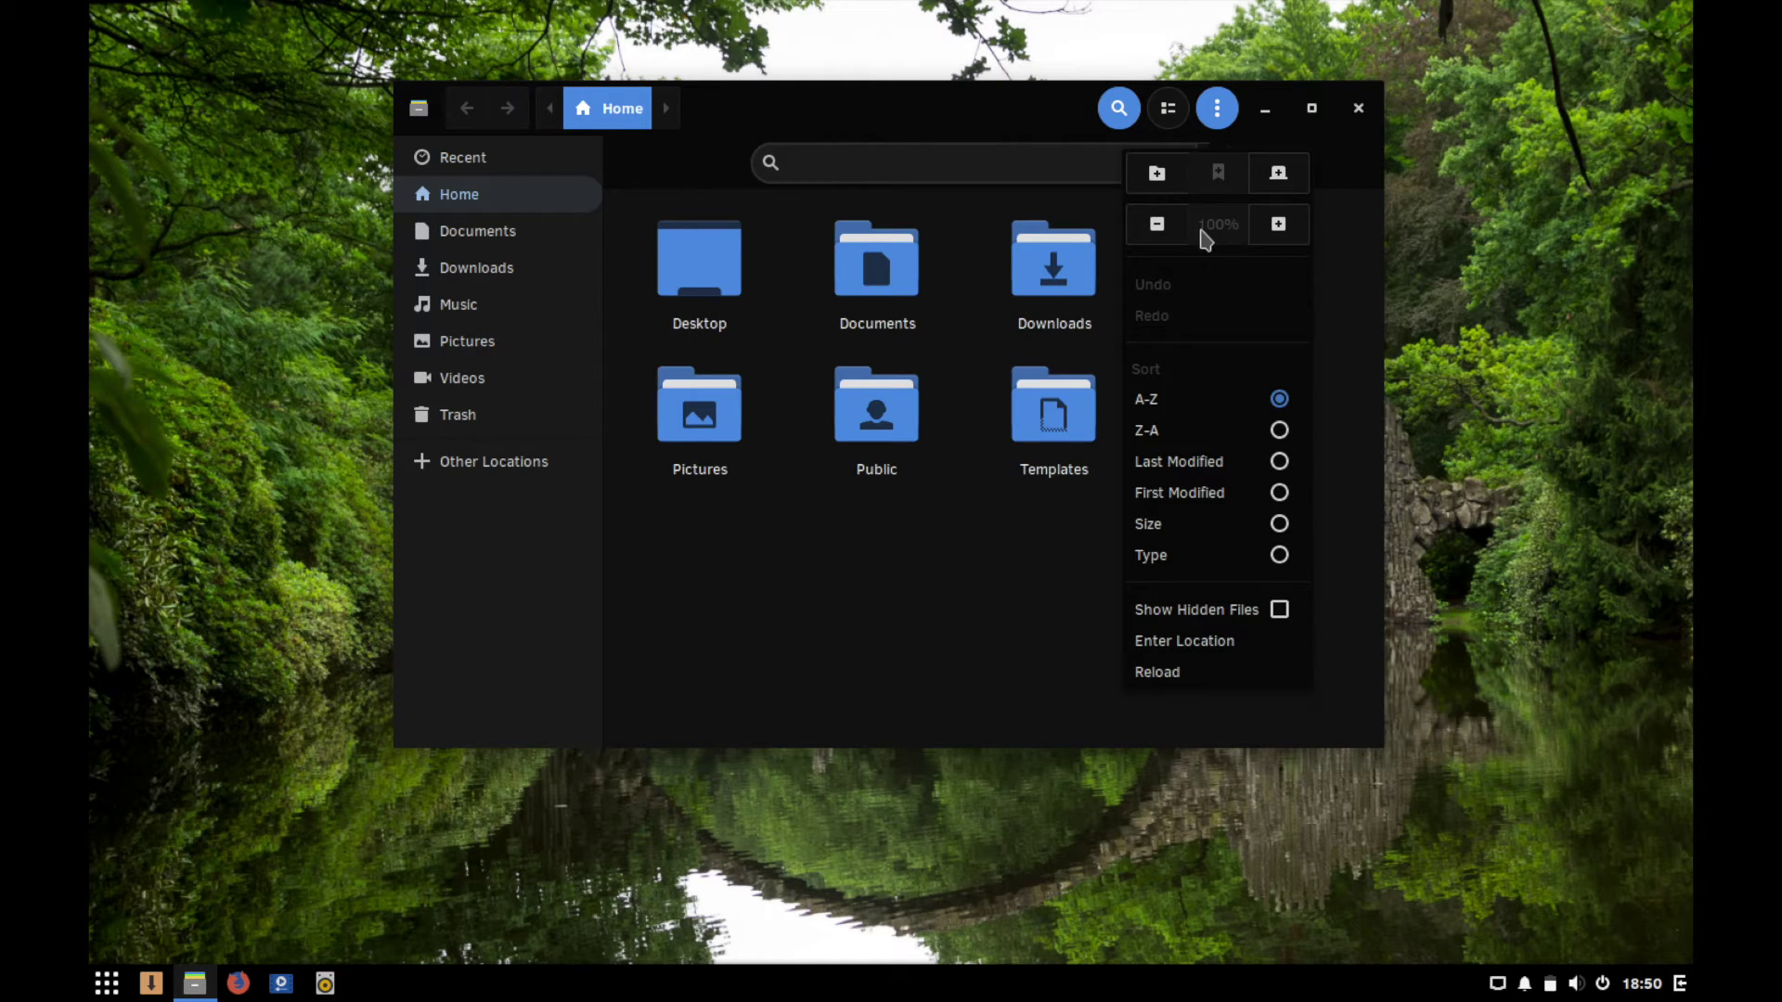
pyautogui.click(1279, 226)
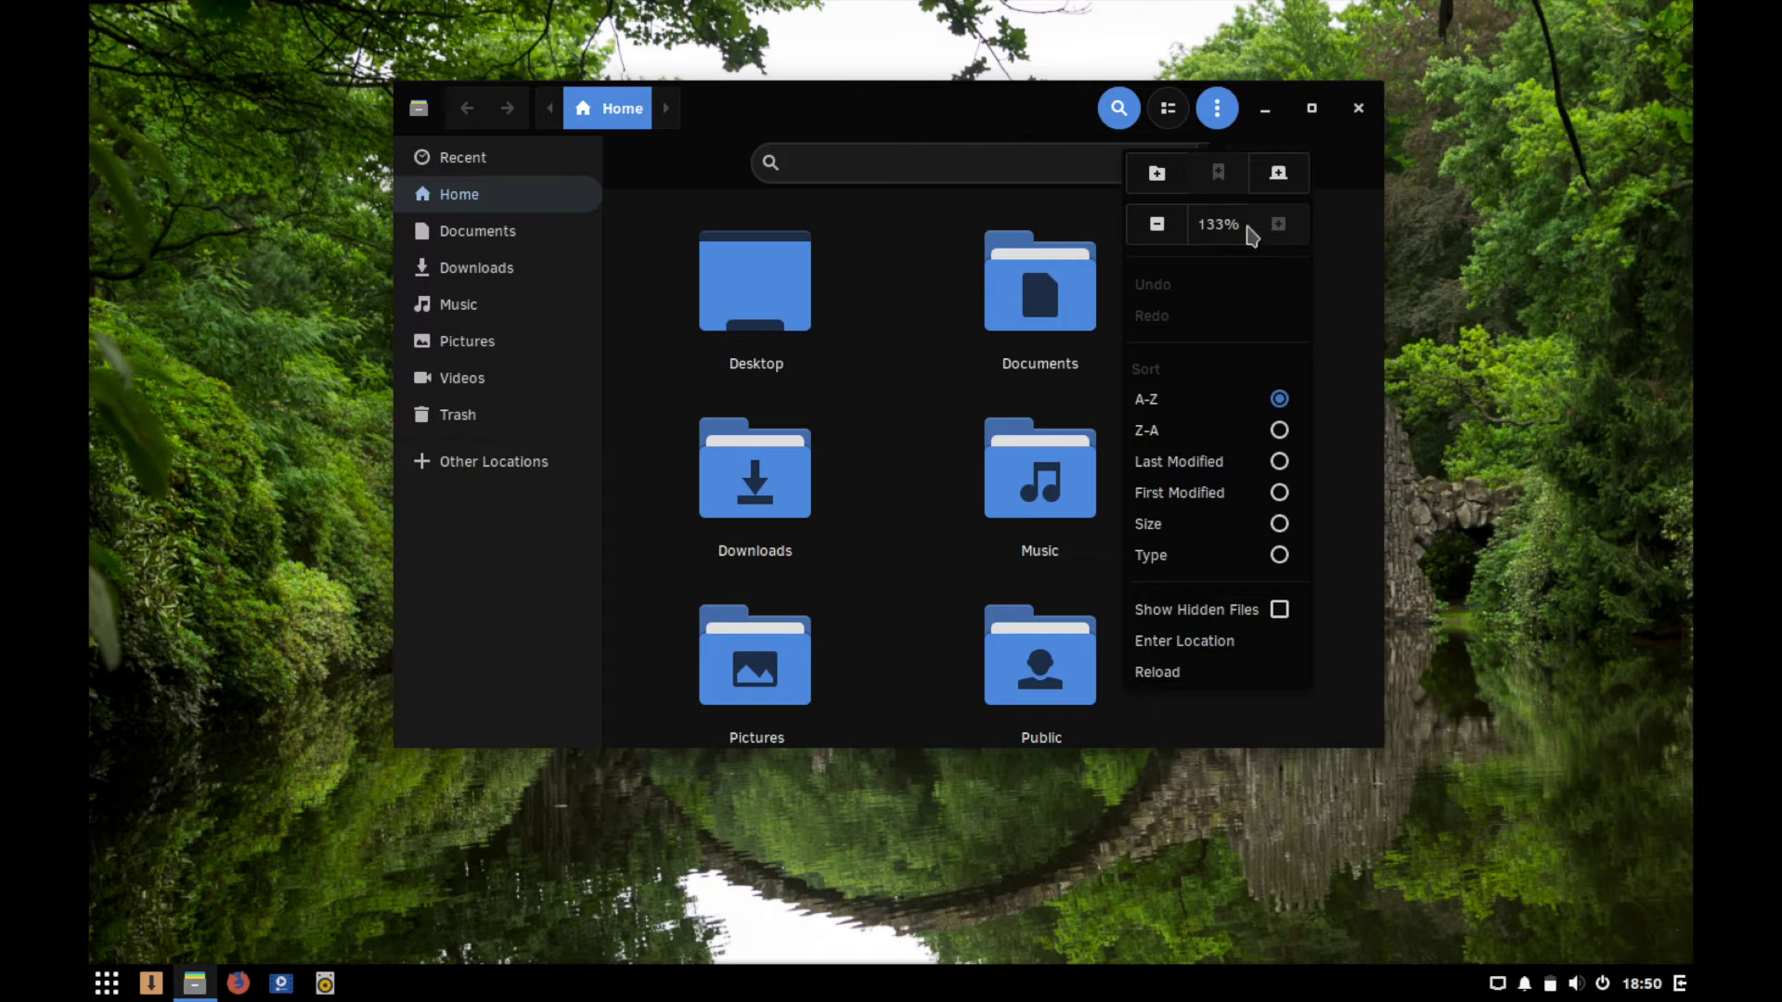
# Switch back to the detailed list view and settle the row zoom at 200%.
pyautogui.click(1171, 117)
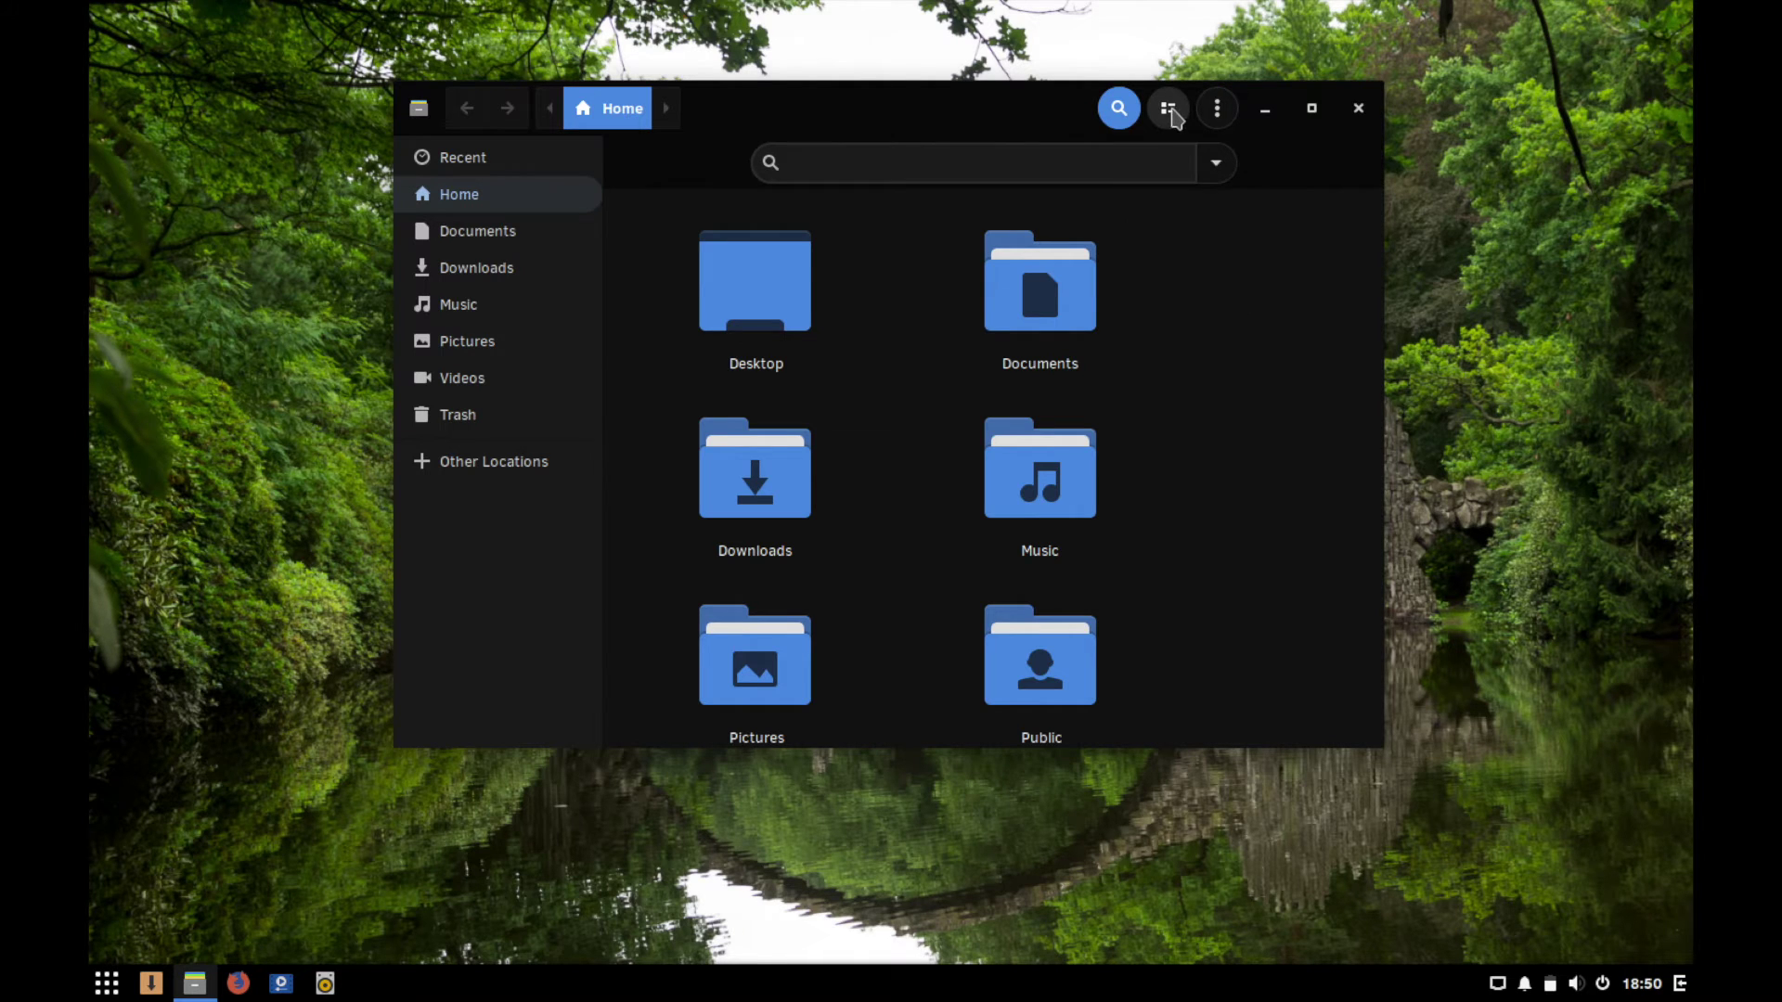
pyautogui.click(1171, 117)
pyautogui.click(1218, 110)
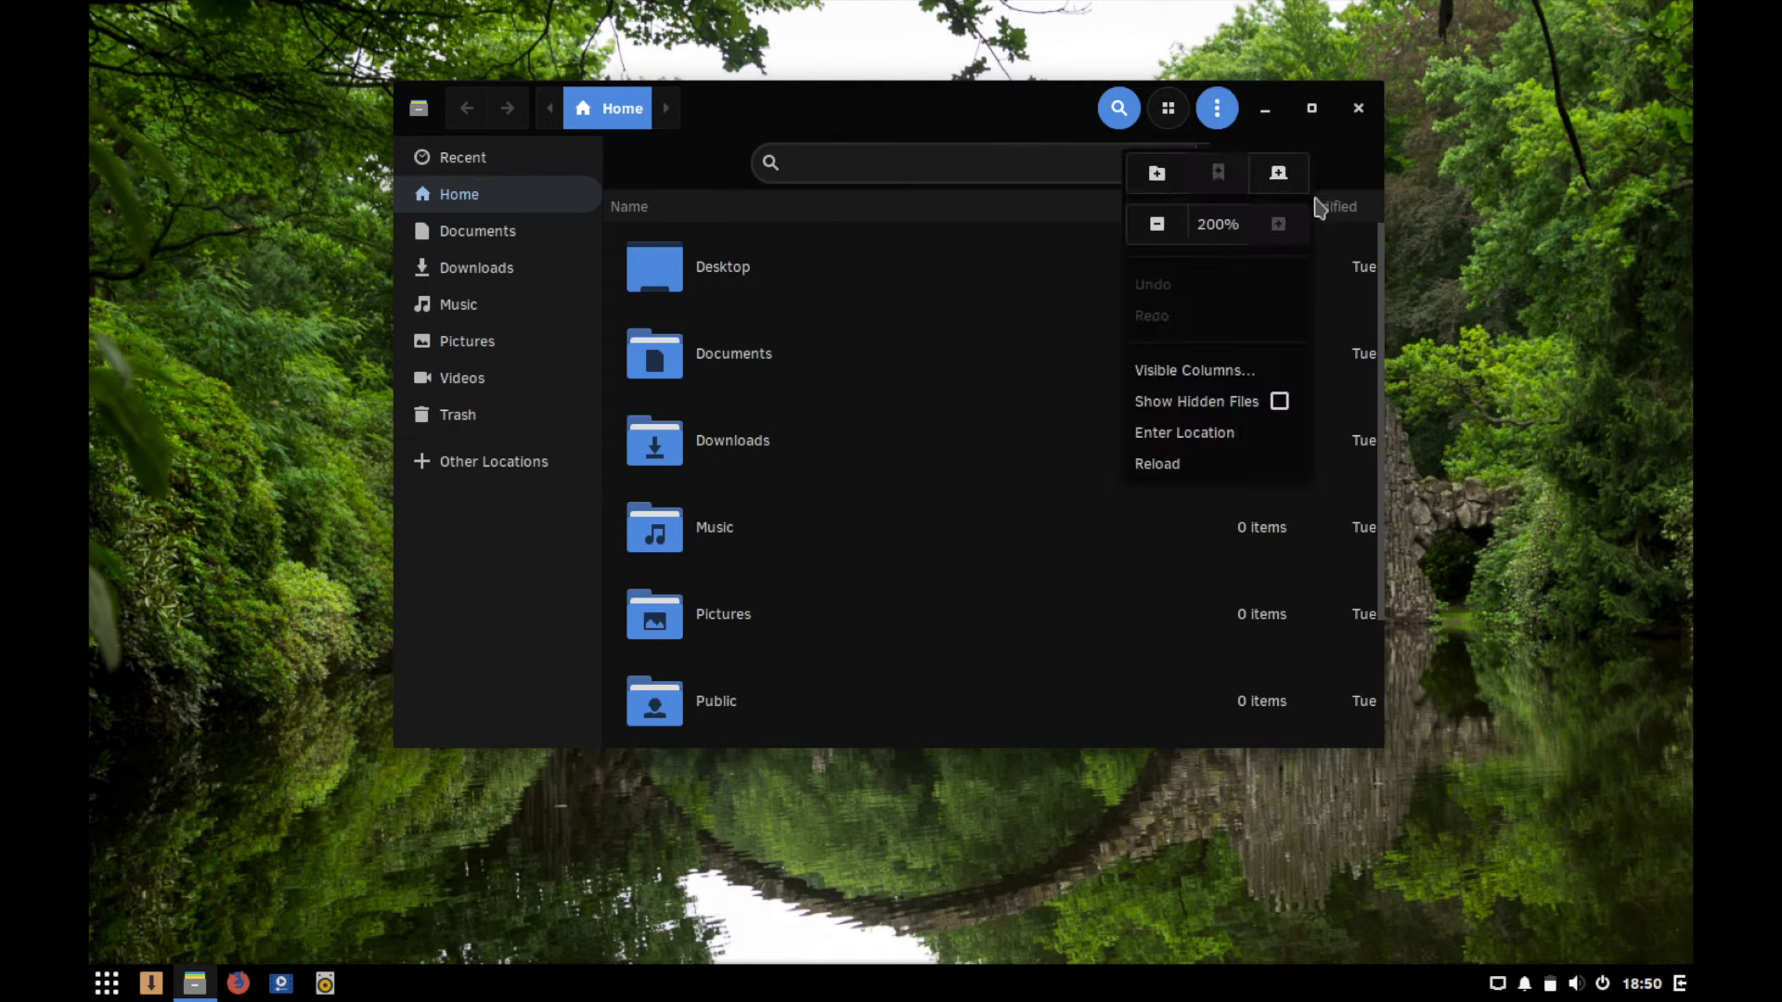
pyautogui.click(1163, 230)
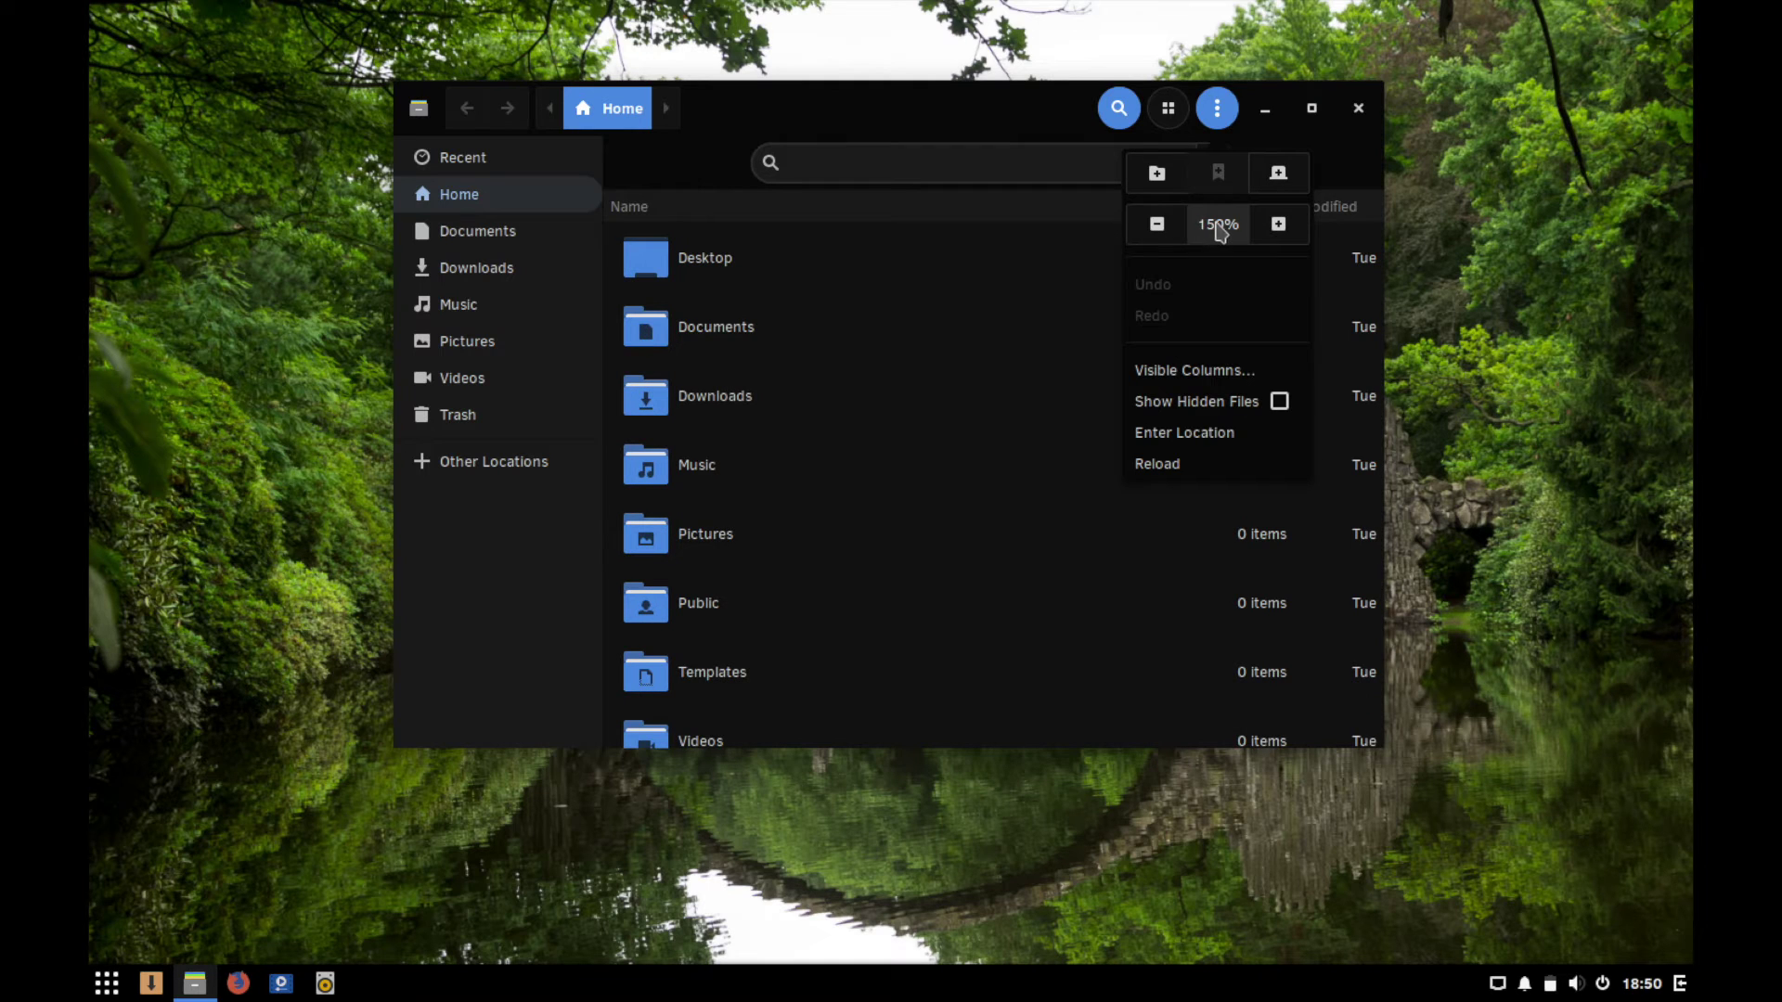
pyautogui.click(1278, 224)
pyautogui.click(1233, 228)
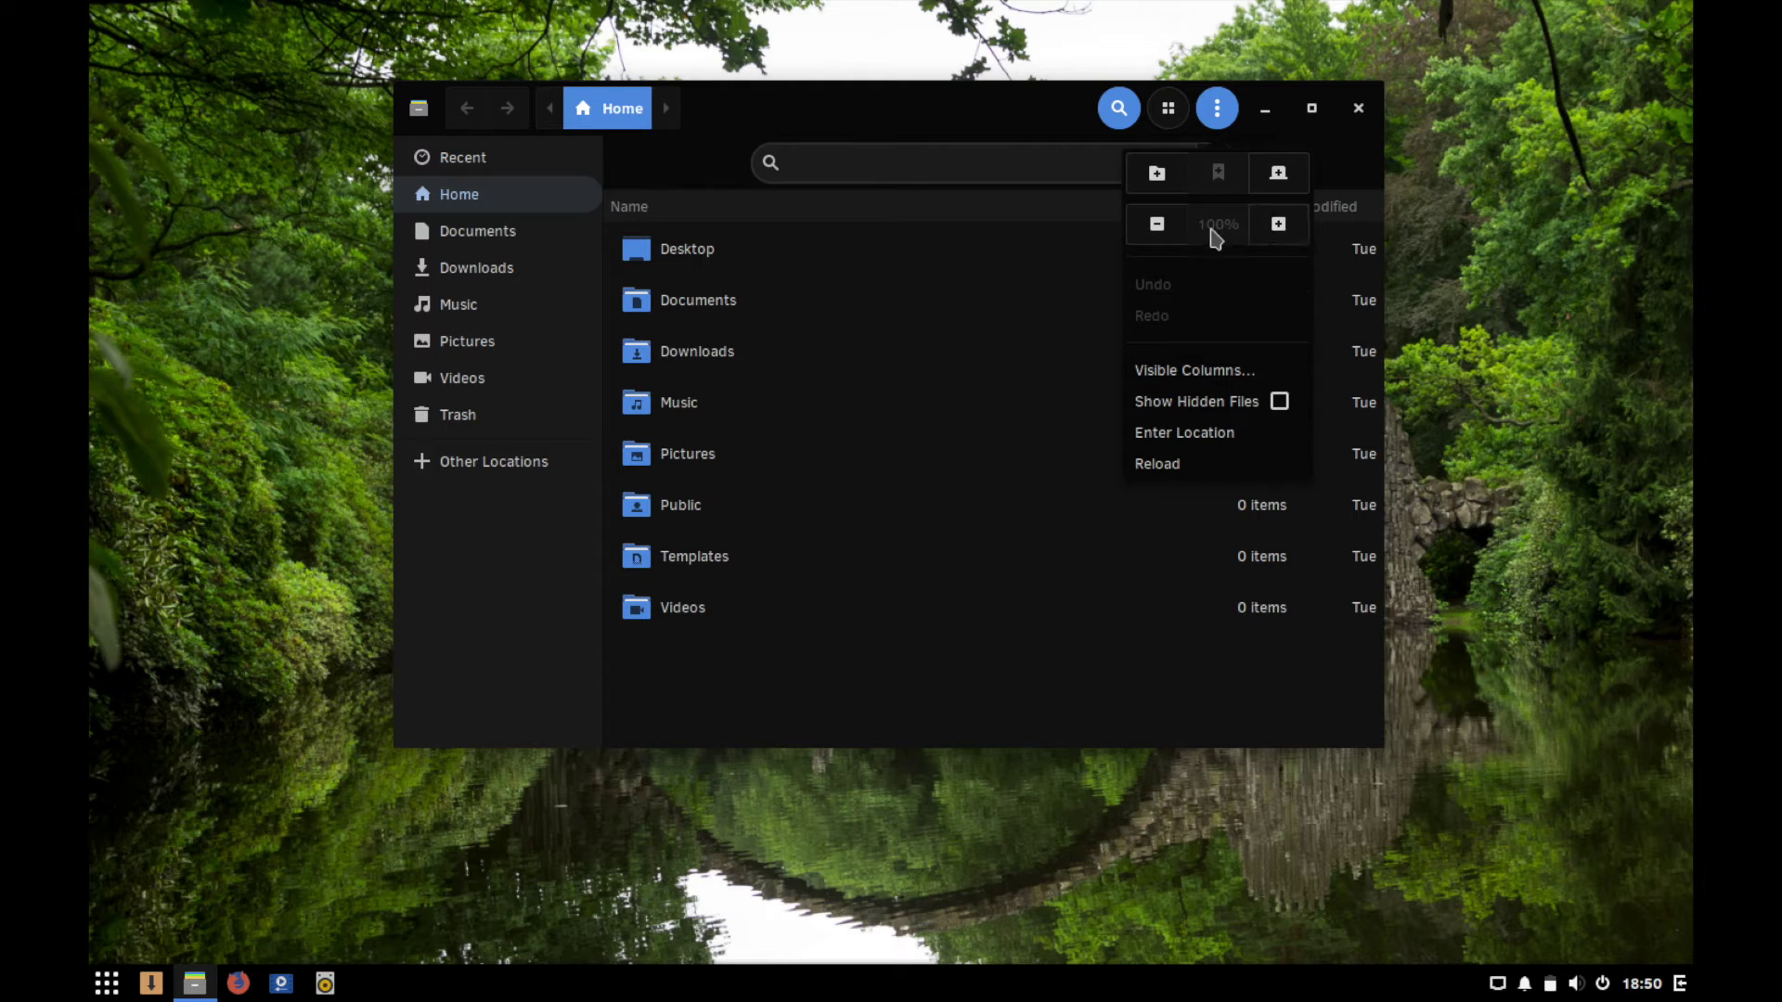
pyautogui.click(1276, 227)
pyautogui.click(1276, 227)
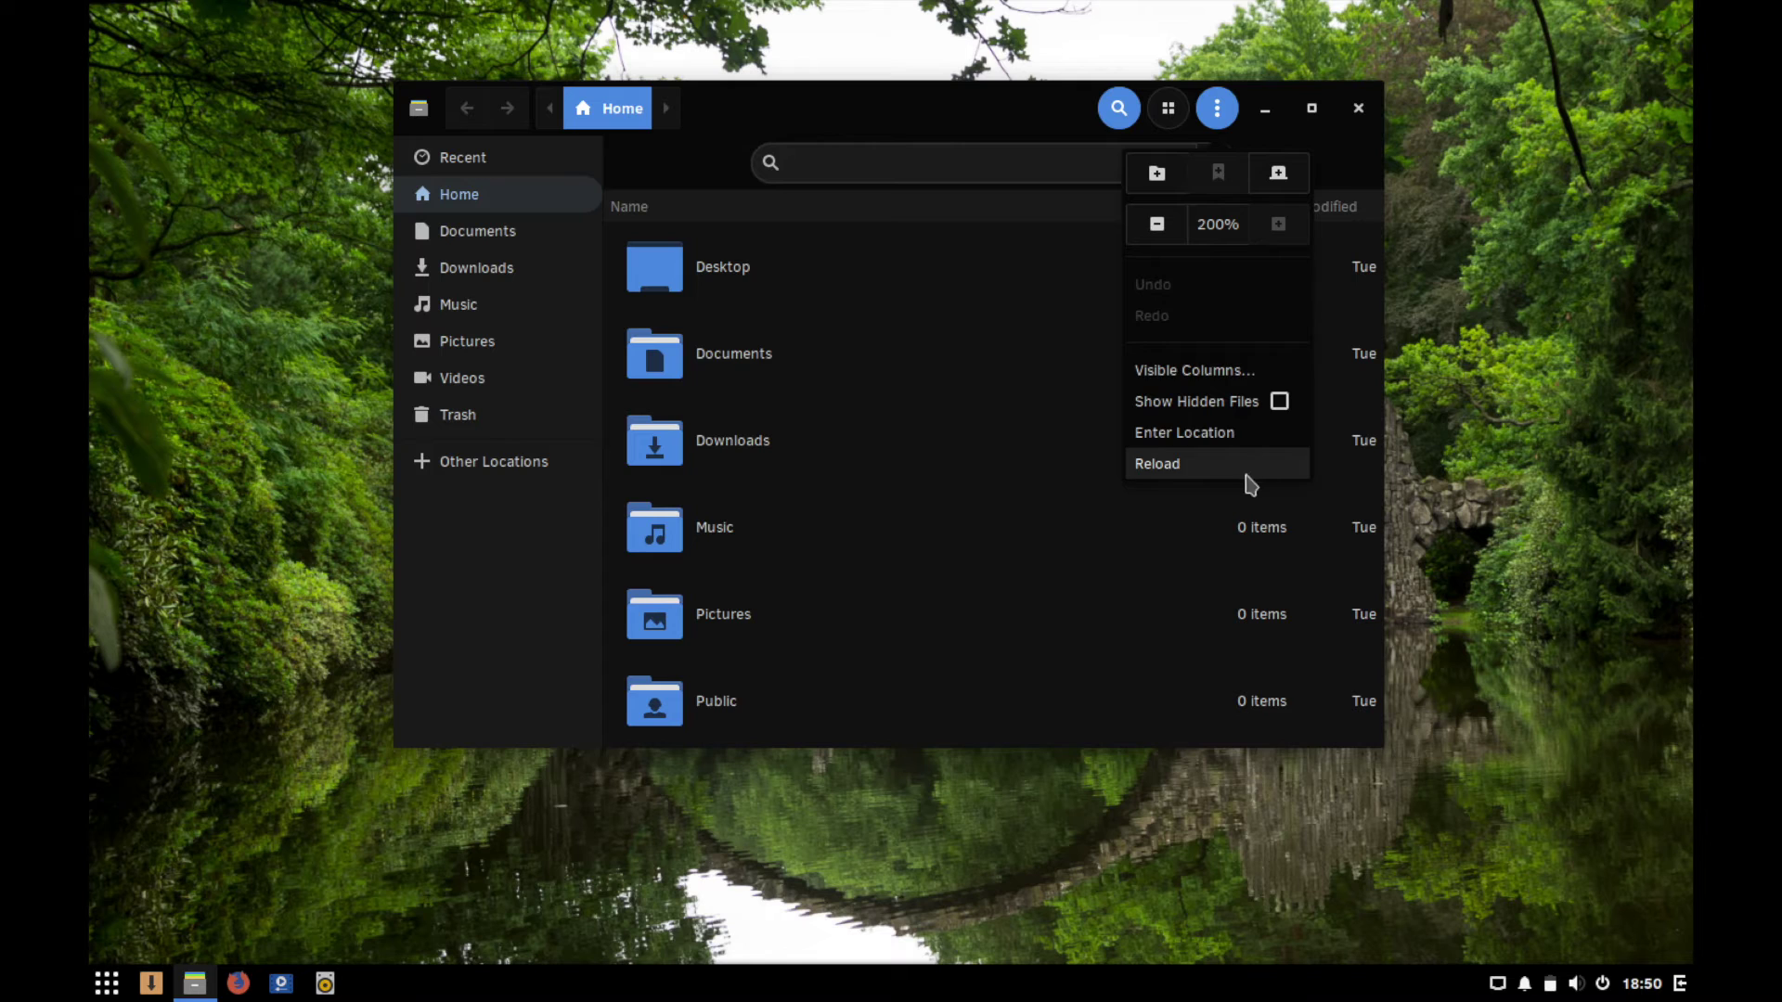
# Add five more Home tabs for six in total, then show Other Locations in the last.
pyautogui.click(1278, 176)
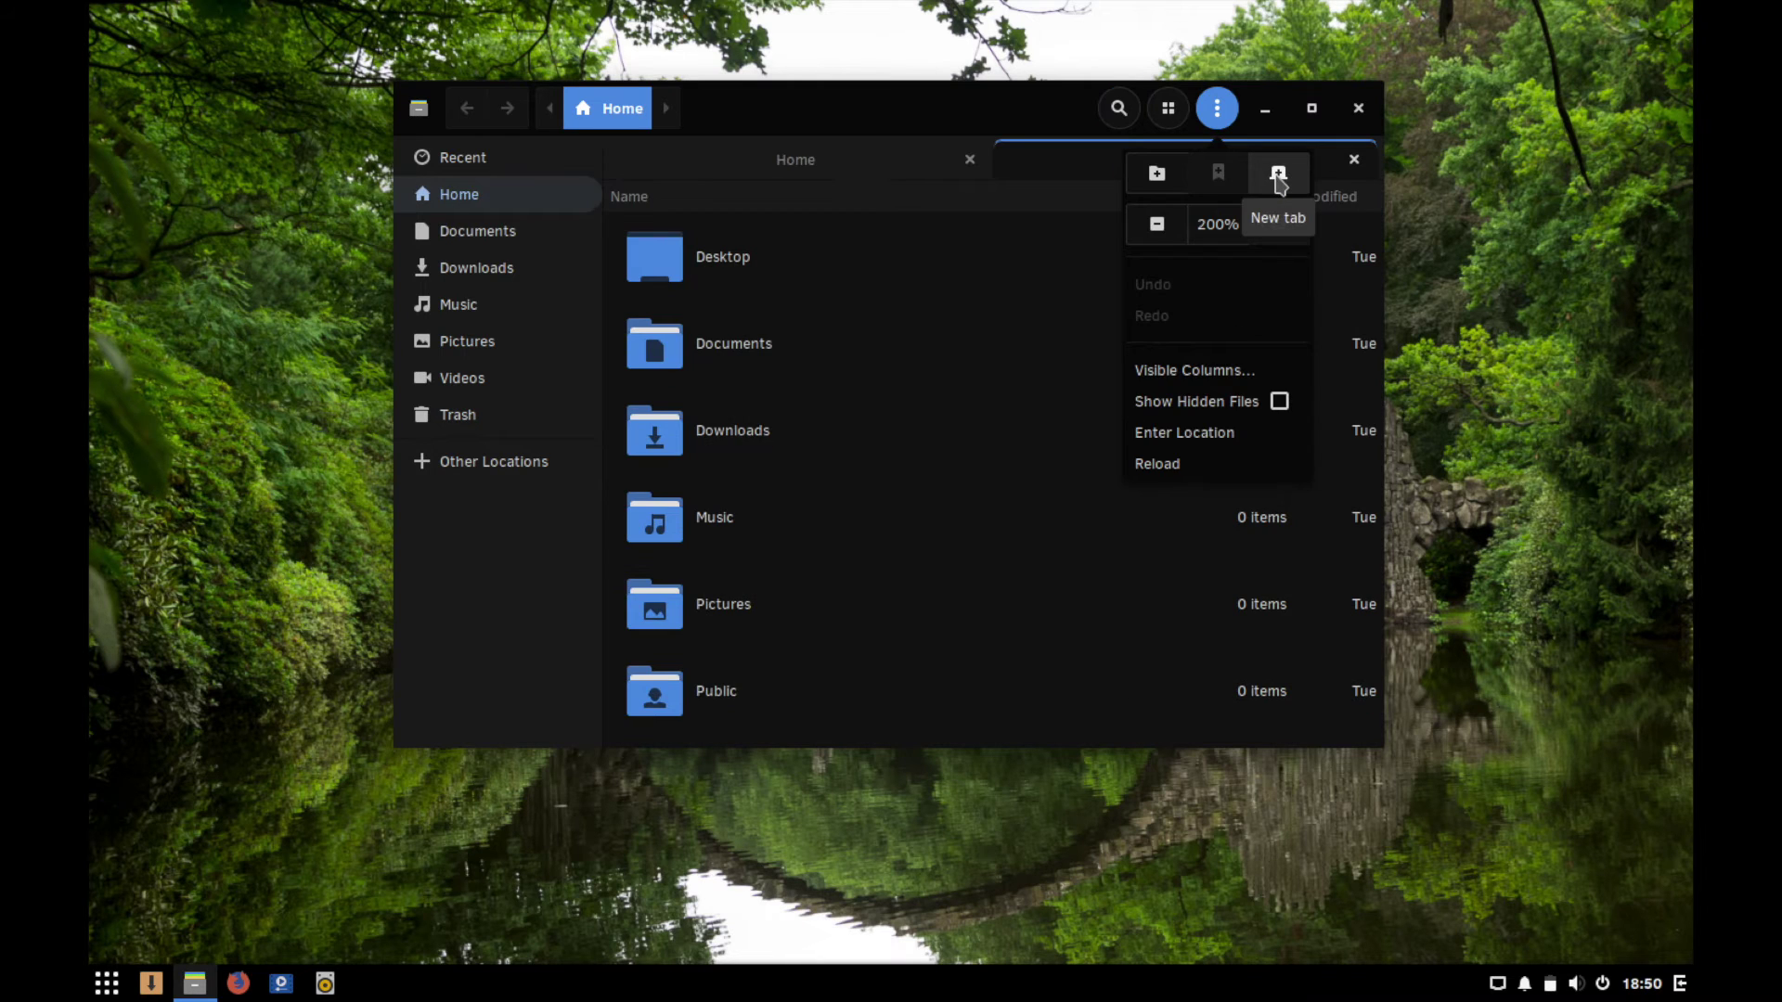
pyautogui.click(1279, 177)
pyautogui.click(1279, 176)
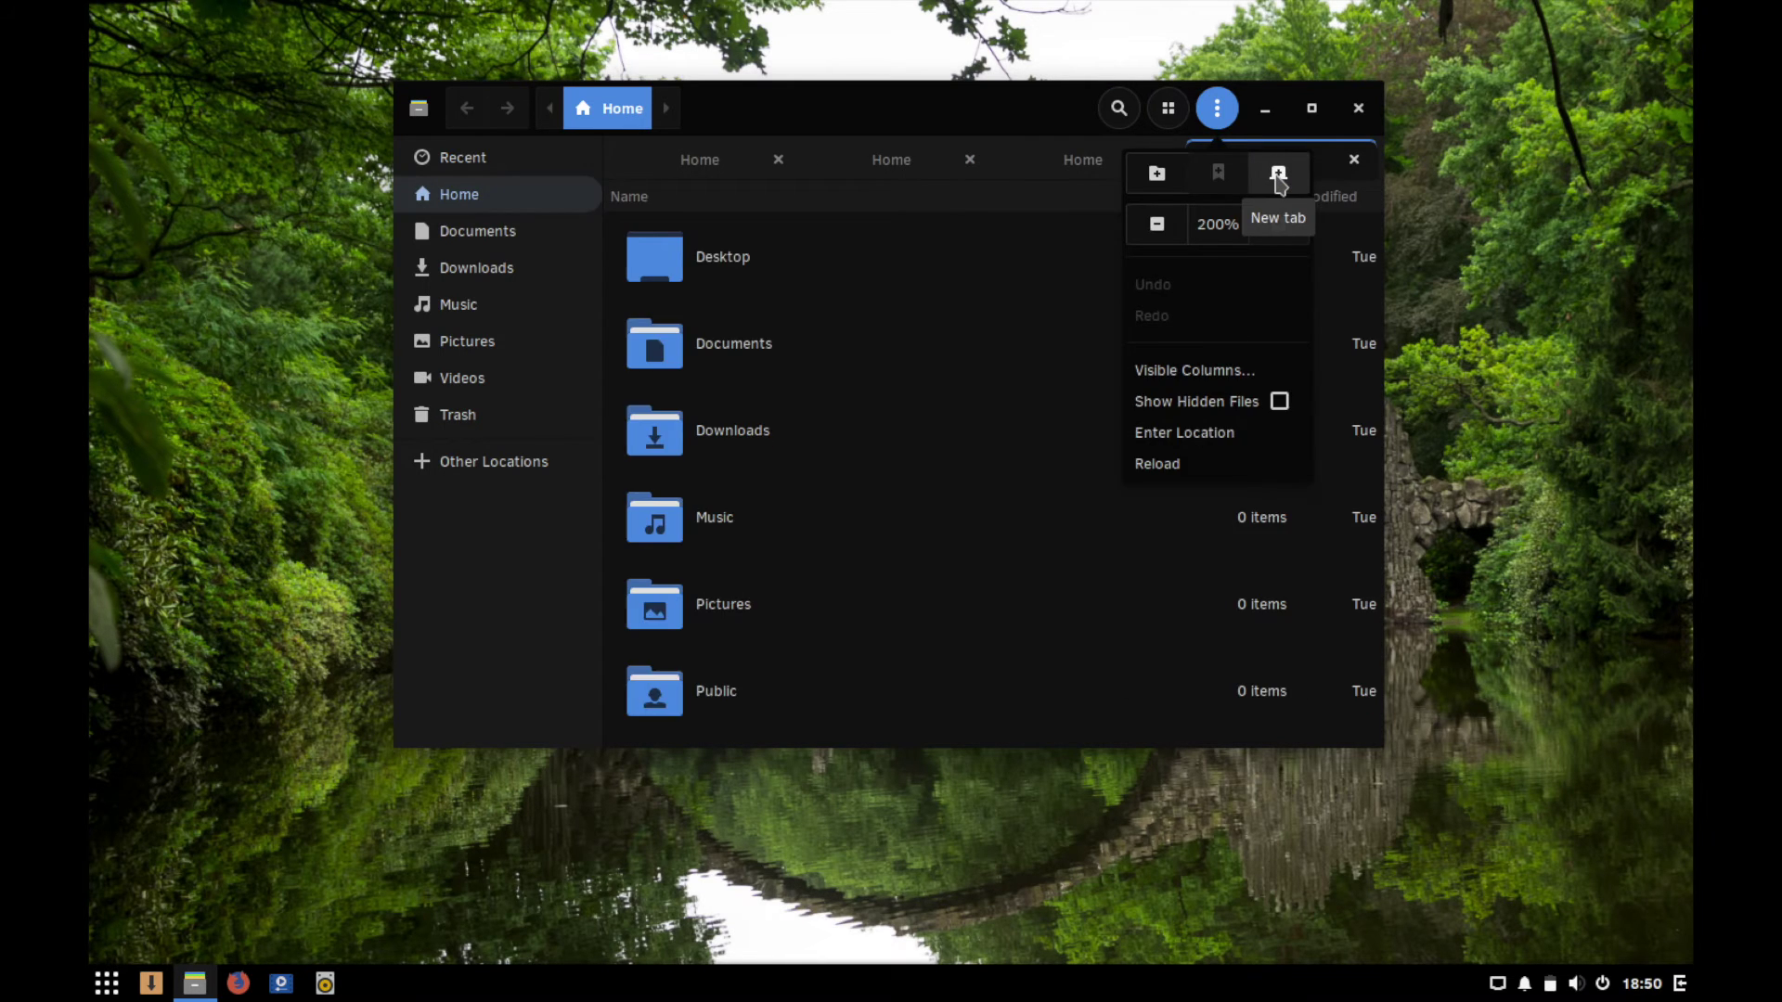
pyautogui.click(1278, 176)
pyautogui.click(1278, 176)
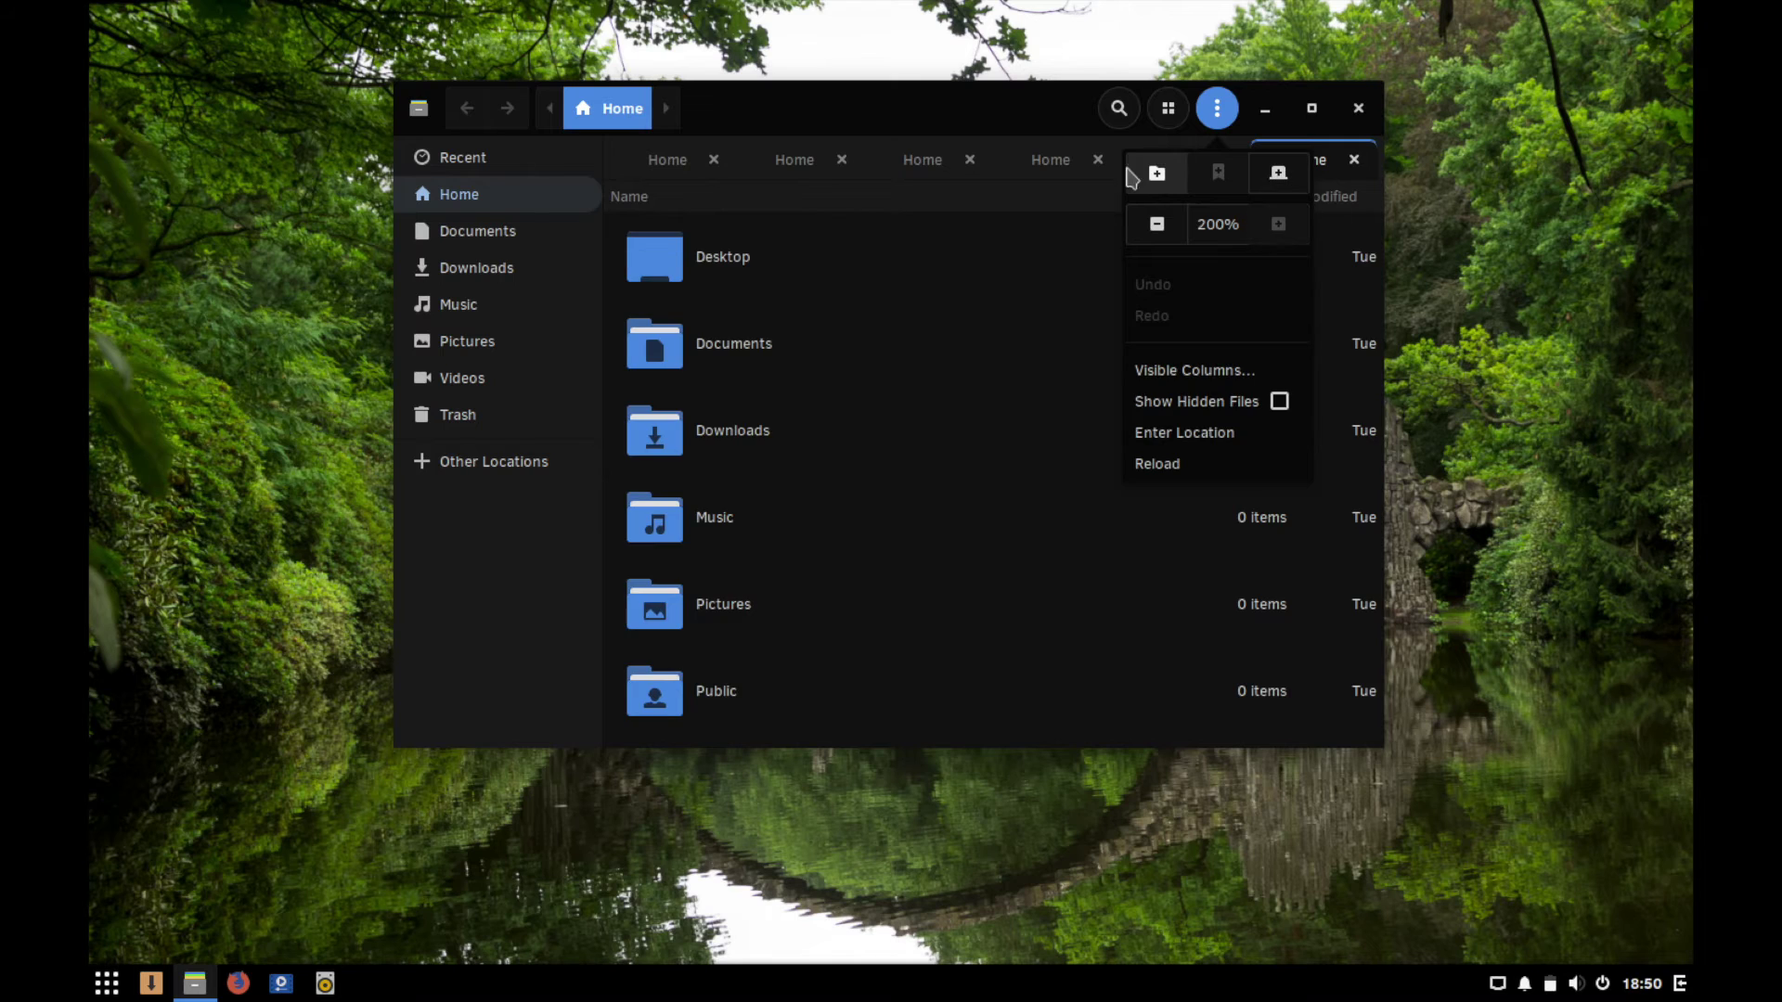
pyautogui.click(856, 123)
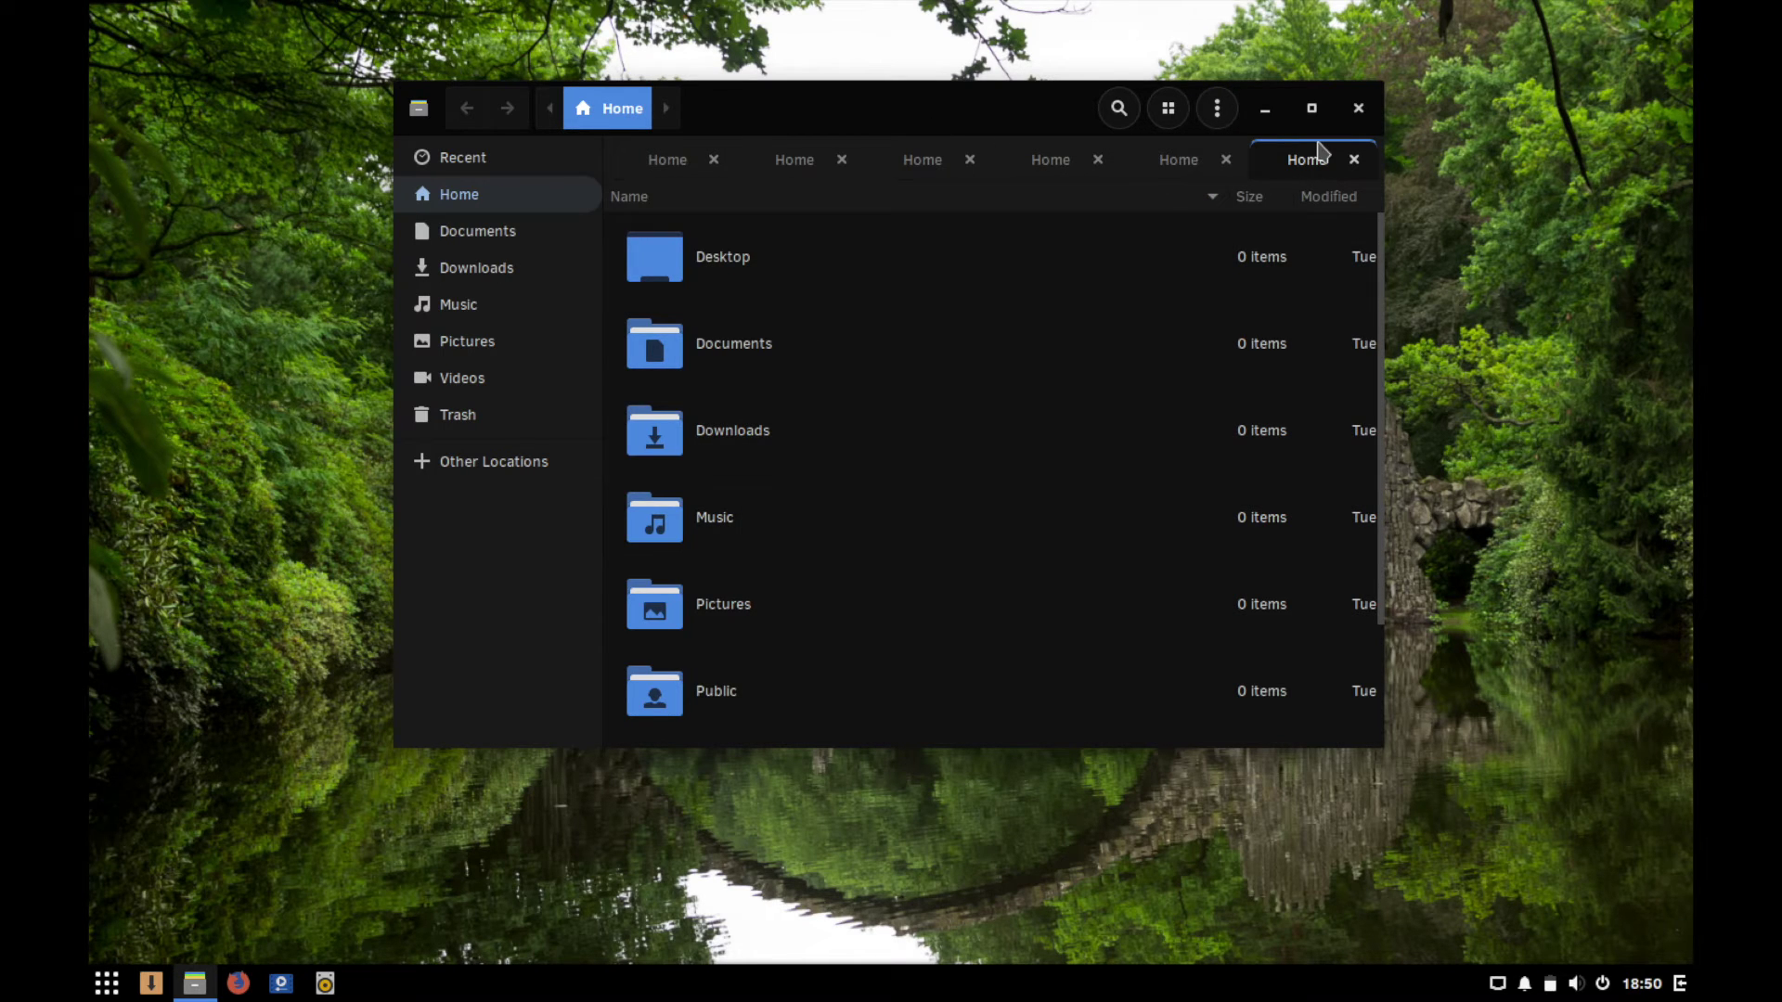
pyautogui.moveTo(1020, 119); pyautogui.dragTo(951, 173)
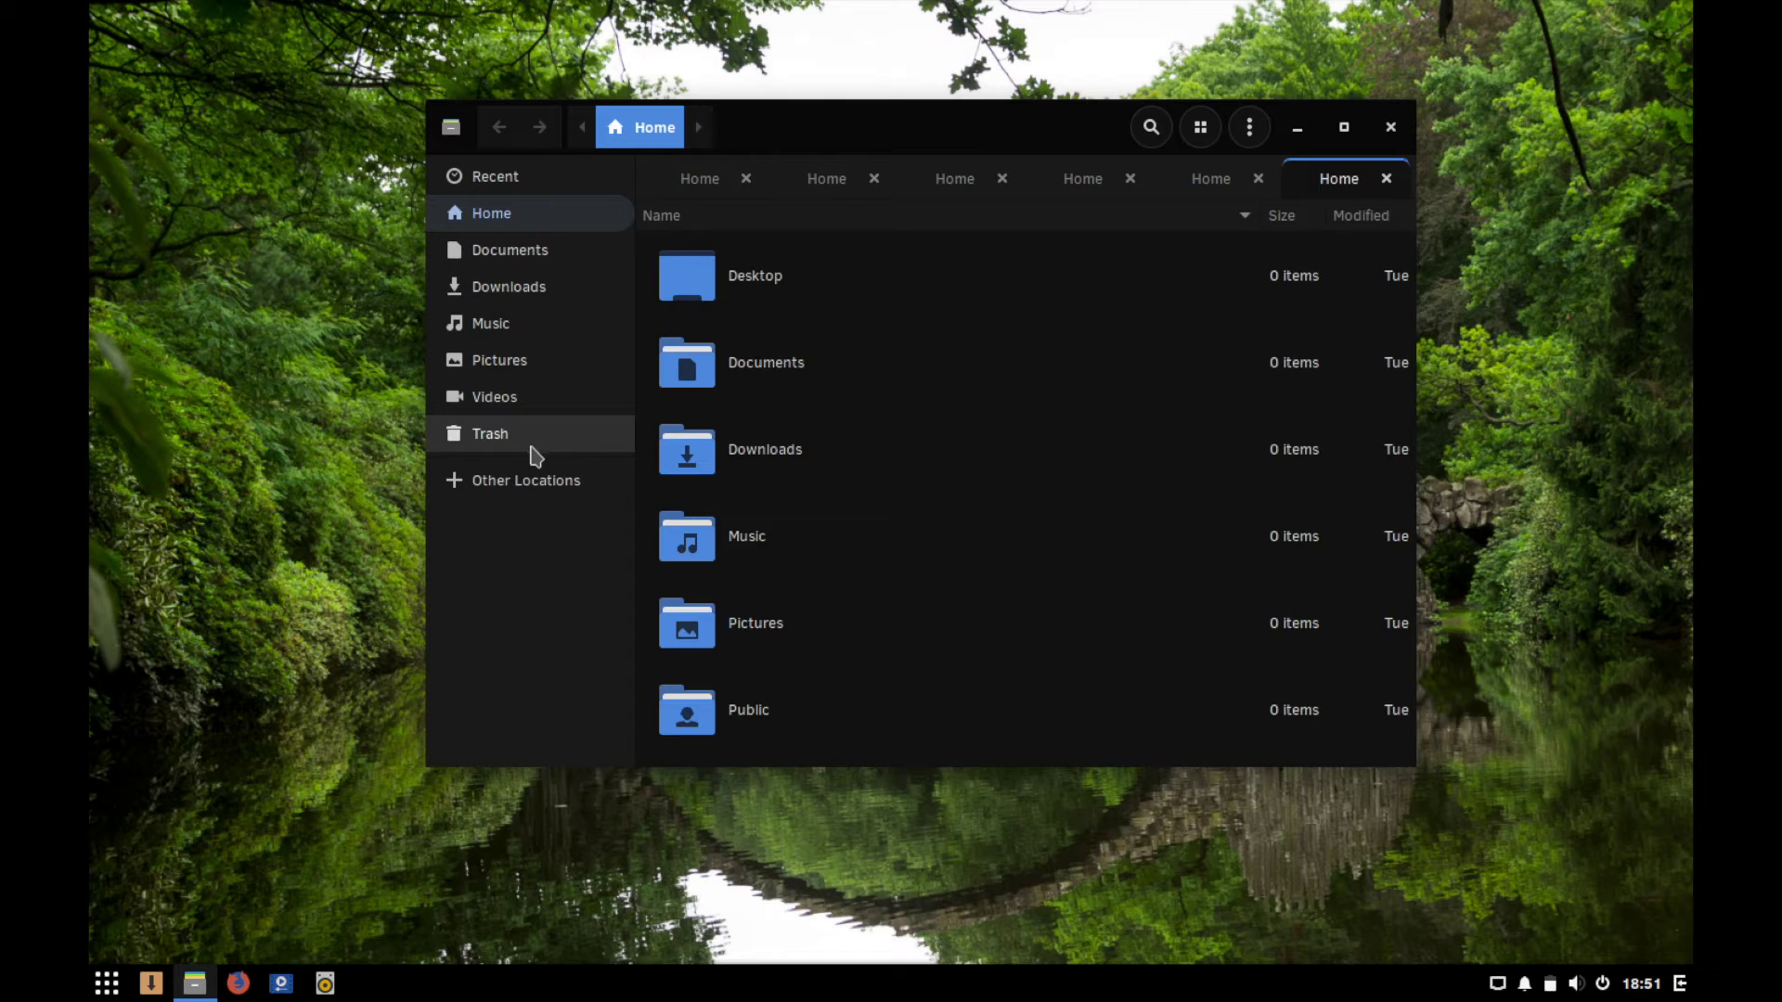
pyautogui.click(529, 490)
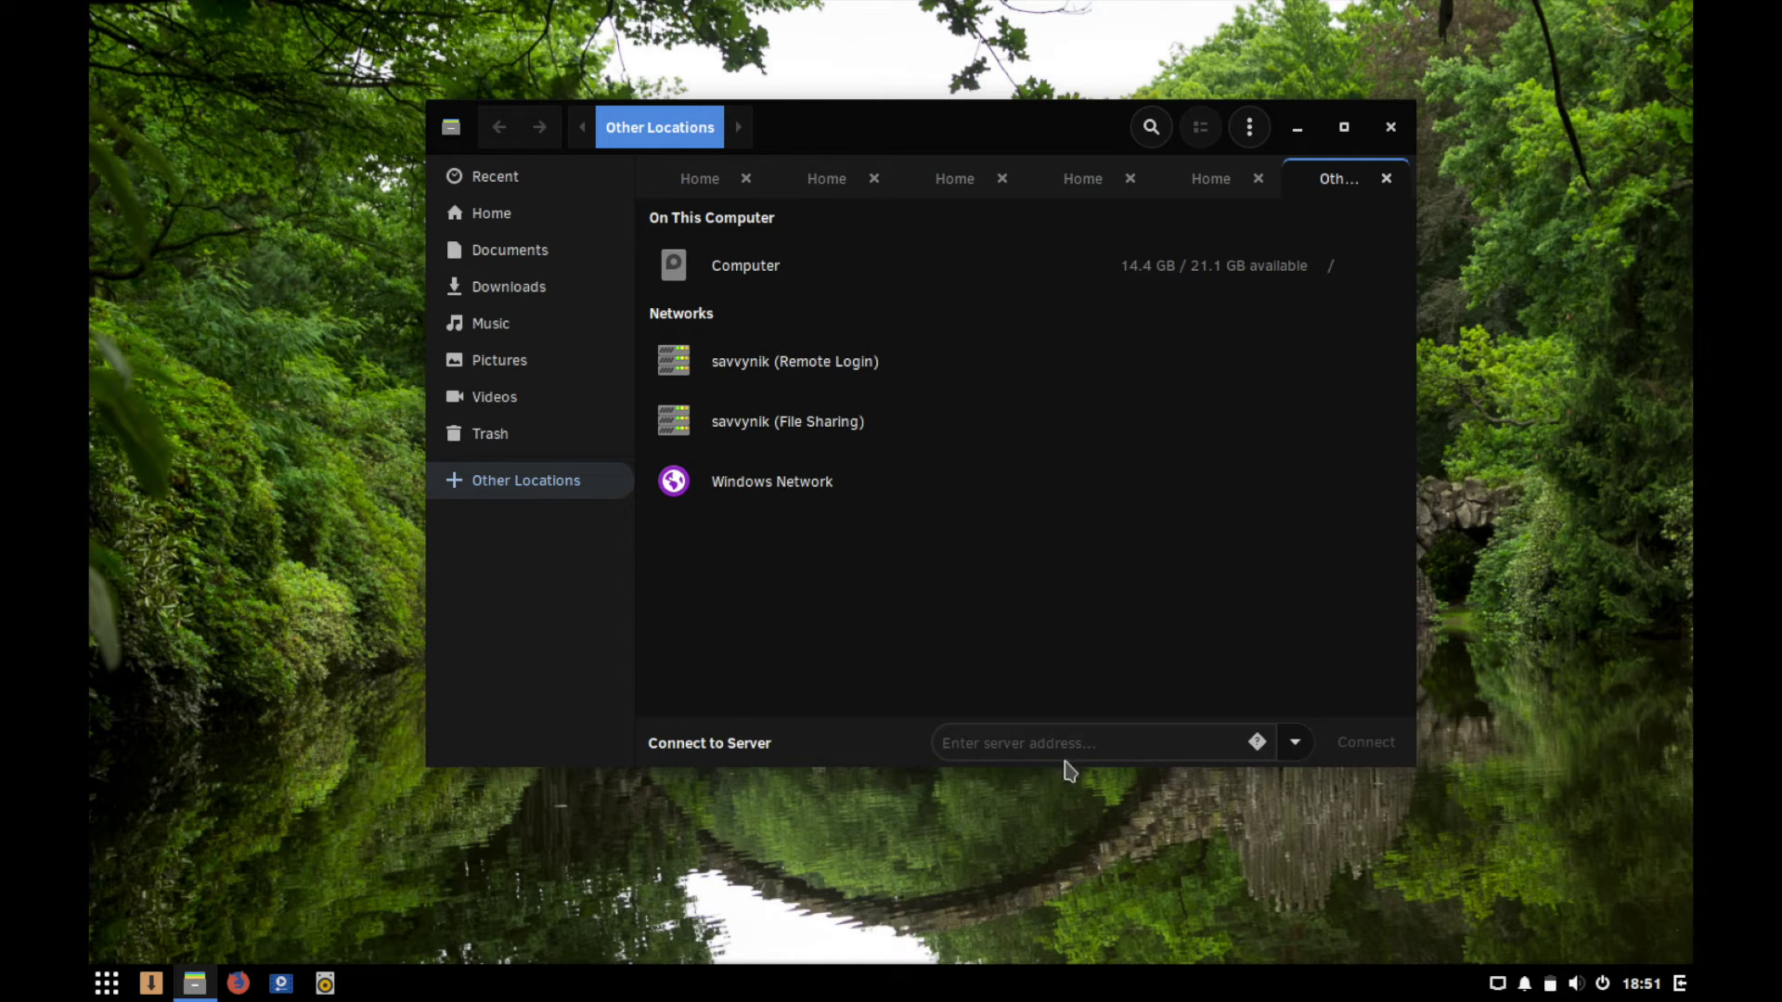
# Check the recent servers list, then toggle the application menu open and shut several times.
pyautogui.click(1295, 744)
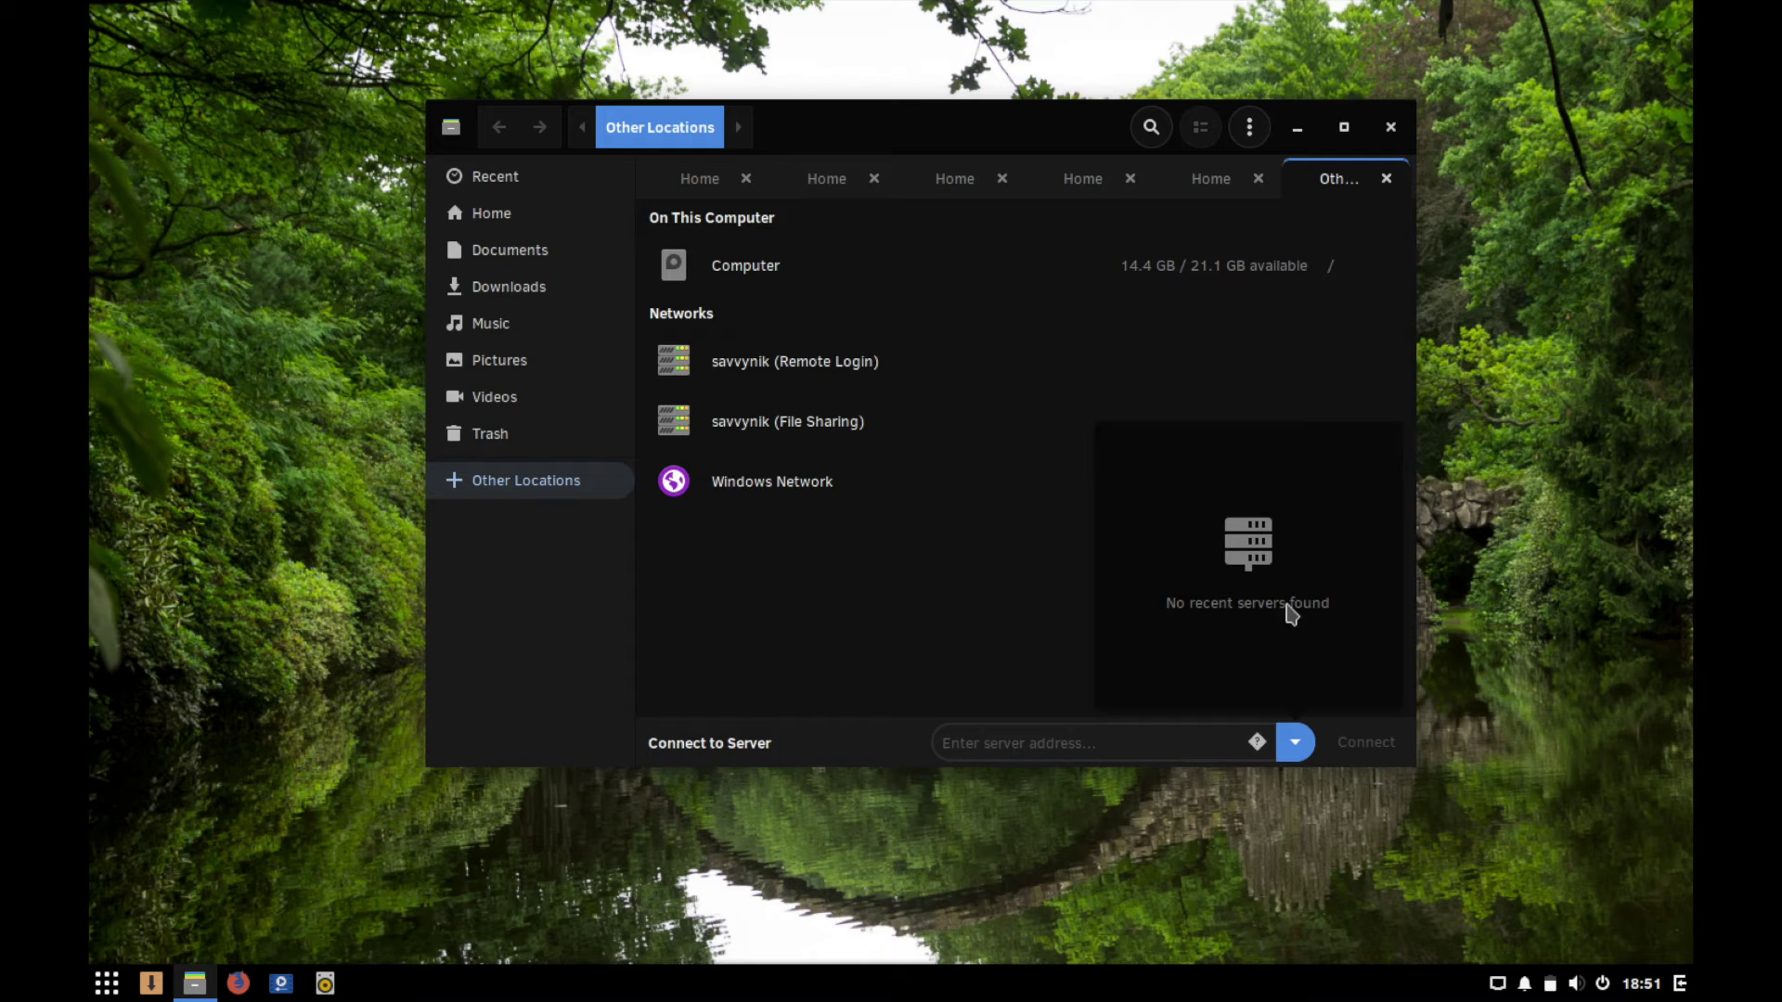
pyautogui.click(944, 579)
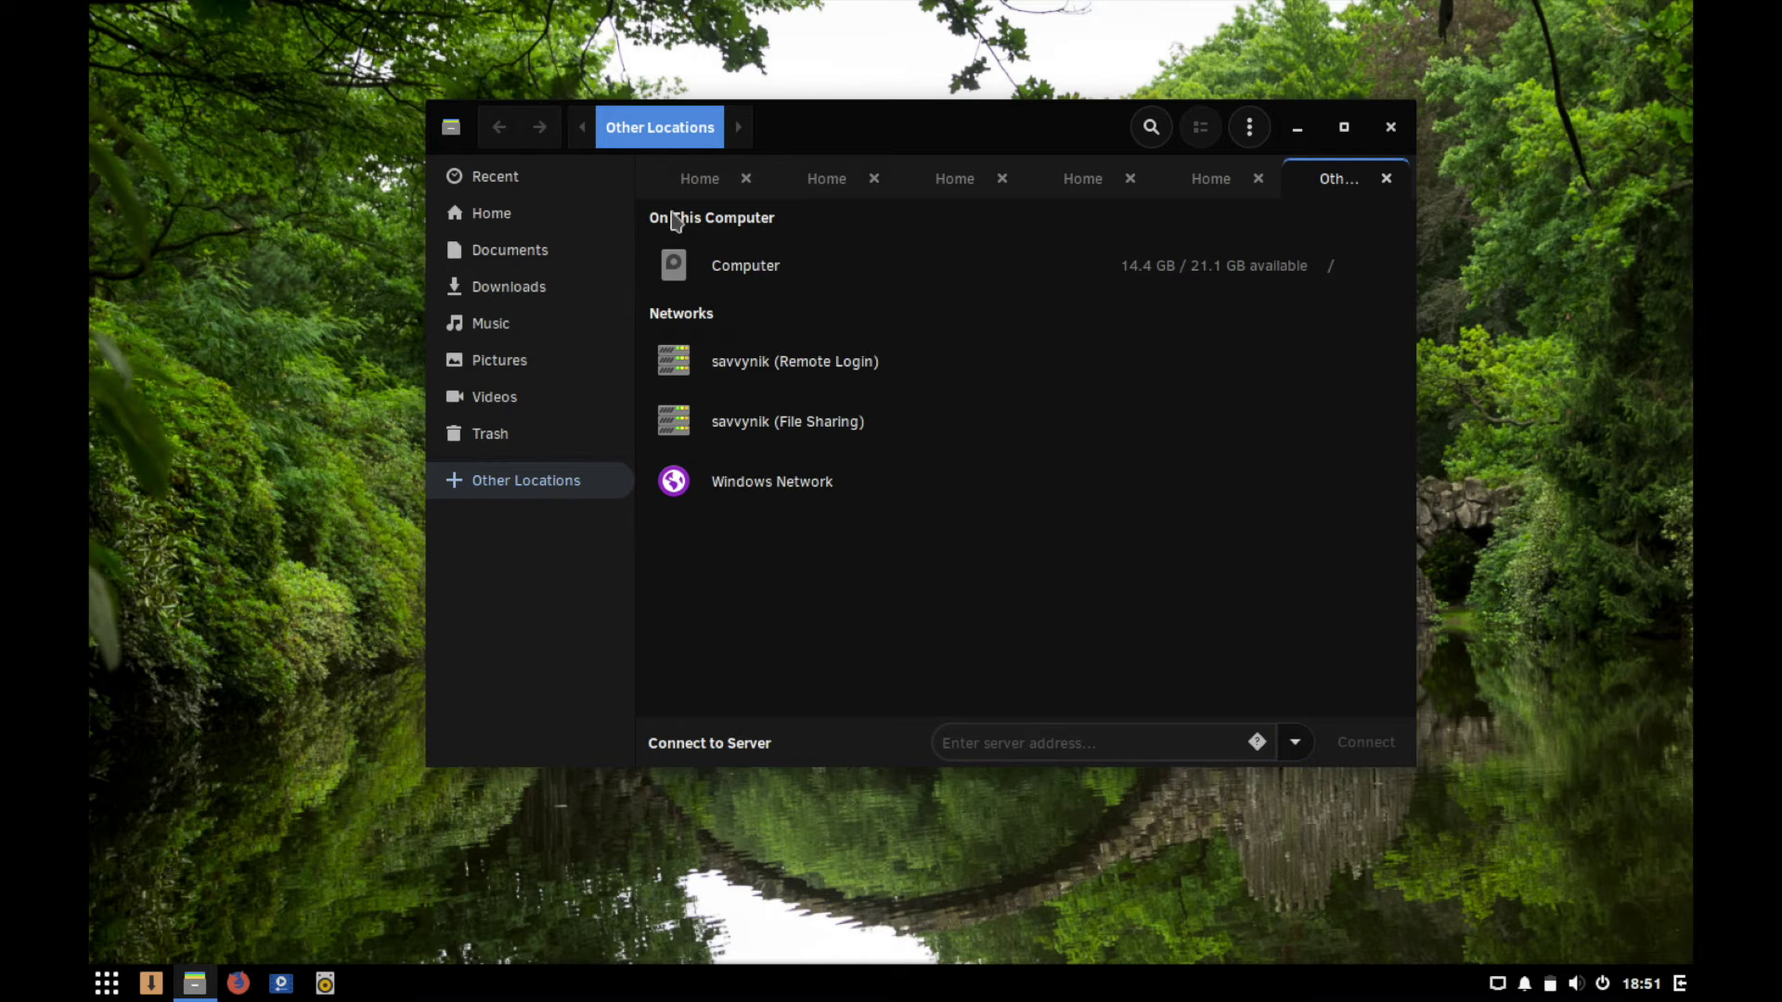
pyautogui.click(451, 127)
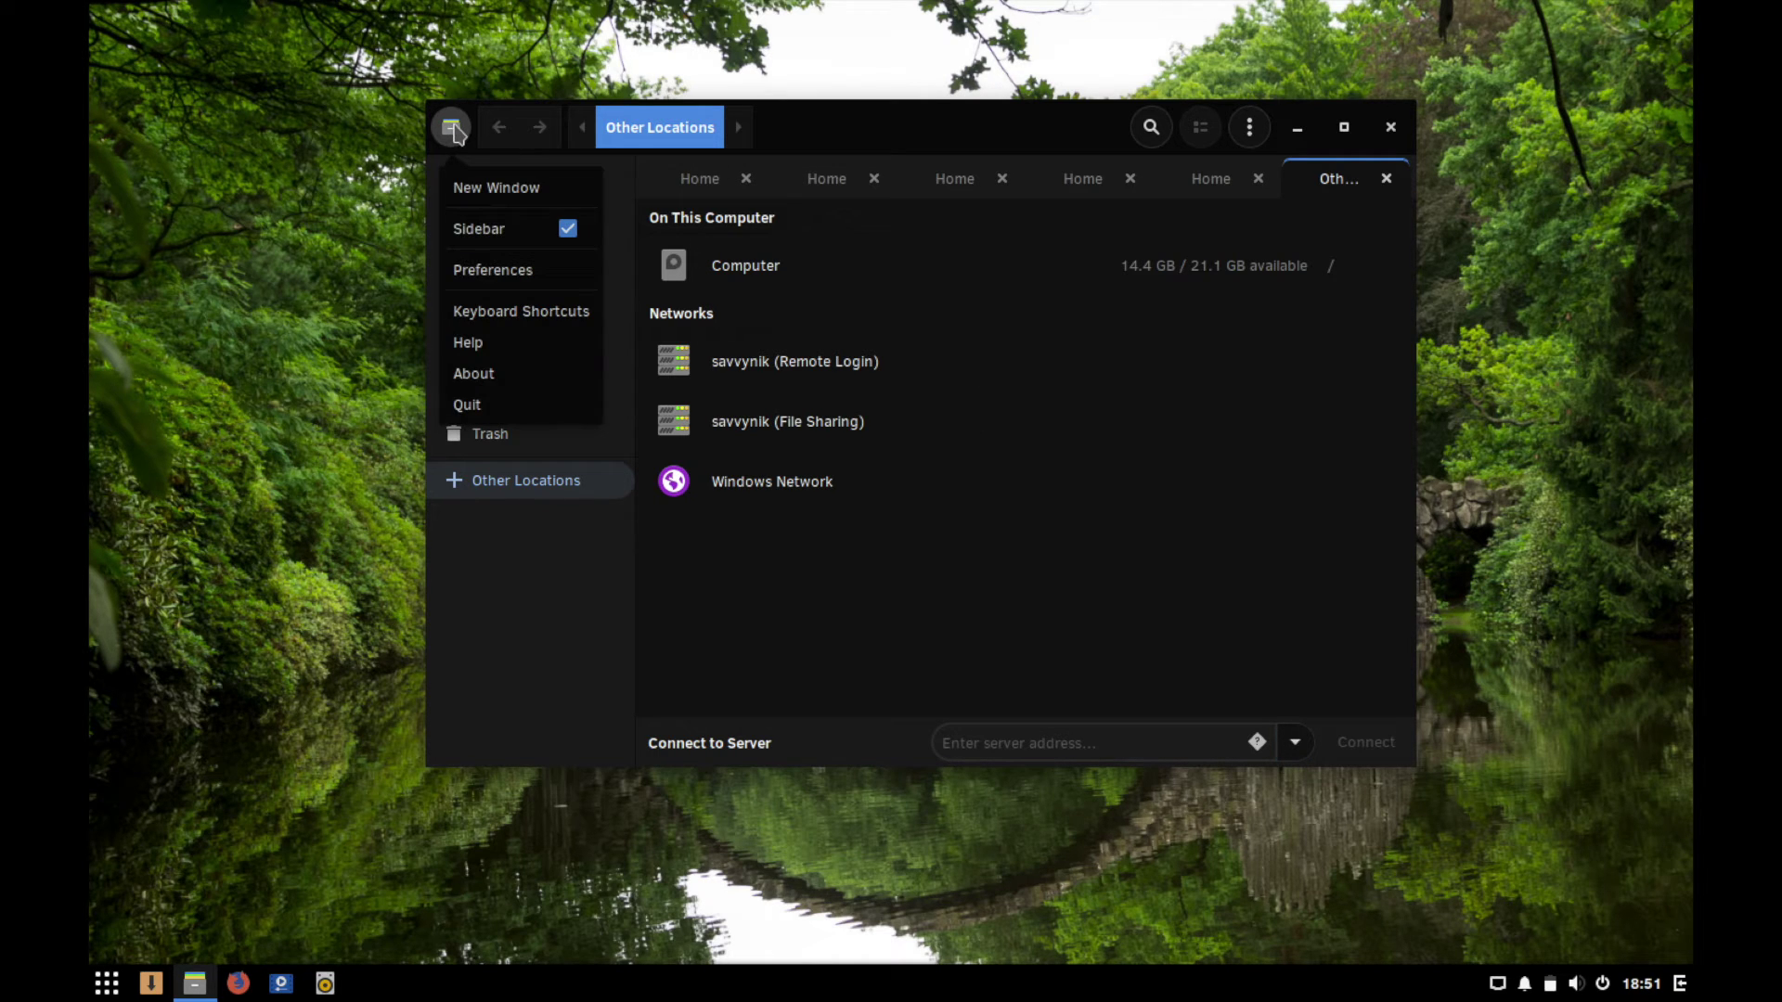
pyautogui.click(454, 132)
pyautogui.click(455, 132)
pyautogui.click(455, 131)
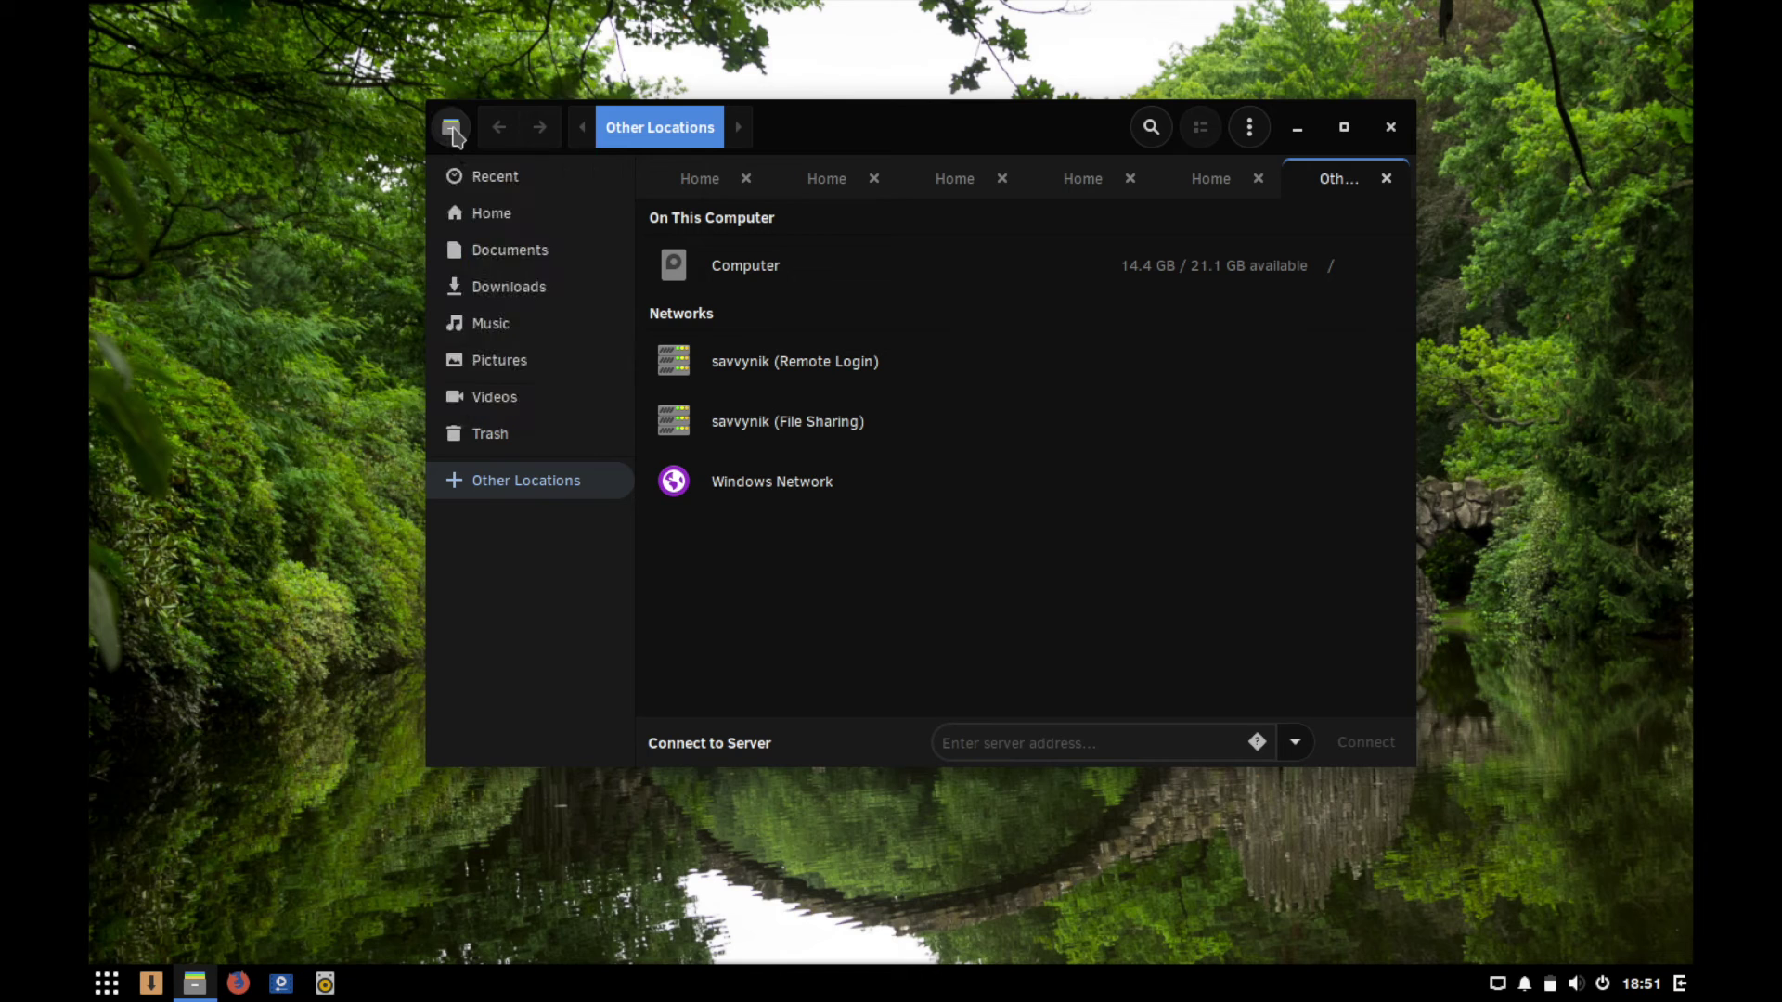
pyautogui.click(454, 132)
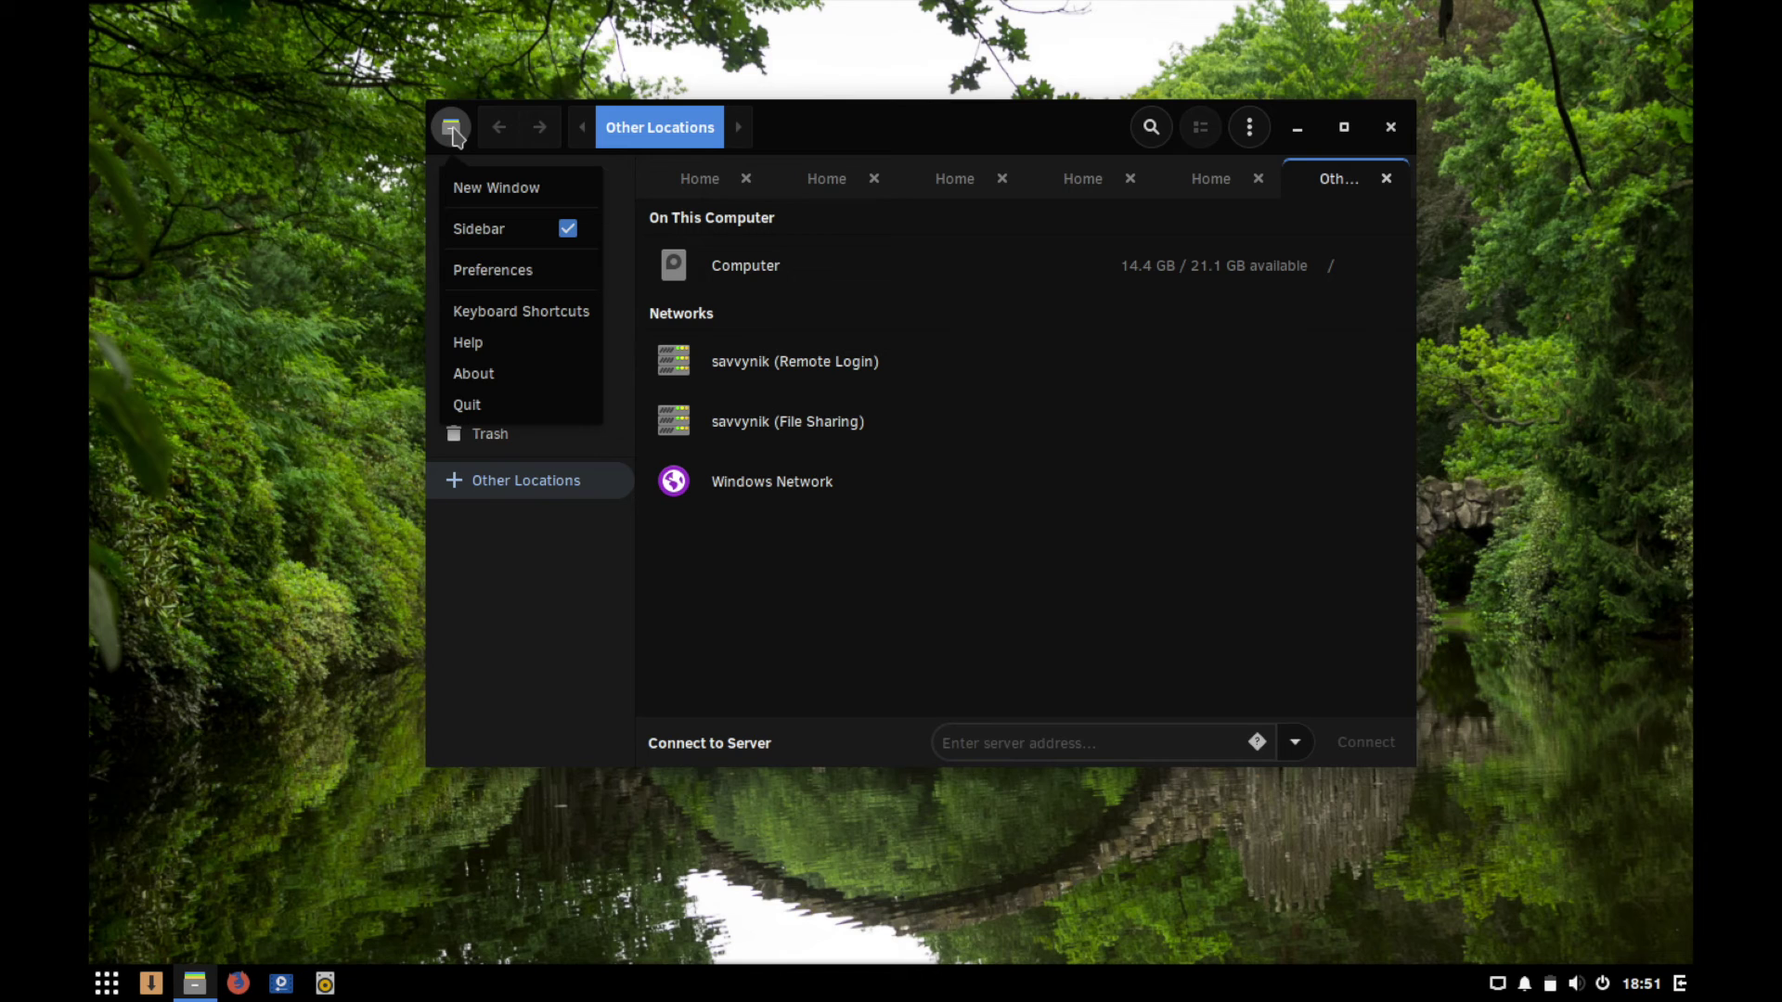
pyautogui.click(1392, 135)
# Close Files and launch Terminal by searching 'termina' in the application menu.
pyautogui.click(1390, 128)
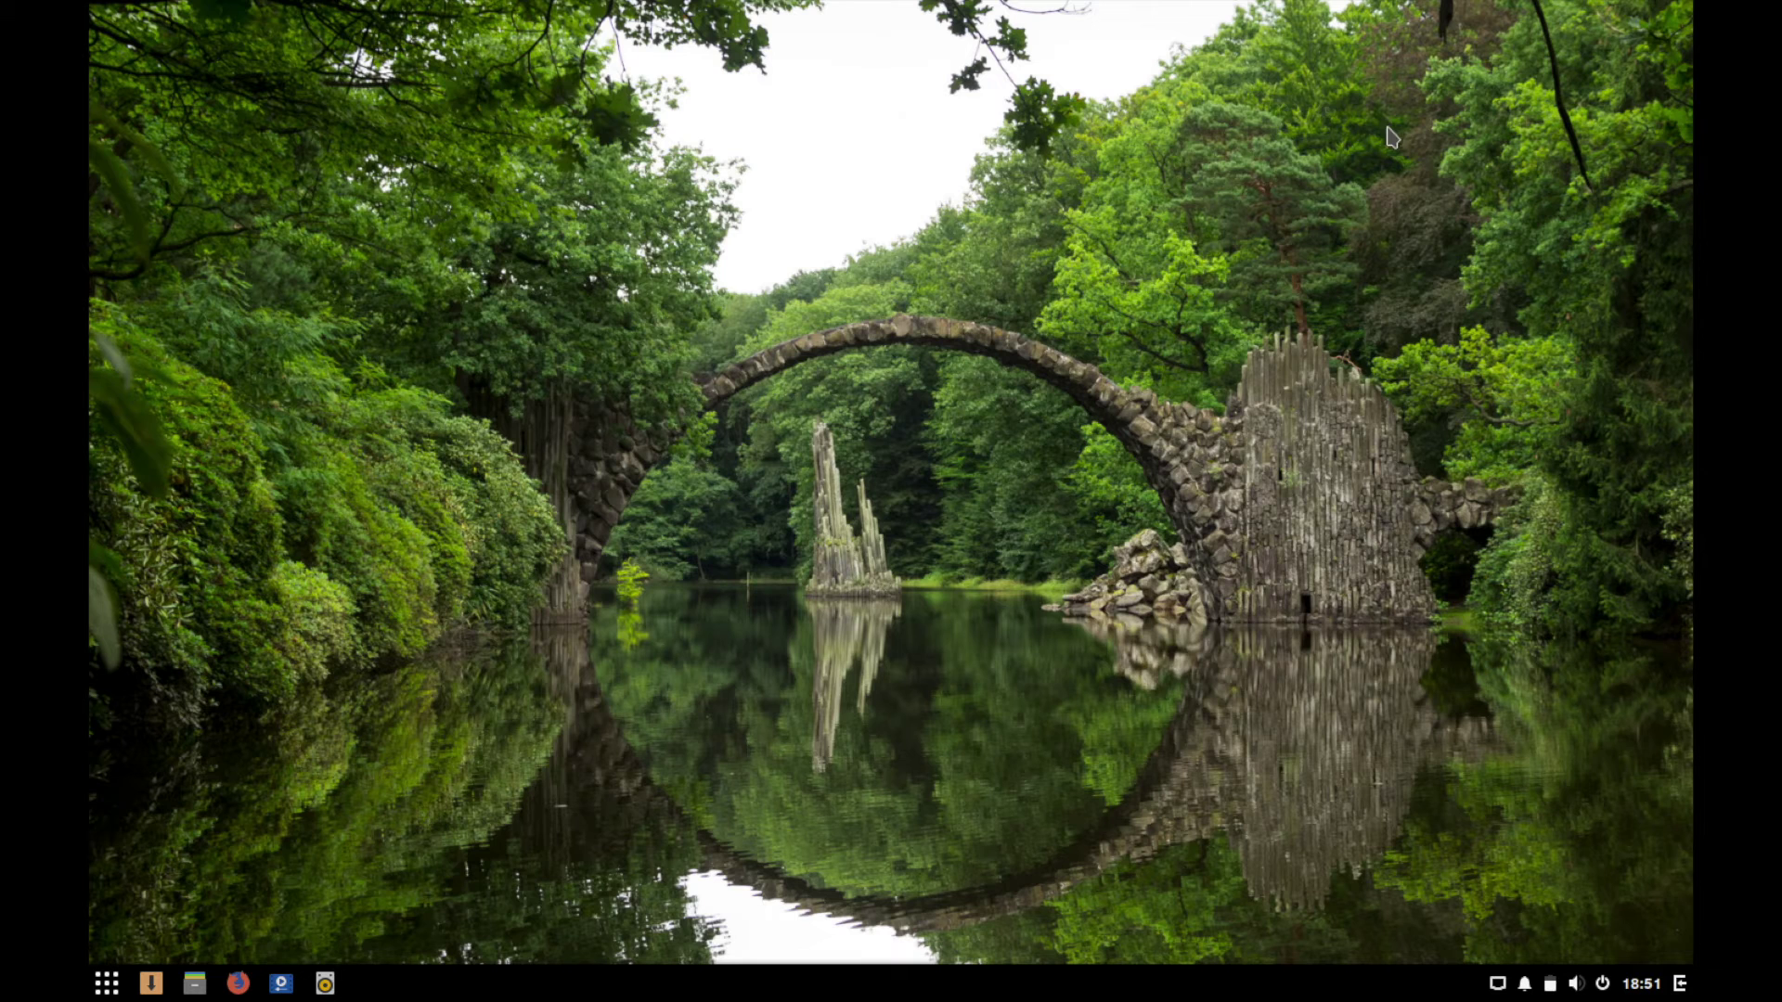
pyautogui.click(113, 980)
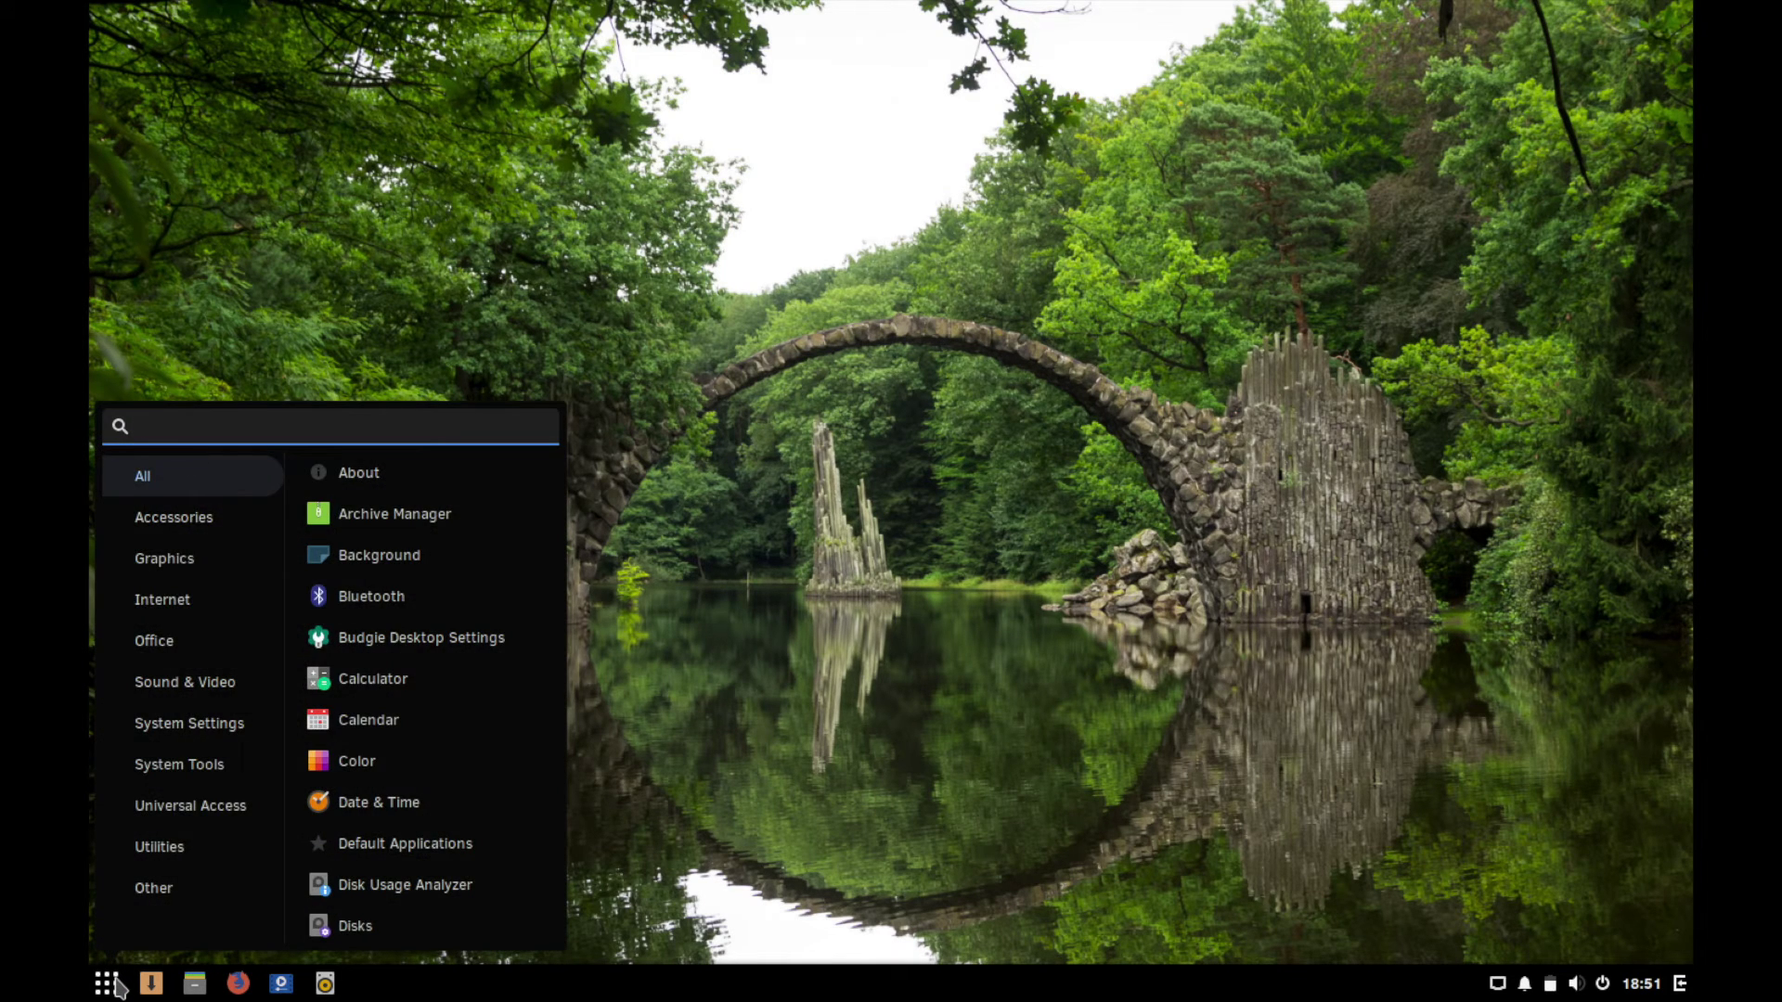
pyautogui.write('termina')
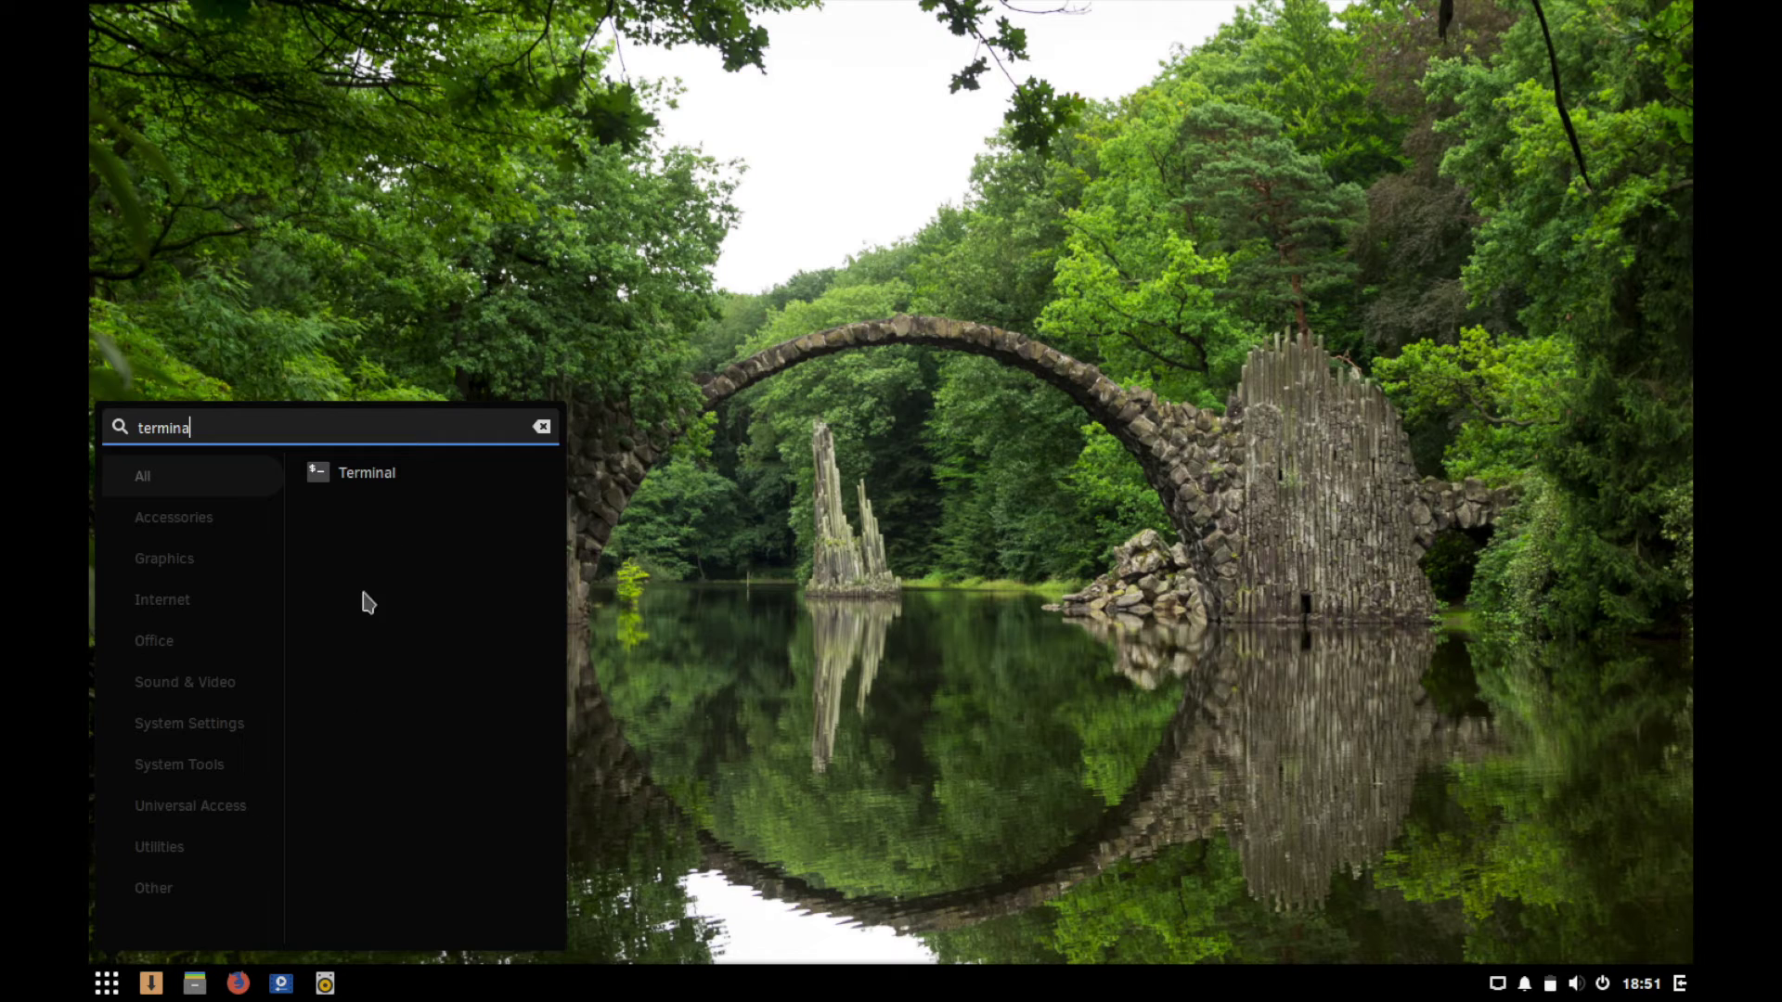
pyautogui.click(387, 475)
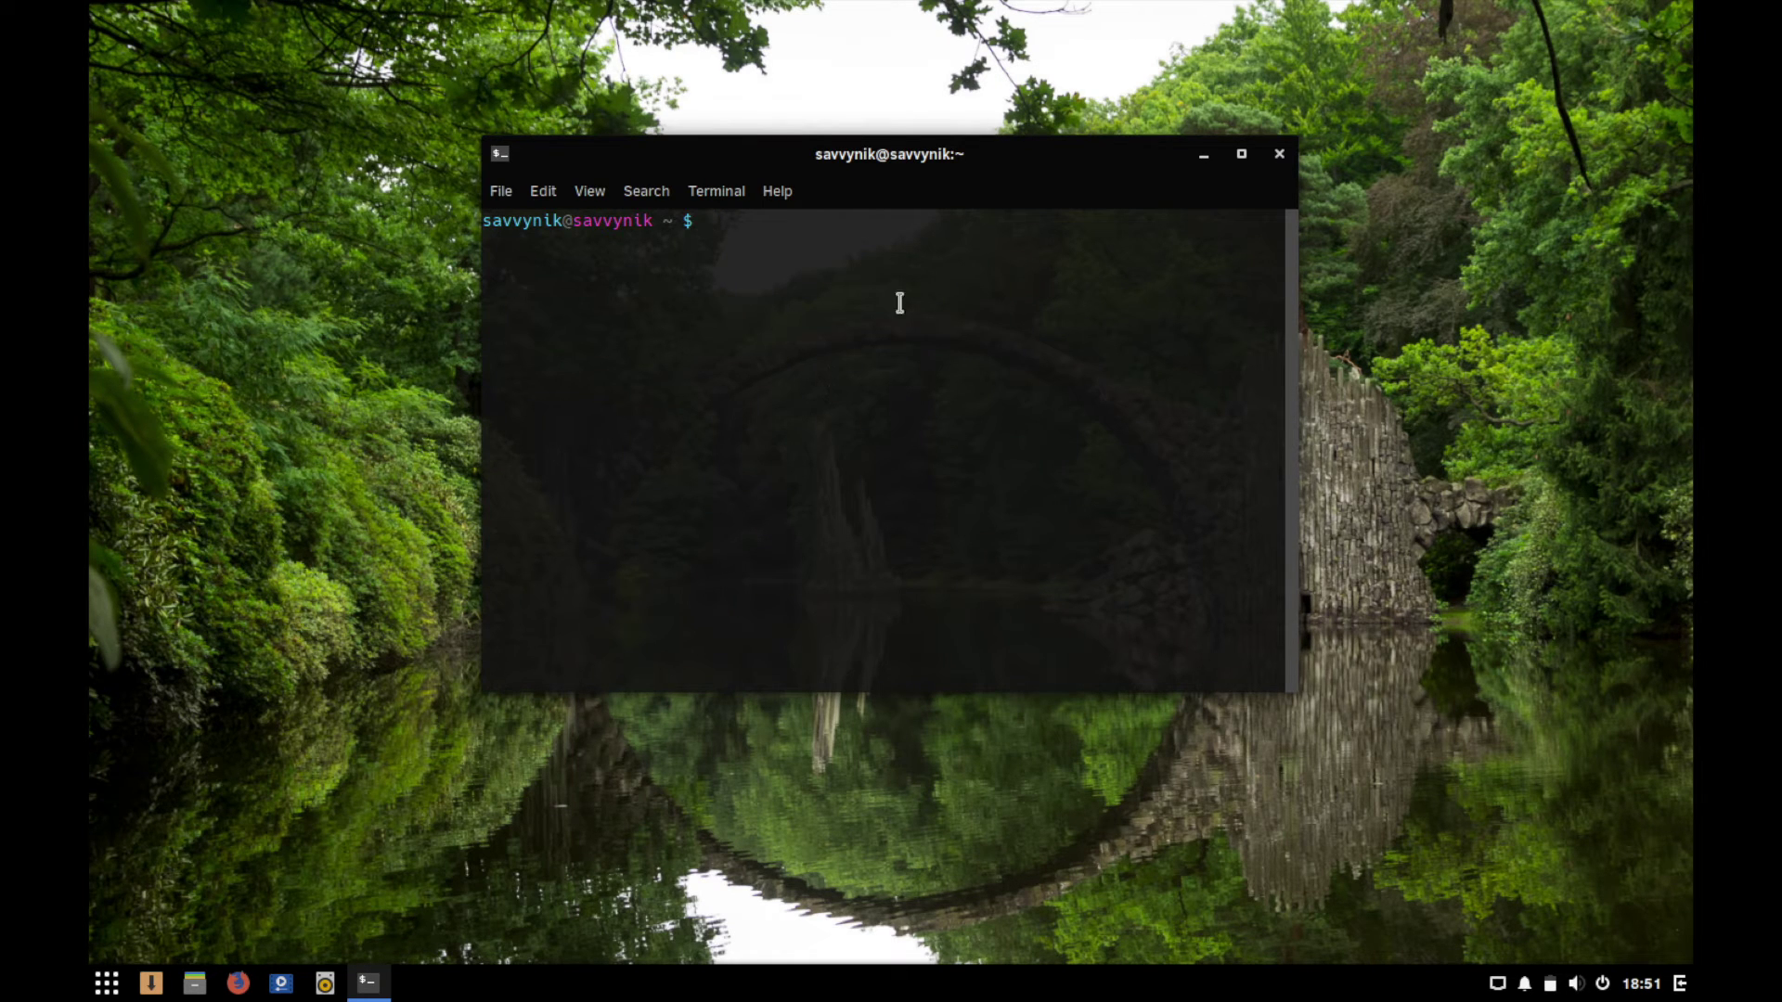
# Reposition the terminal window, then select and deselect the prompt's user and host name.
pyautogui.moveTo(1024, 144); pyautogui.dragTo(1024, 99)
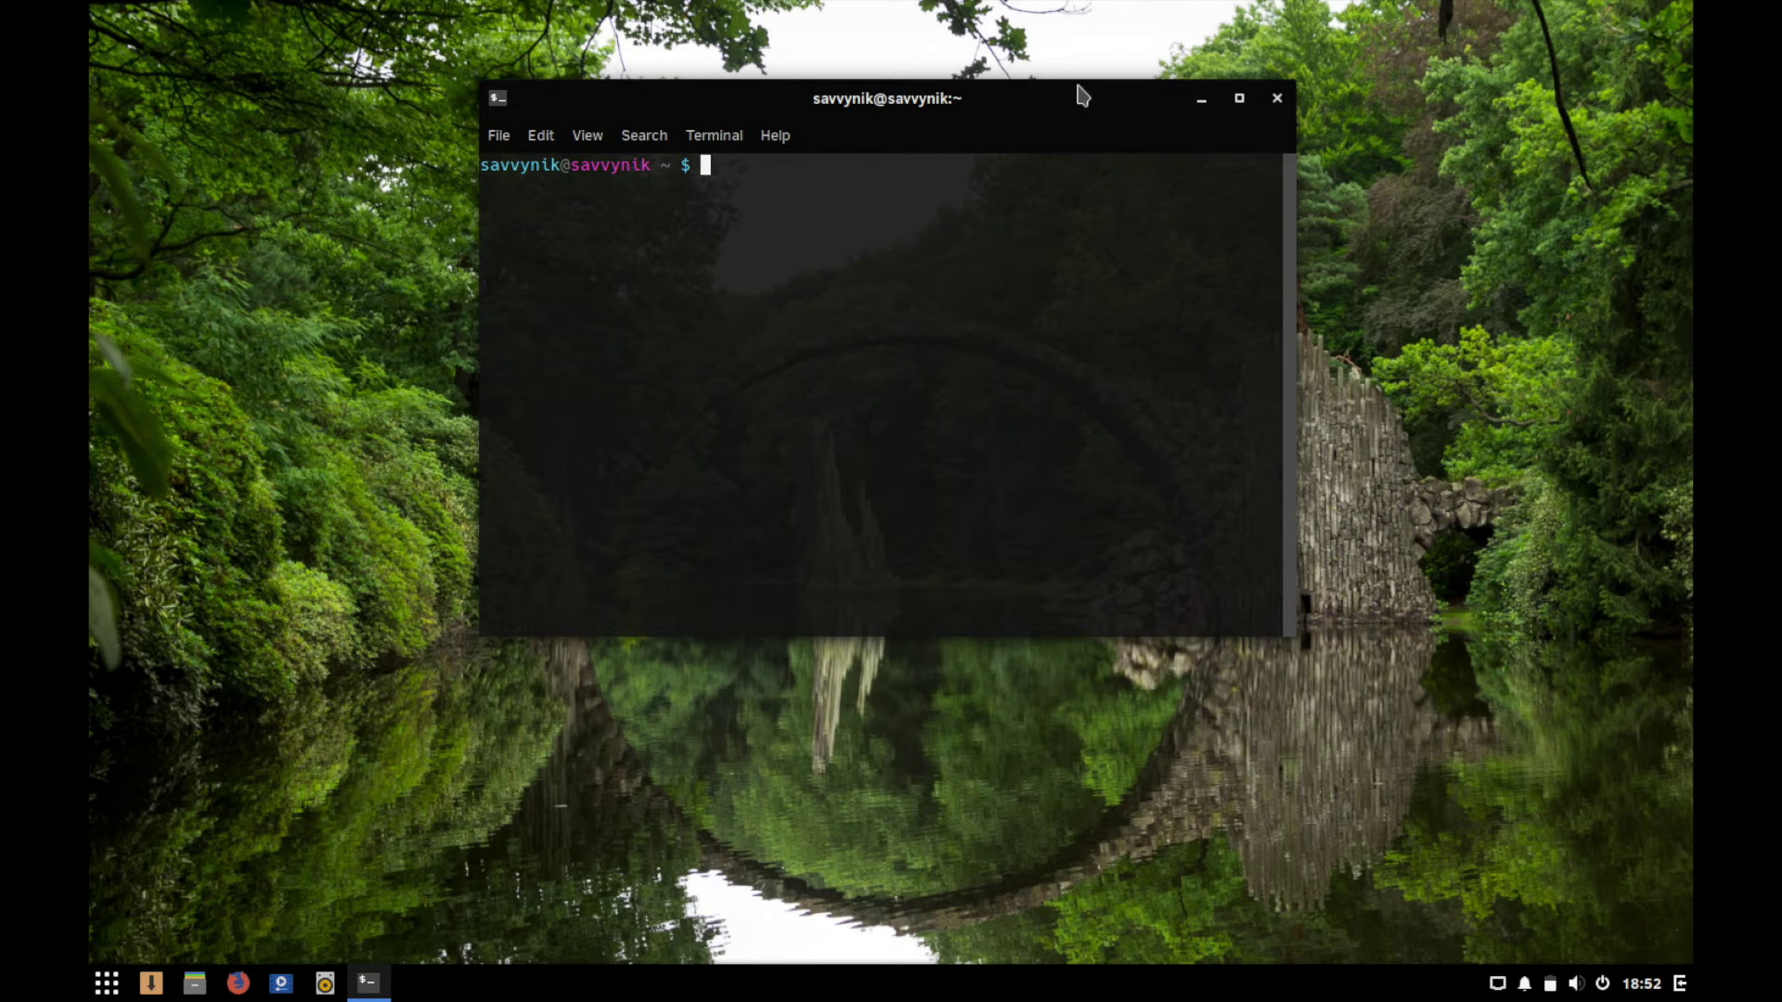
pyautogui.moveTo(1079, 94); pyautogui.dragTo(1107, 173)
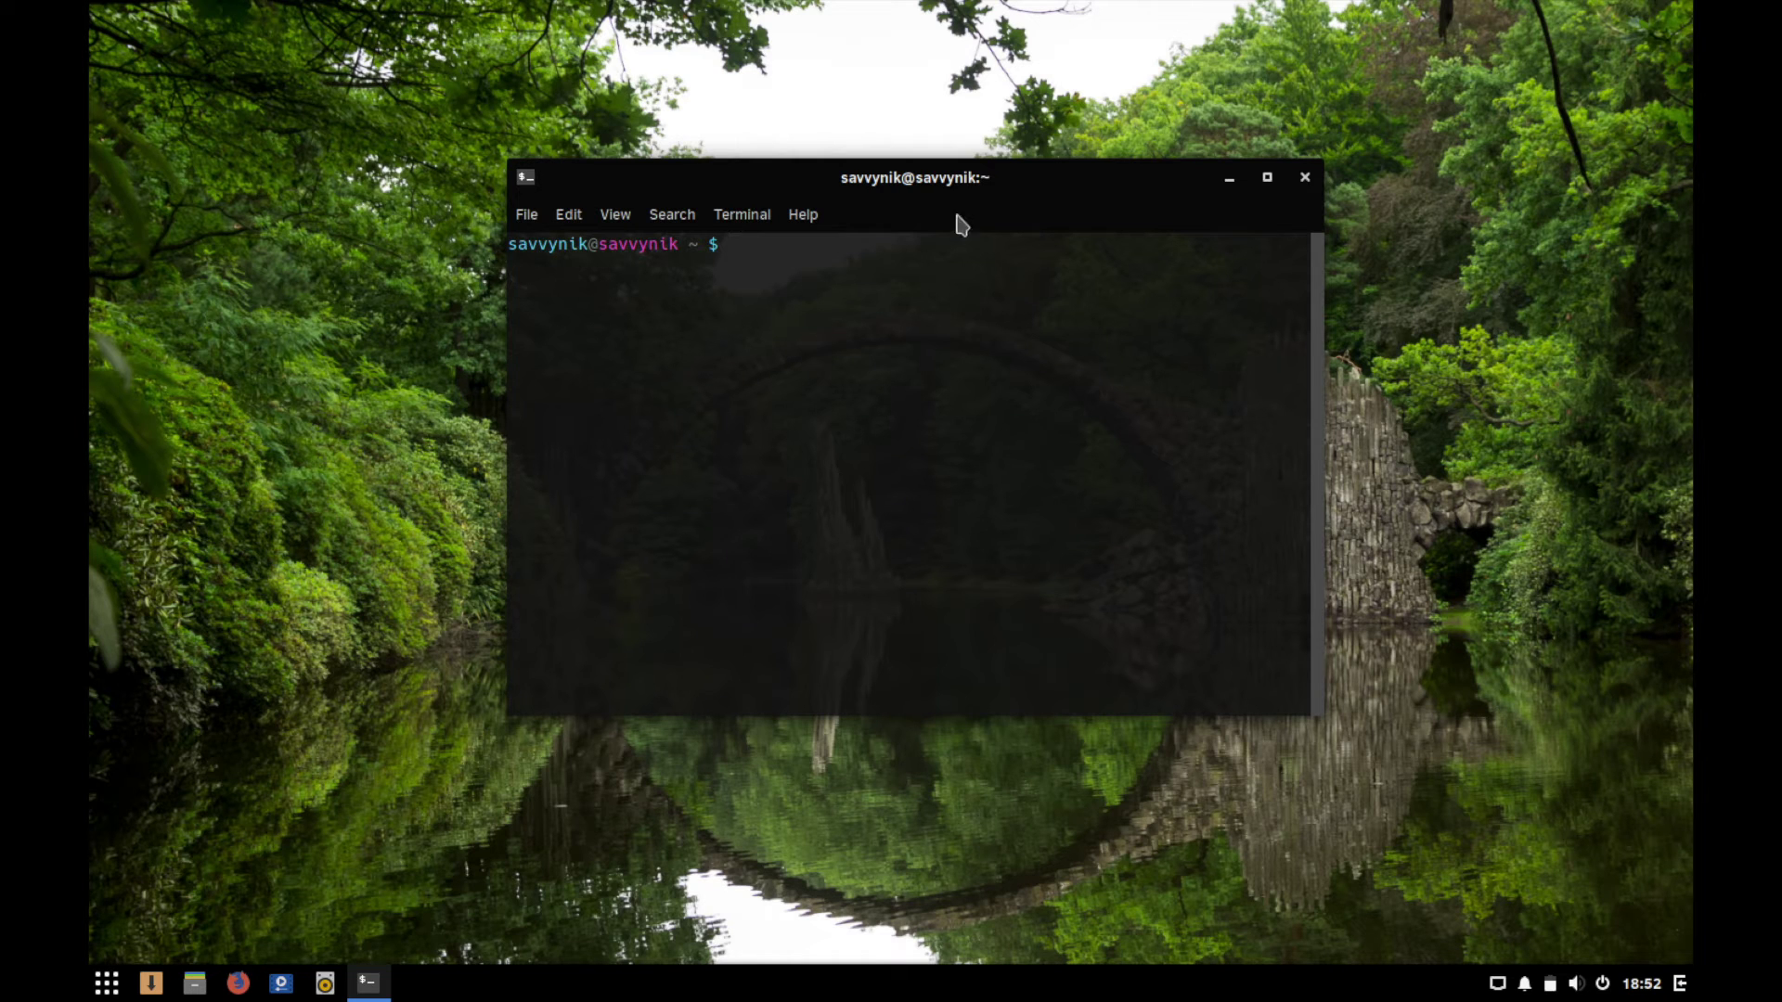
pyautogui.moveTo(1003, 178); pyautogui.dragTo(1022, 144)
pyautogui.doubleClick(604, 207)
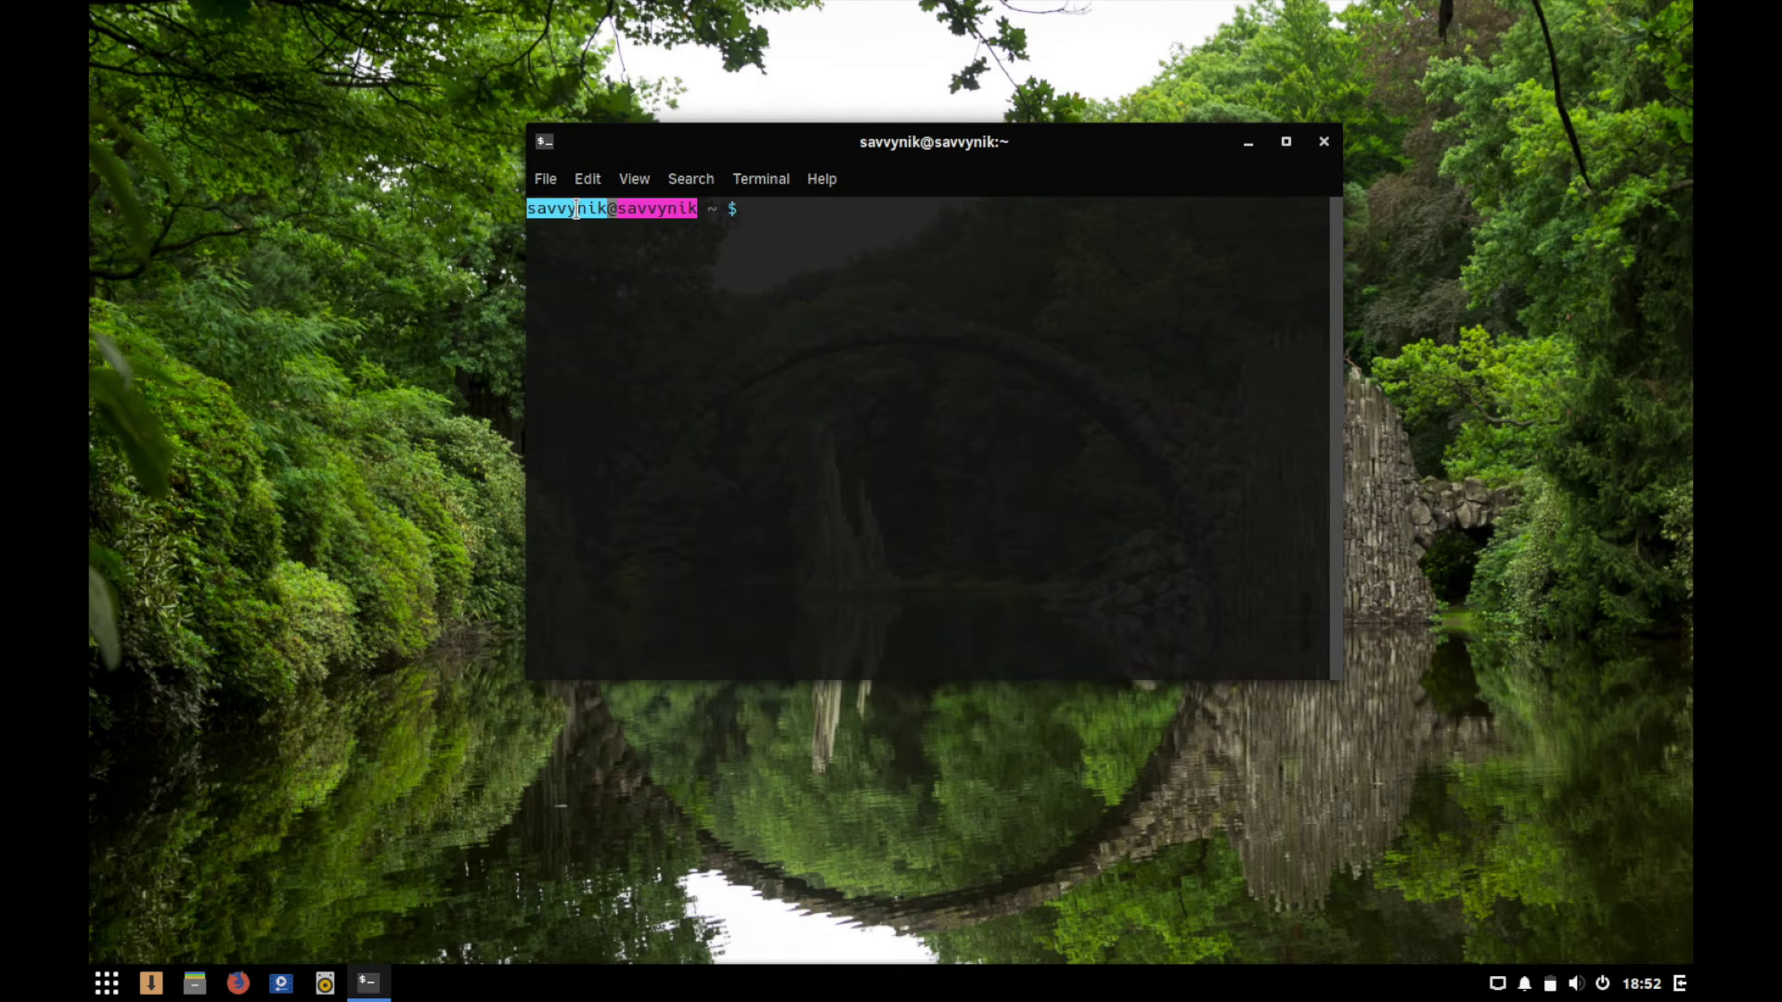
pyautogui.click(685, 226)
pyautogui.doubleClick(670, 212)
pyautogui.doubleClick(613, 211)
pyautogui.click(729, 221)
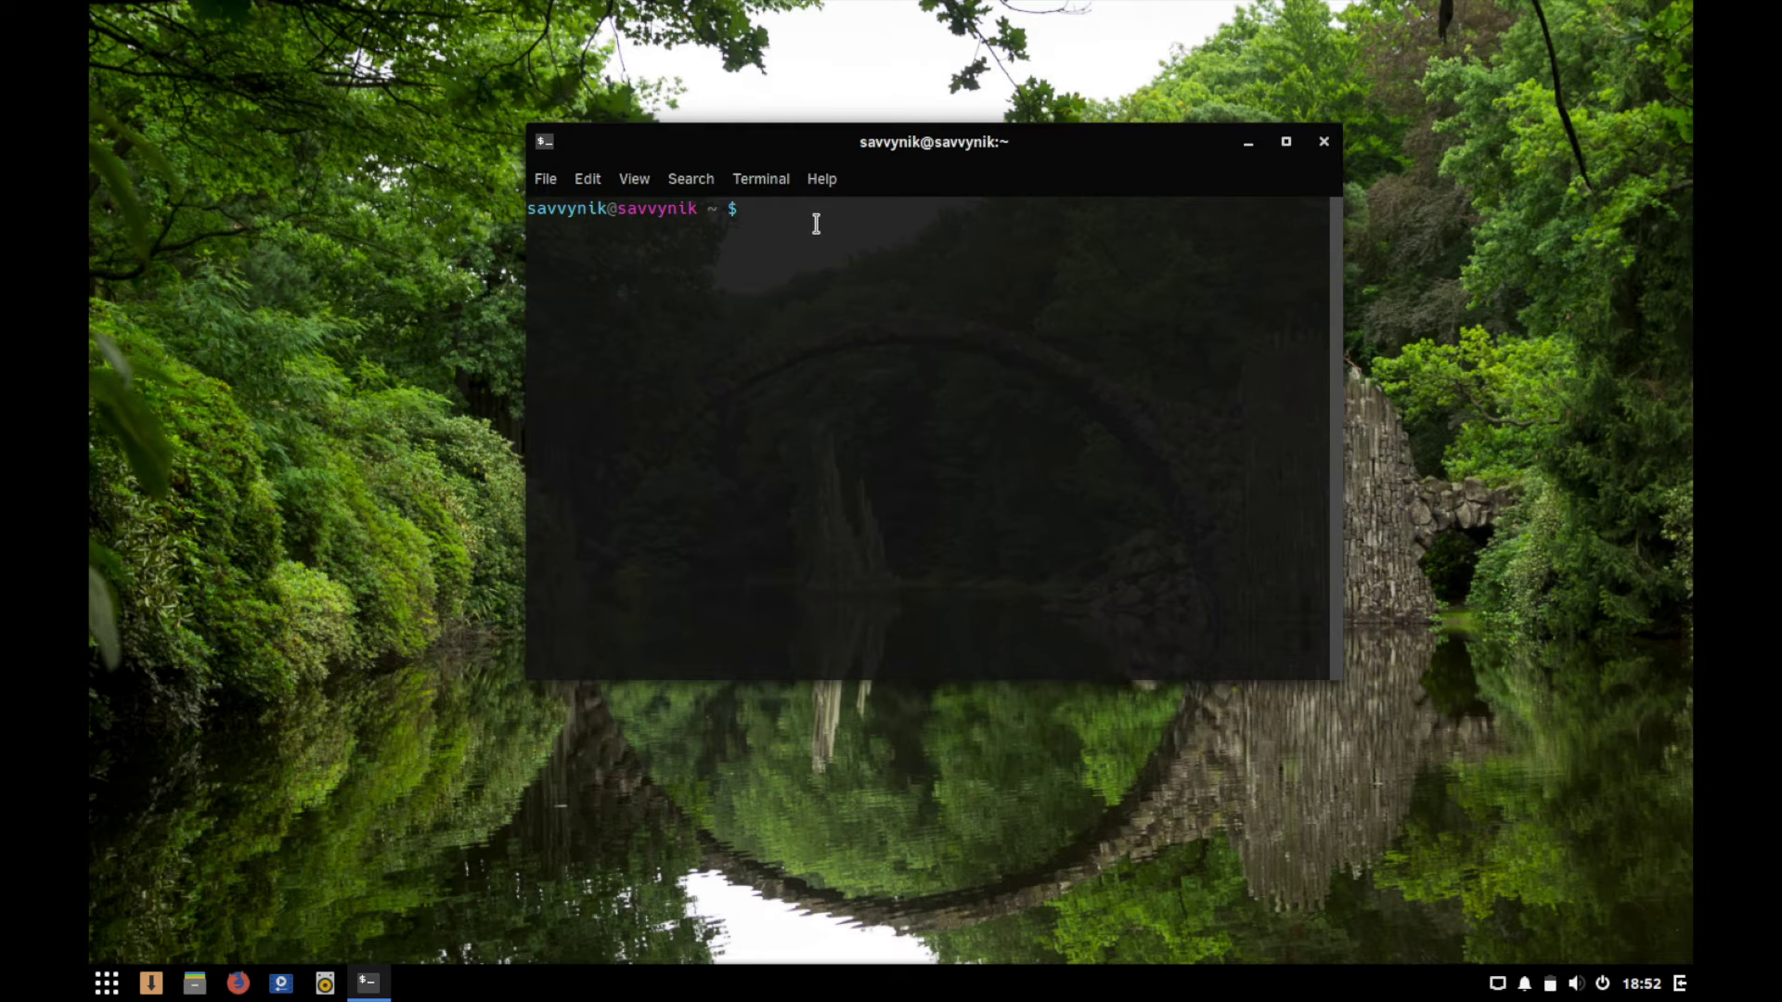
# Clear the mistyped text and become root with sudo su, entering the password.
pyautogui.write('kaldkfj')
pyautogui.press('BackSpace')
pyautogui.press('BackSpace')
pyautogui.press('BackSpace')
pyautogui.press('BackSpace')
pyautogui.press('BackSpace')
pyautogui.press('BackSpace')
pyautogui.press('BackSpace')
pyautogui.write('sudo su')
pyautogui.press('Return')
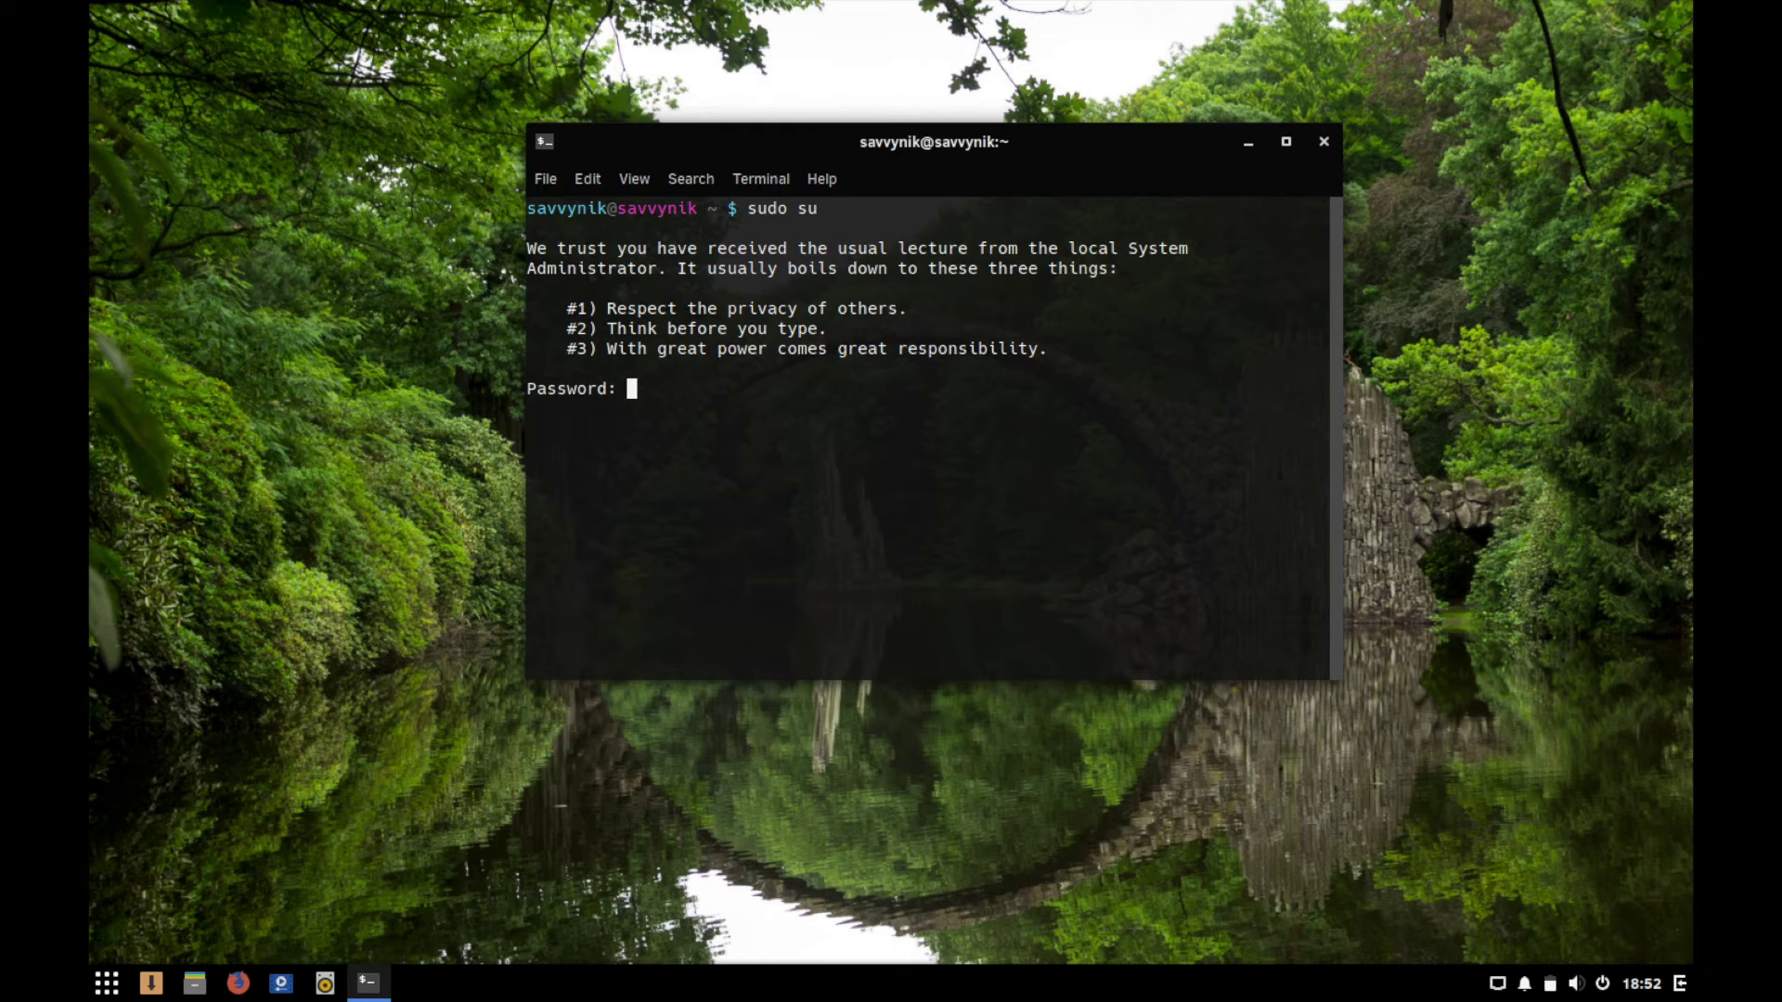
pyautogui.press('Return')
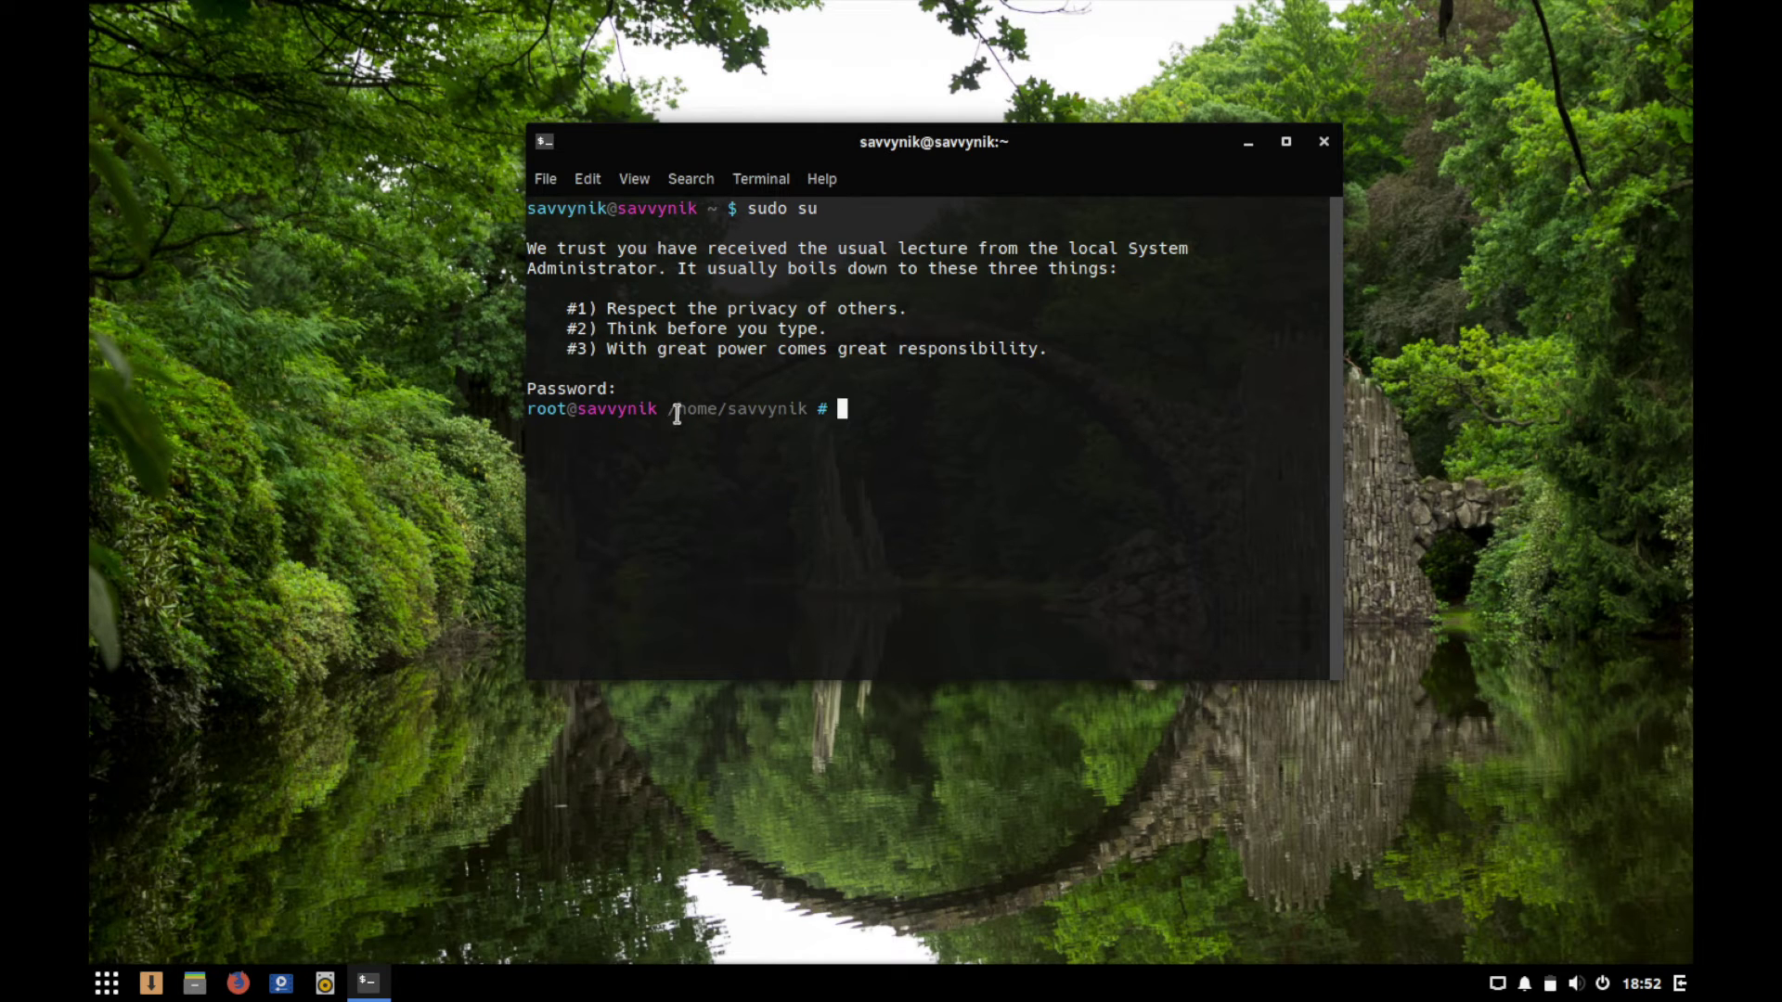
# Run htop in the root shell, which reports command not found.
pyautogui.moveTo(670, 410); pyautogui.dragTo(813, 414)
pyautogui.click(814, 419)
pyautogui.write('htop')
pyautogui.press('Return')
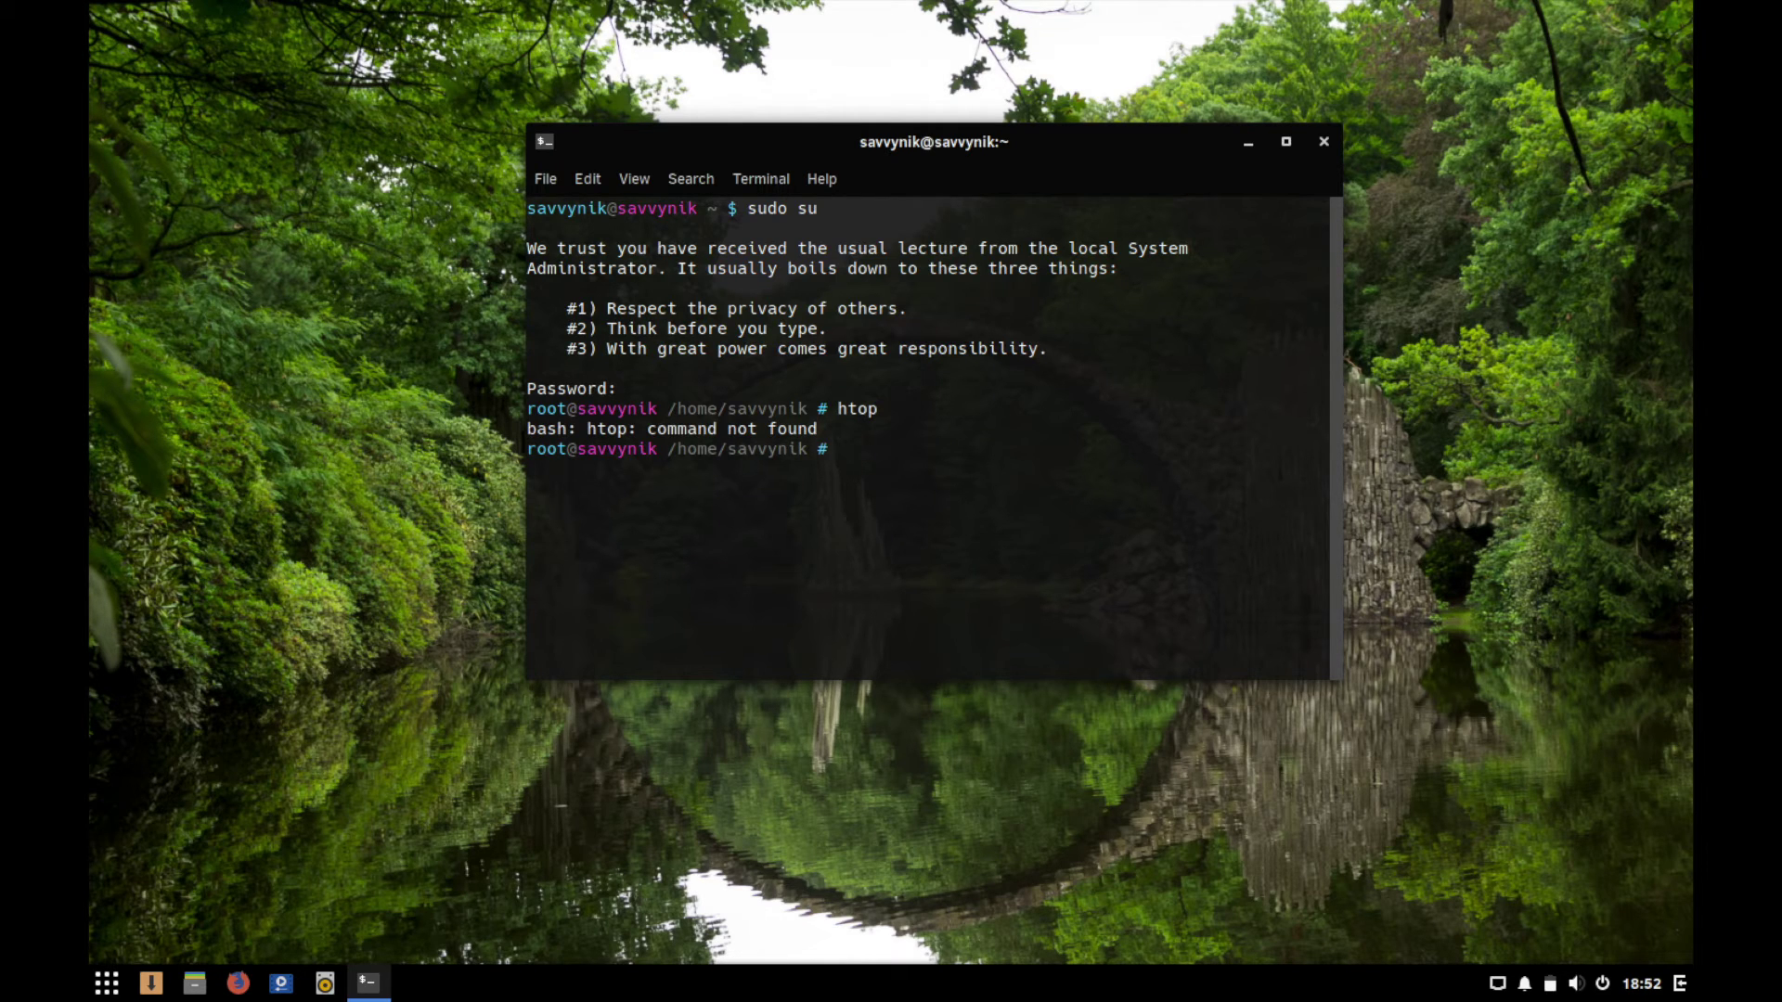
# Run top, then enlarge the terminal window and move it into place.
pyautogui.write('top')
pyautogui.press('Return')
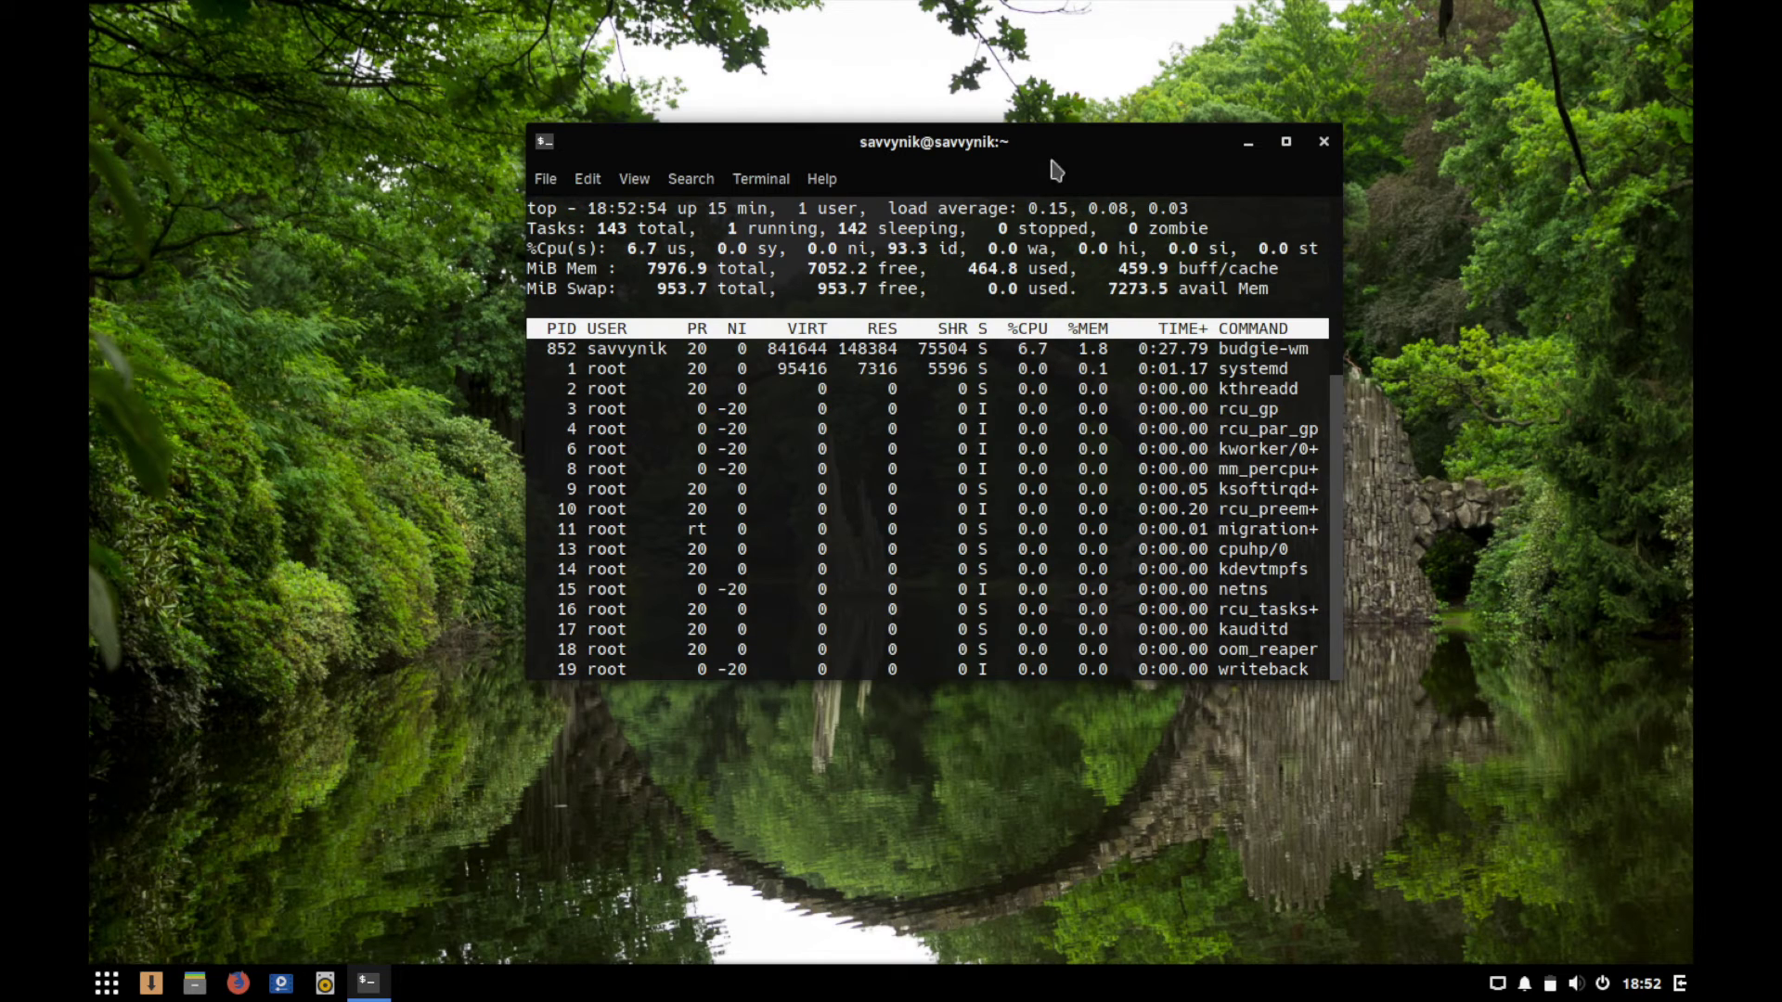
pyautogui.moveTo(1340, 679); pyautogui.dragTo(1522, 816)
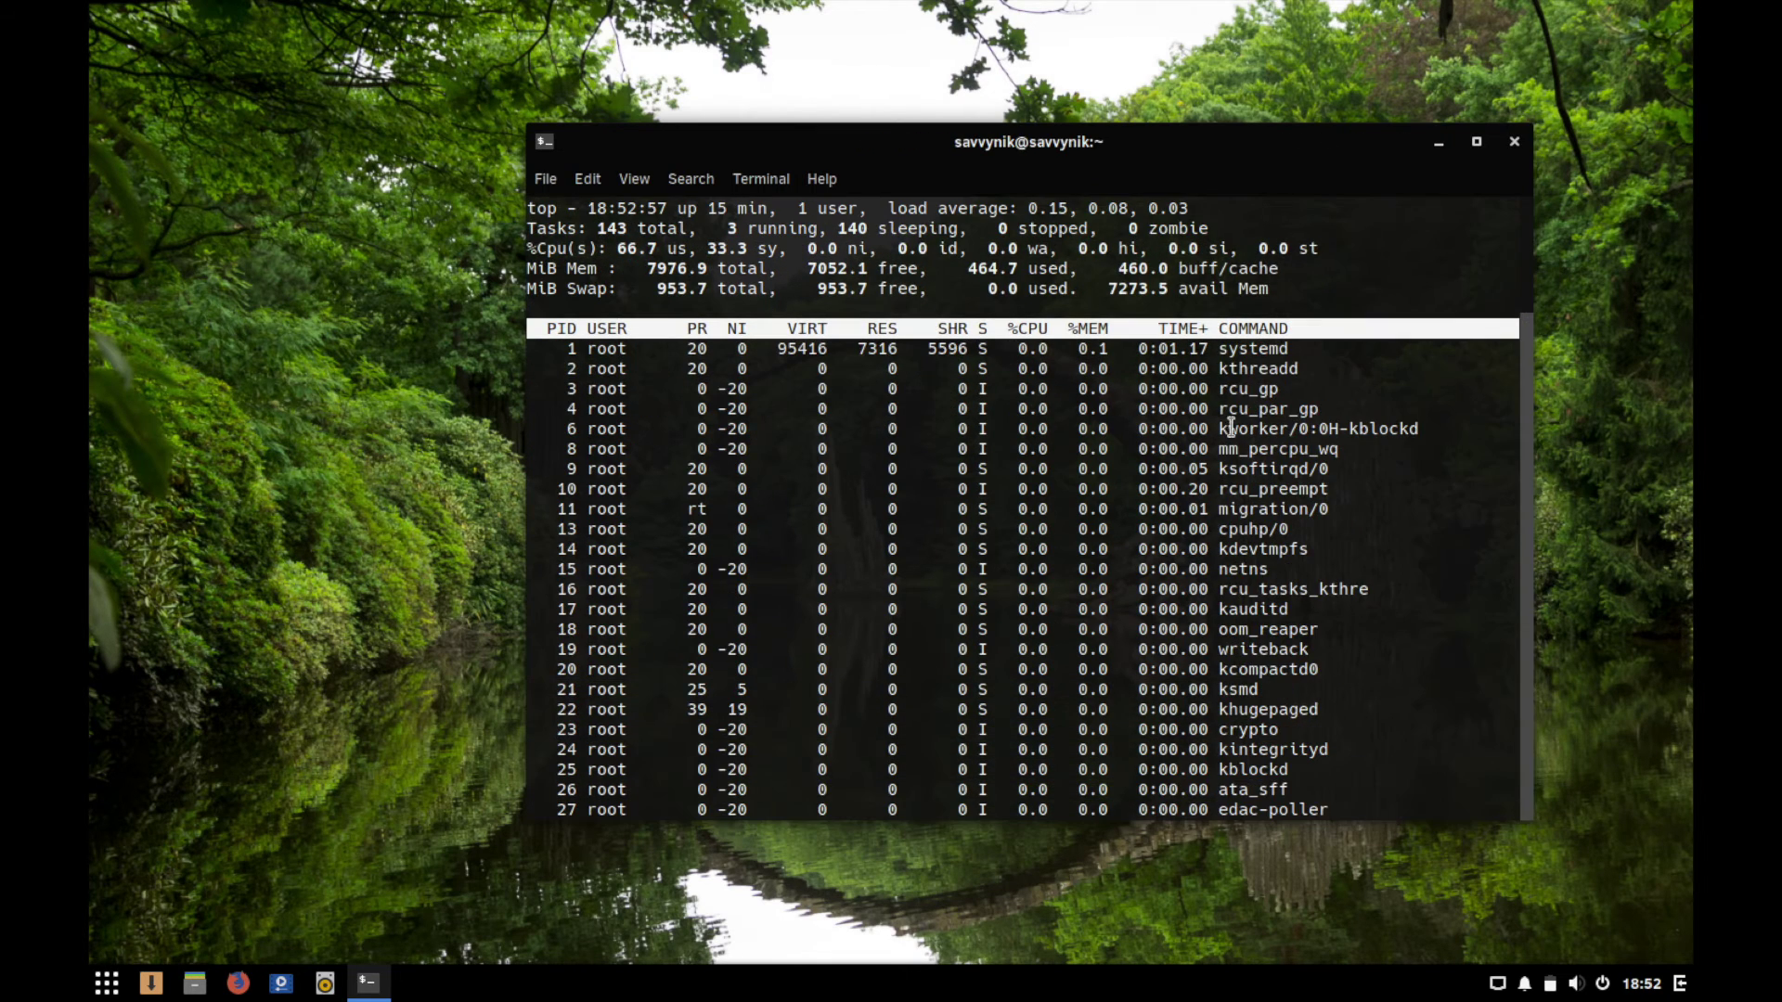
pyautogui.moveTo(1248, 141); pyautogui.dragTo(932, 53)
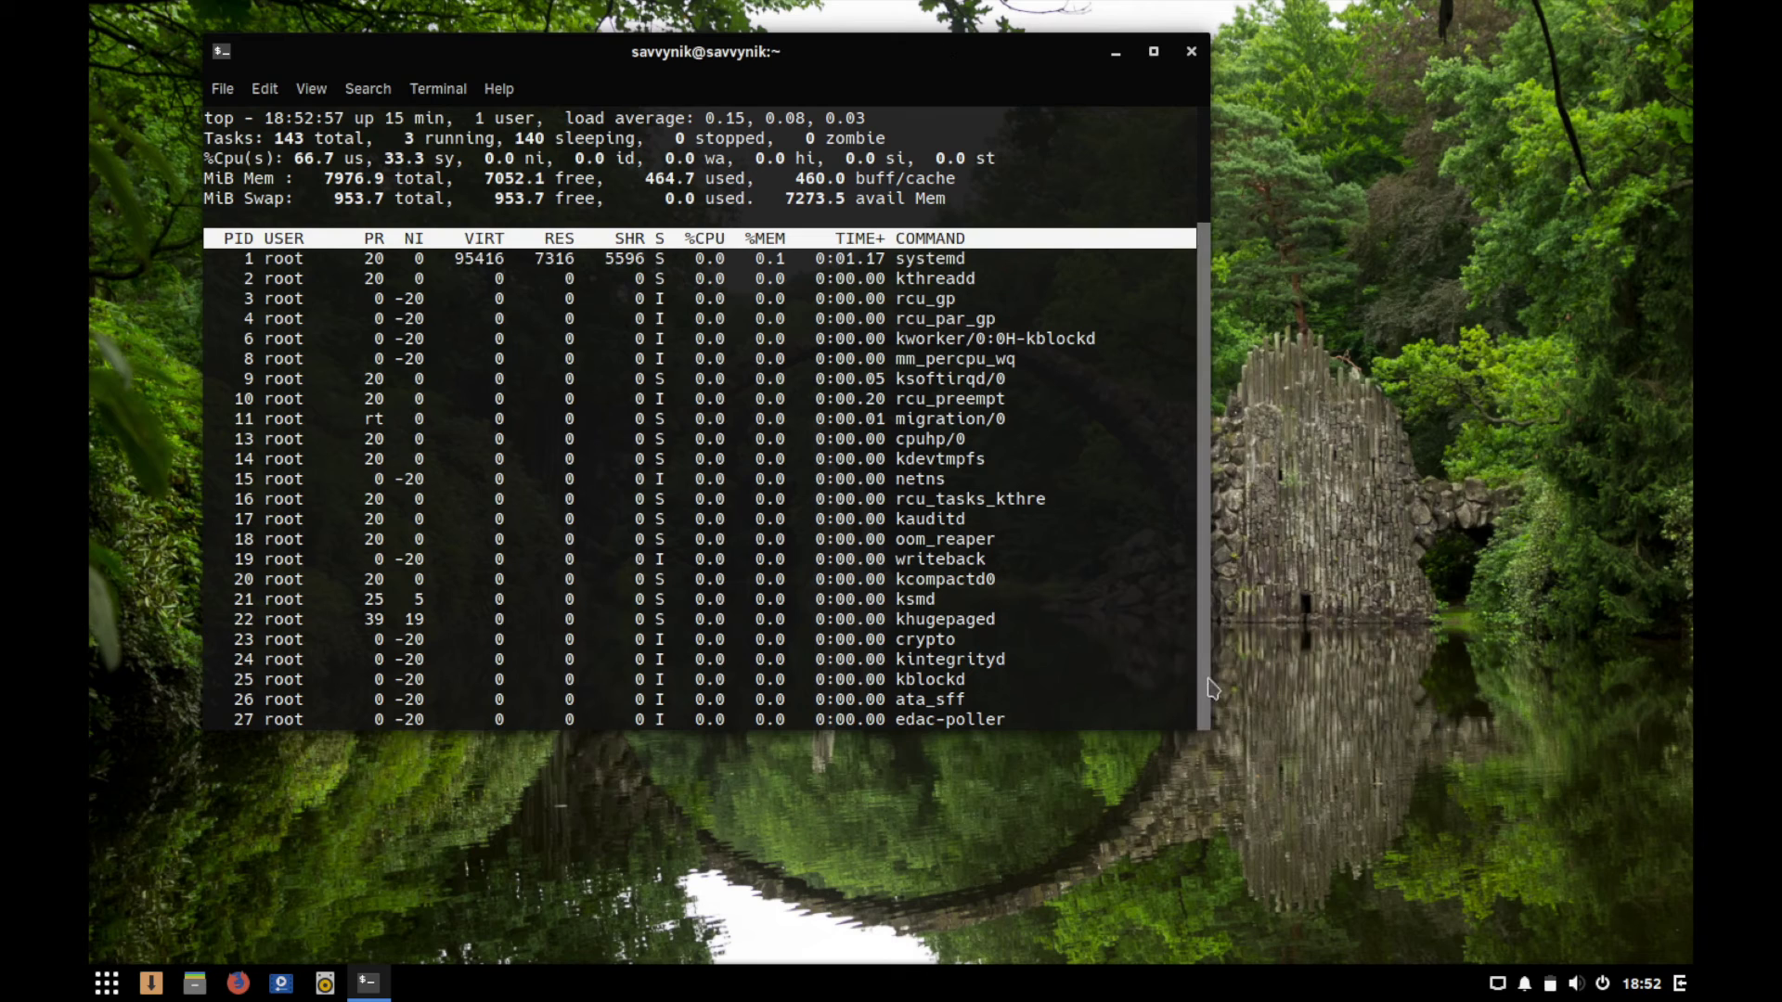
pyautogui.moveTo(1210, 730); pyautogui.dragTo(1343, 830)
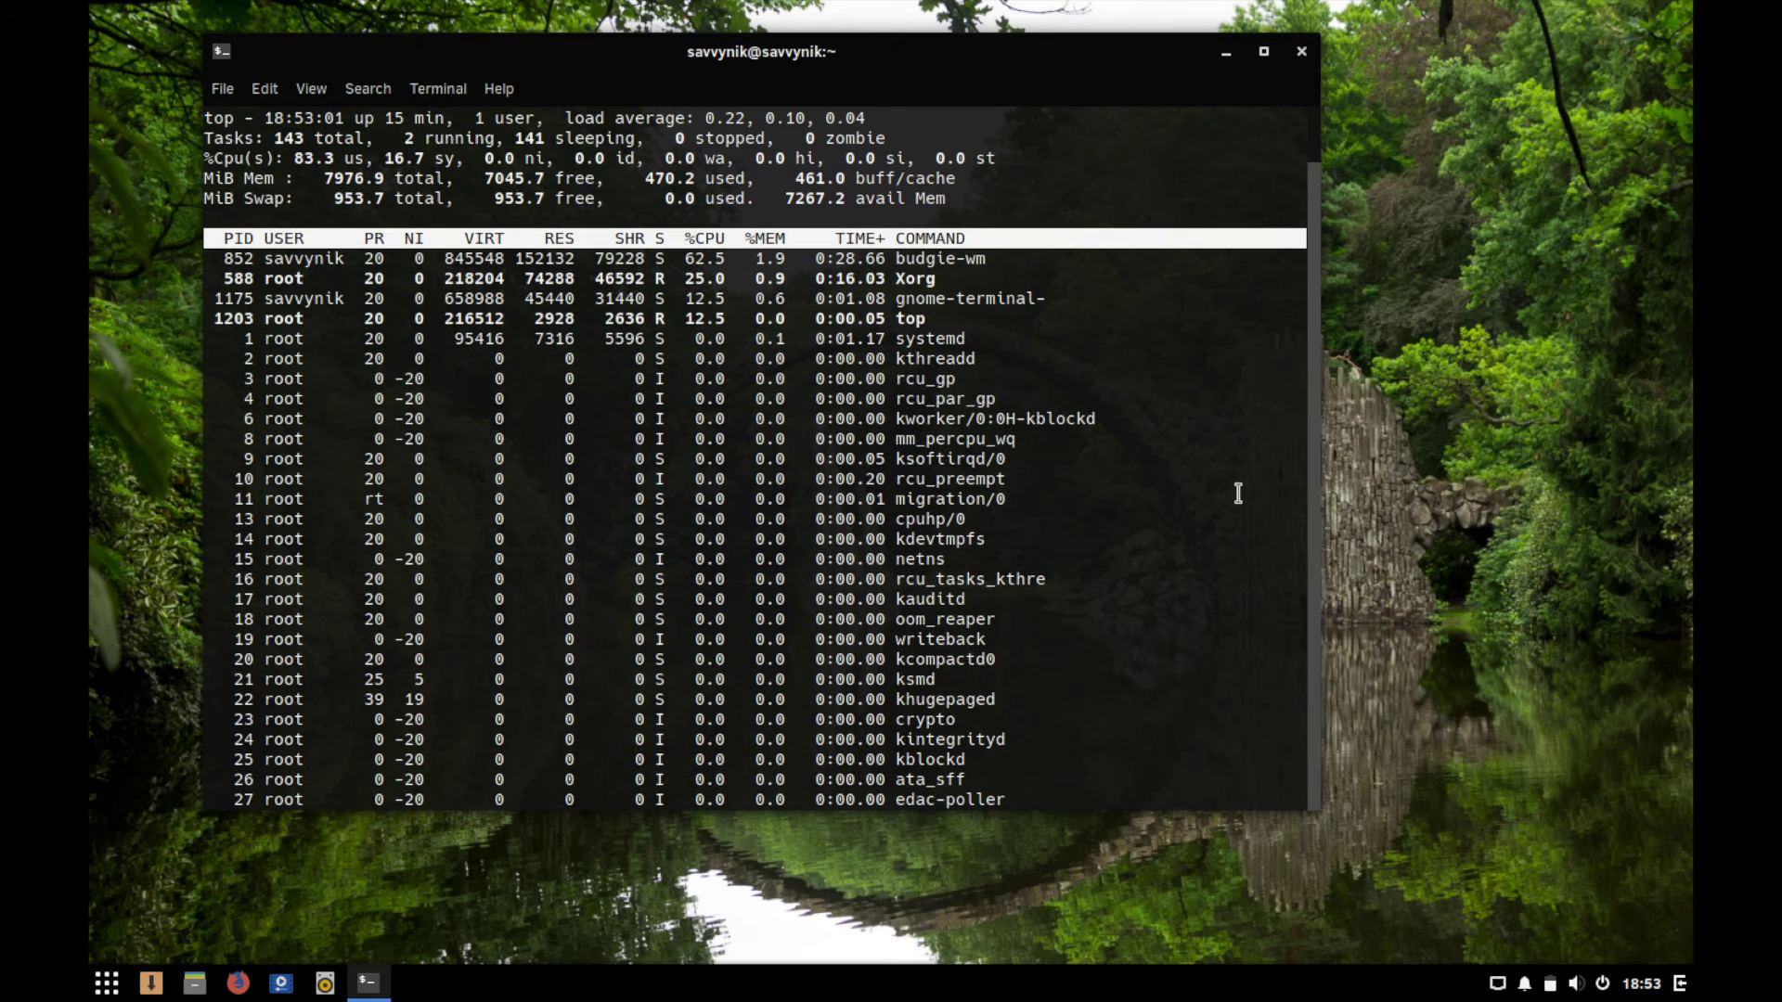
pyautogui.moveTo(839, 52); pyautogui.dragTo(1137, 68)
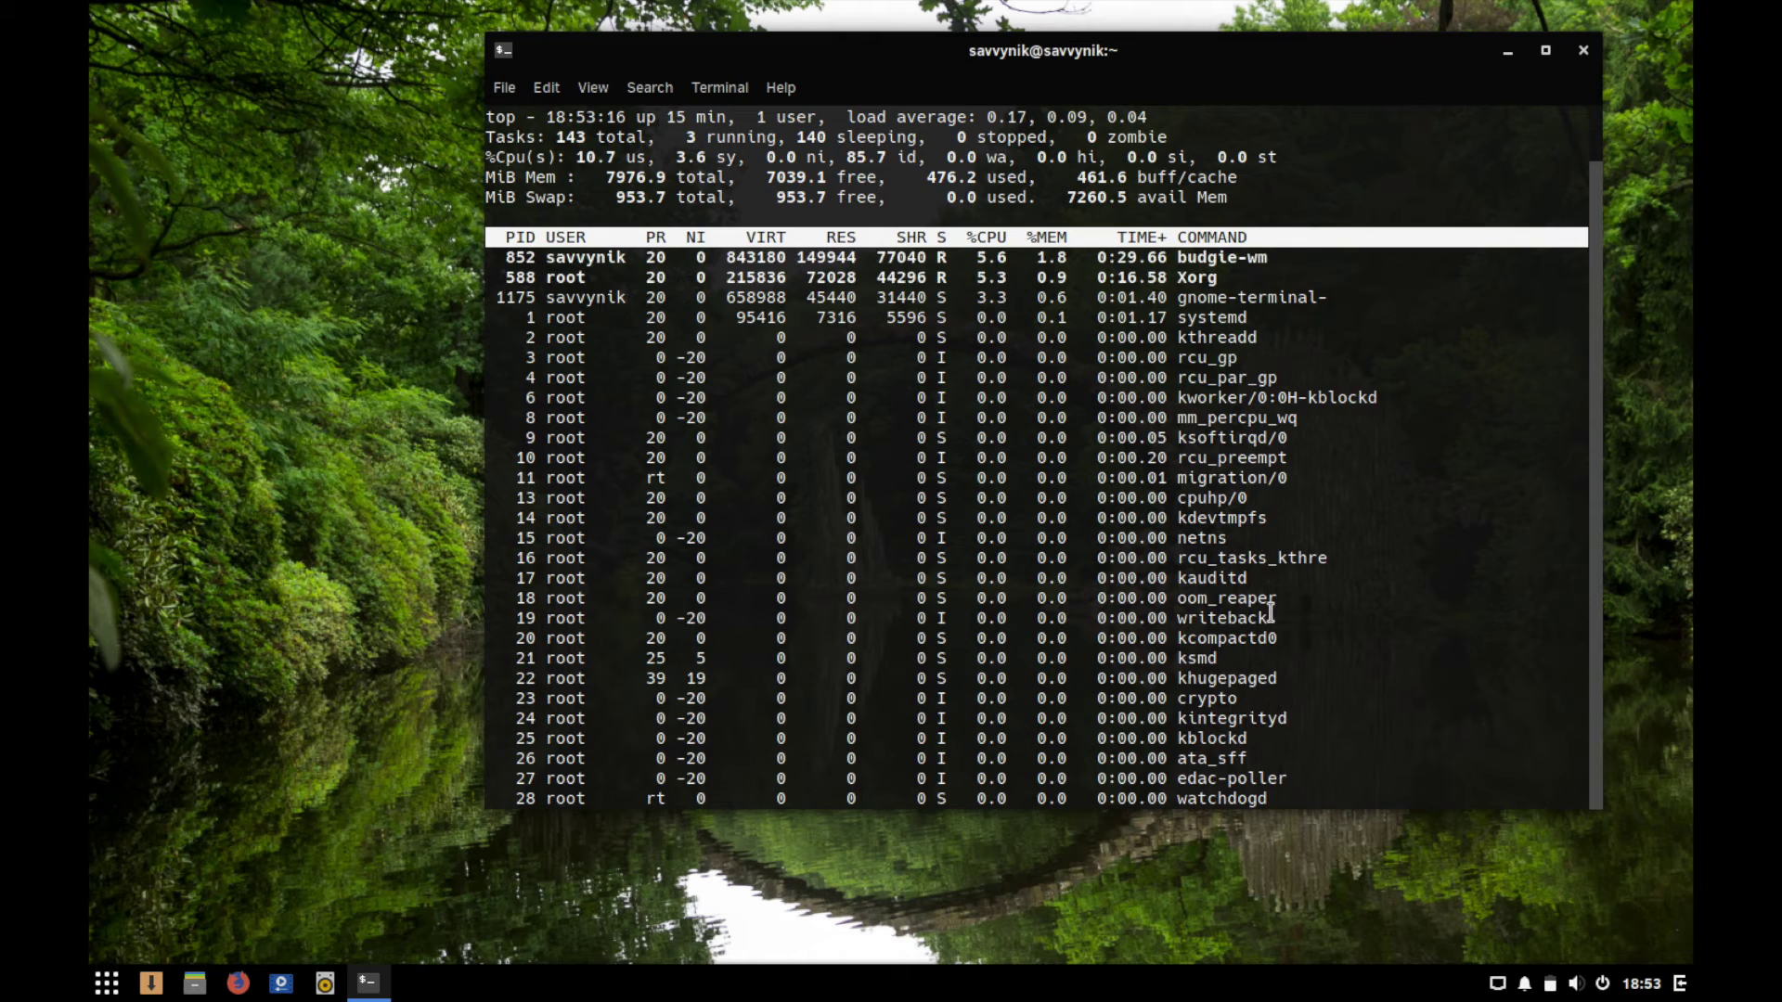
# Browse the Terminal and Help menus and select rows of the live process list.
pyautogui.scroll(1, 1027, 459)
pyautogui.scroll(-1, 1027, 458)
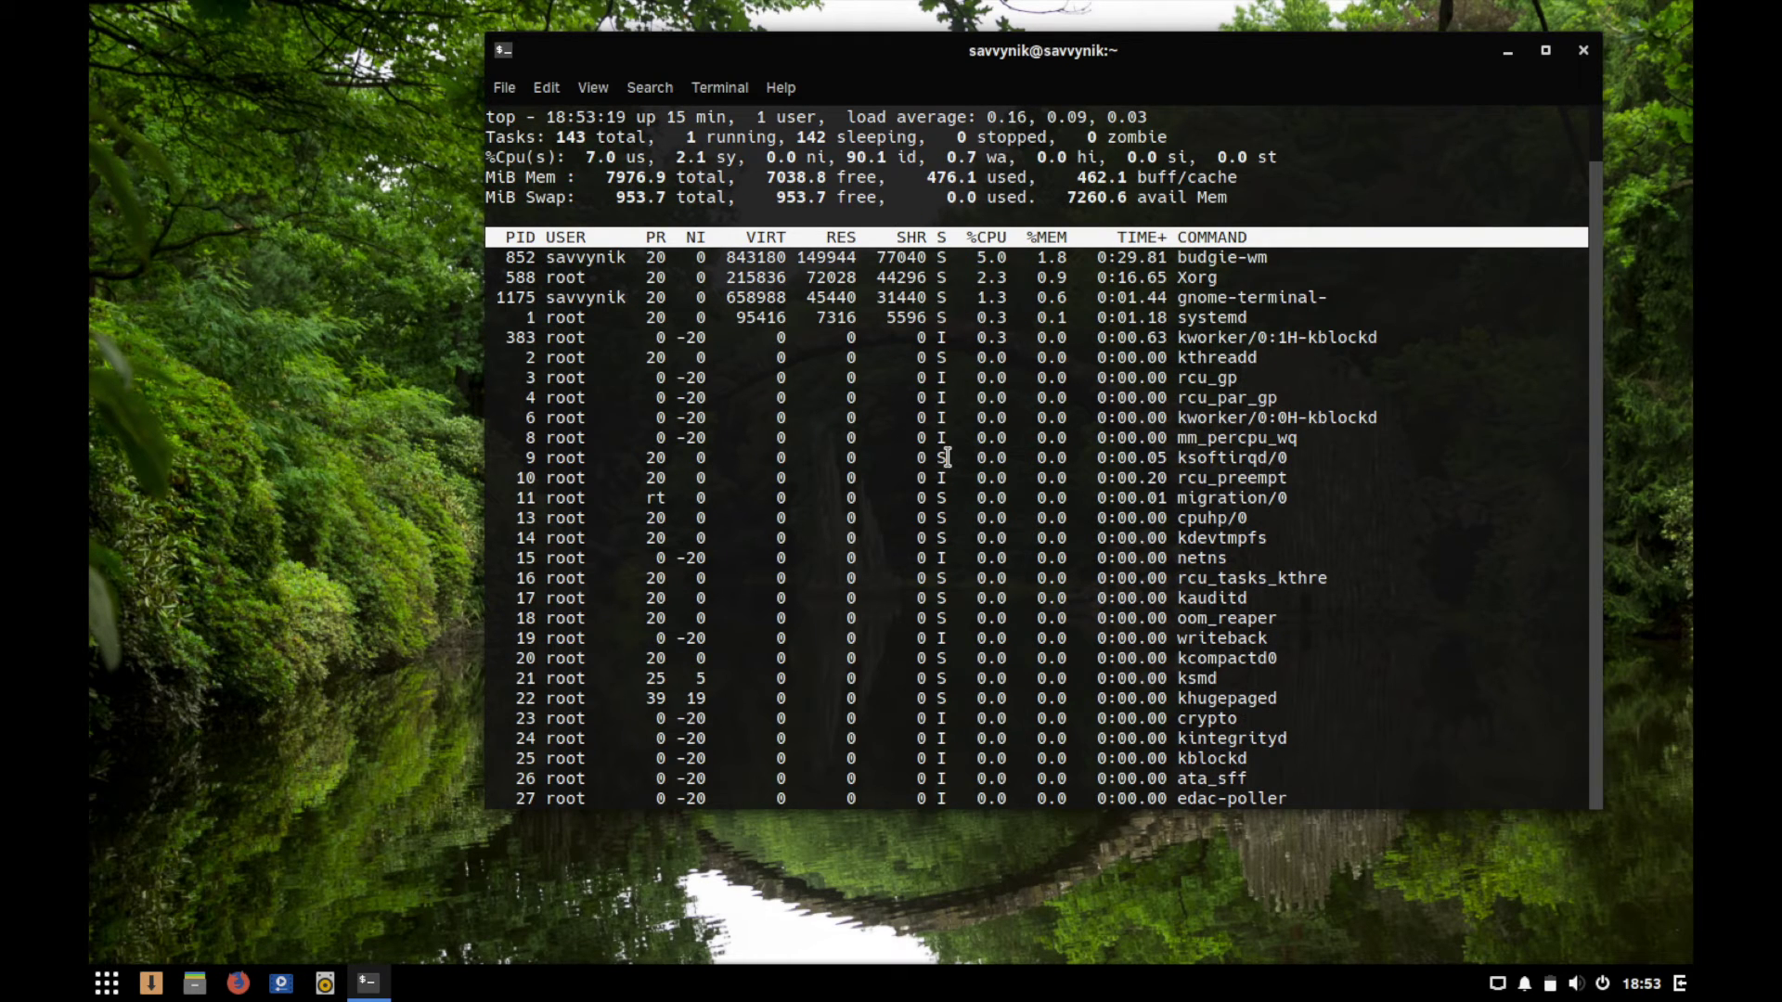
pyautogui.click(717, 93)
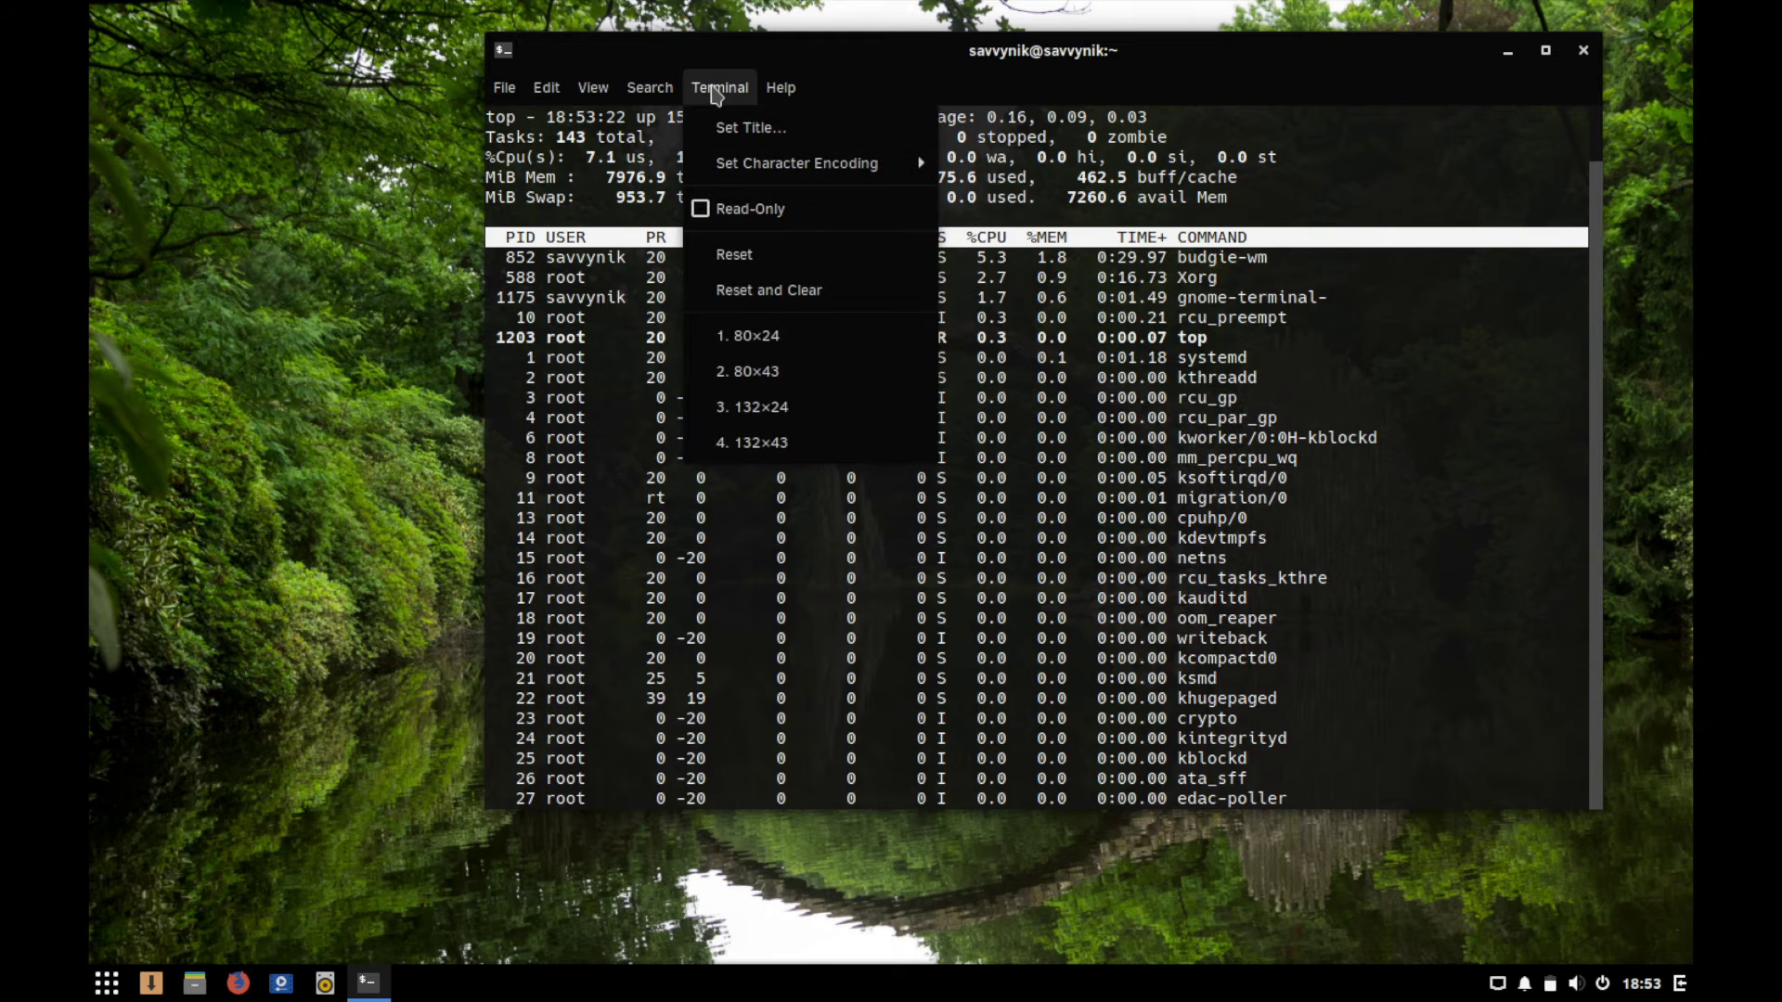
pyautogui.moveTo(800, 91)
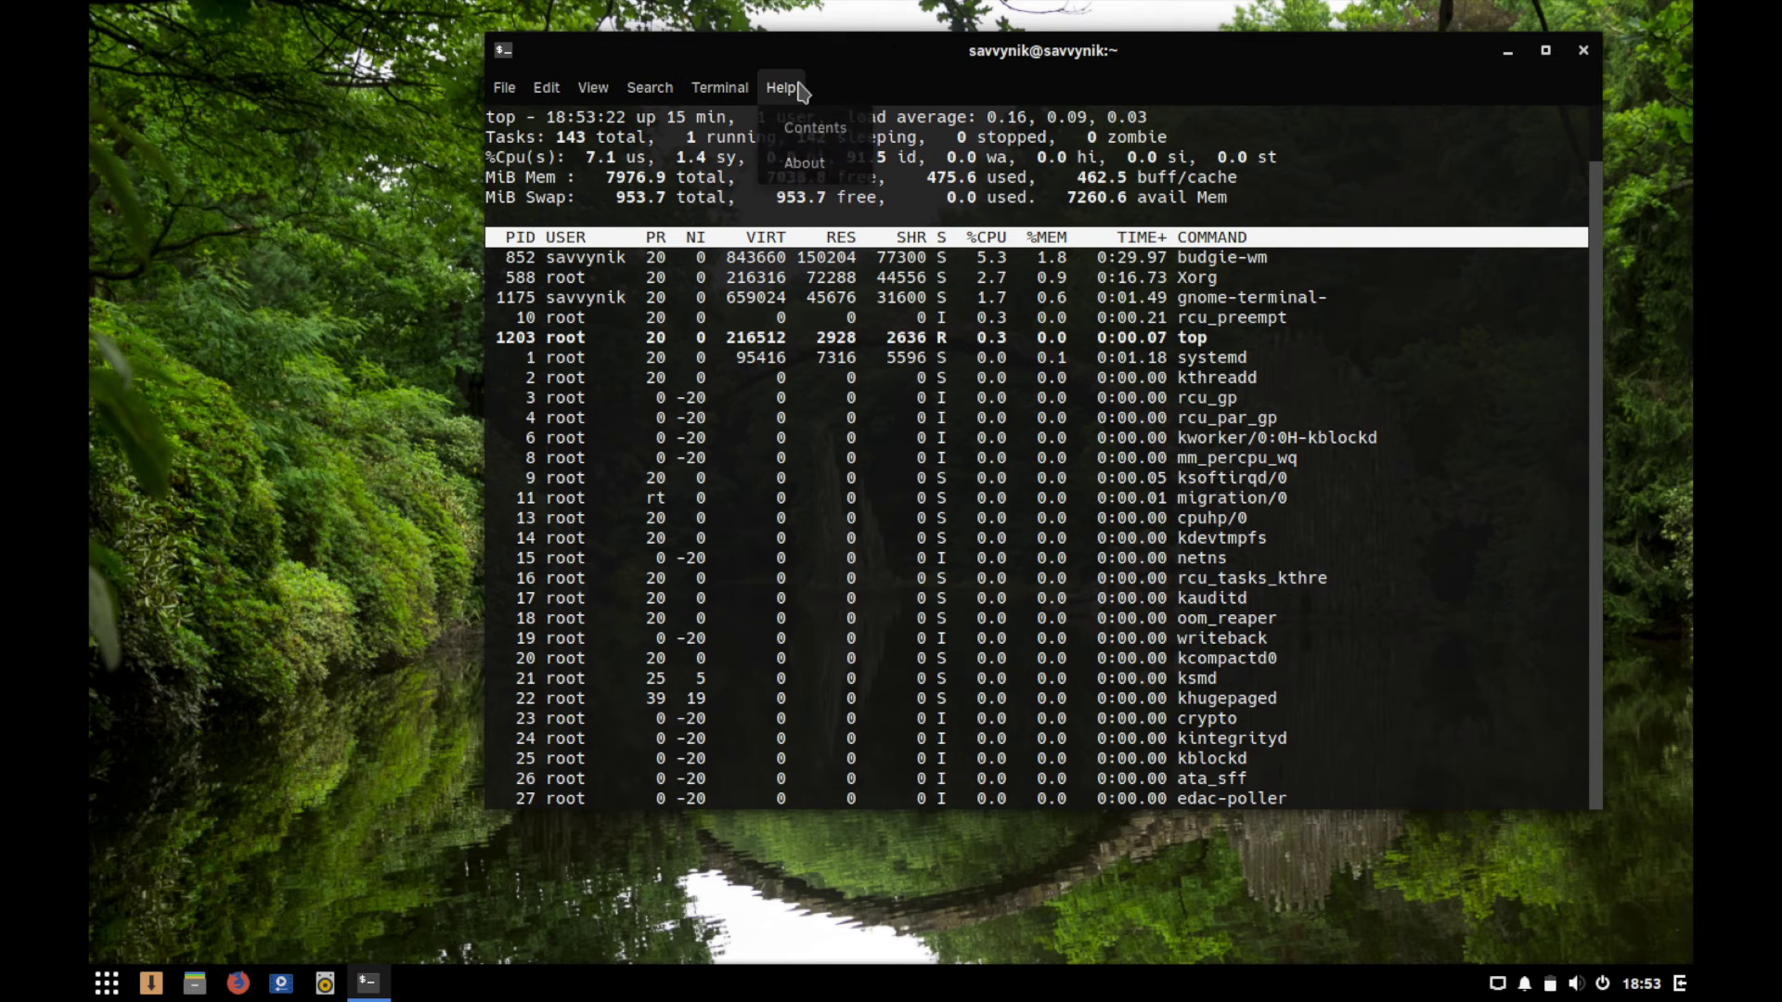
pyautogui.click(908, 83)
pyautogui.moveTo(799, 52); pyautogui.dragTo(673, 52)
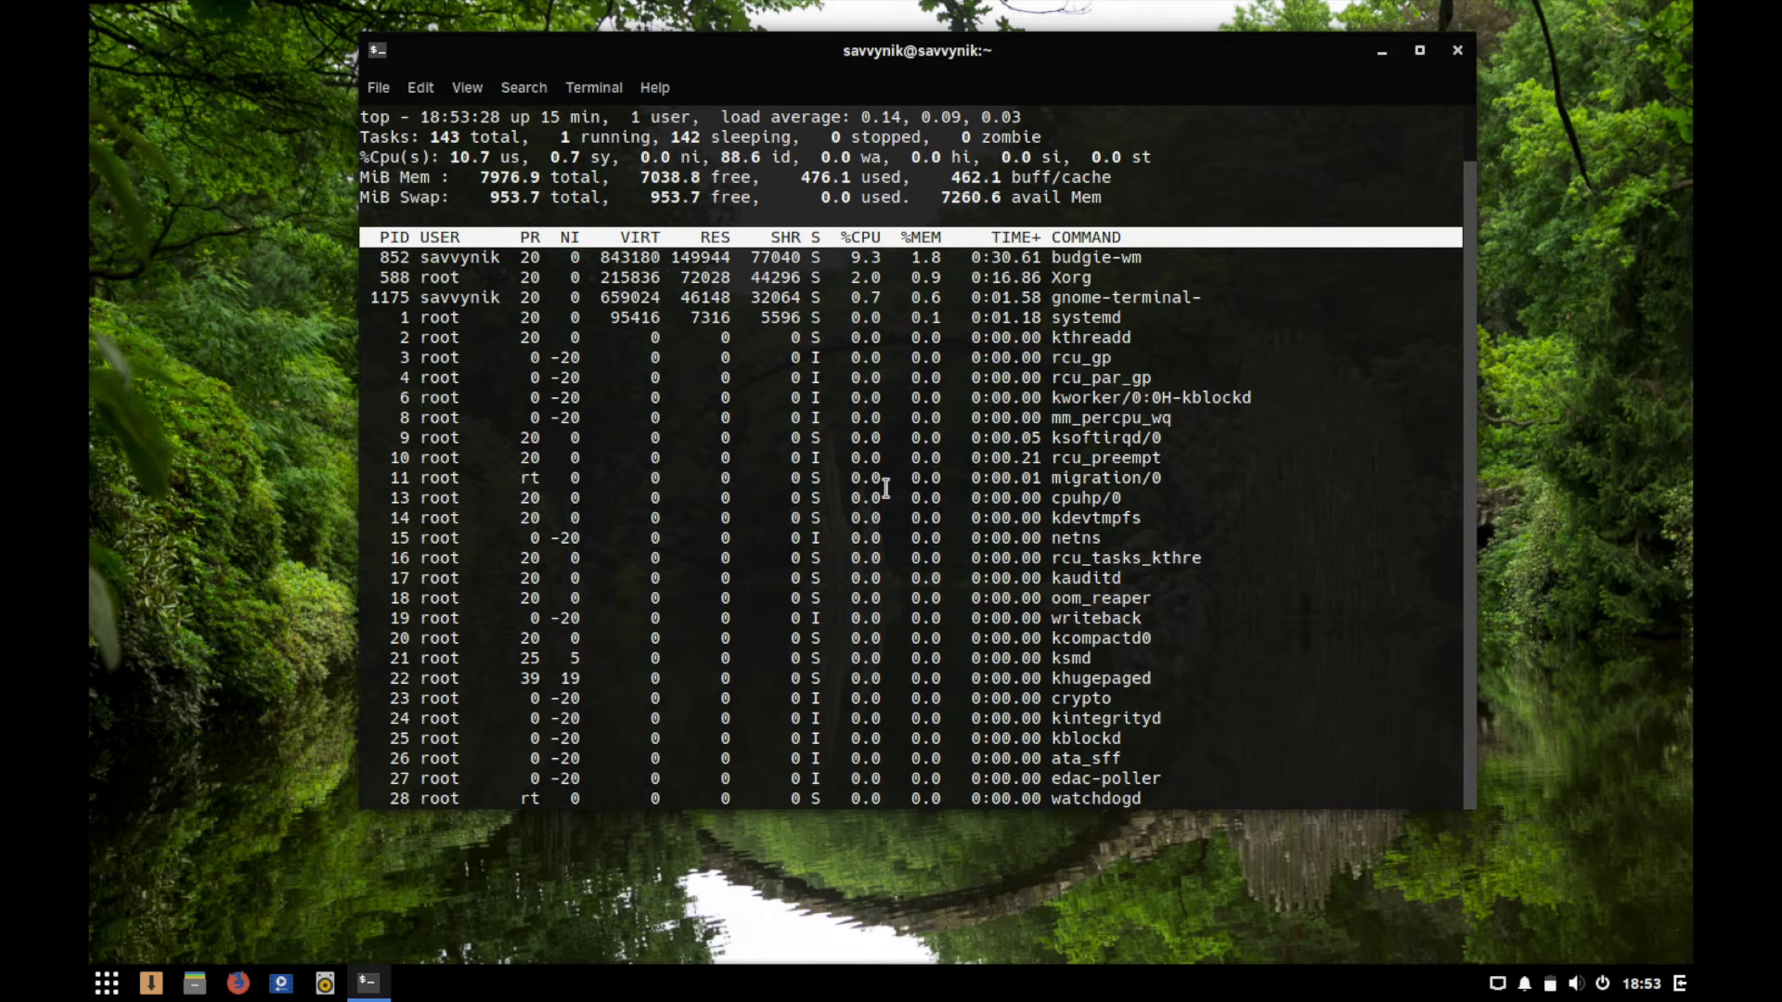
pyautogui.moveTo(377, 258); pyautogui.dragTo(668, 565)
pyautogui.click(668, 565)
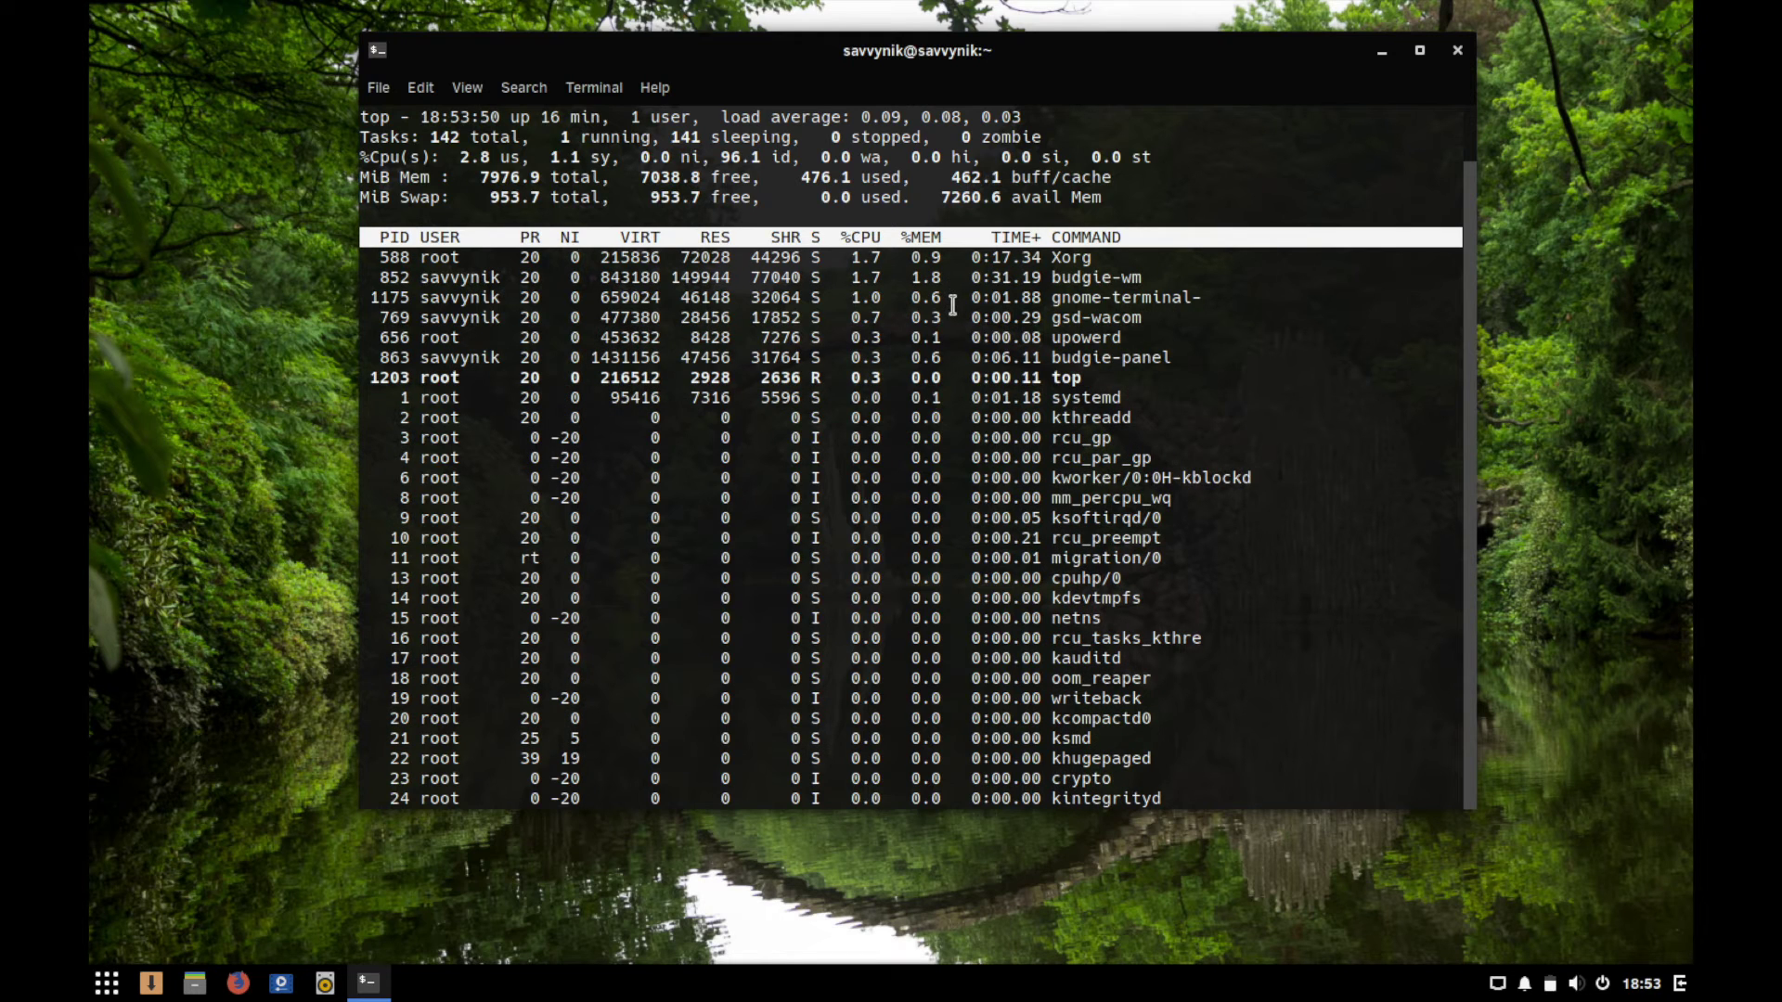
pyautogui.moveTo(952, 306); pyautogui.dragTo(919, 269)
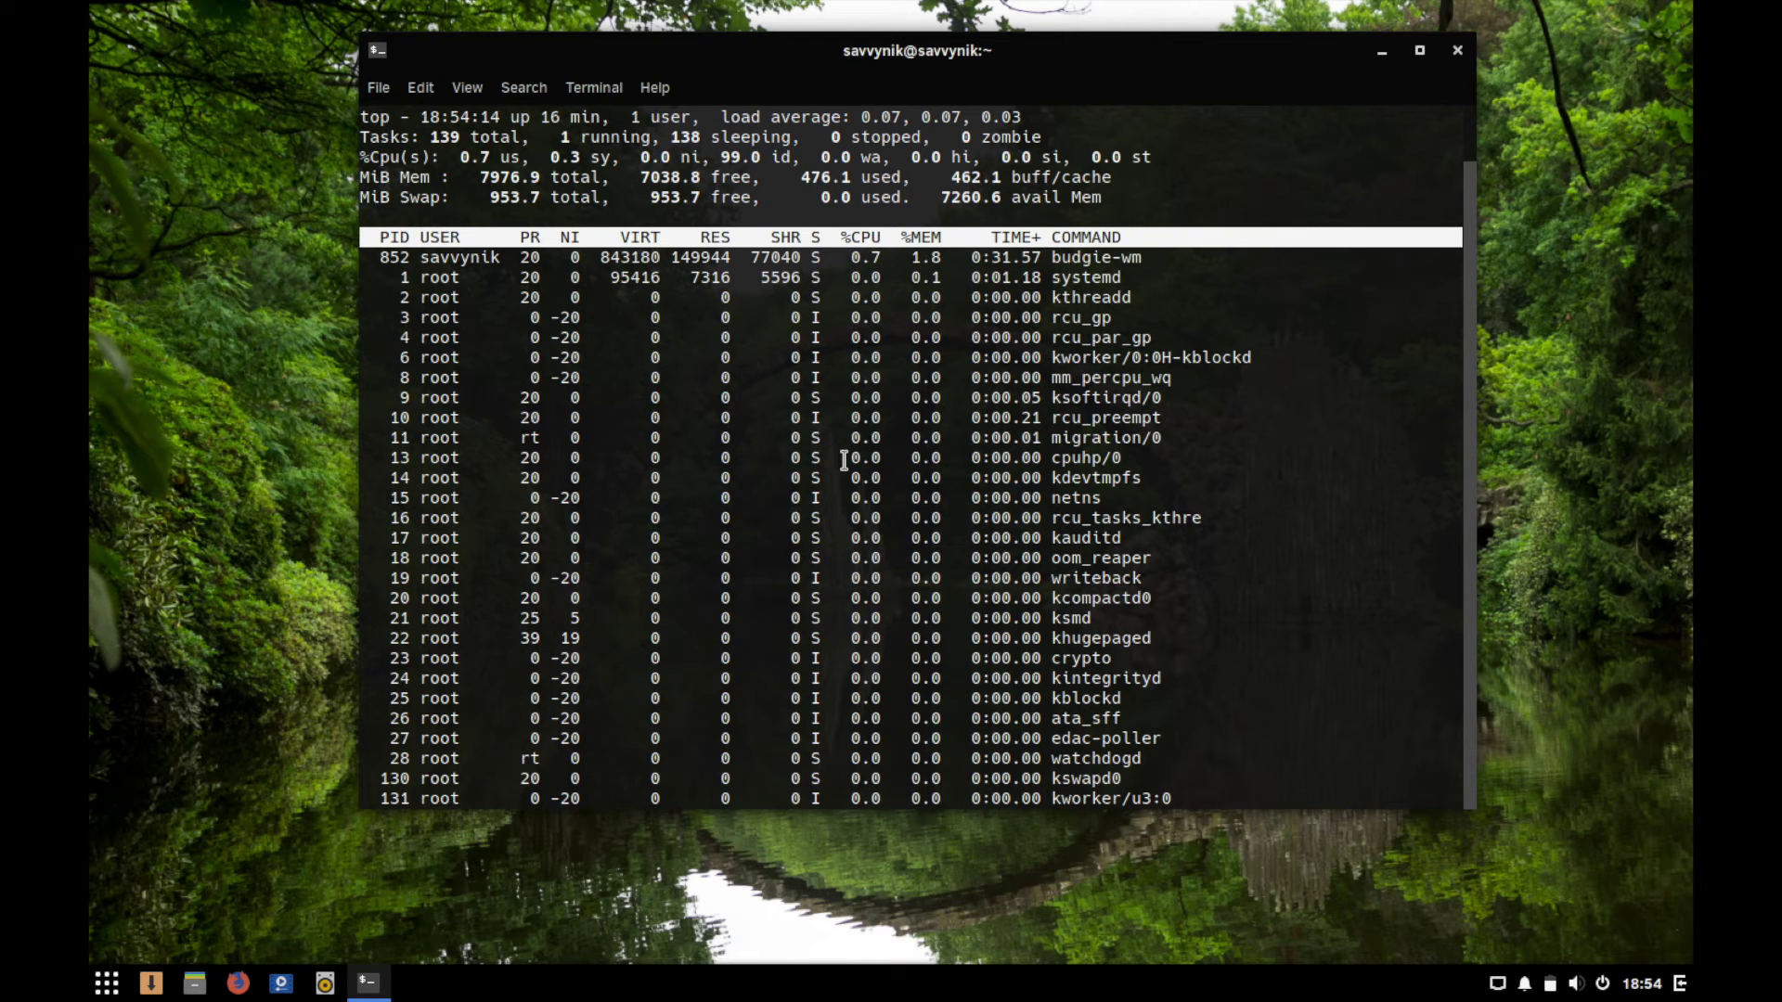
pyautogui.click(582, 86)
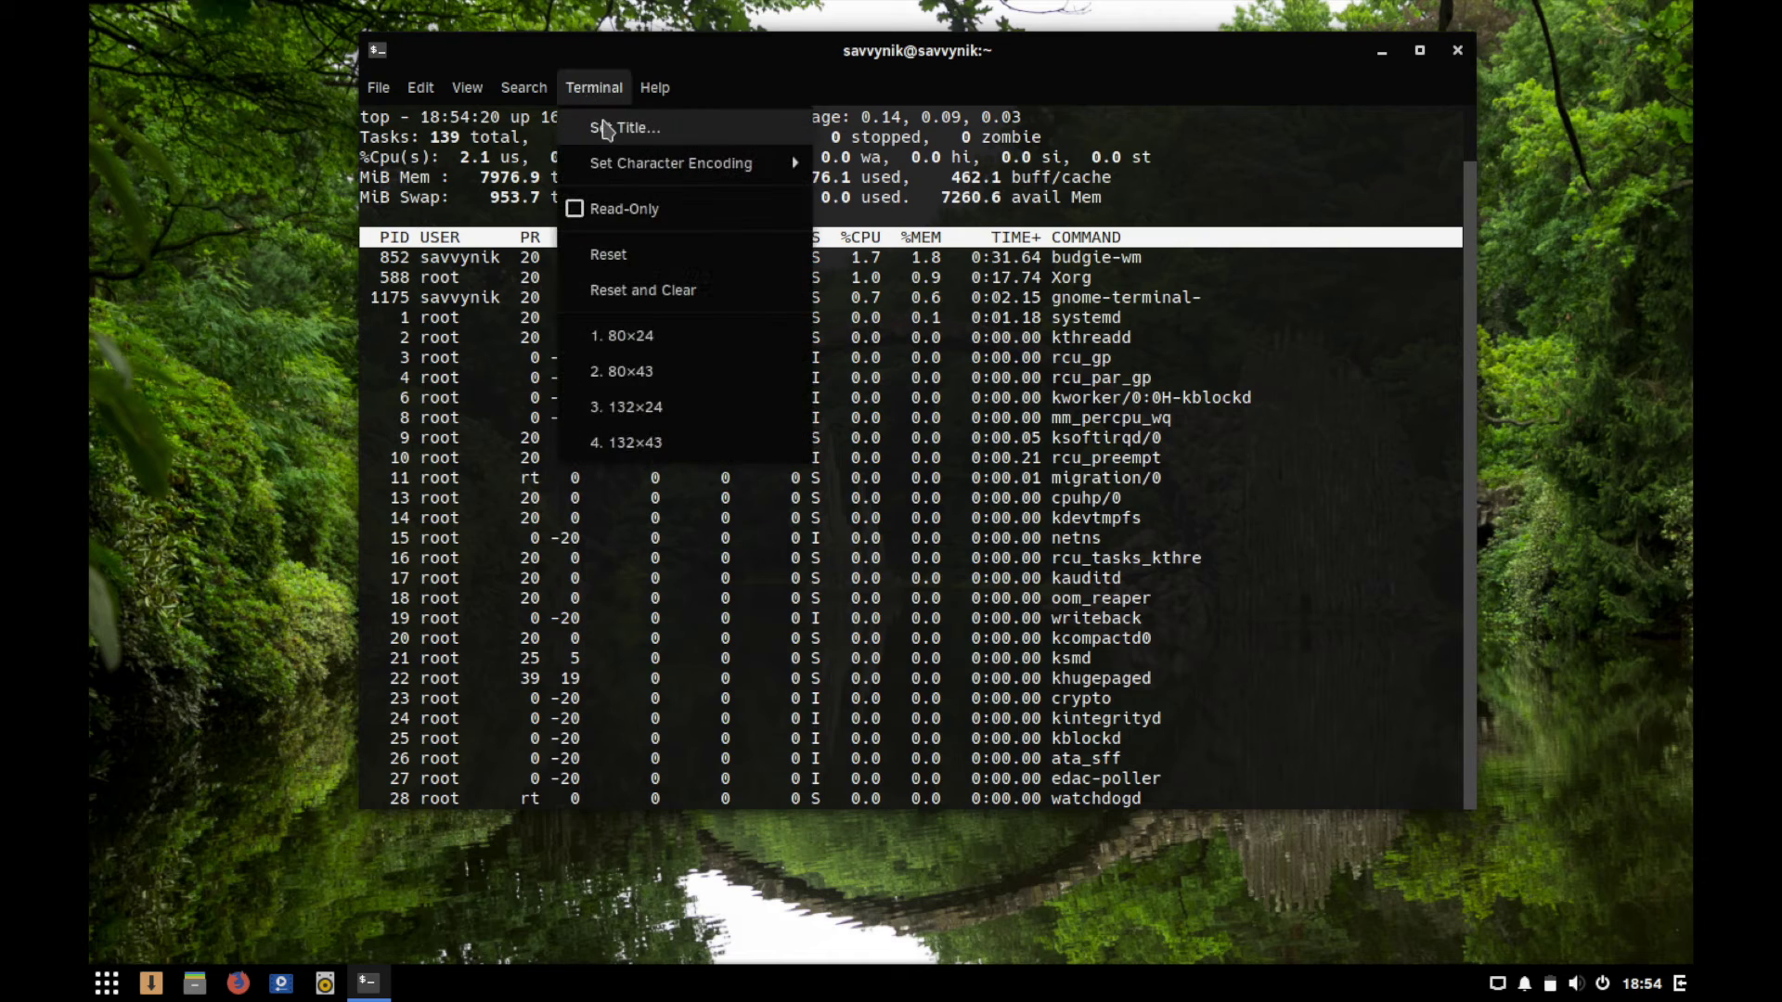
# Set the terminal window title to 'home'.
pyautogui.click(641, 130)
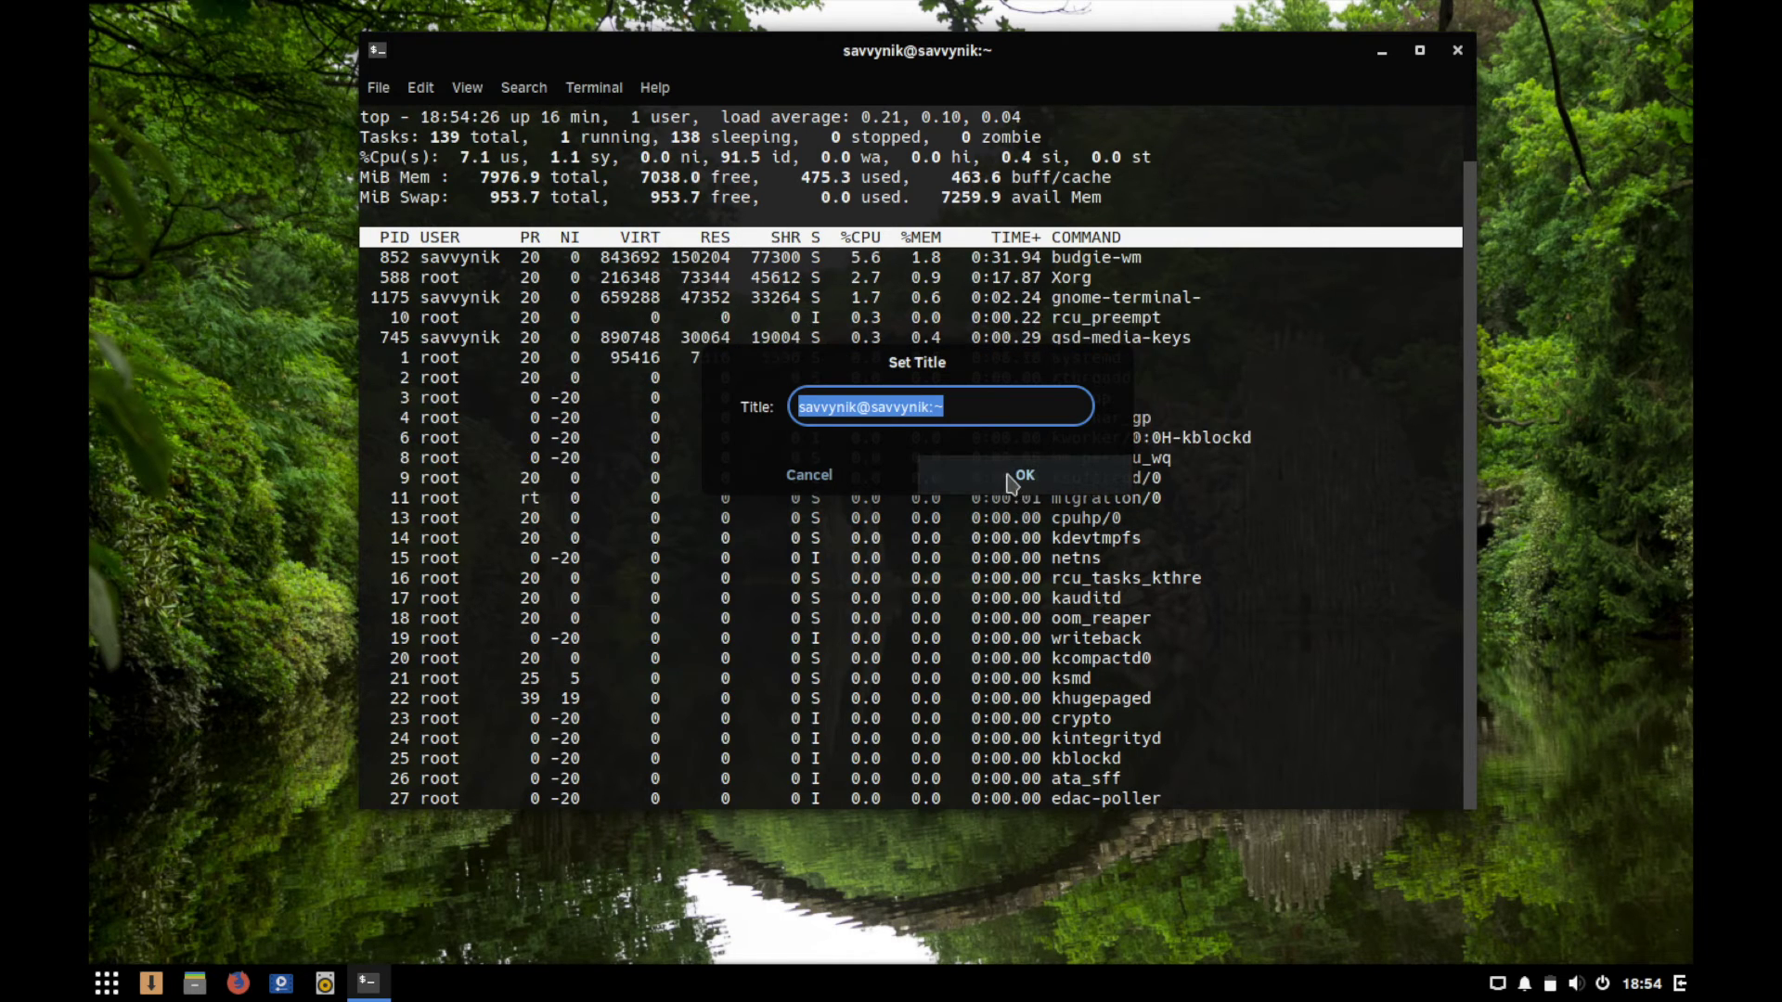
pyautogui.write('home')
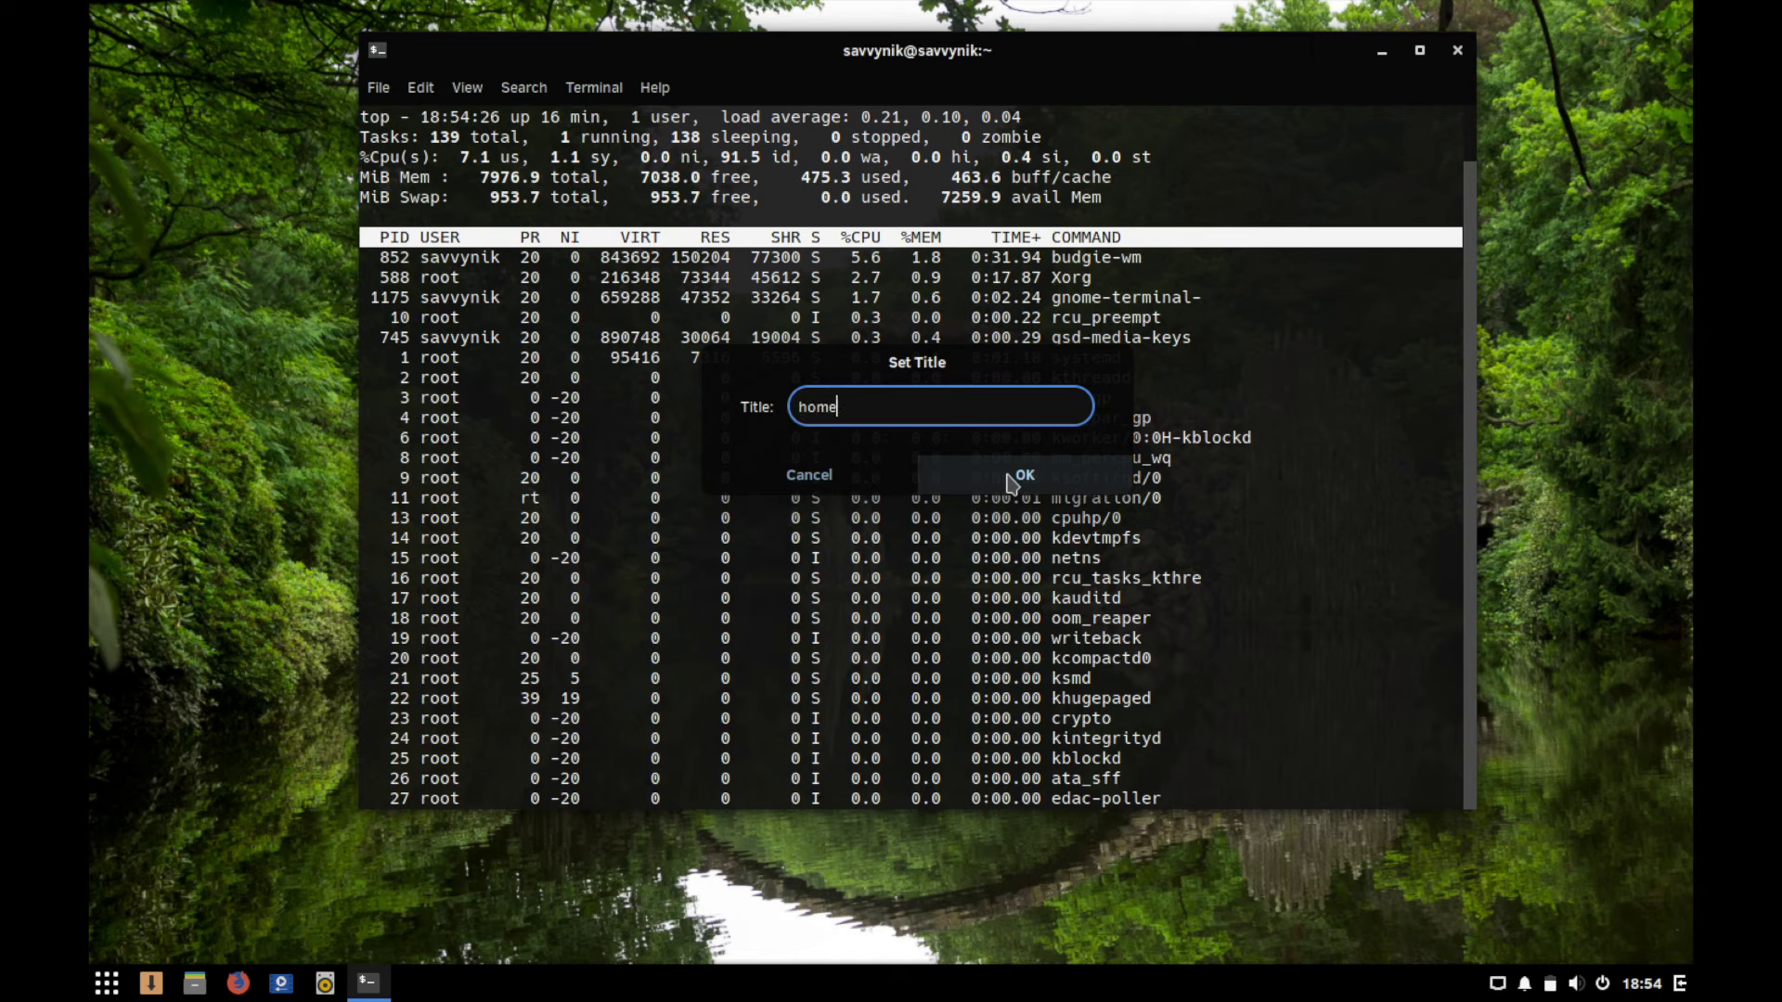
pyautogui.click(1016, 477)
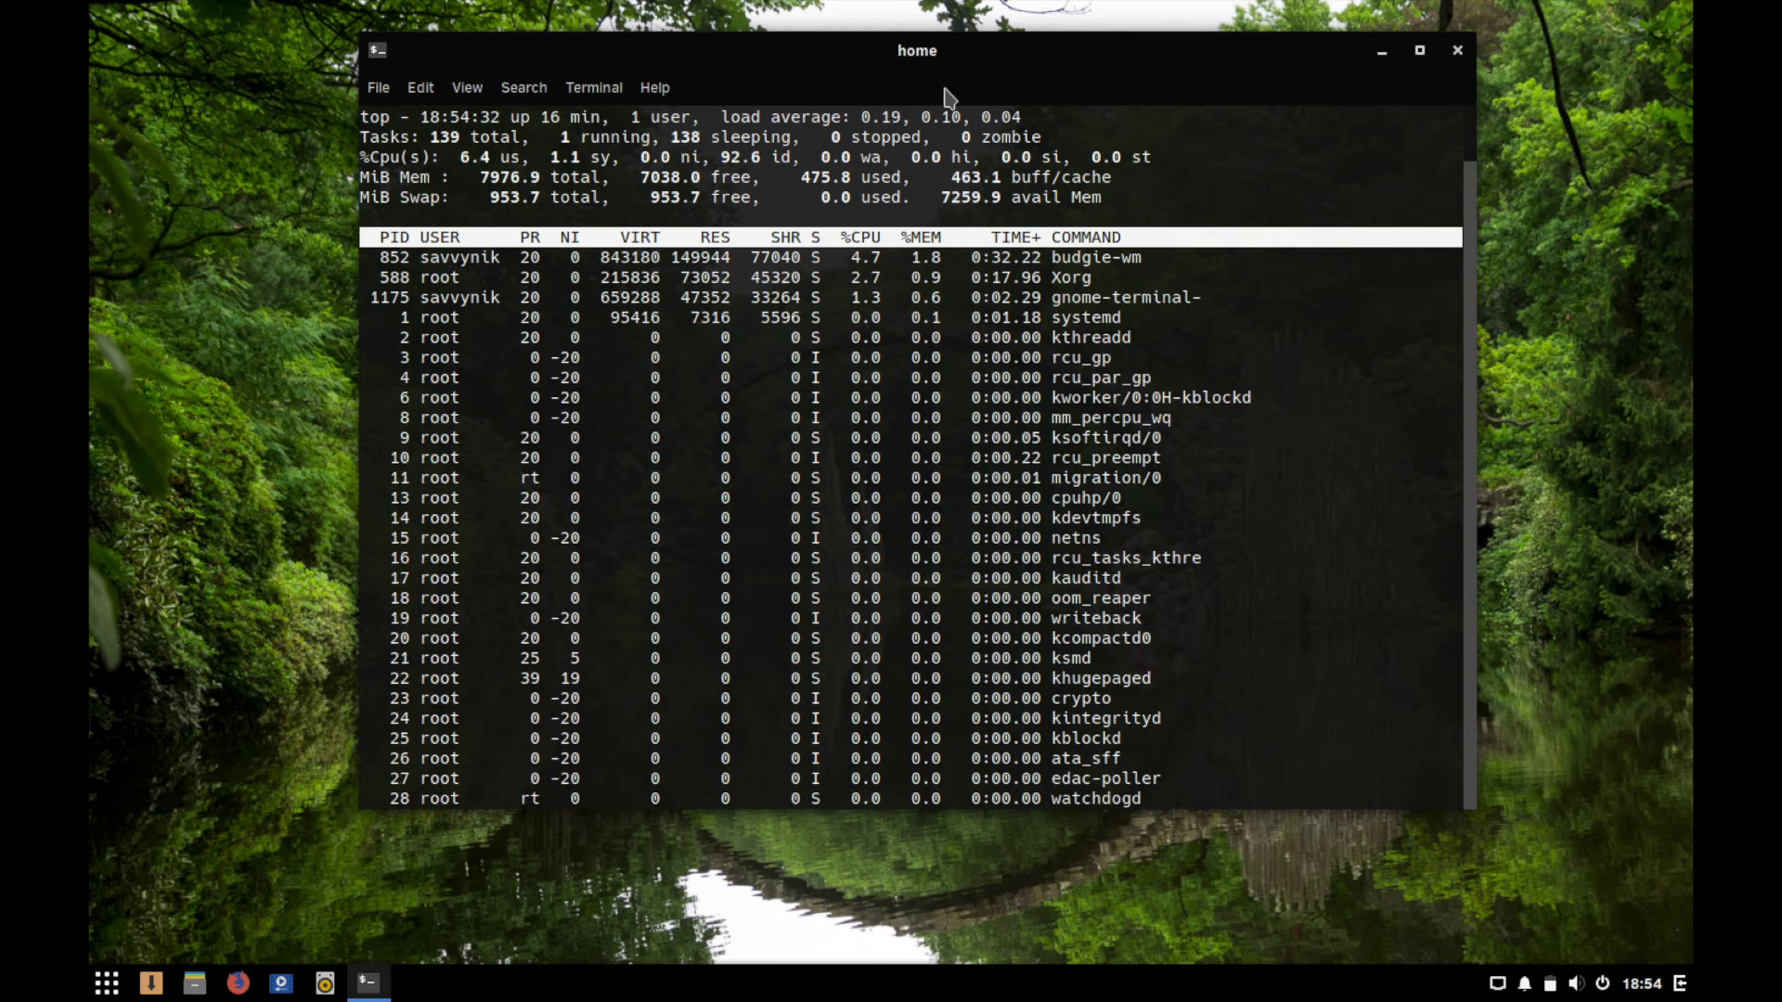
# Quit top and list the home folder with ls, then ls -al.
pyautogui.press('Escape')
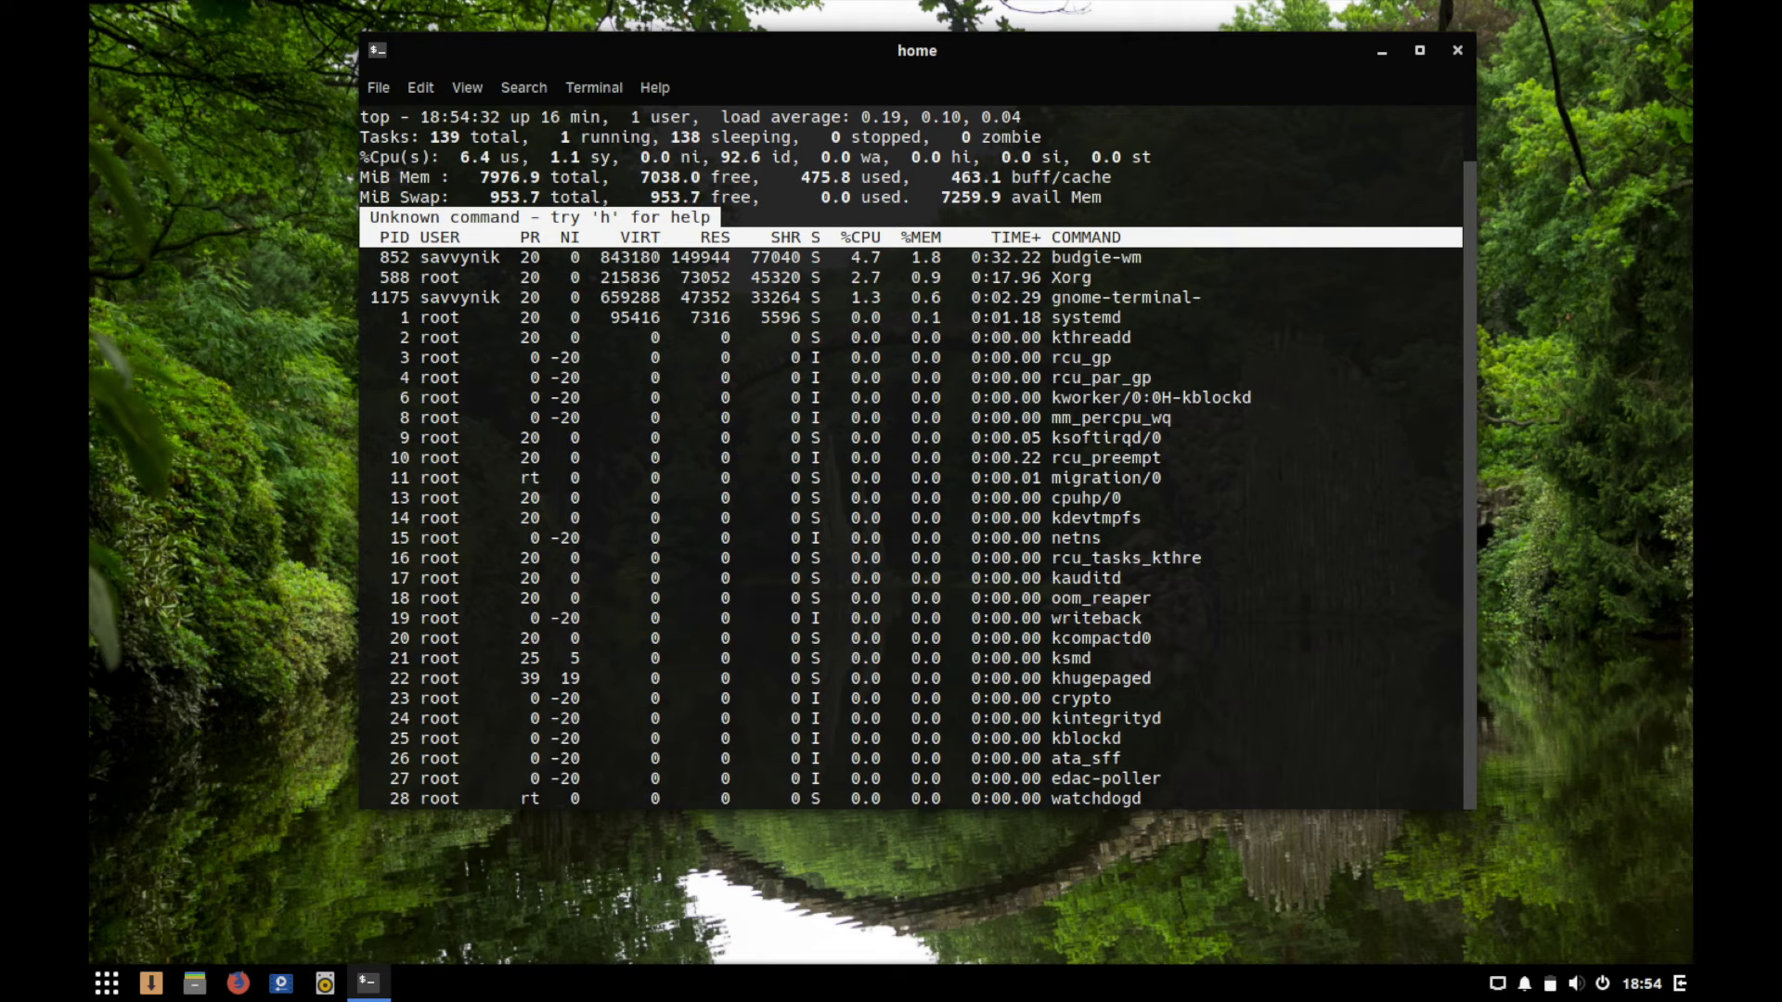
pyautogui.press('q')
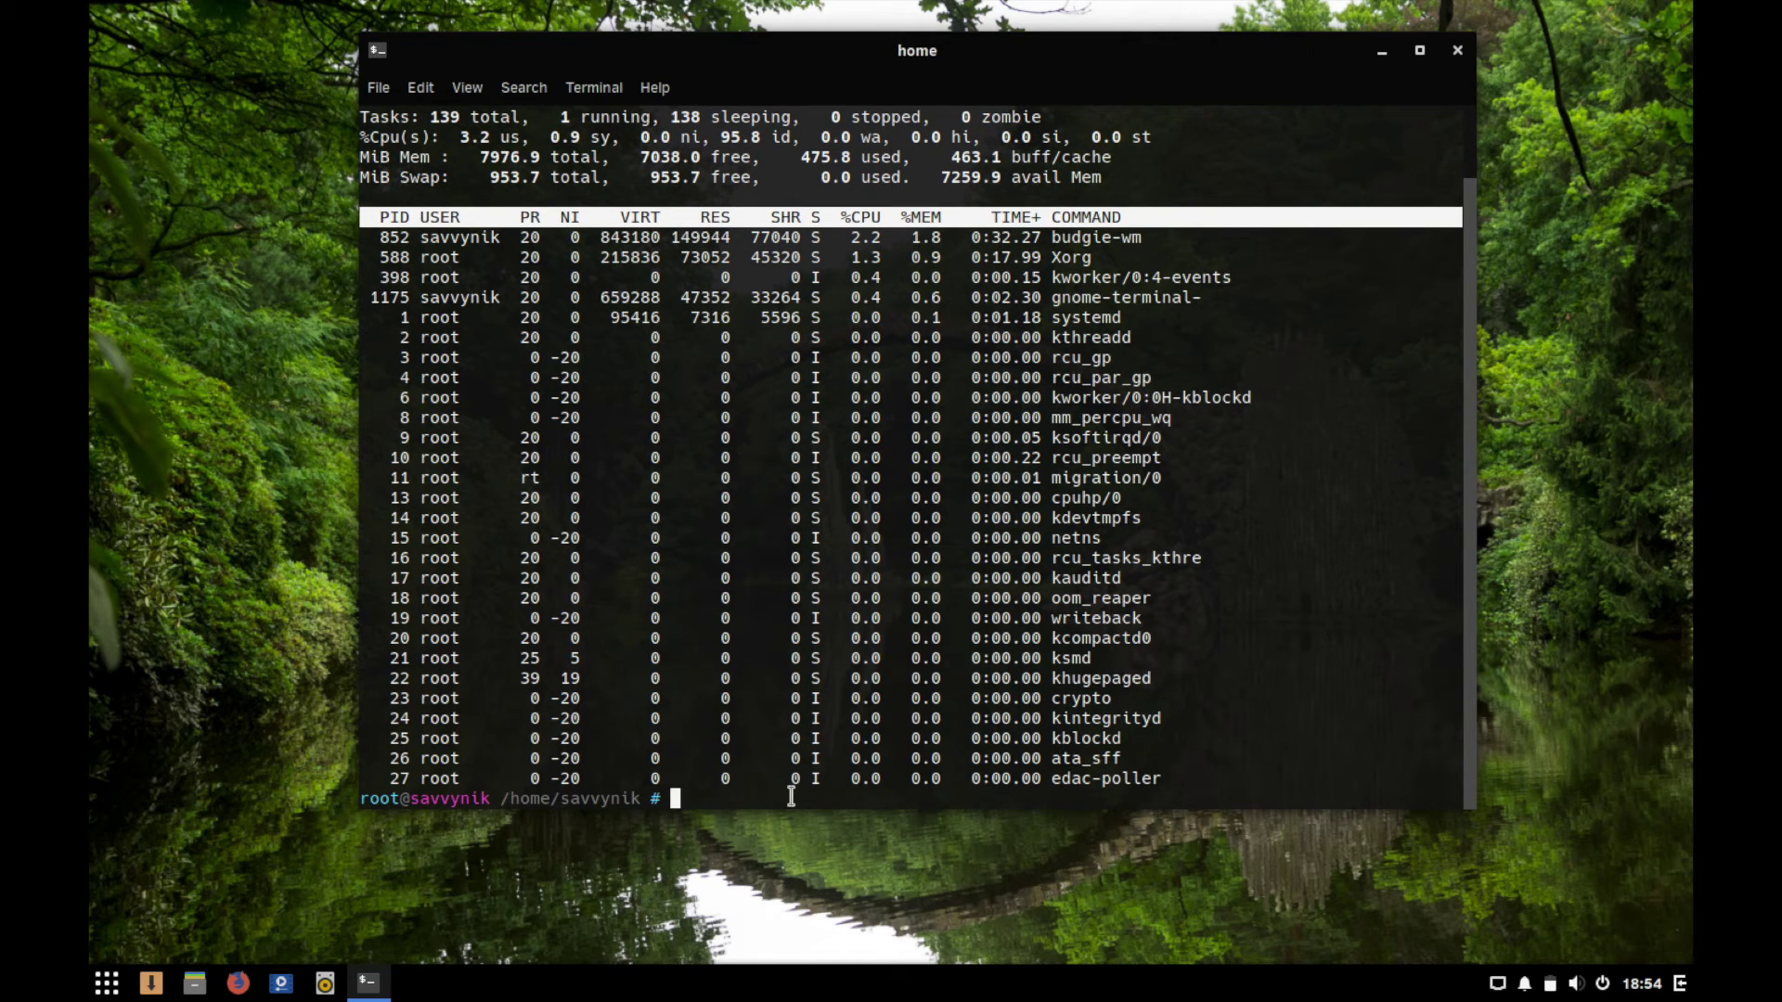
pyautogui.write('ls')
pyautogui.press('Return')
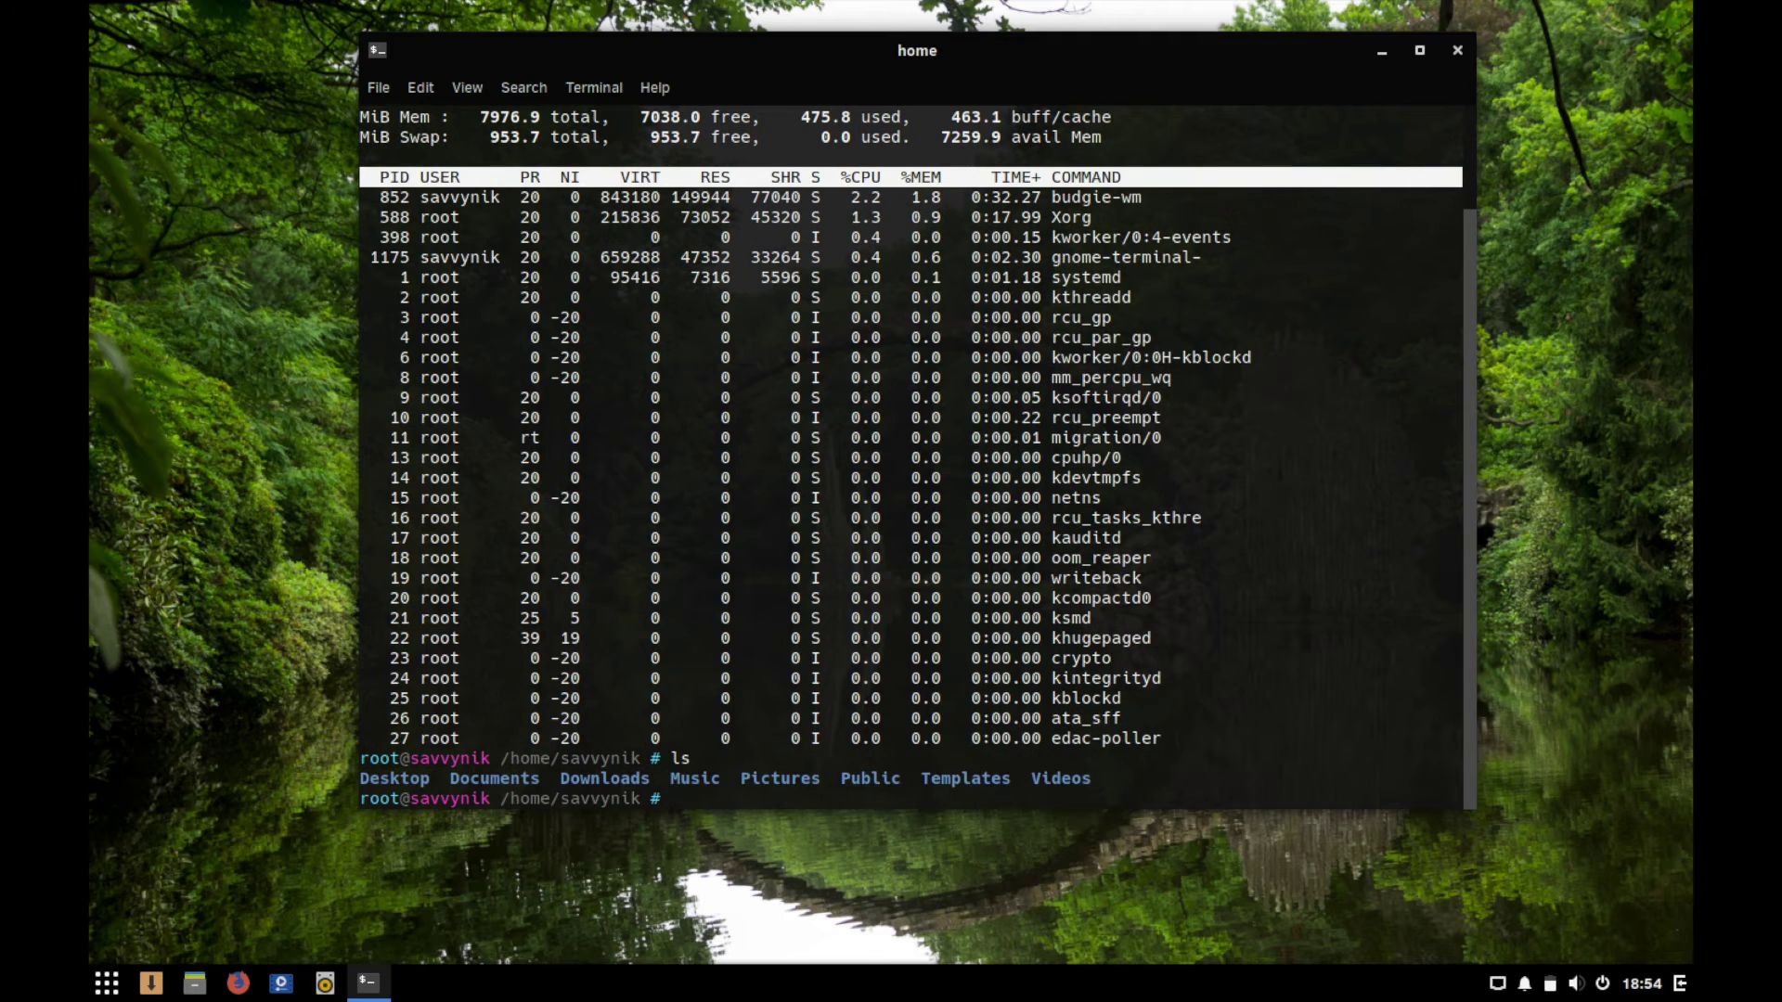
pyautogui.write('ls -al')
pyautogui.press('Return')
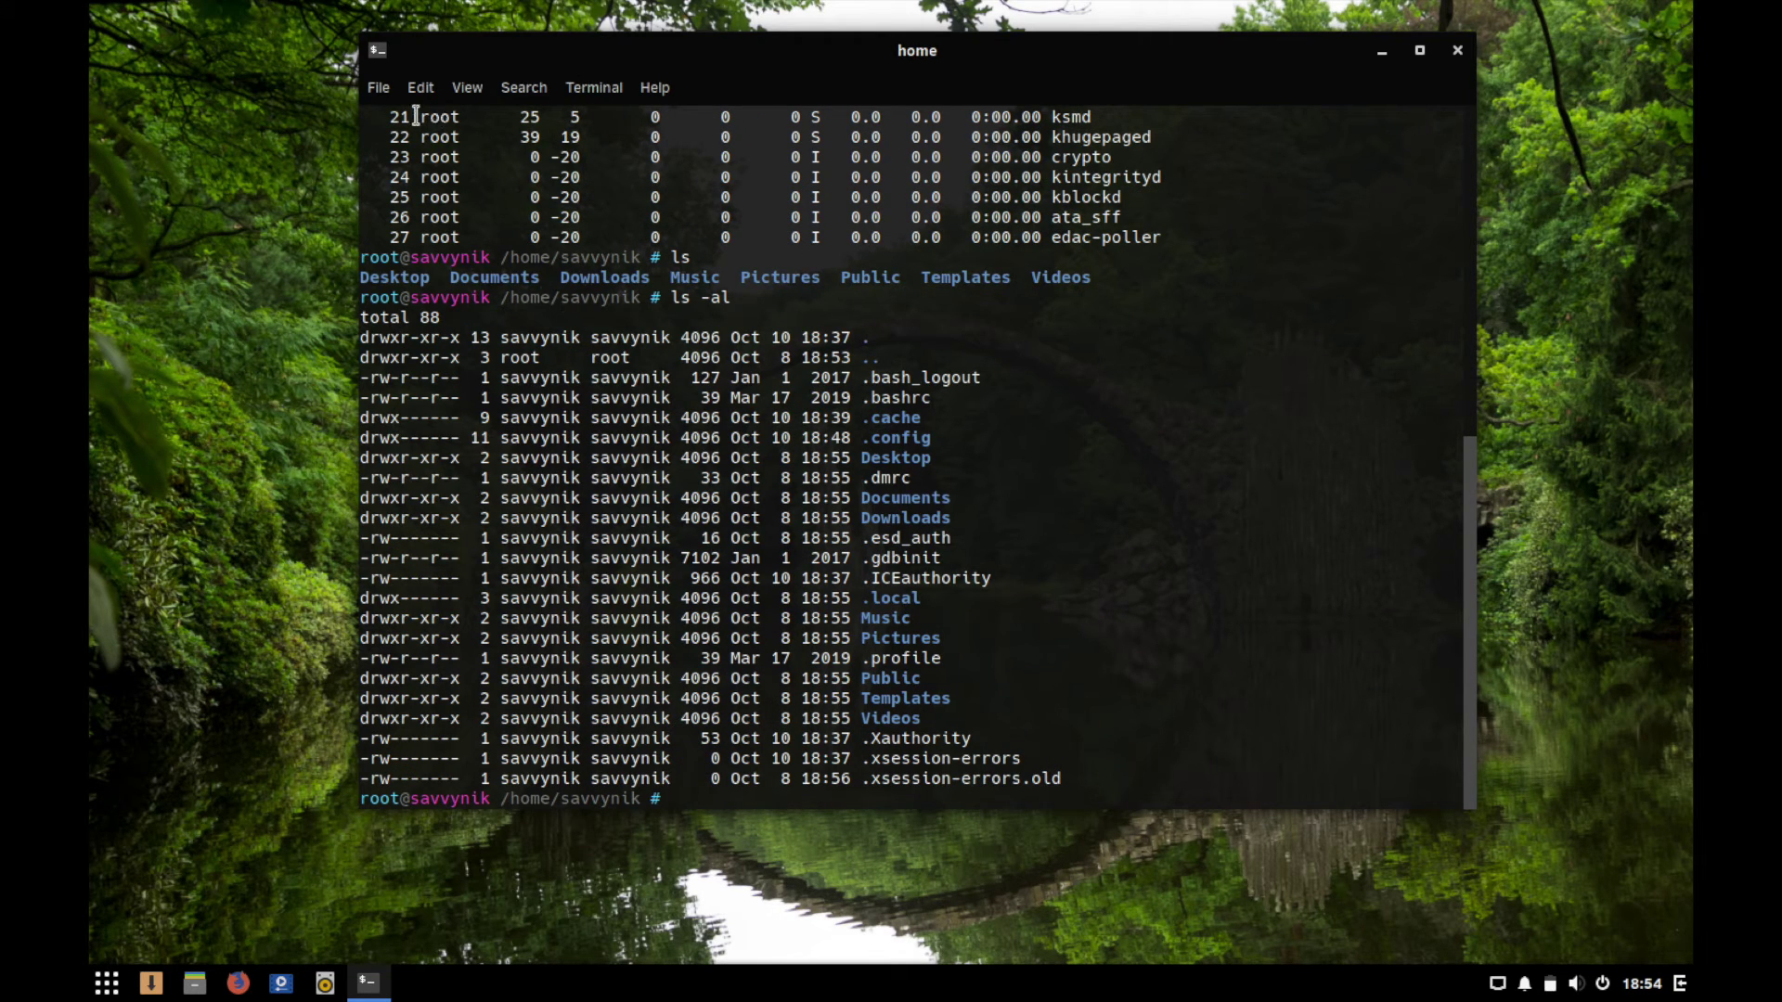
pyautogui.click(381, 87)
# Open two more terminal tabs with File > New Tab.
pyautogui.click(399, 130)
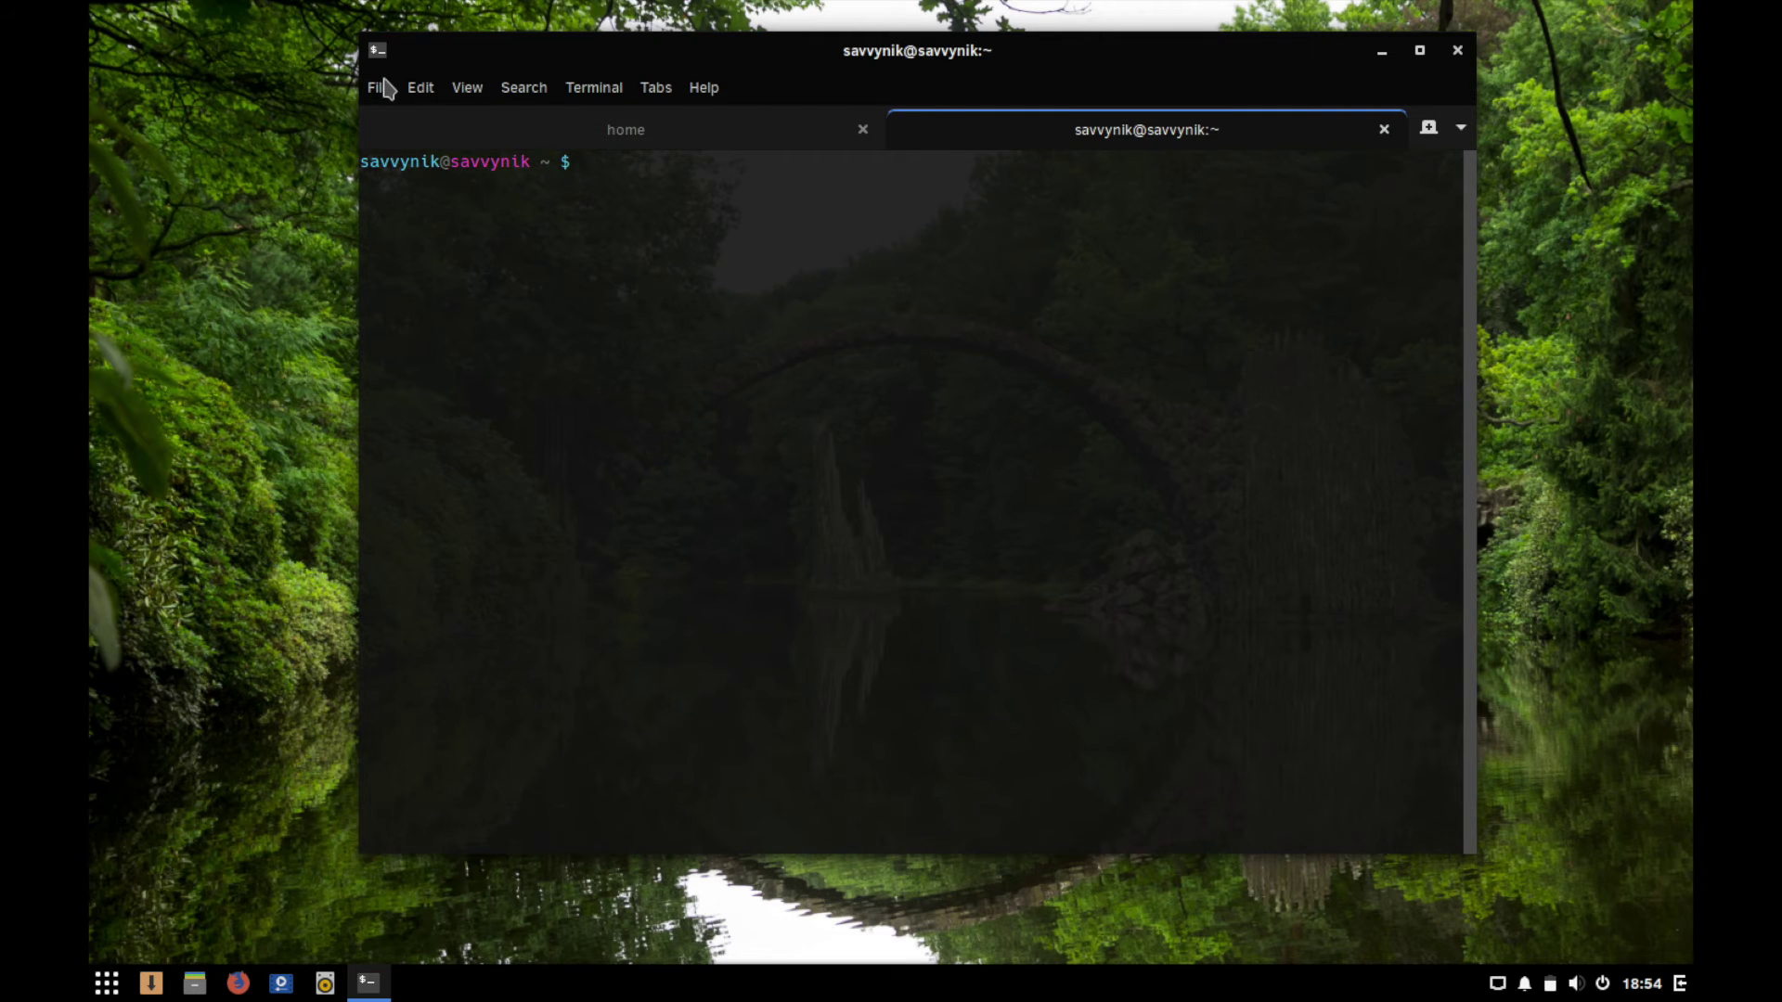
pyautogui.click(380, 88)
pyautogui.click(395, 125)
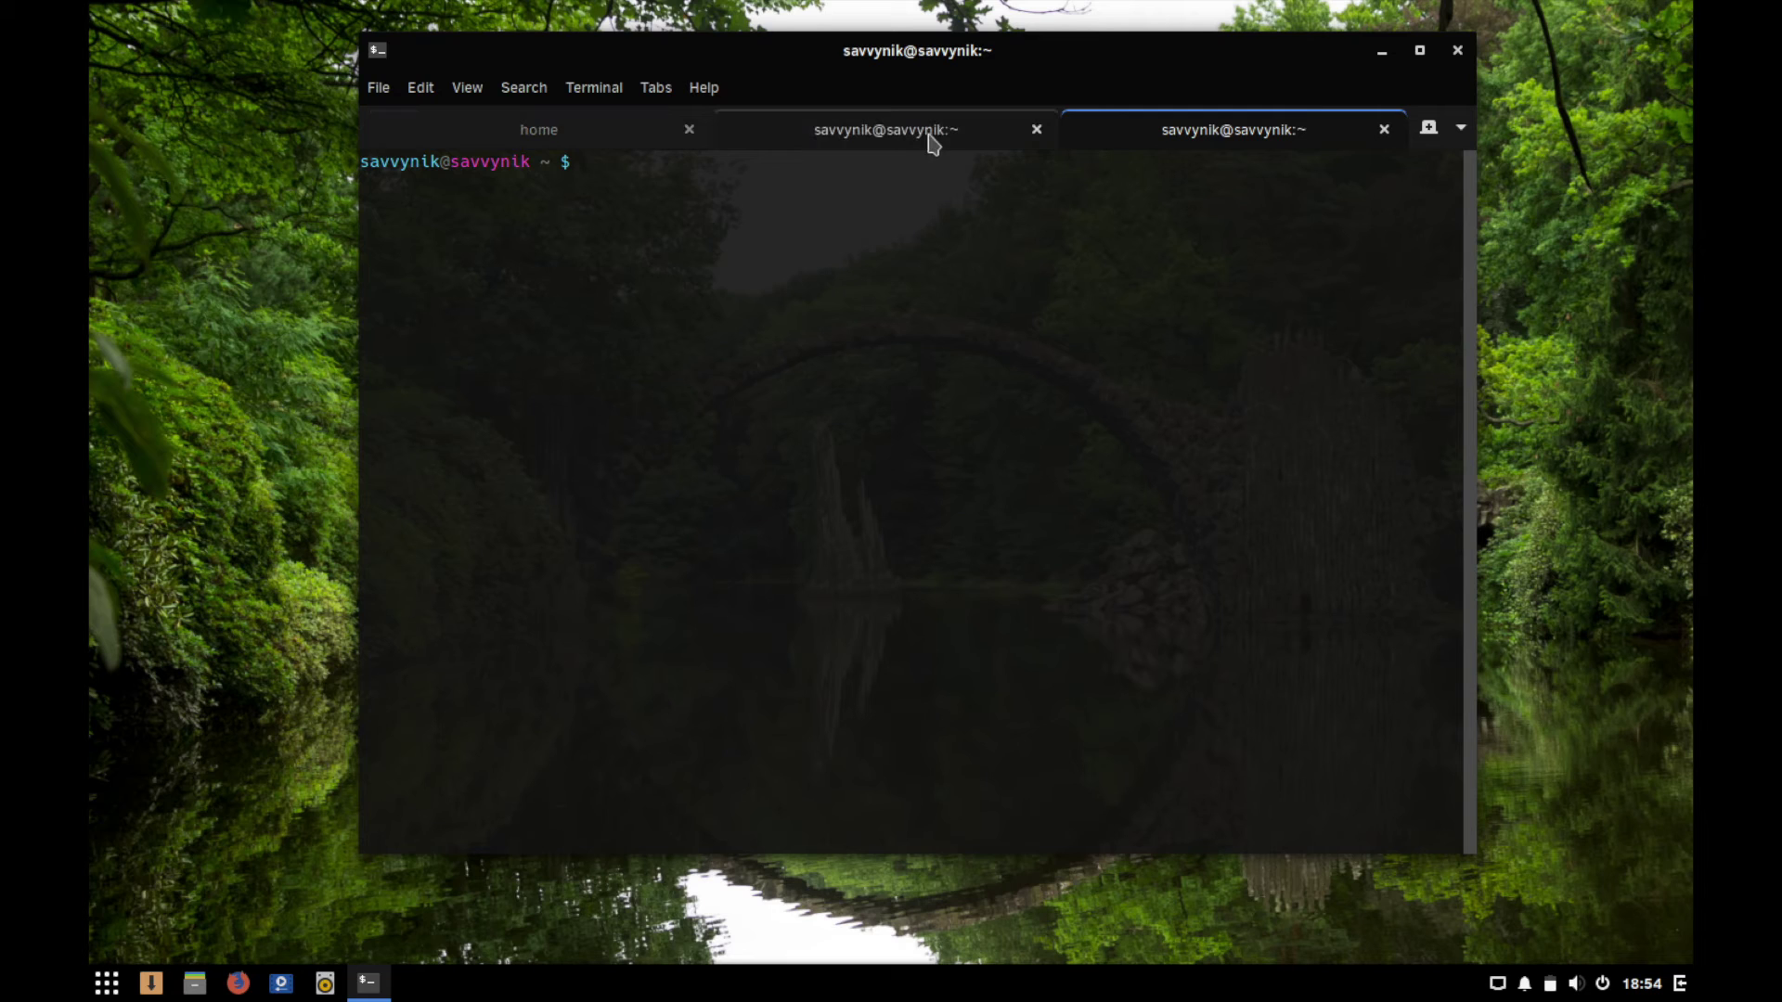
# Switch back and forth between the home tab and the second tab's user shell.
pyautogui.click(536, 130)
pyautogui.click(866, 129)
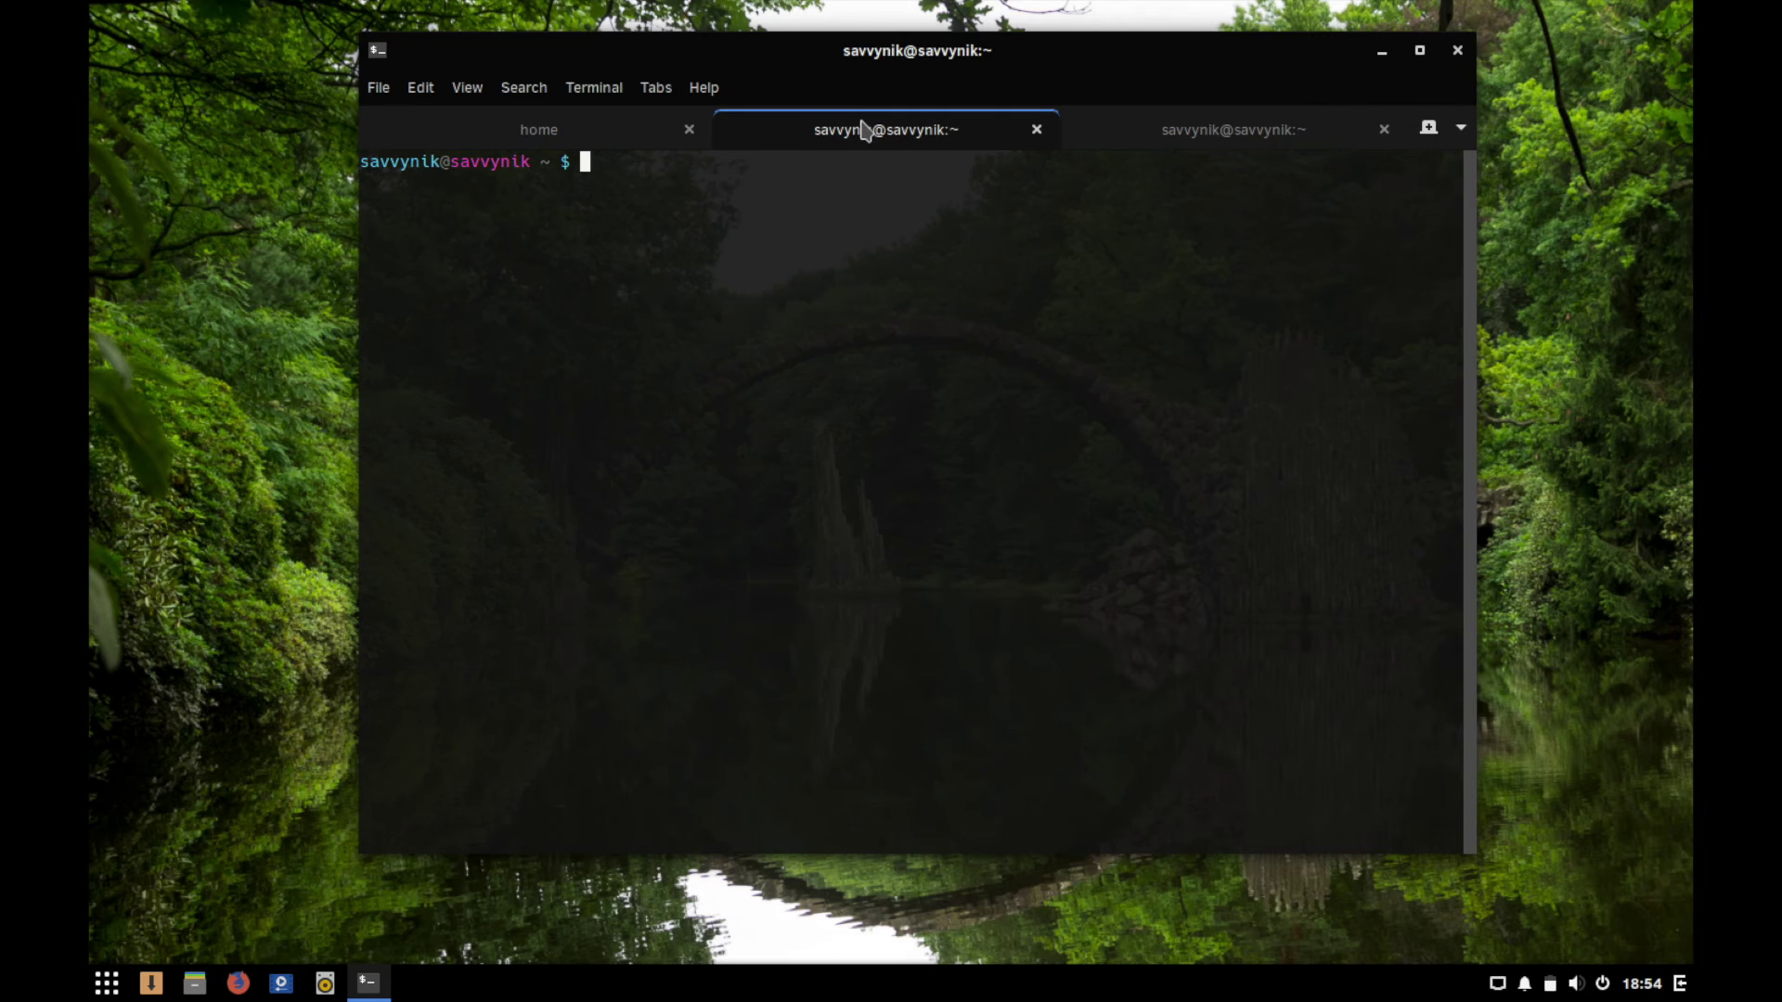
pyautogui.click(563, 137)
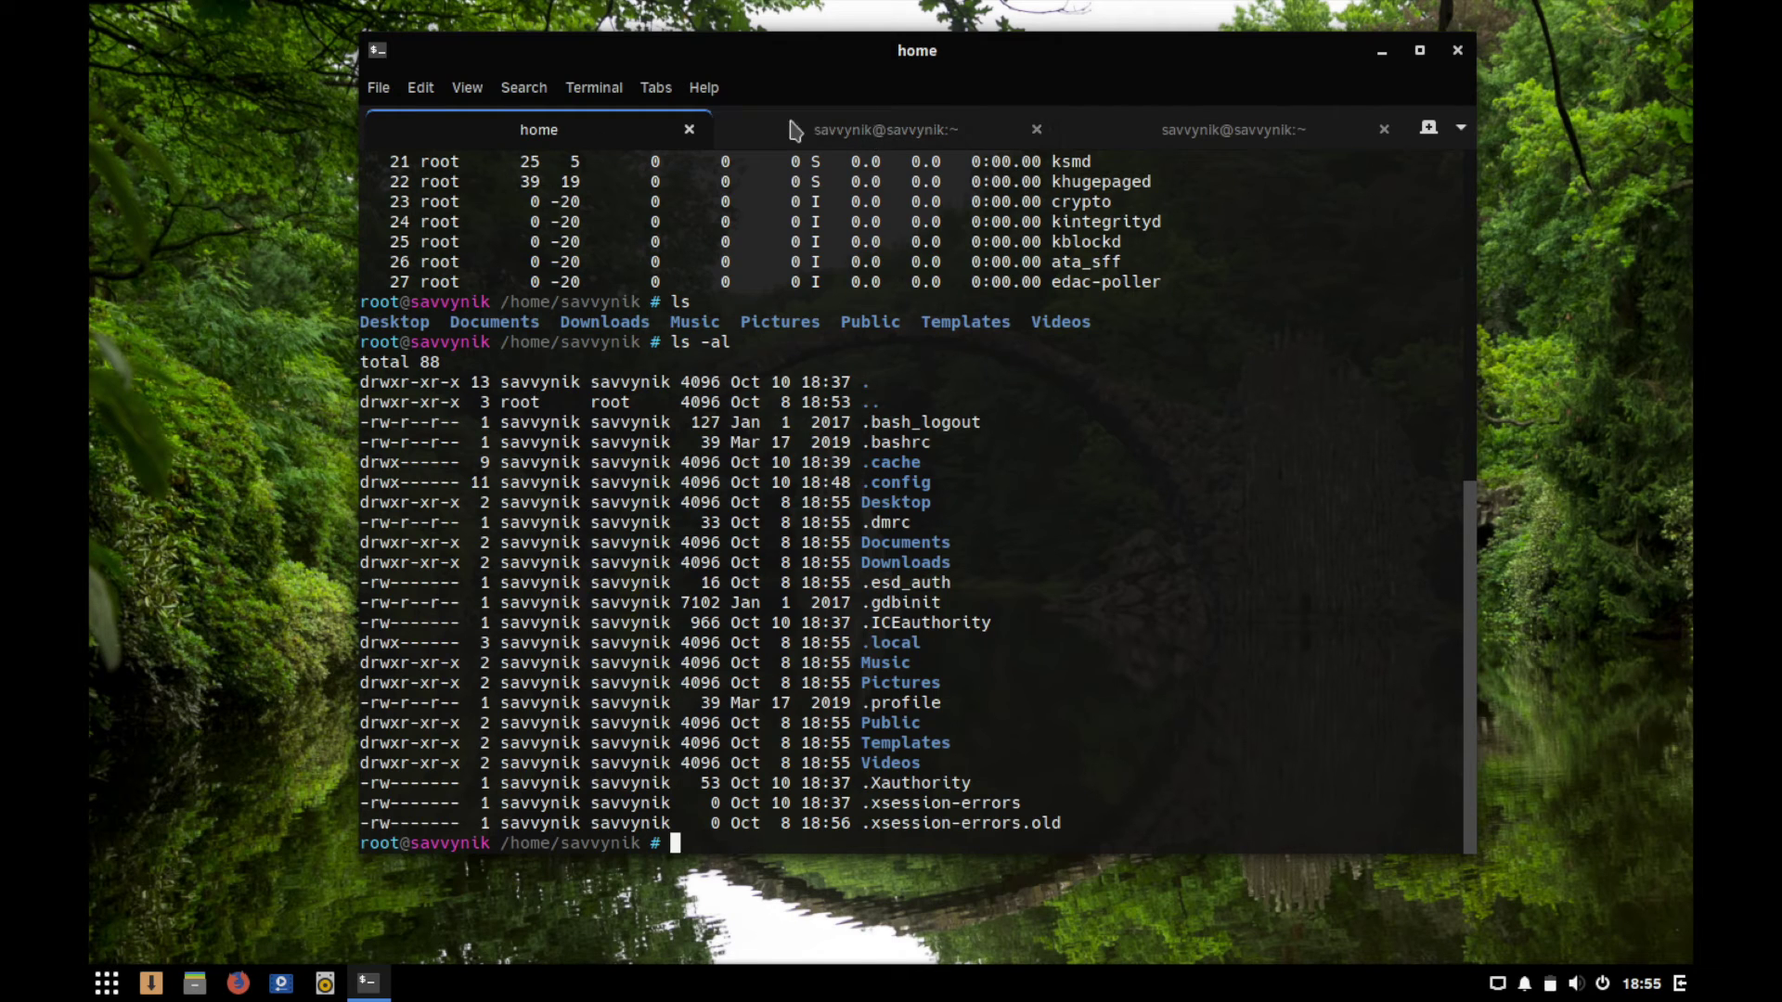
pyautogui.click(877, 139)
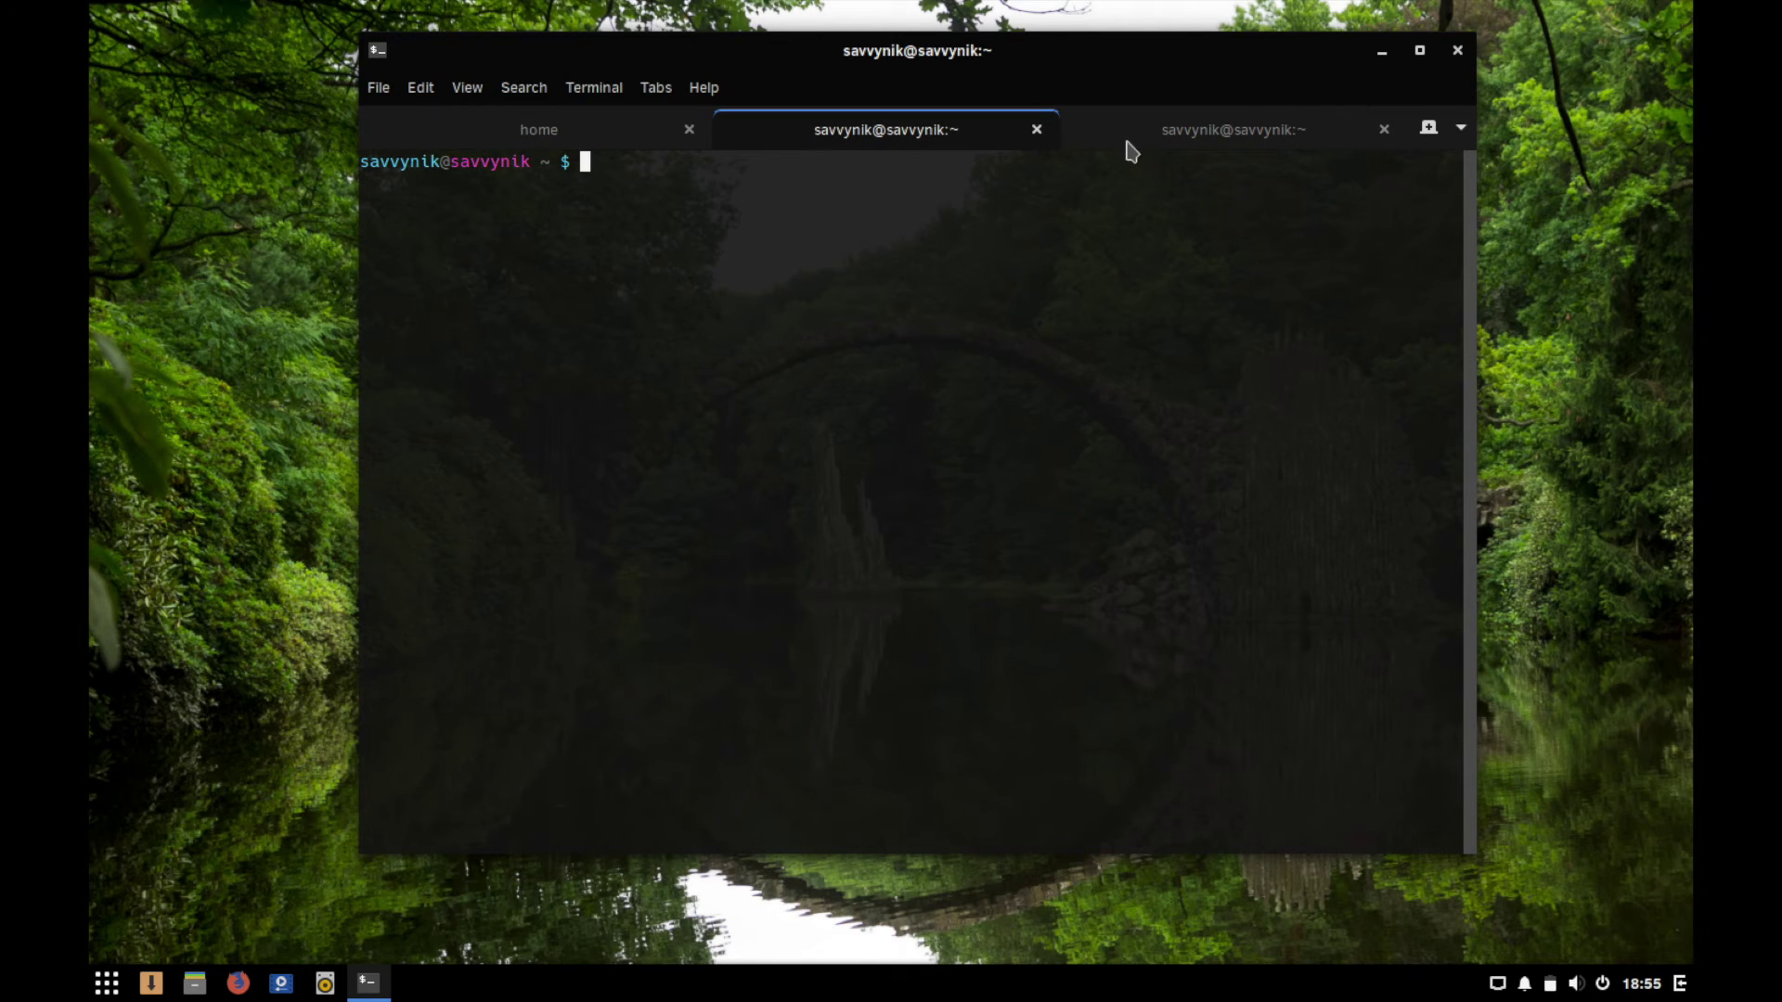
# Open the terminal profile preferences from the Edit menu, then close them.
pyautogui.click(420, 88)
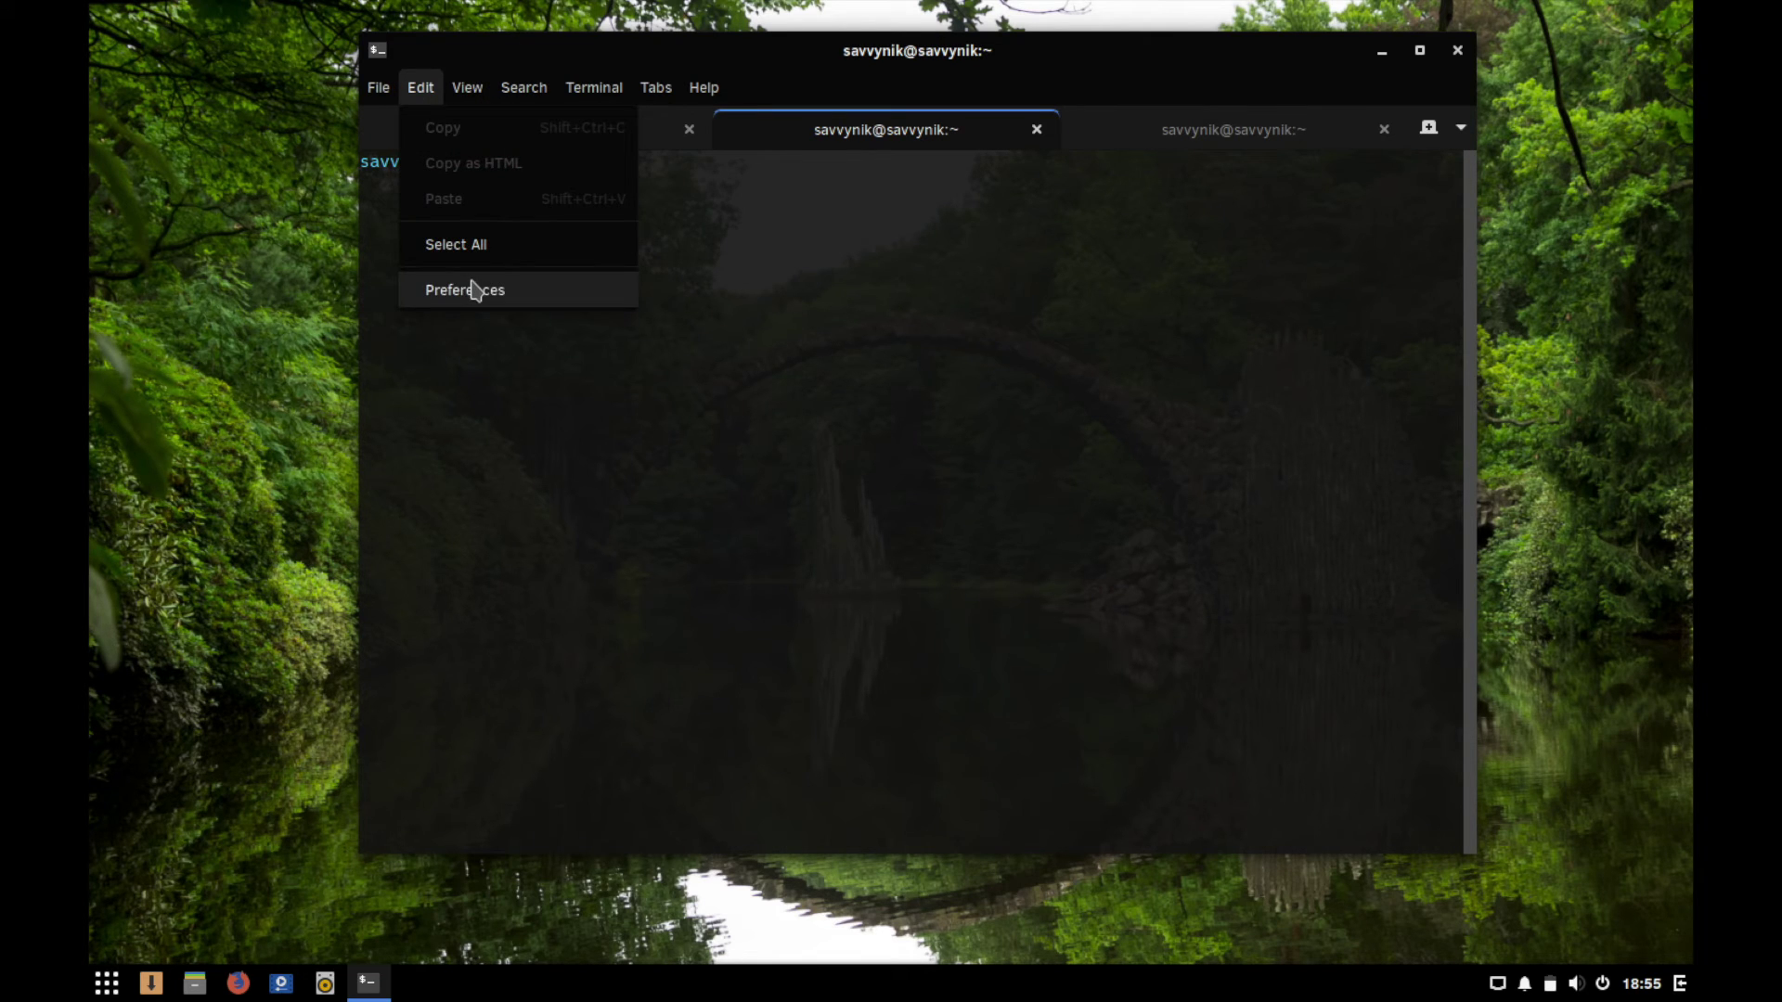
pyautogui.moveTo(485, 94)
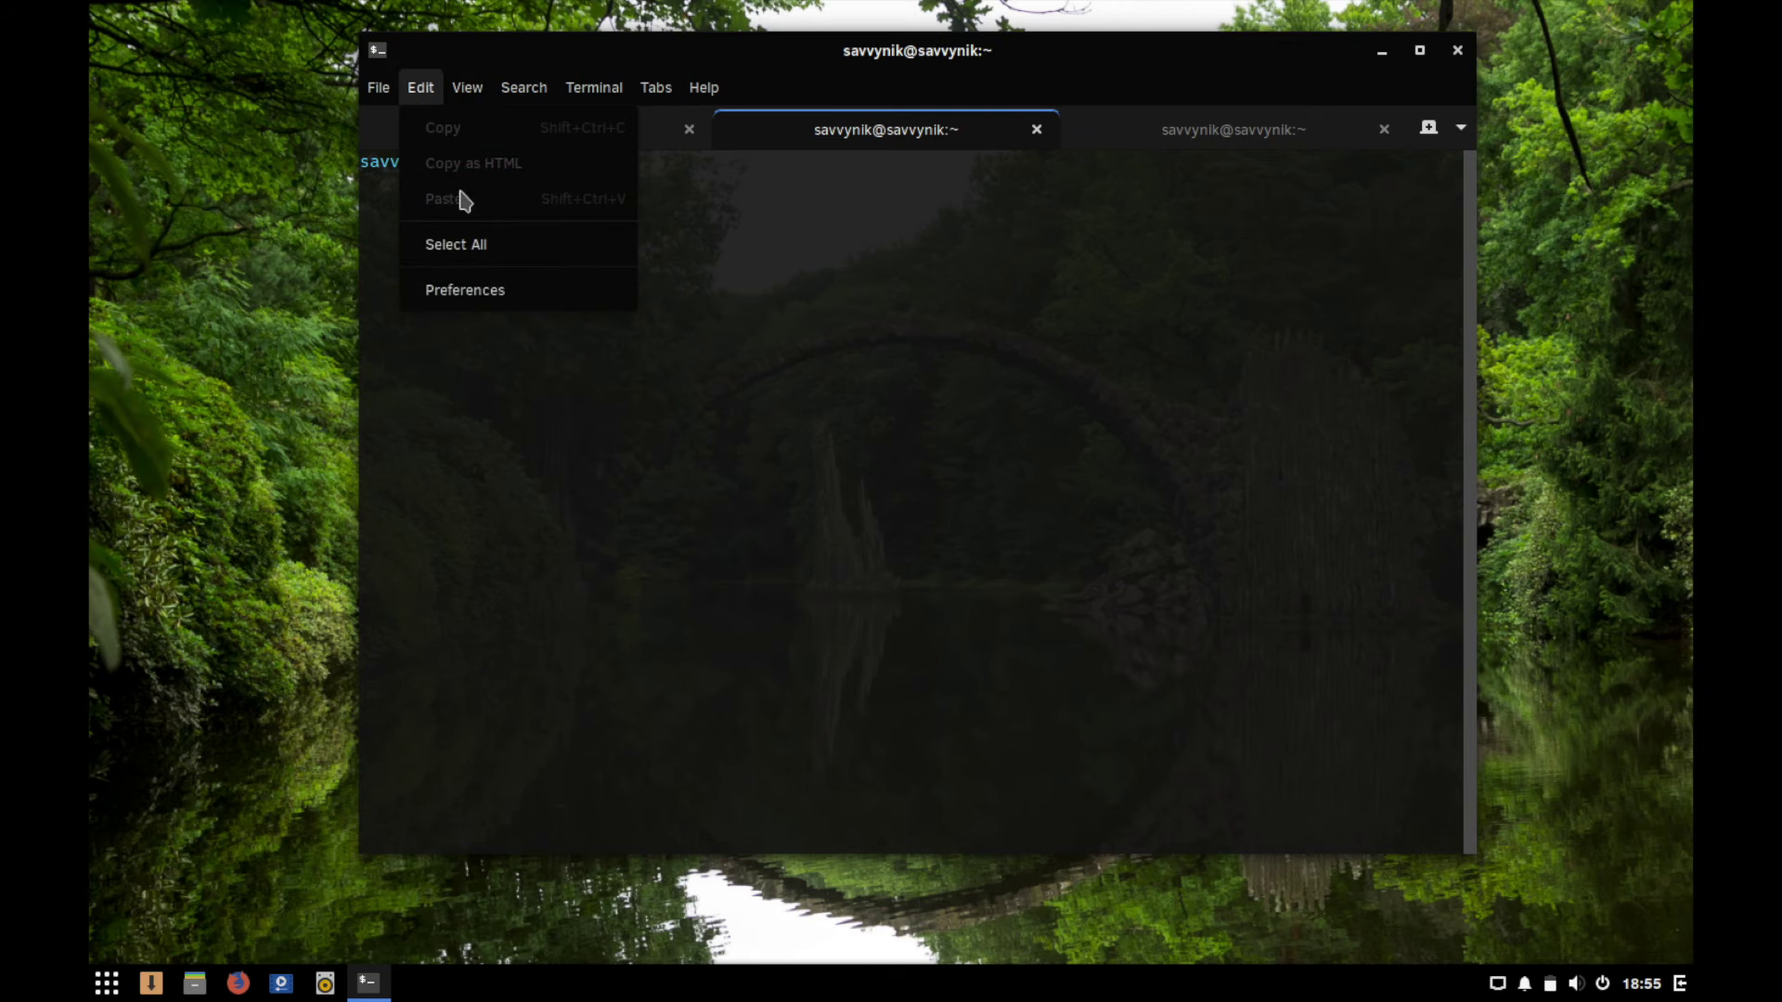
pyautogui.click(482, 290)
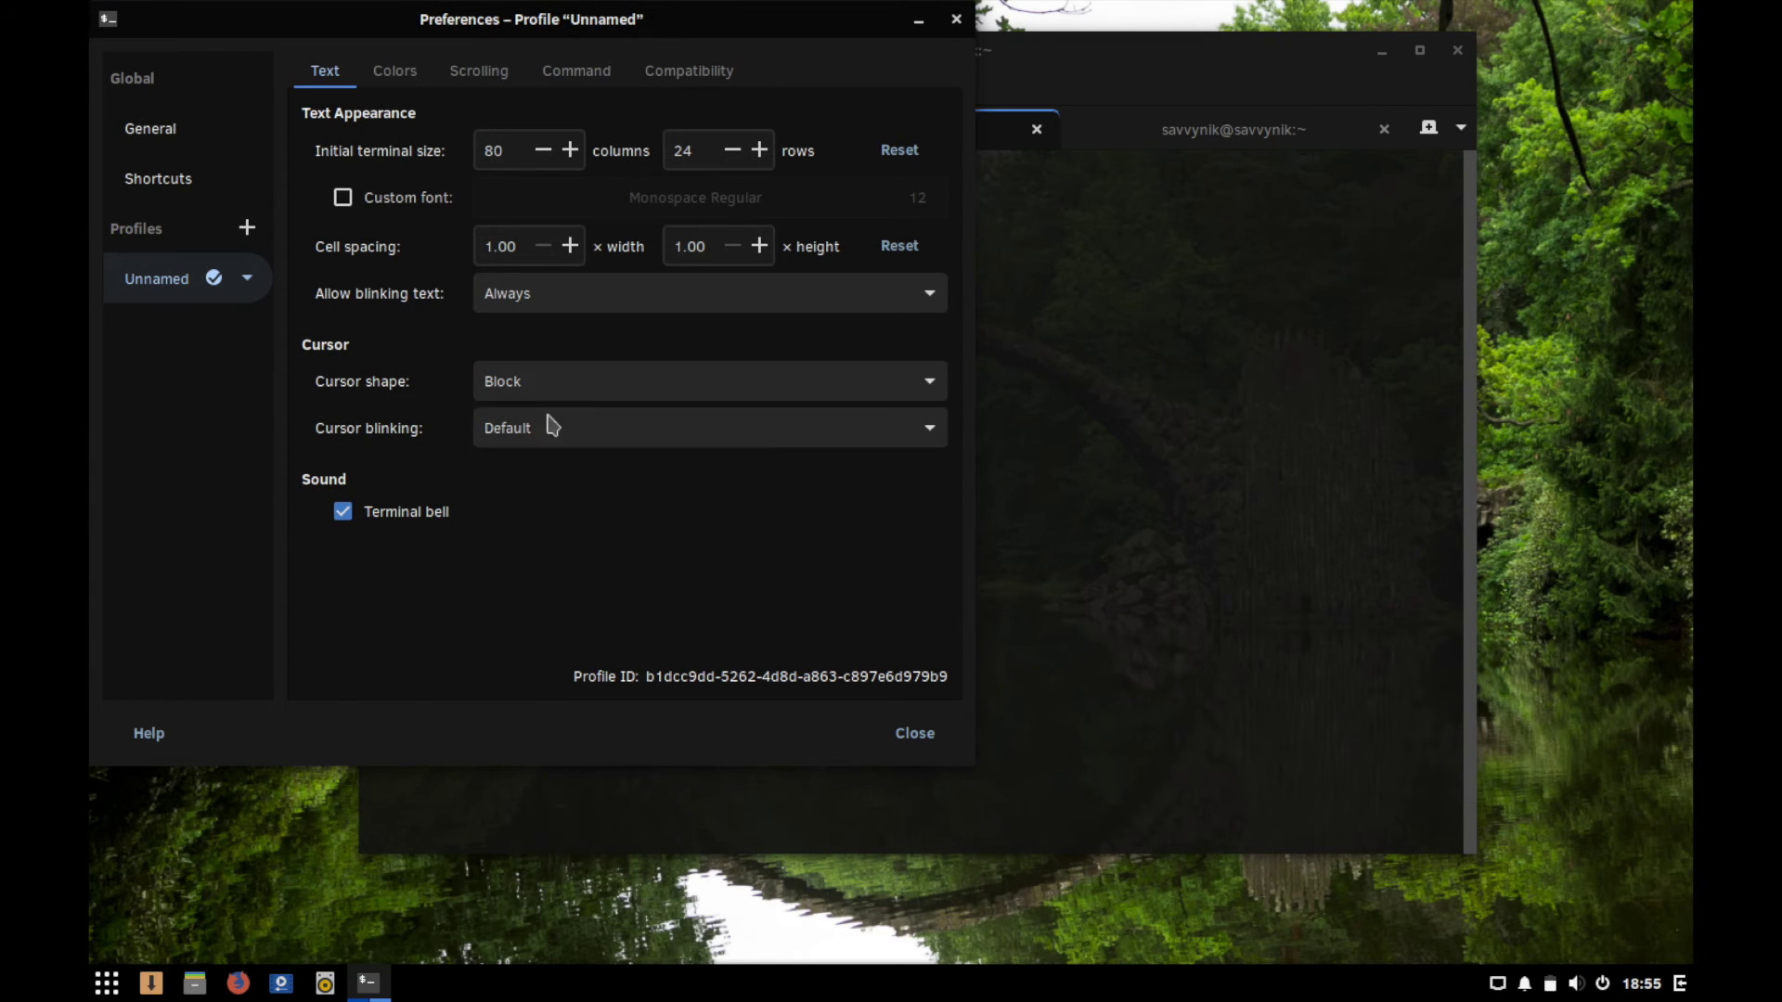
pyautogui.click(913, 737)
# Look through the Tabs menu, the open-tabs list, and the Terminal, Help and View menus.
pyautogui.click(660, 96)
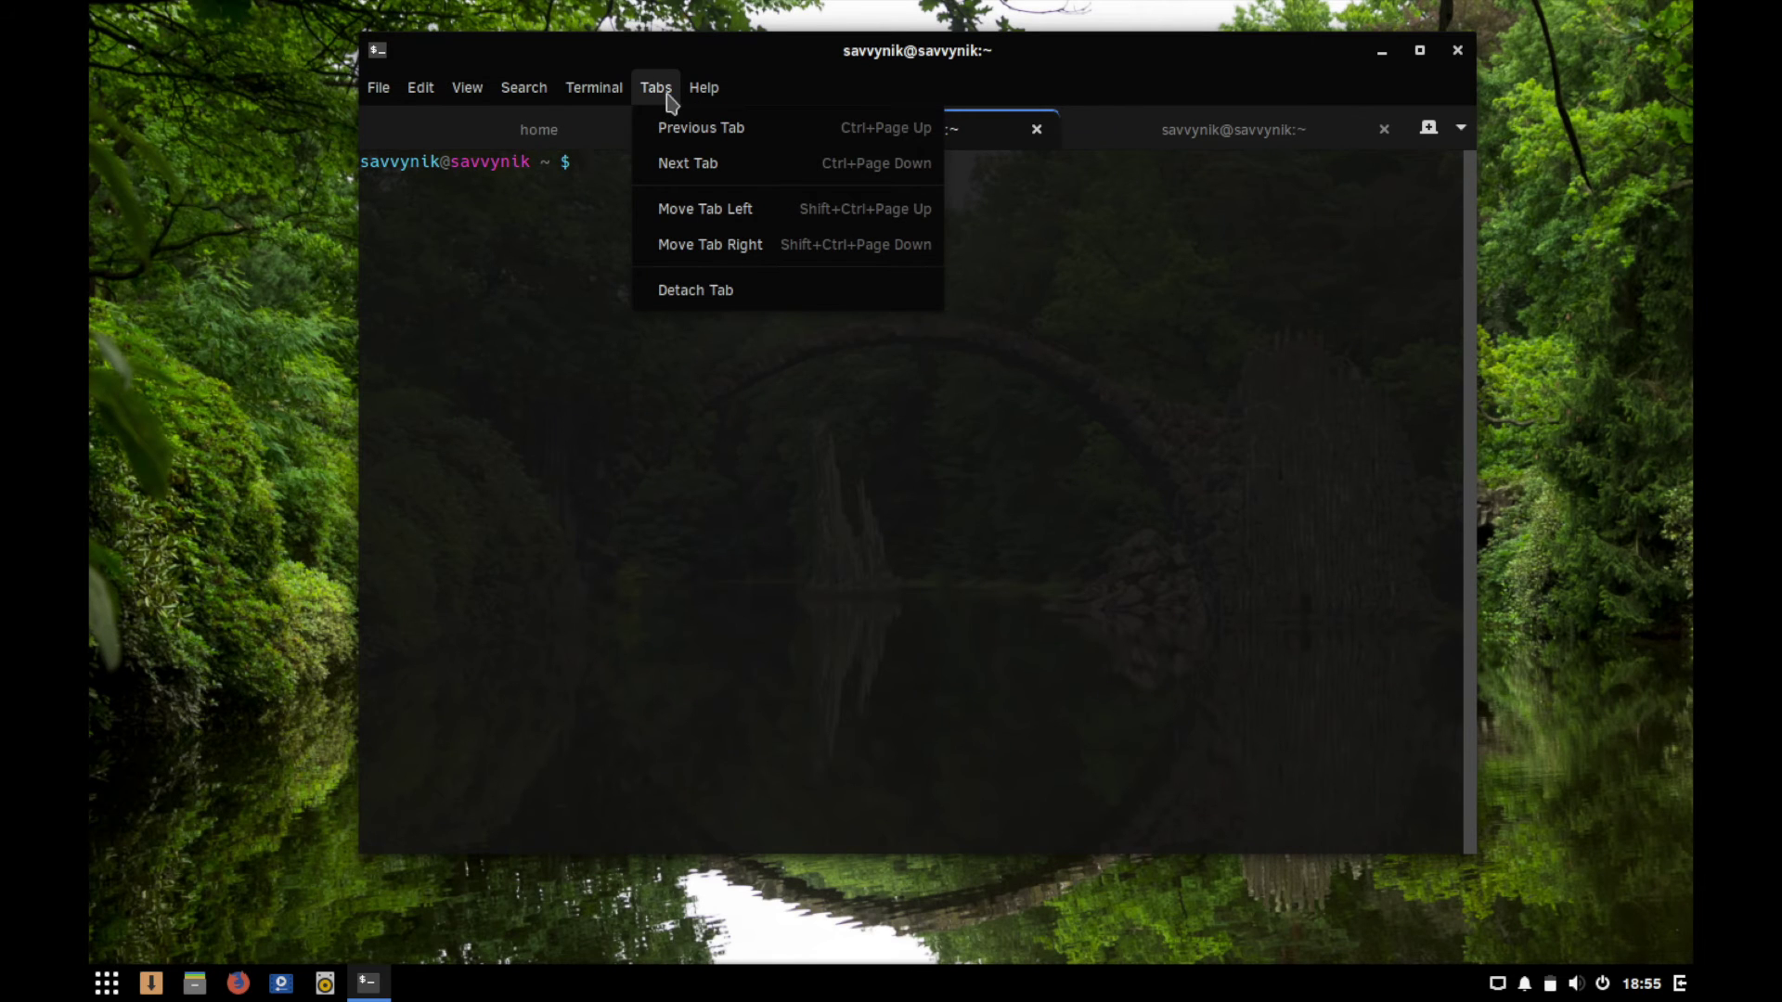
pyautogui.moveTo(586, 97)
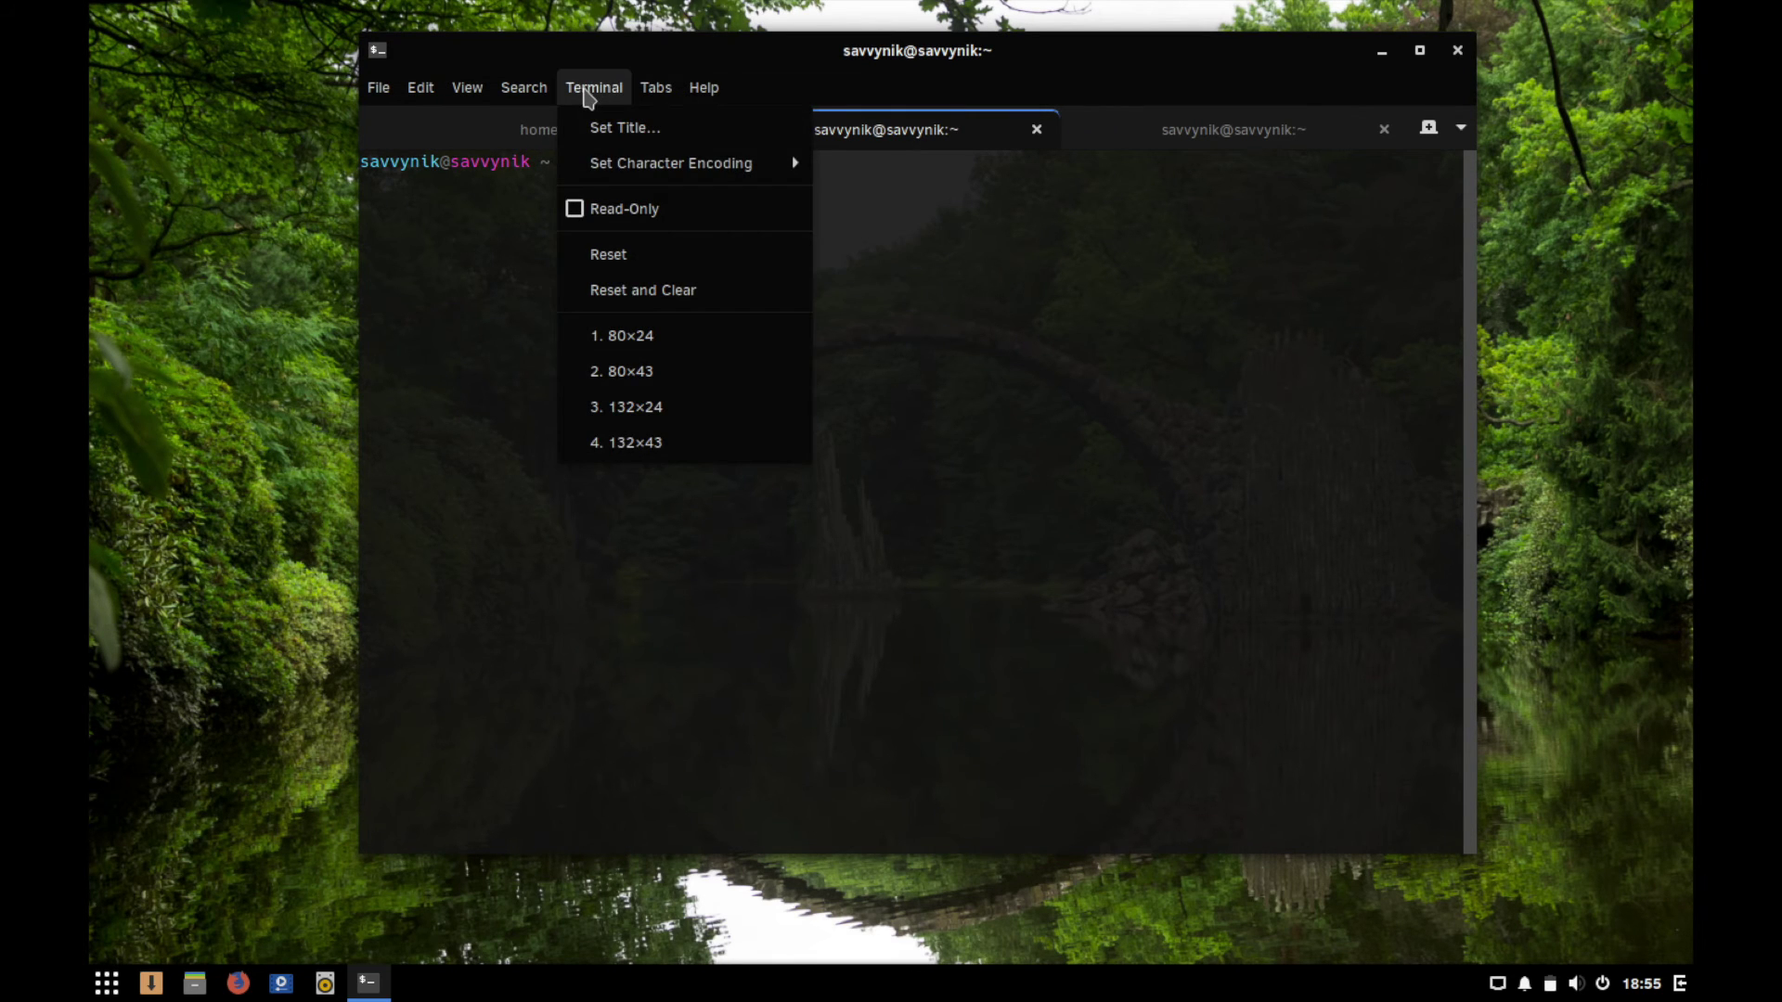
pyautogui.moveTo(655, 88)
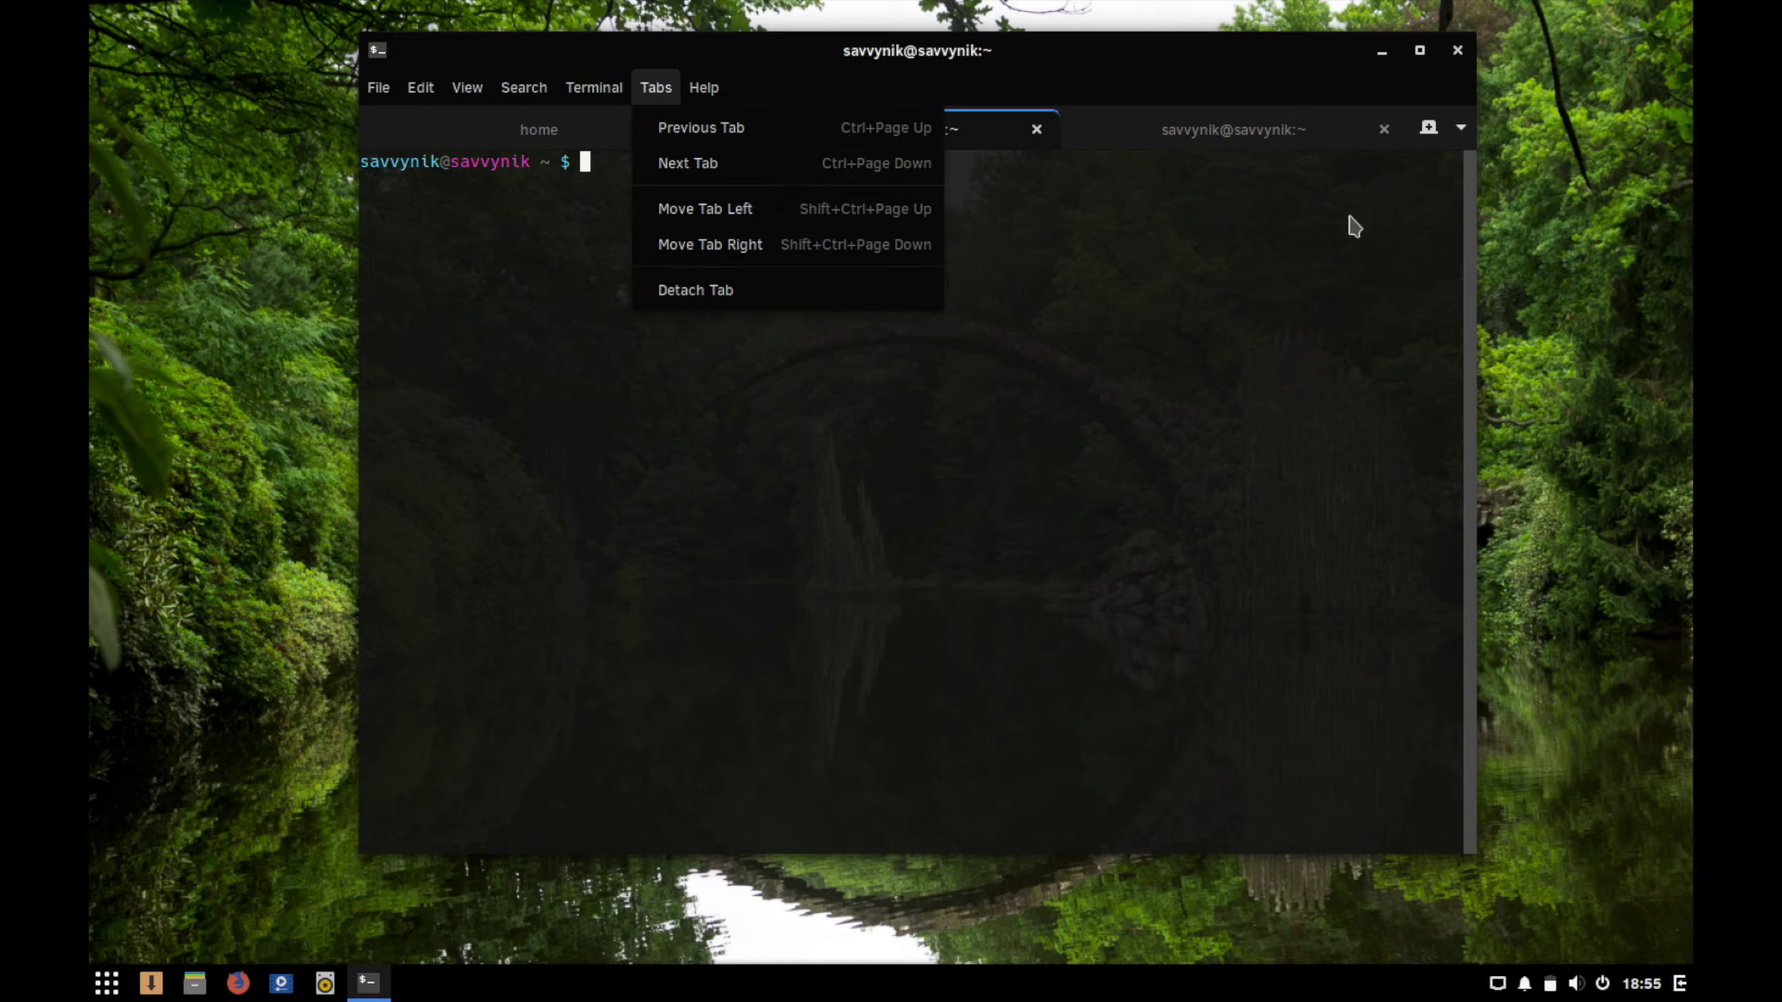
pyautogui.click(1462, 128)
pyautogui.click(1463, 128)
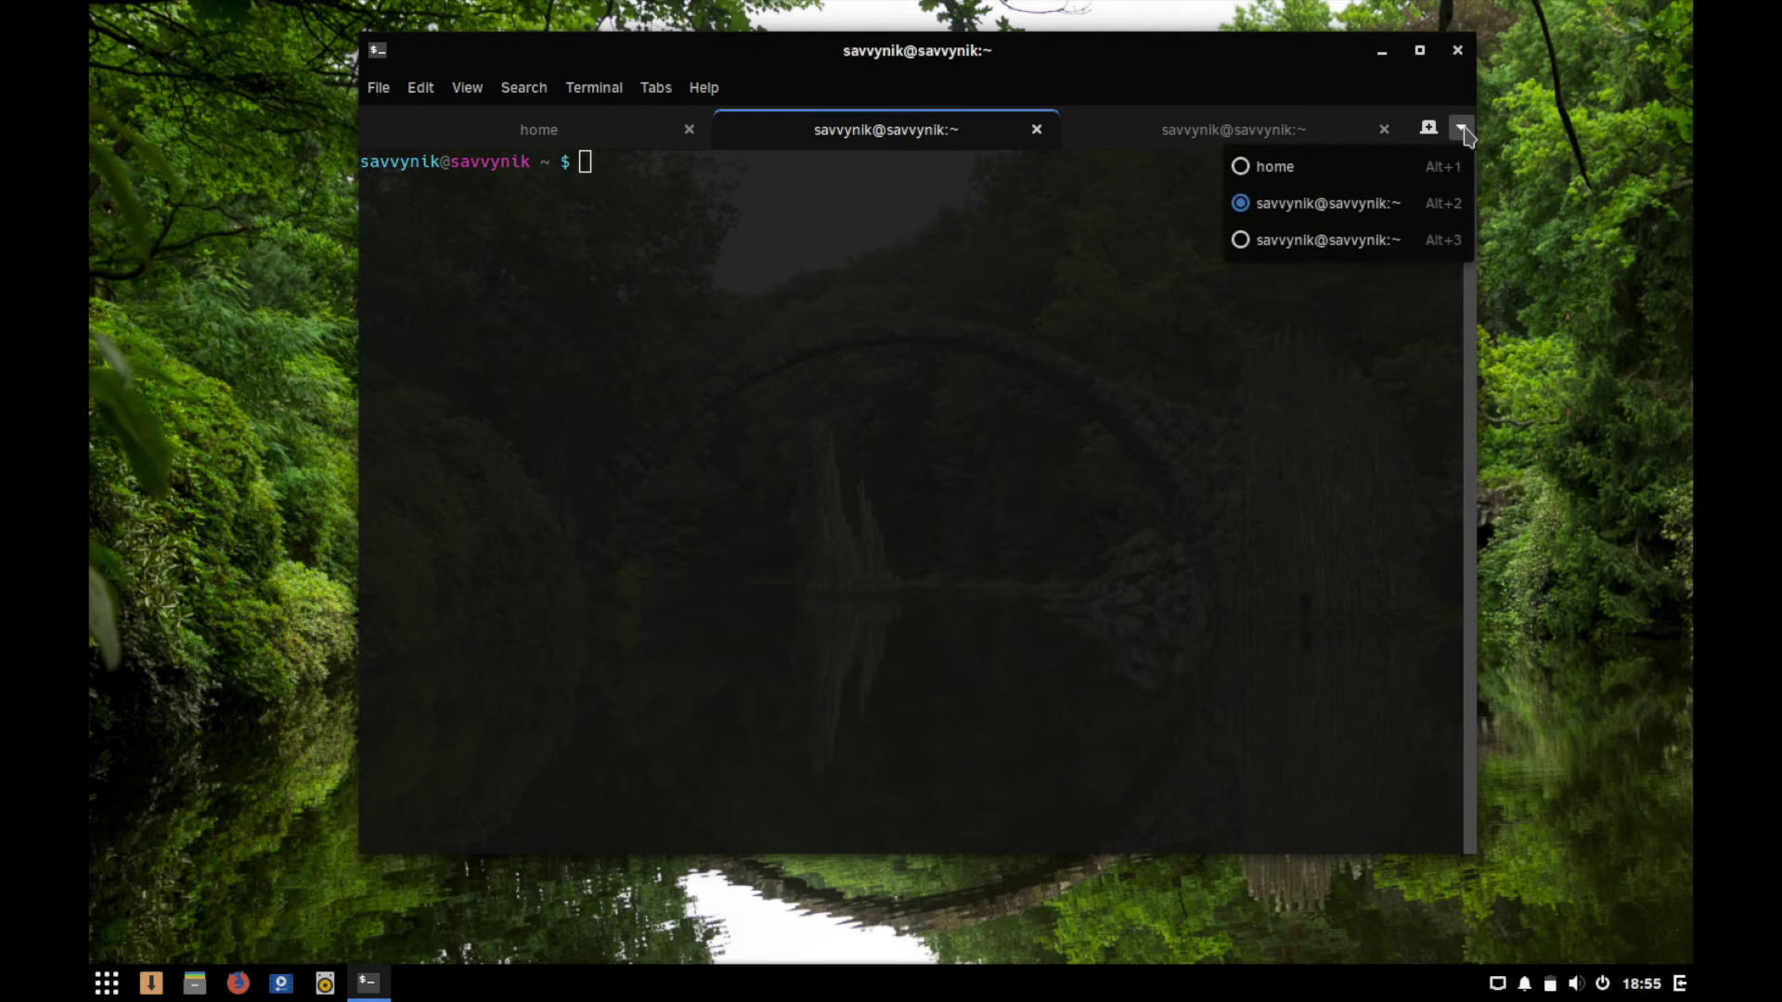
pyautogui.click(1463, 130)
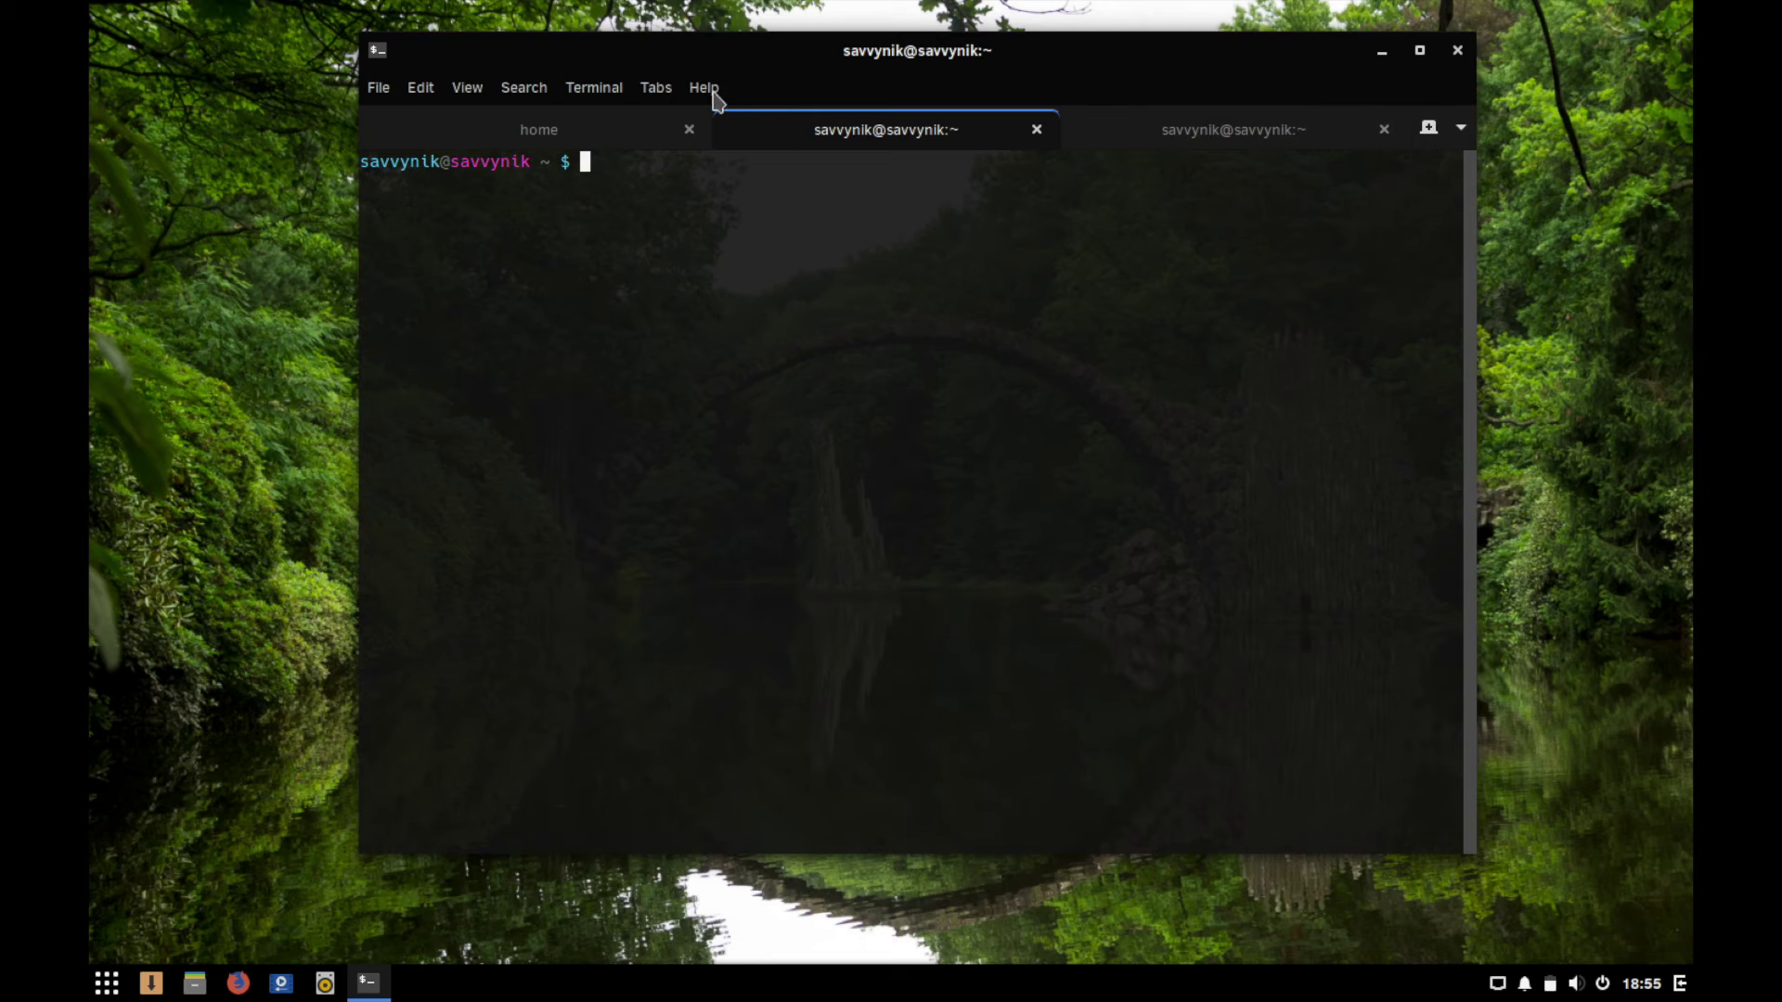
pyautogui.click(544, 92)
pyautogui.moveTo(582, 93)
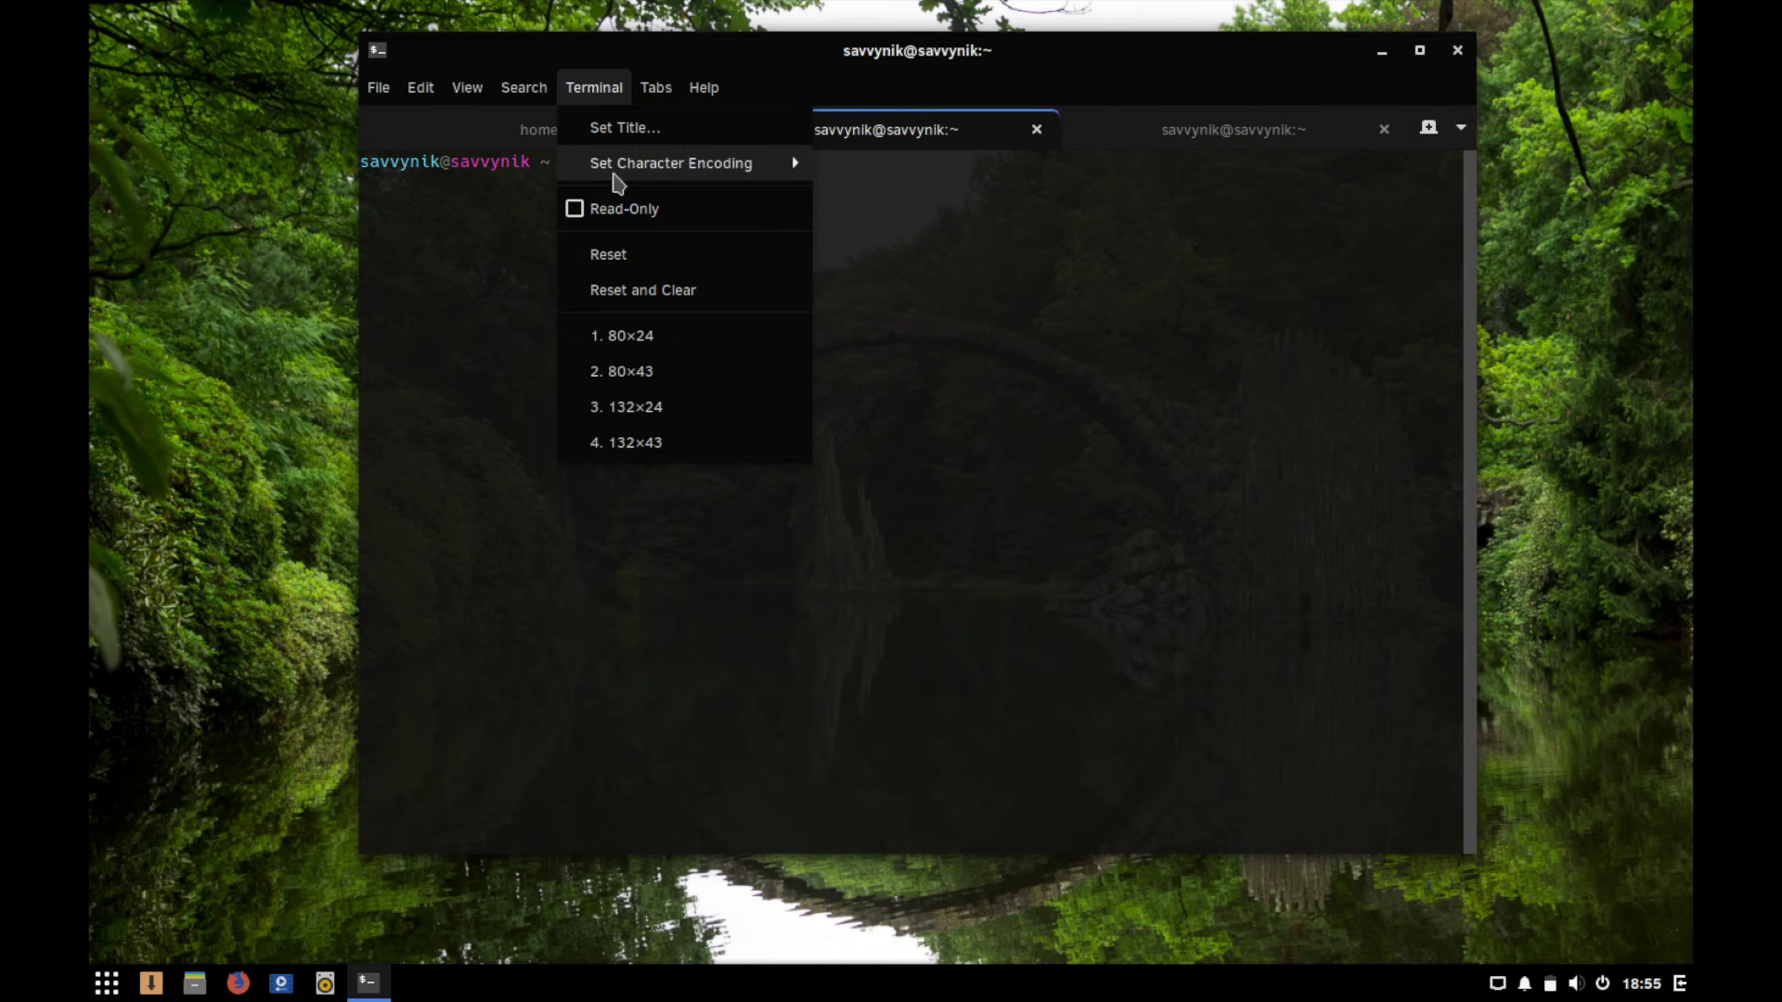
pyautogui.moveTo(670, 86)
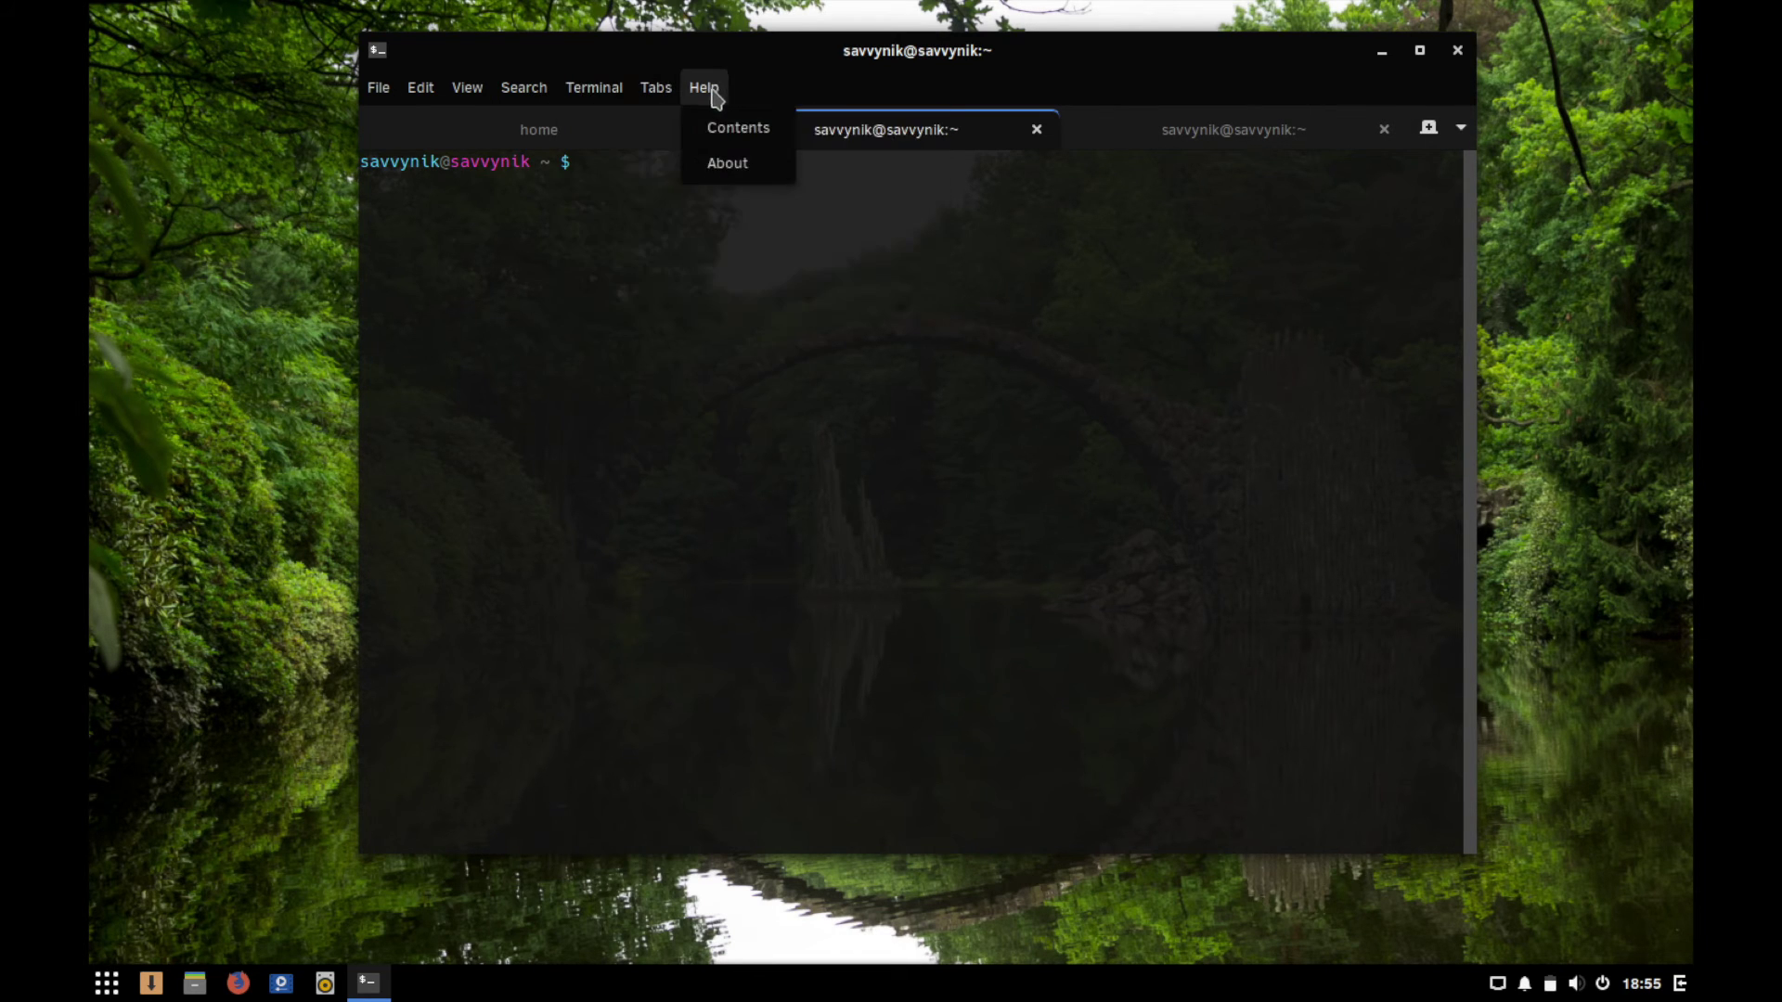
pyautogui.moveTo(445, 86)
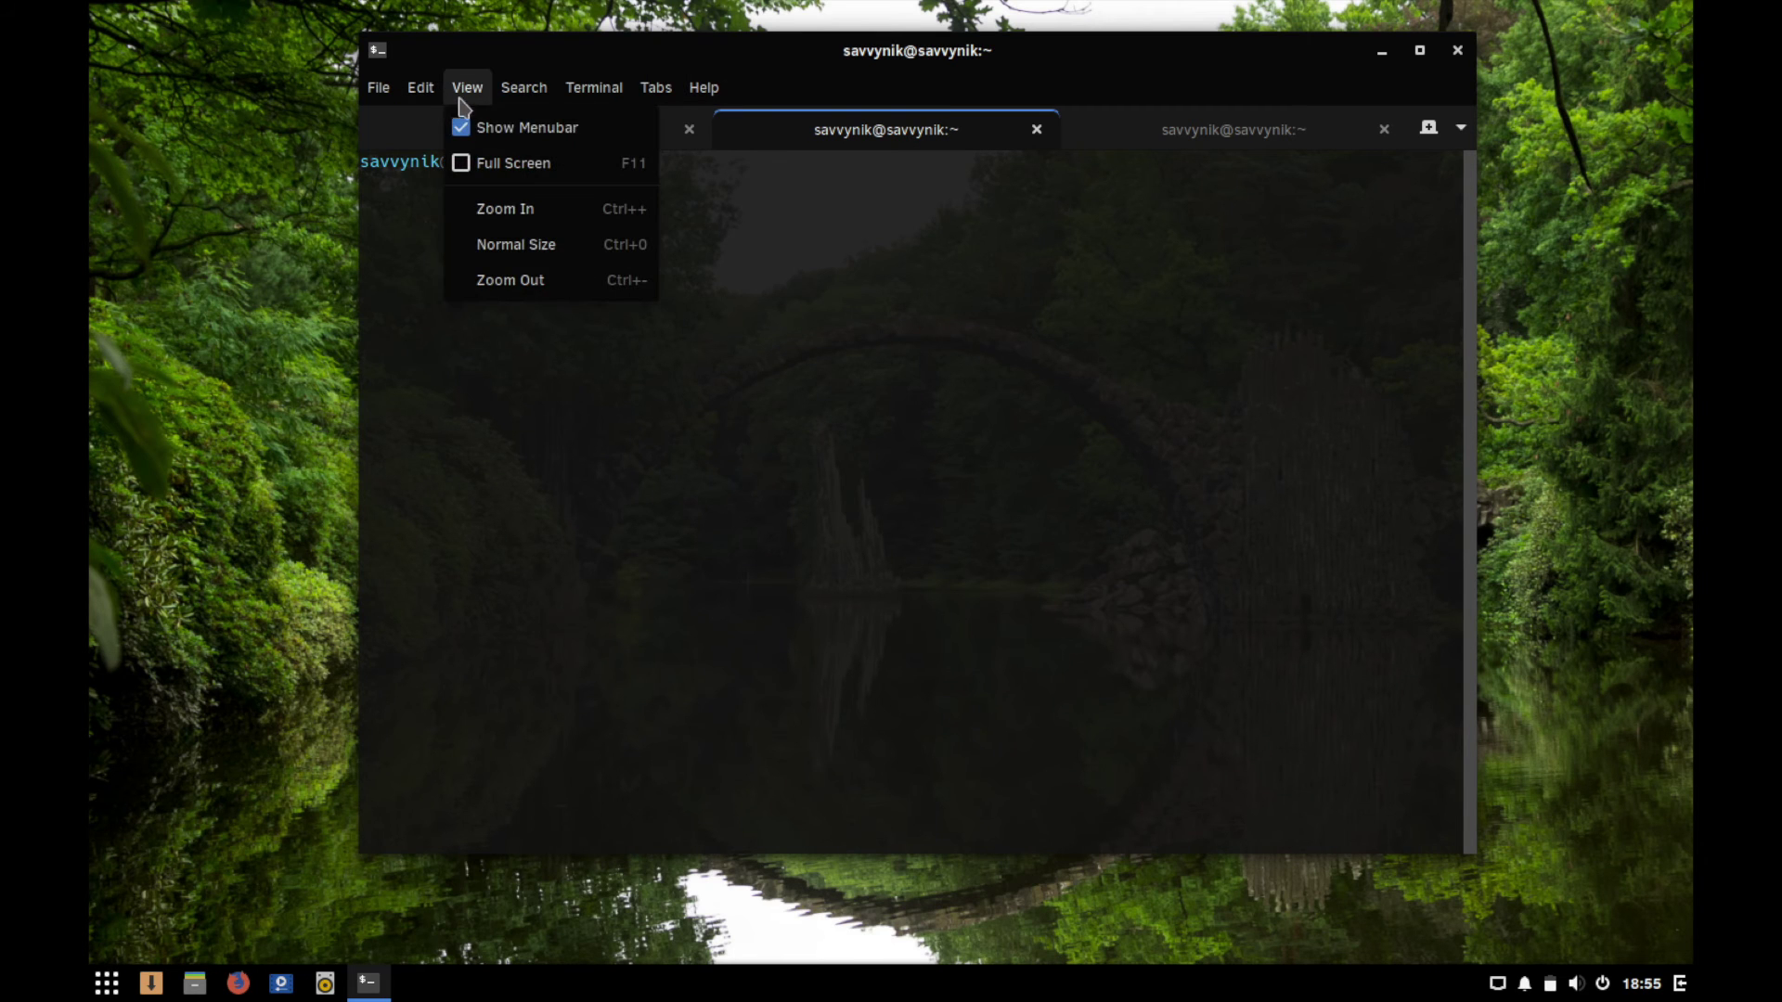
# Zoom the terminal text in twice from the View menu.
pyautogui.click(481, 208)
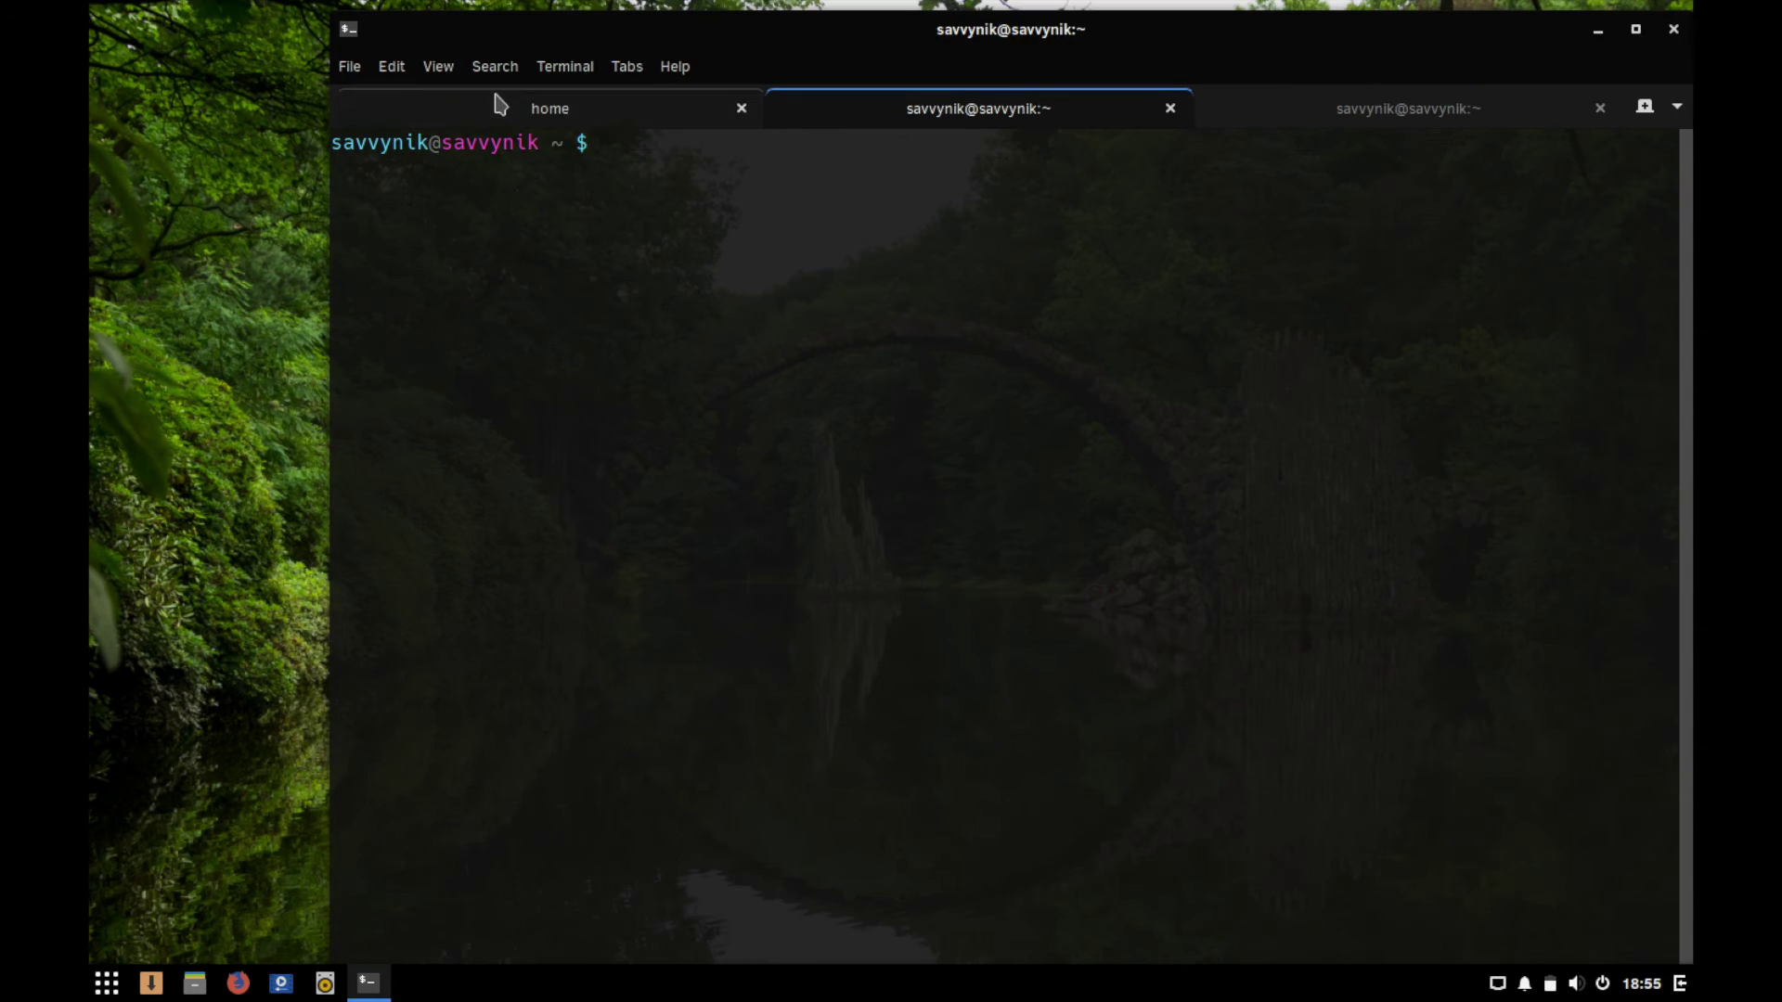
pyautogui.click(438, 66)
pyautogui.click(502, 188)
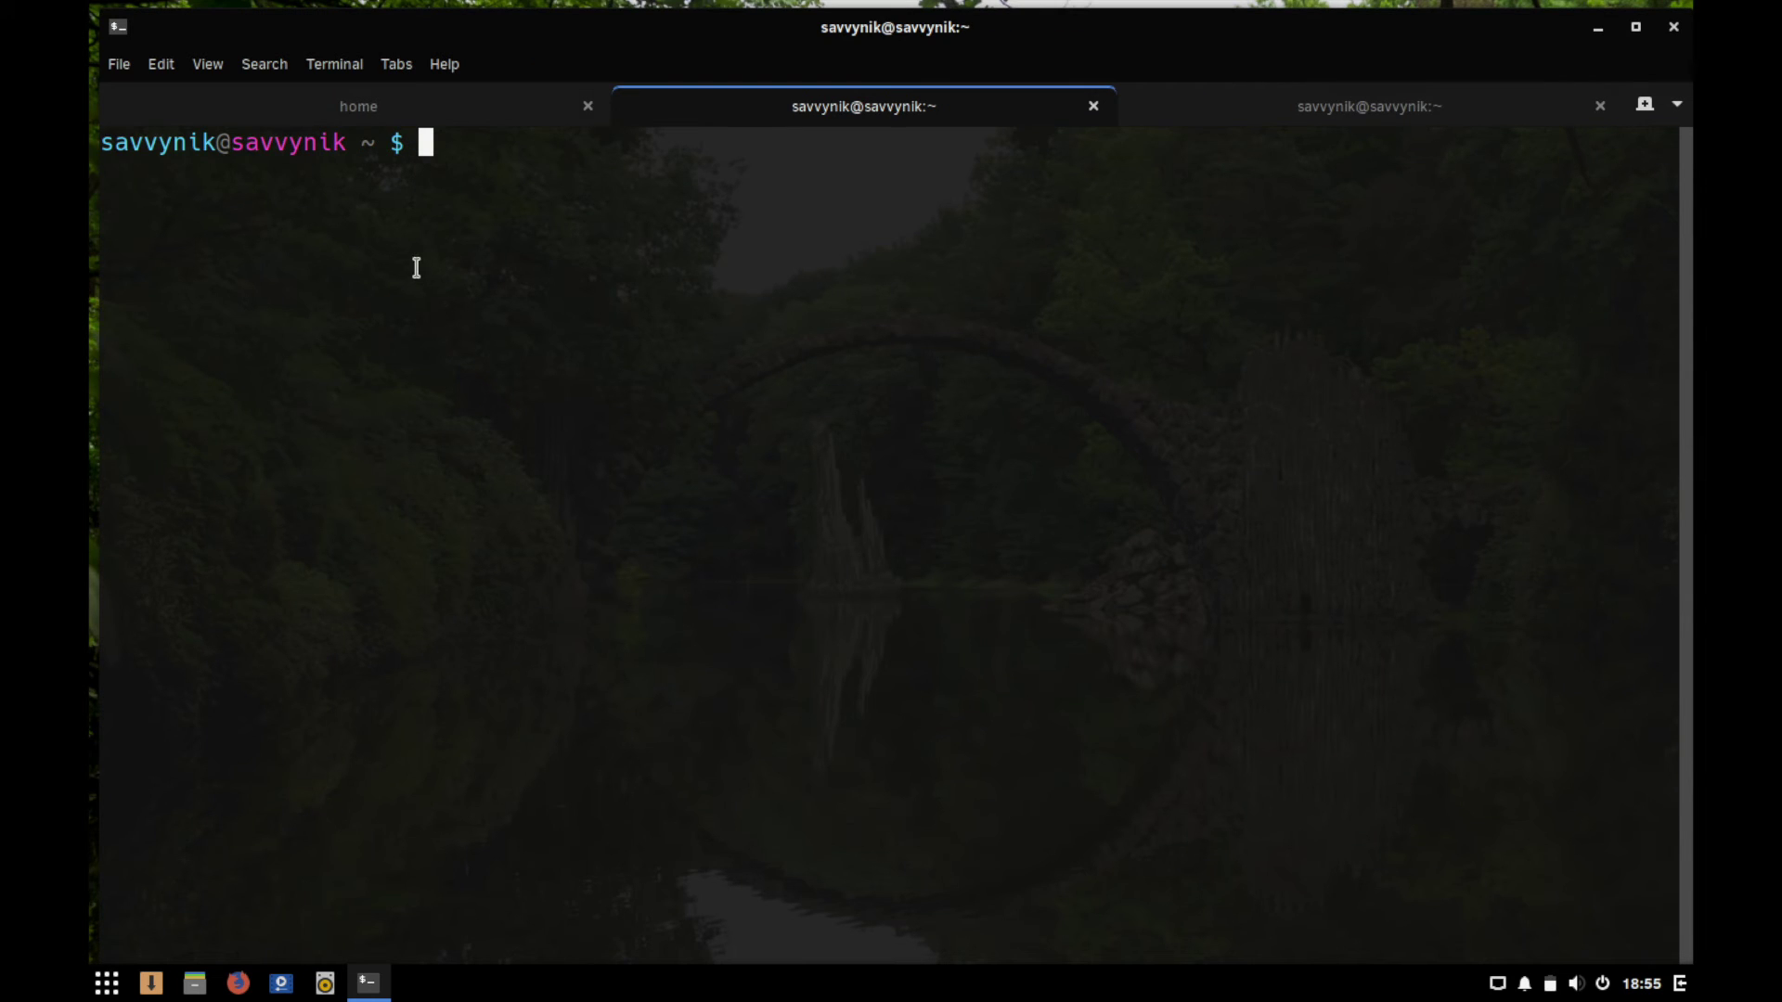
# Run ls -al, then close the terminal window, confirming Close Window.
pyautogui.write('ls -al')
pyautogui.press('Return')
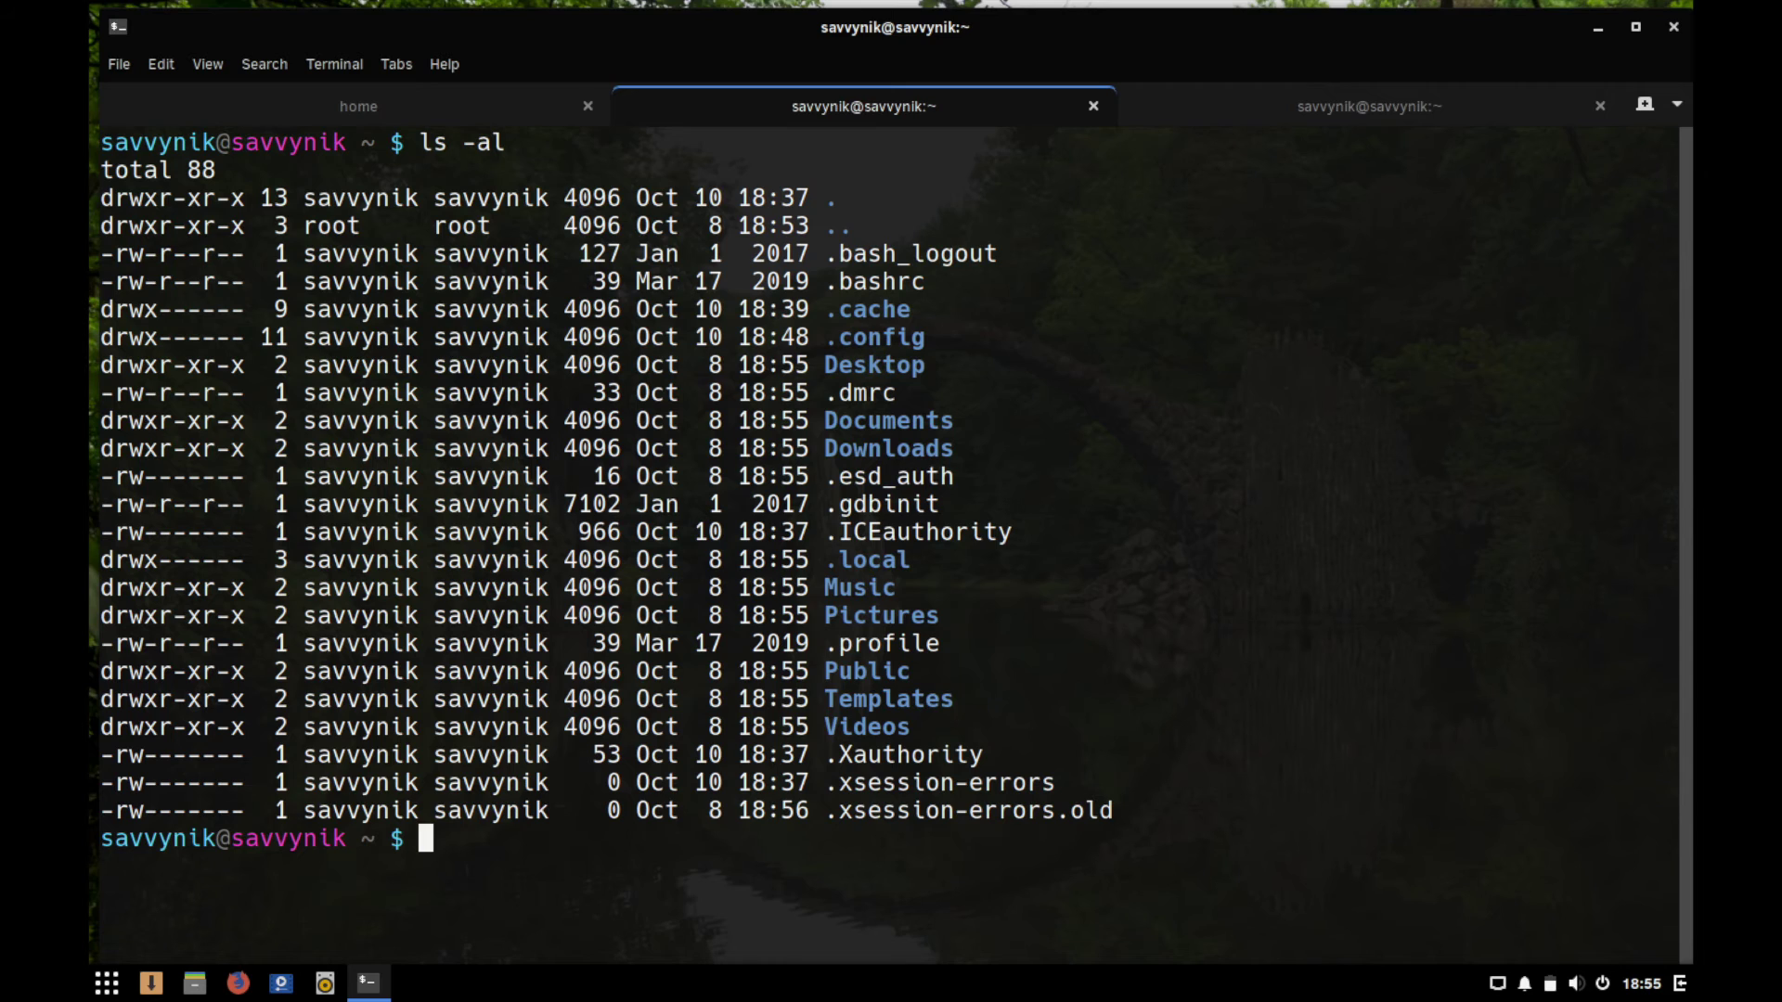
pyautogui.click(1674, 28)
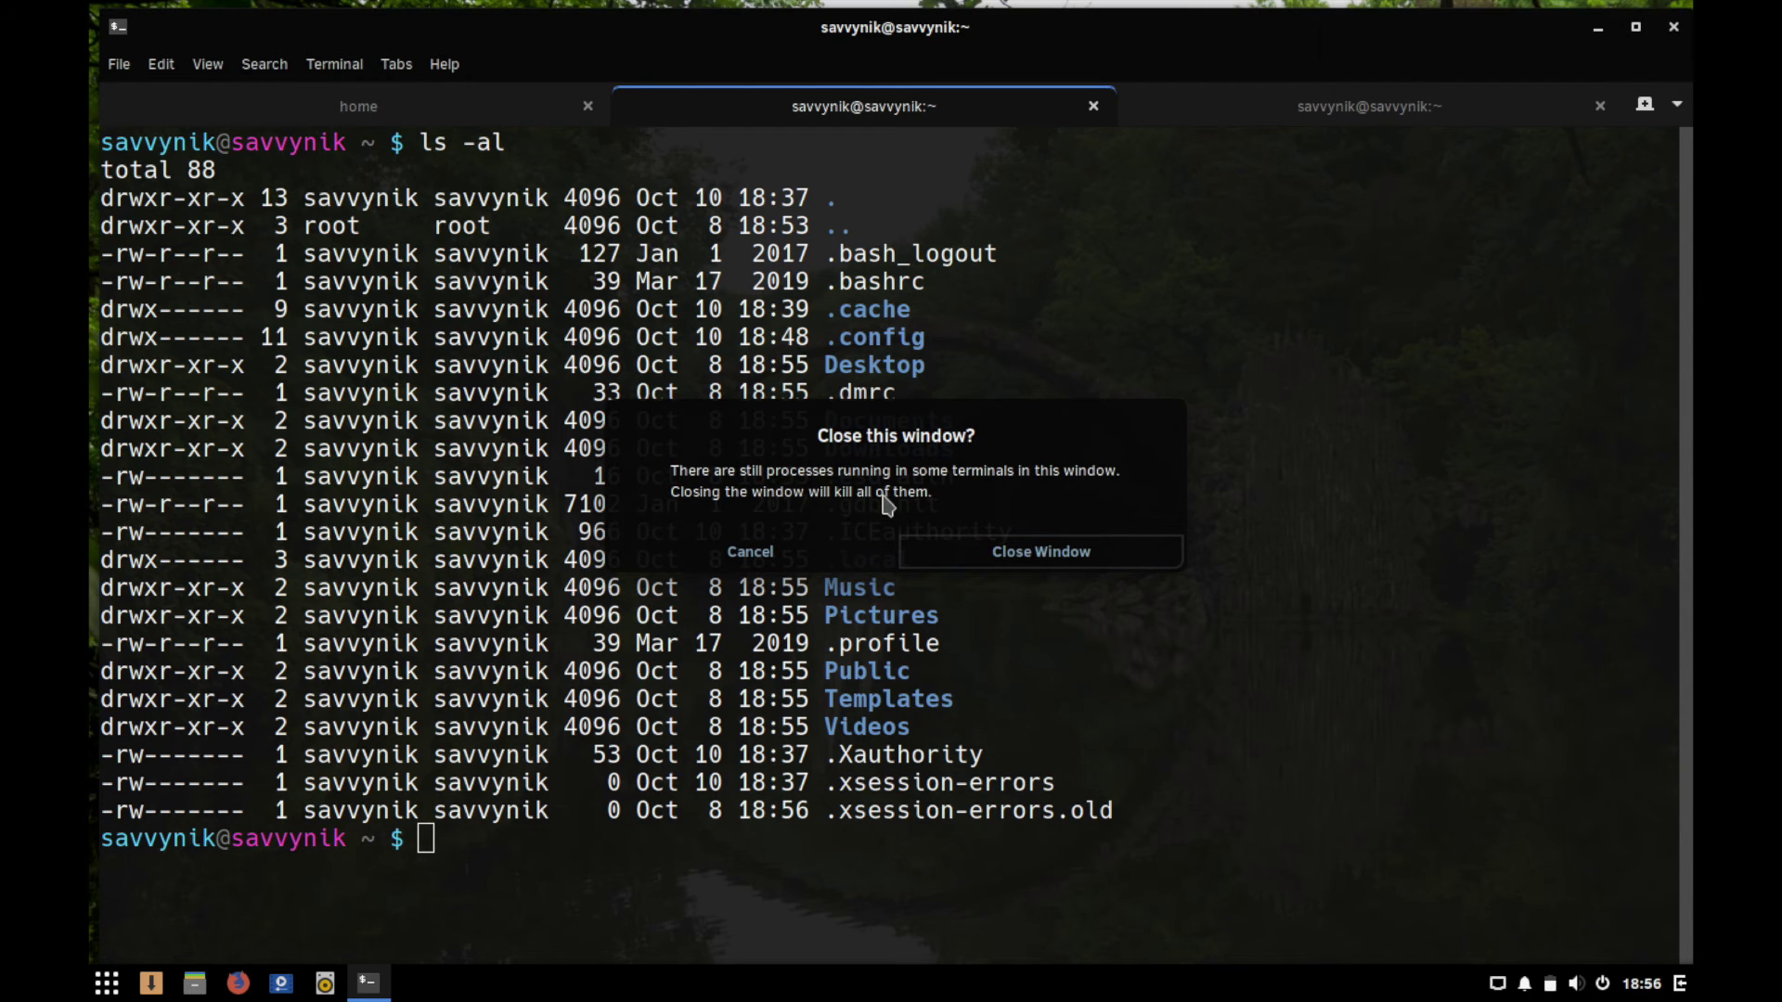
pyautogui.click(981, 561)
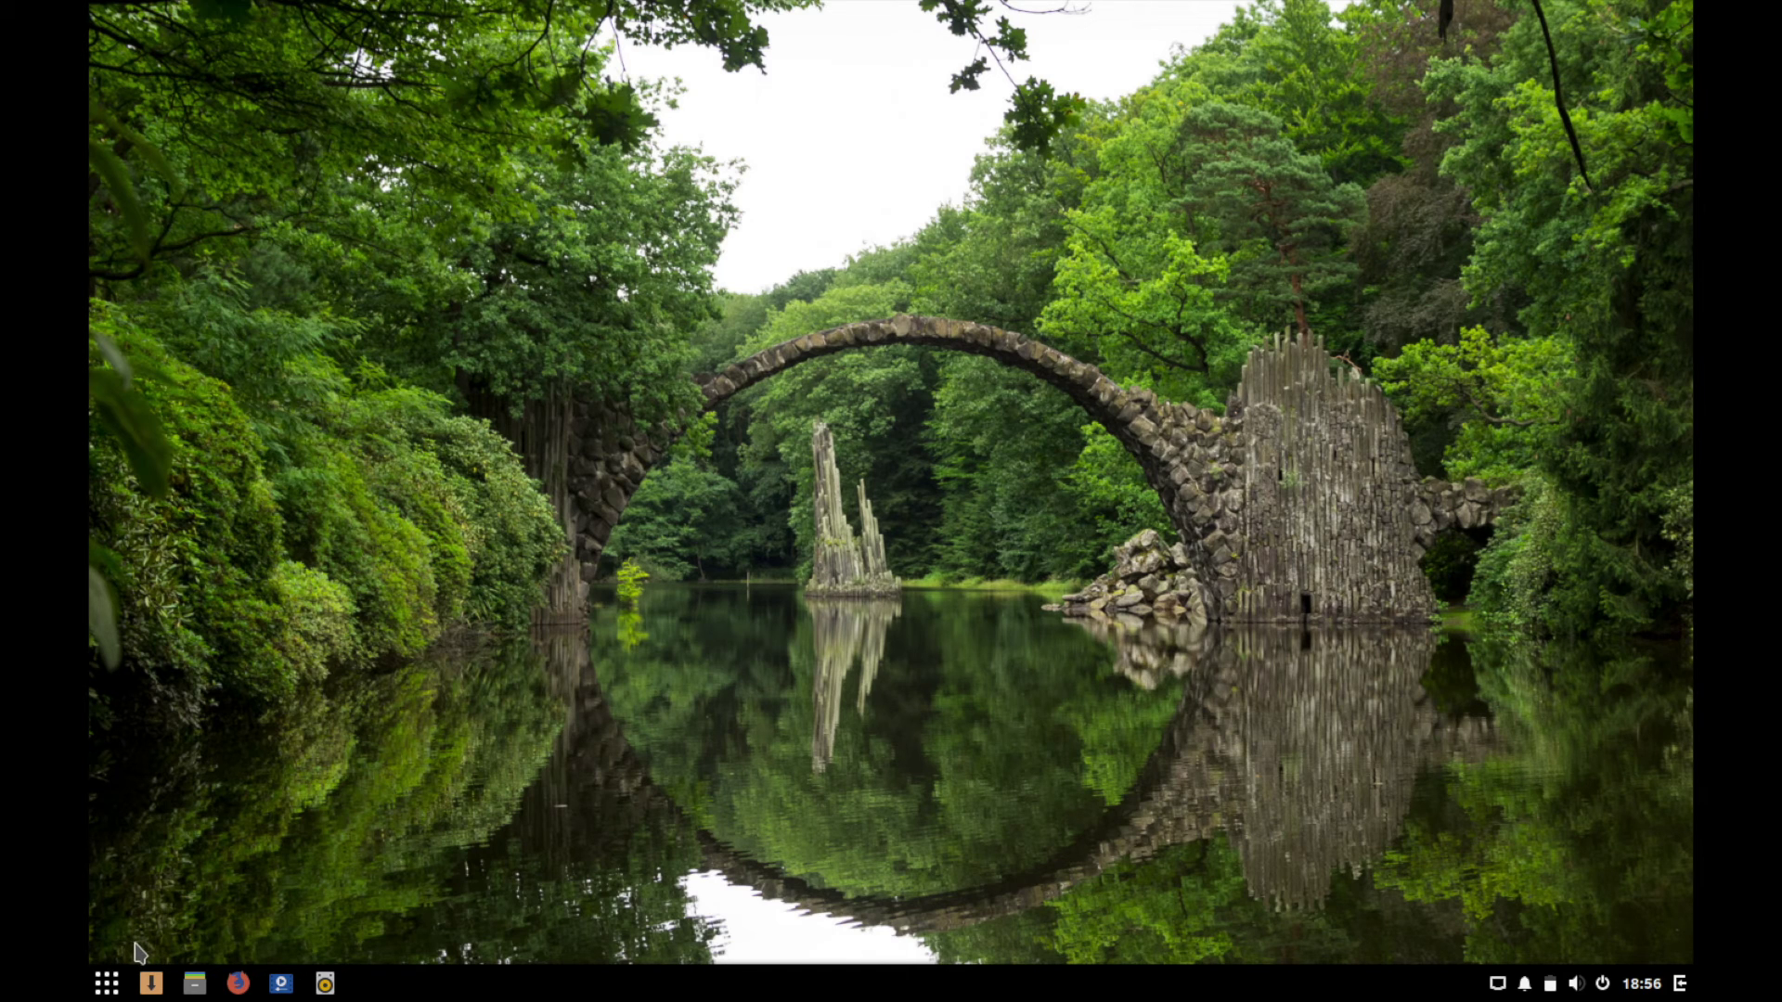
# From the home folder in Files, go into Desktop and add a new folder named TestFolder.
pyautogui.click(194, 982)
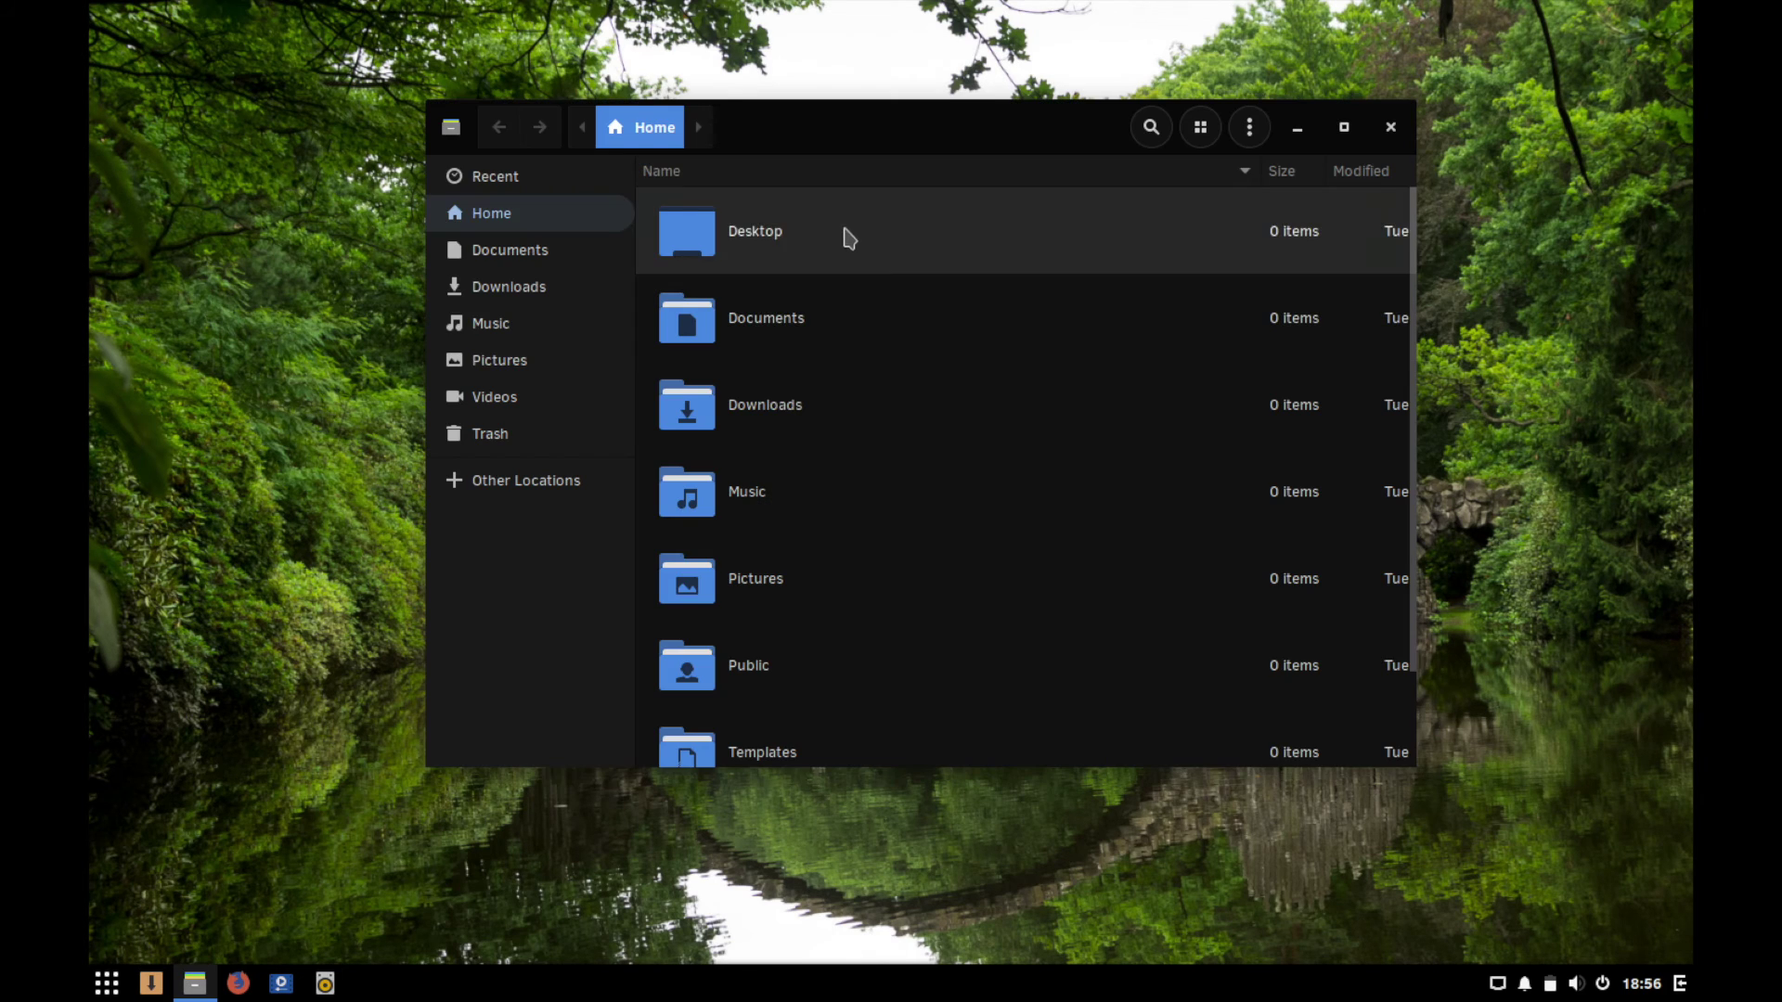
pyautogui.doubleClick(849, 239)
pyautogui.rightClick(849, 298)
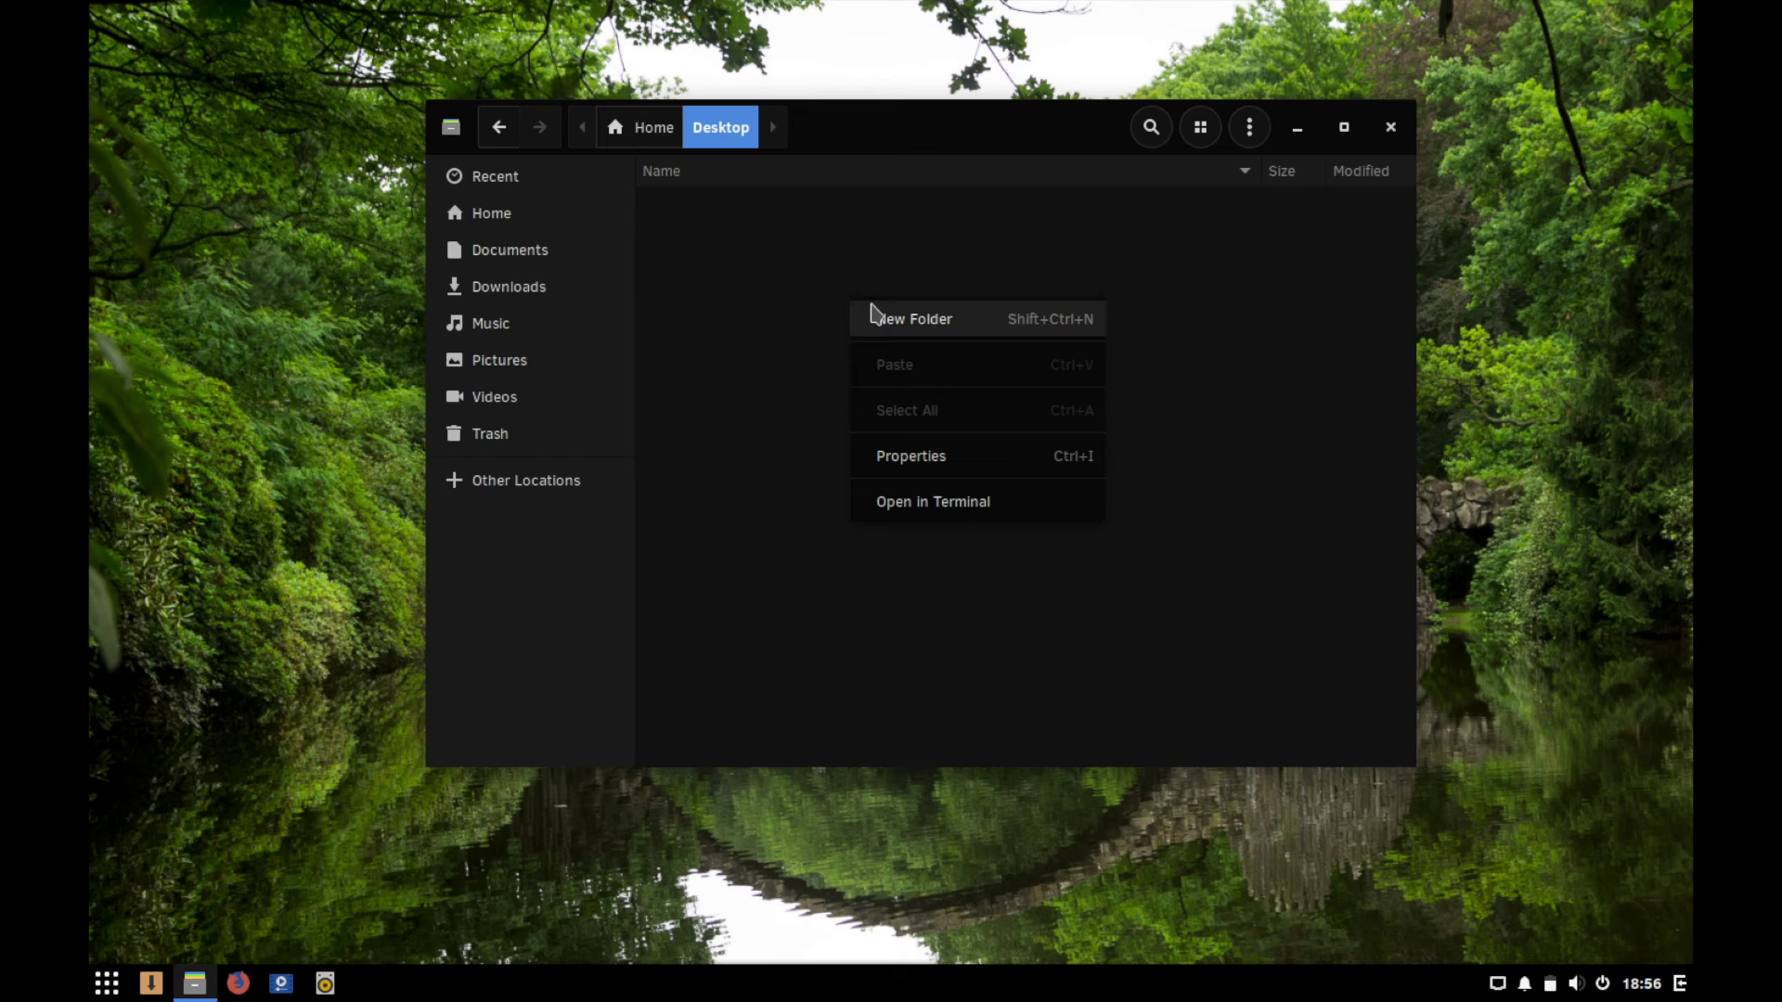
pyautogui.click(878, 318)
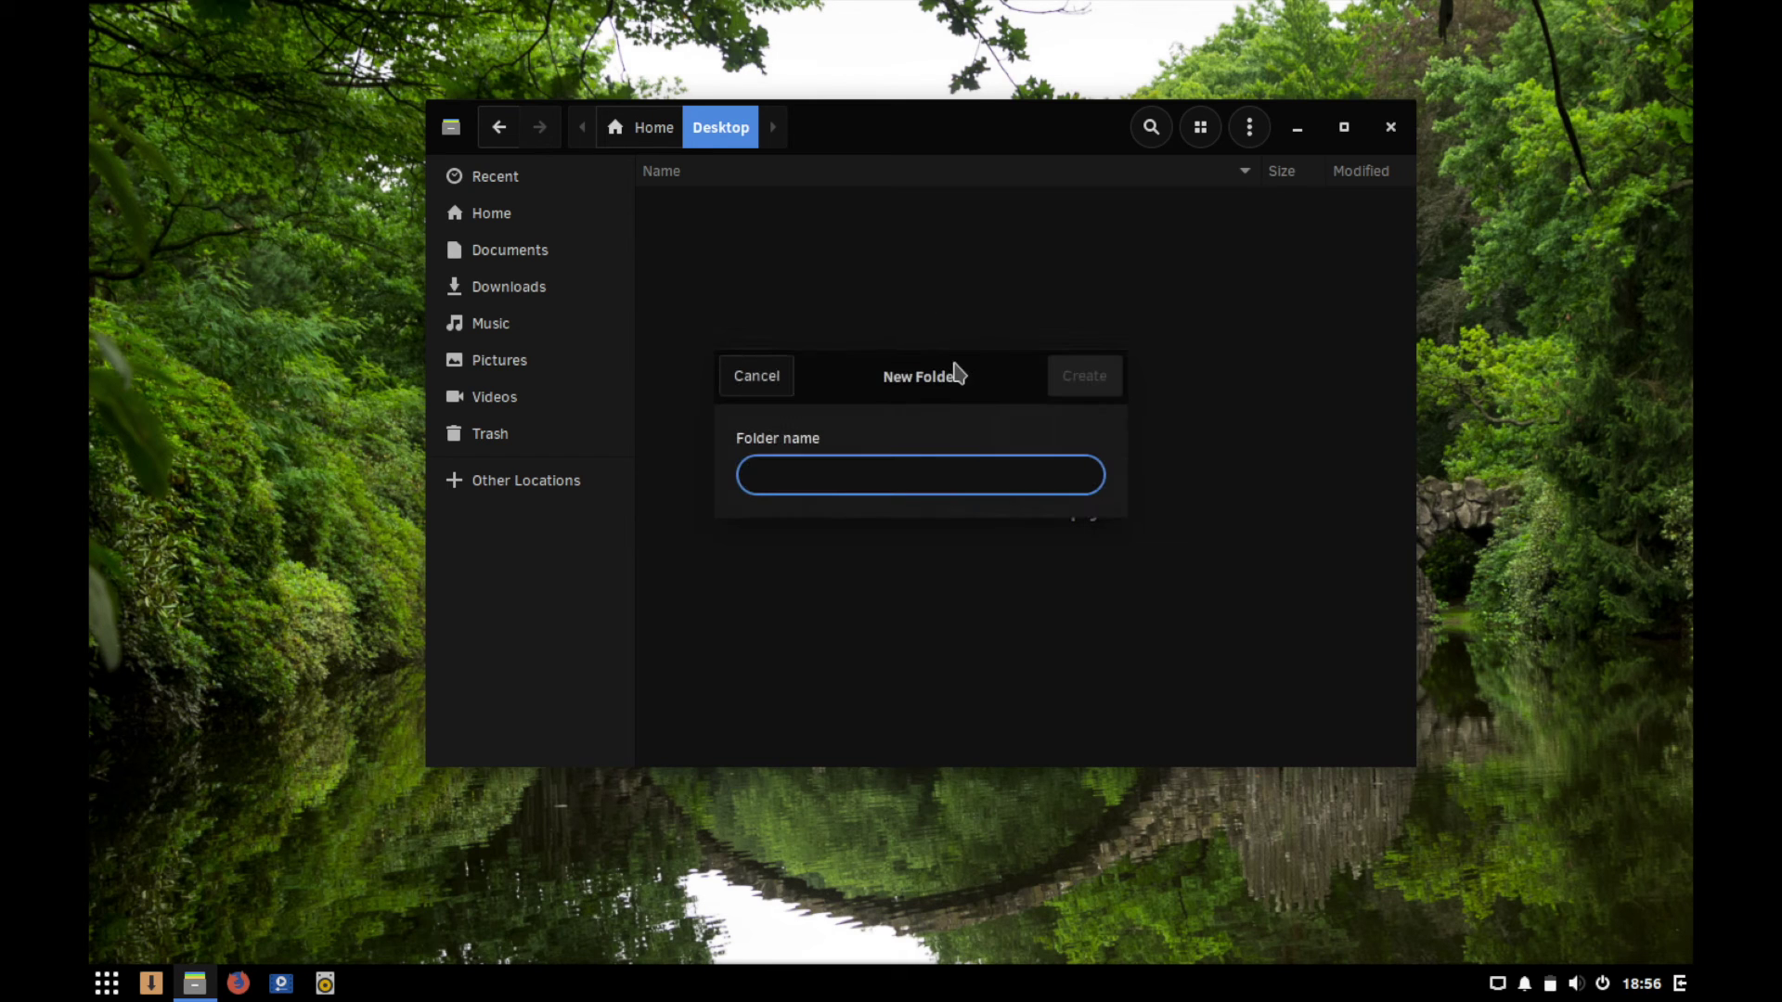
pyautogui.write('TestFolder')
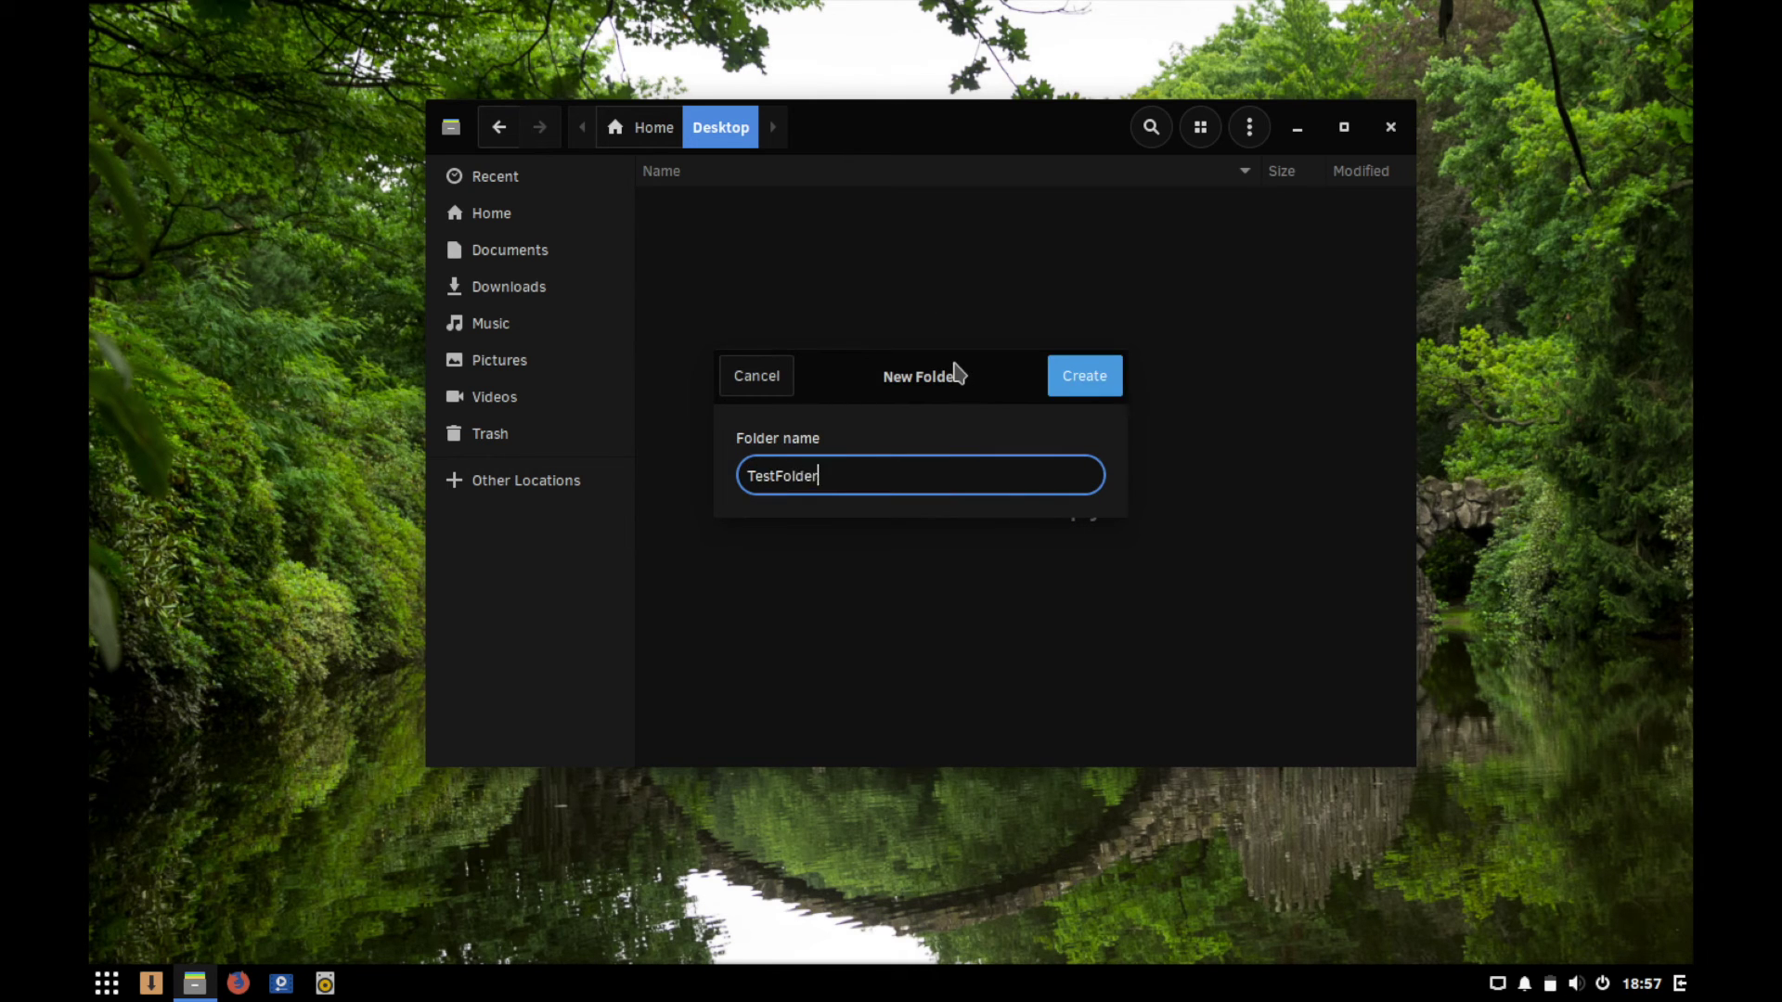
pyautogui.press('Return')
# Reposition the Files window, then close it to return to the bare stone-bridge desktop.
pyautogui.moveTo(1021, 147); pyautogui.dragTo(1107, 108)
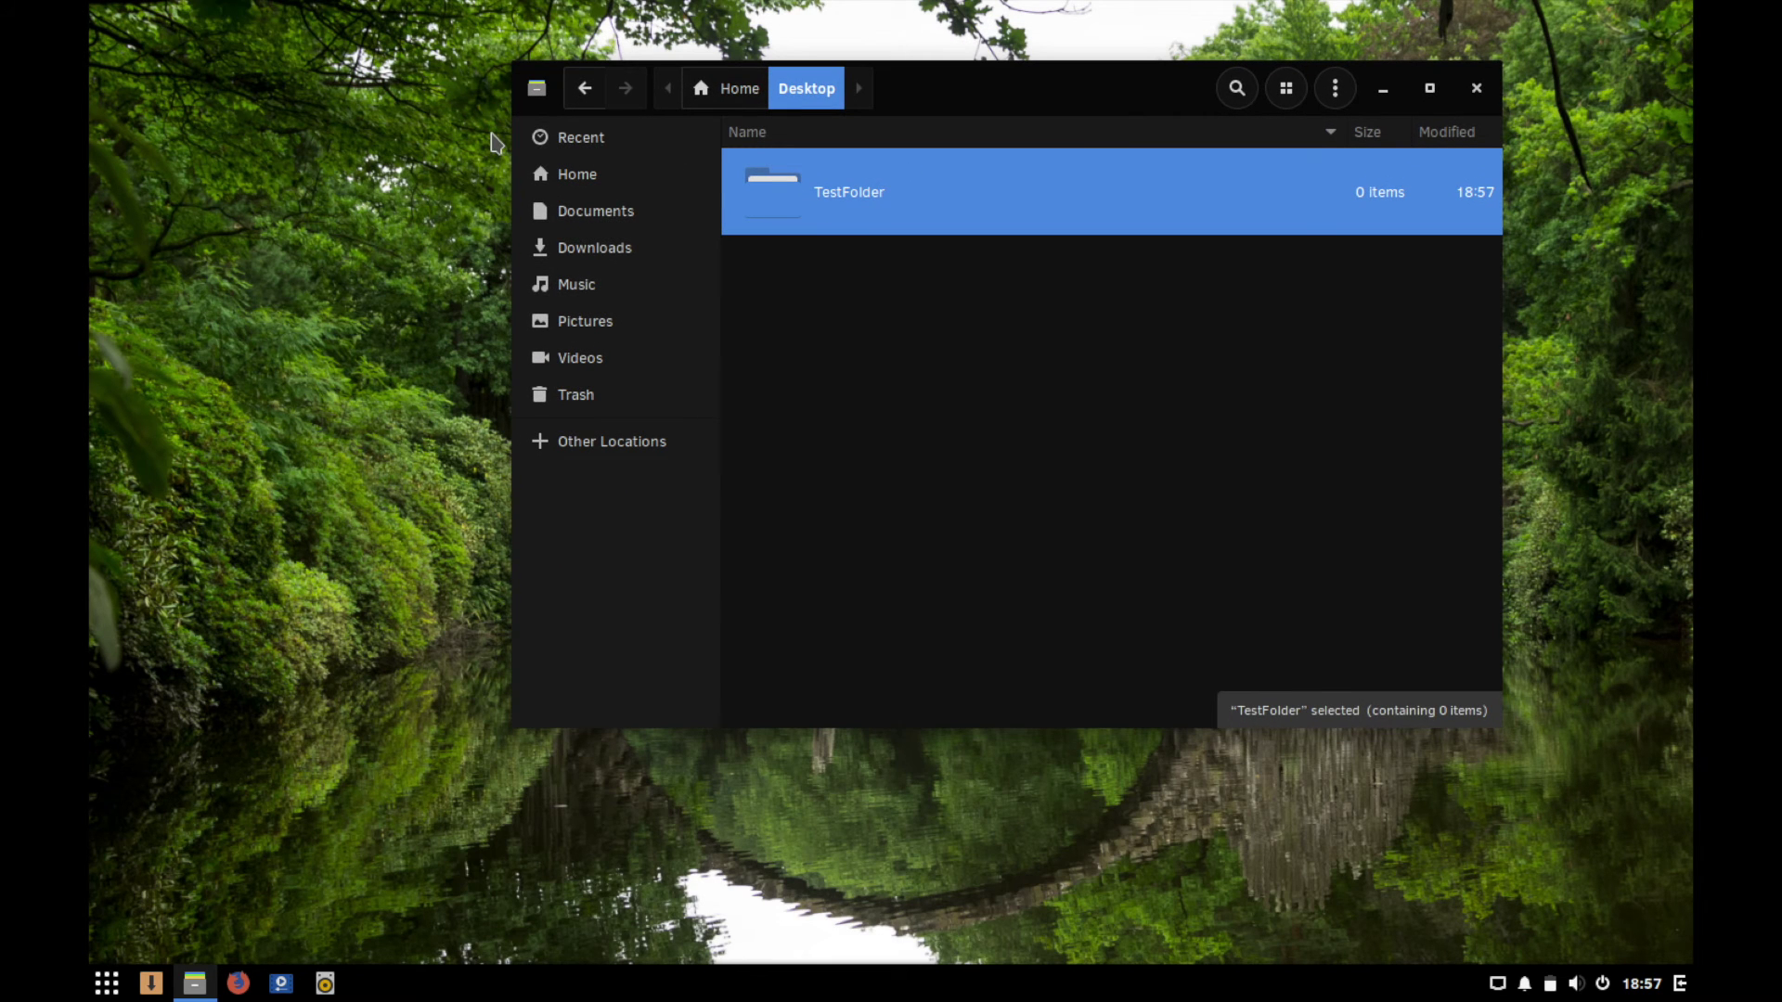
pyautogui.moveTo(908, 197); pyautogui.dragTo(1028, 251)
pyautogui.click(1476, 88)
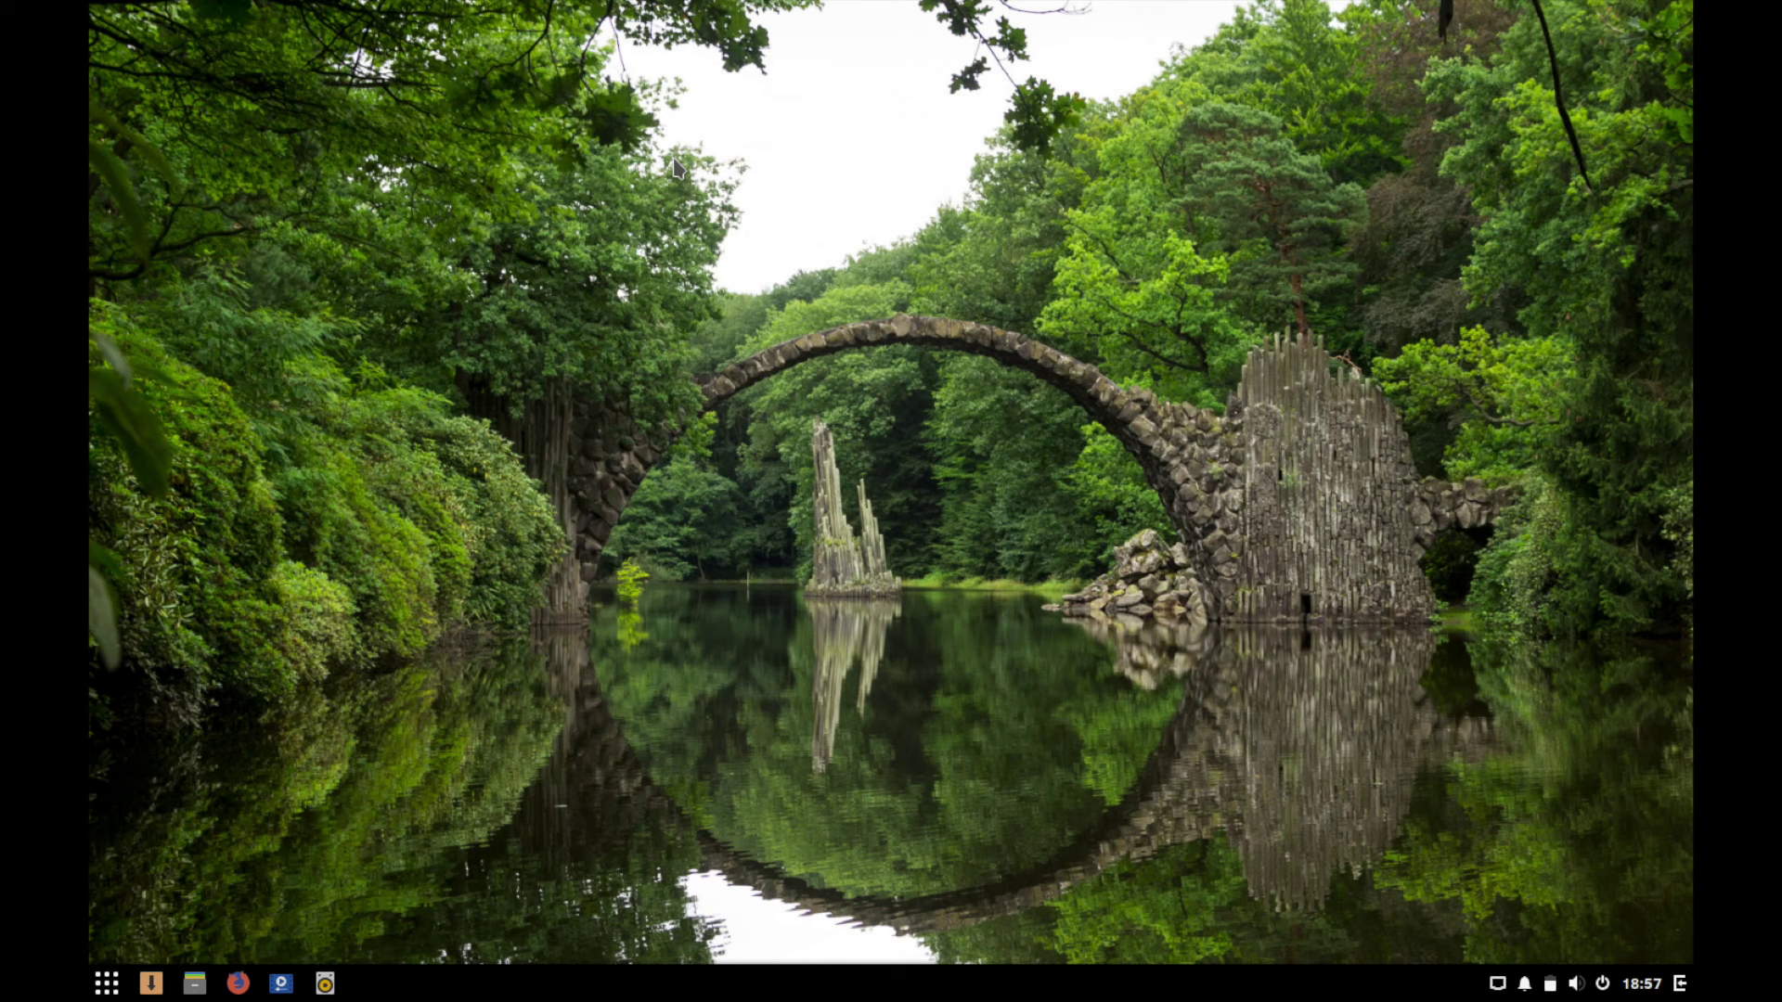